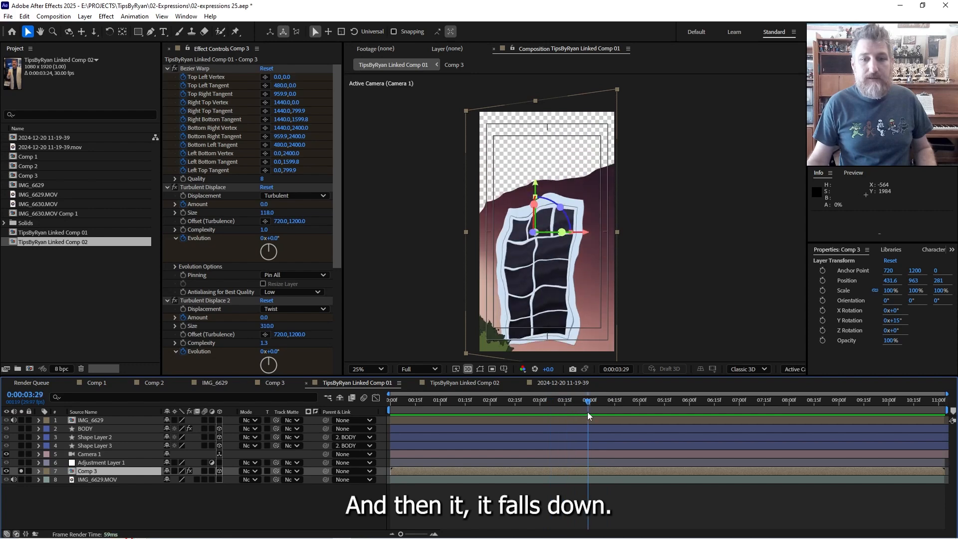
Collapse all four effects applied to Comp 3 and turn off the three Turbulent Displace effects.
click(168, 69)
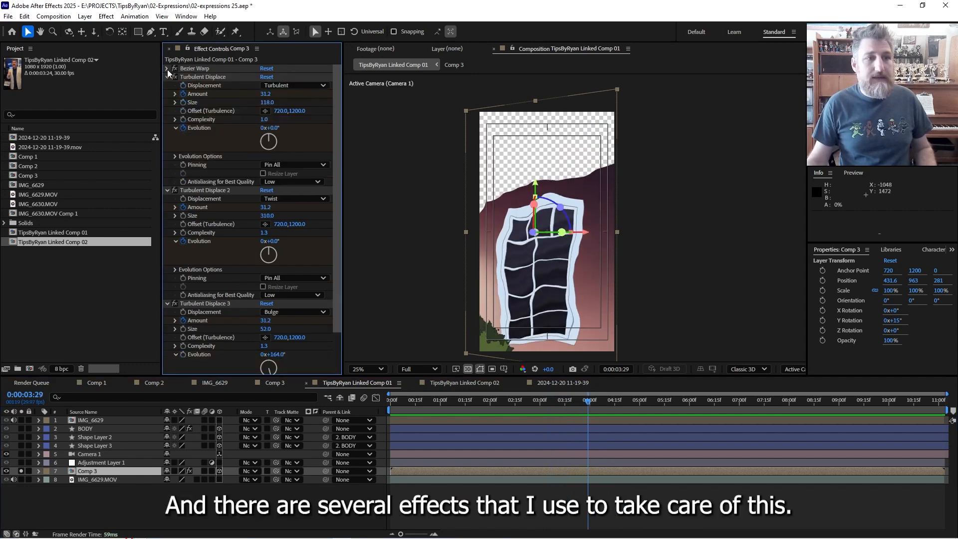
click(167, 78)
click(166, 85)
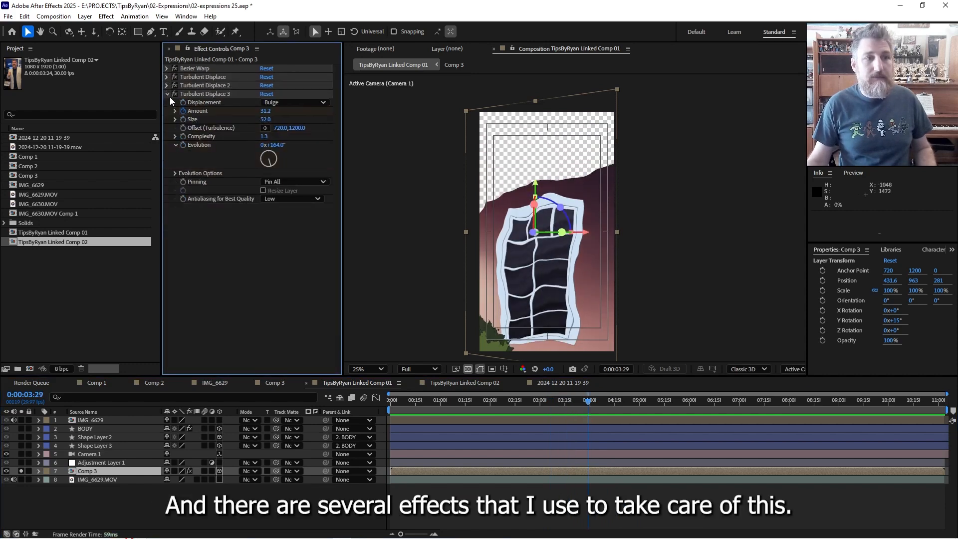
click(167, 94)
click(174, 94)
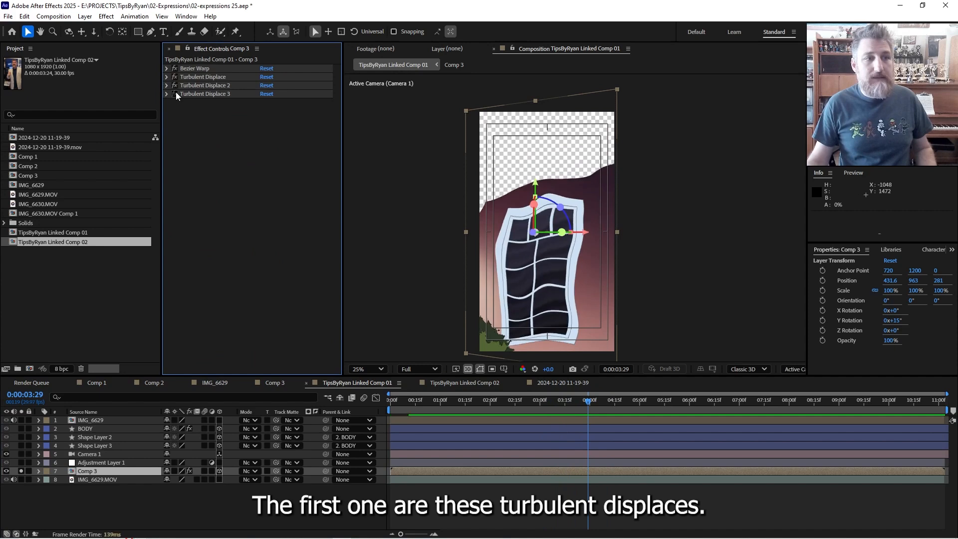
click(175, 85)
click(174, 77)
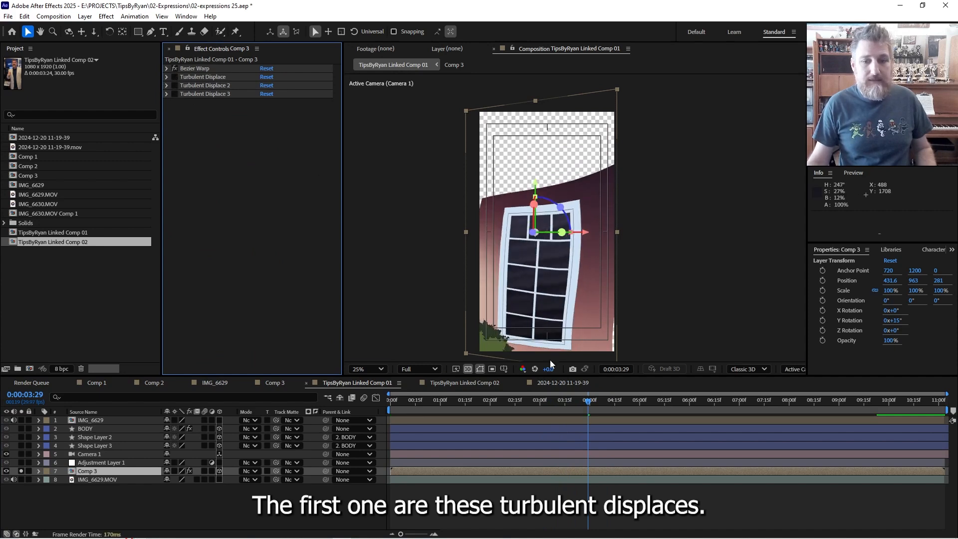
Preview the falling motion with only Bezier Warp active and expand that effect's settings.
drag(464, 402, 595, 403)
click(195, 68)
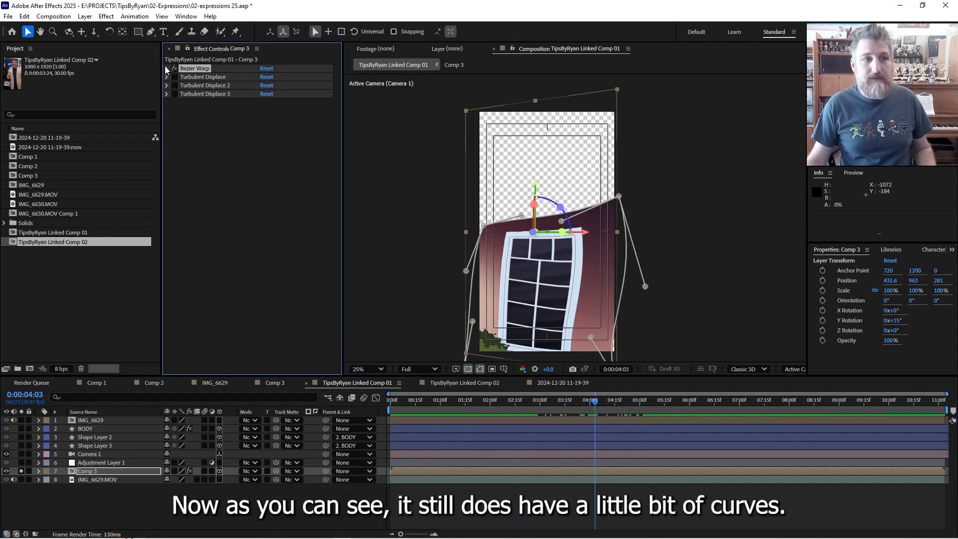
click(168, 69)
click(168, 69)
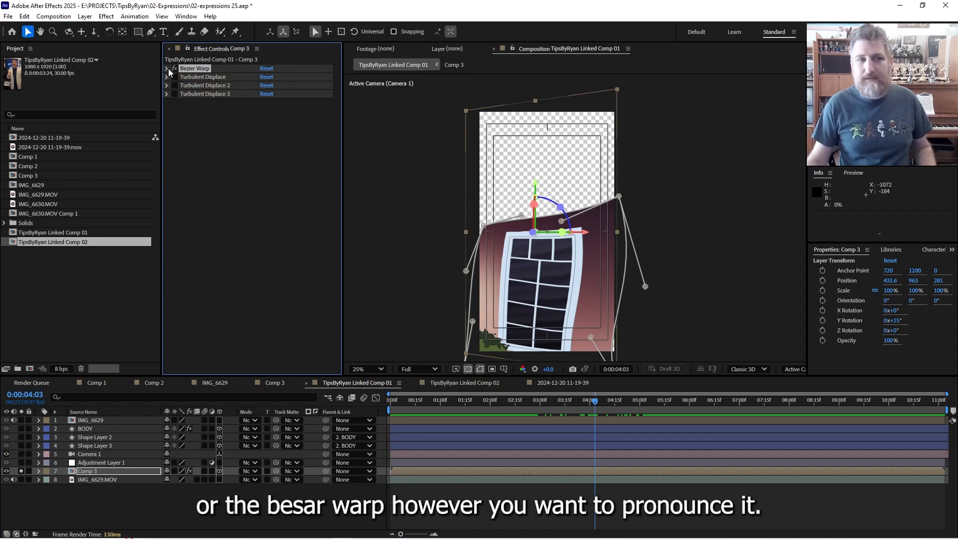
click(167, 69)
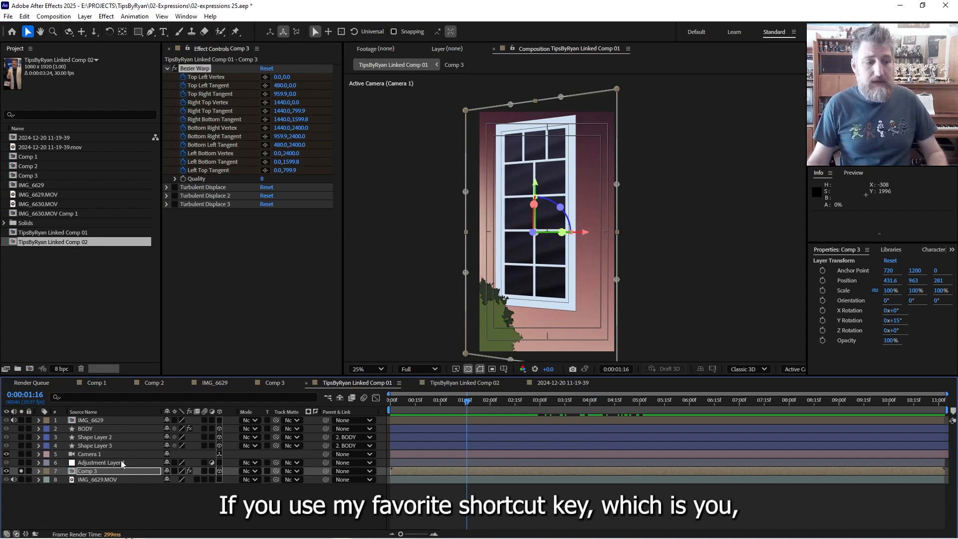
Reveal the keyframed properties of Comp 3 in TipsByRyan Linked Comp 01 and enlarge the timeline area to show them.
key(u)
scroll(446, 499, down, 3)
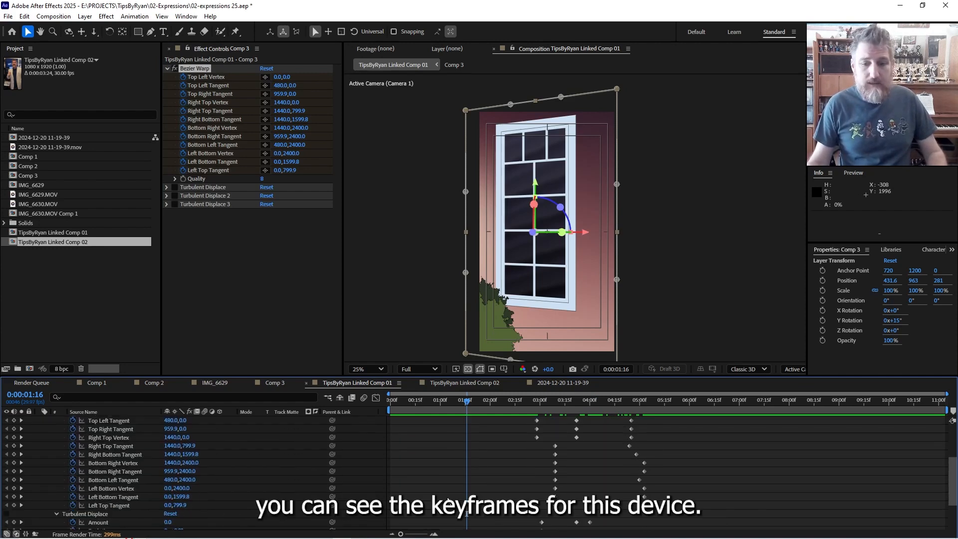
click(451, 382)
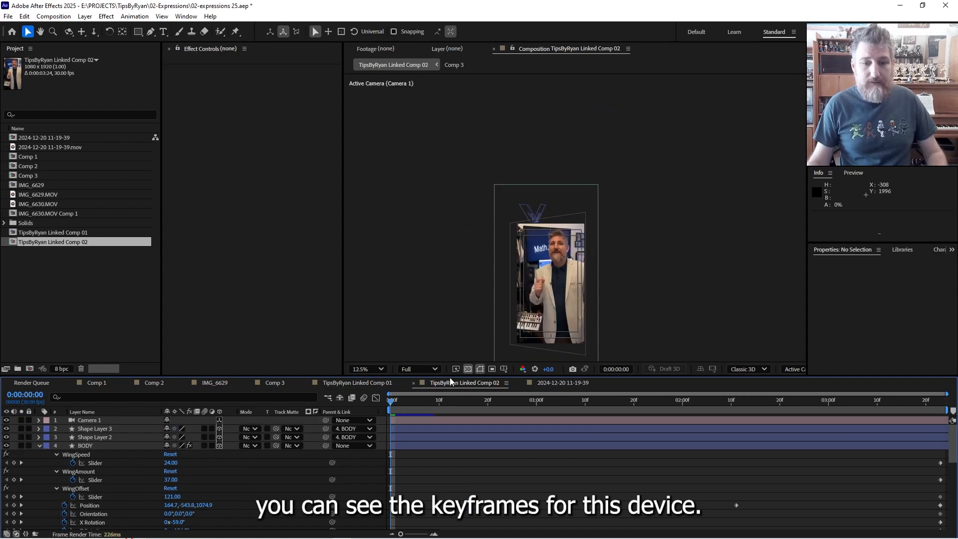
drag(449, 375, 400, 272)
click(396, 318)
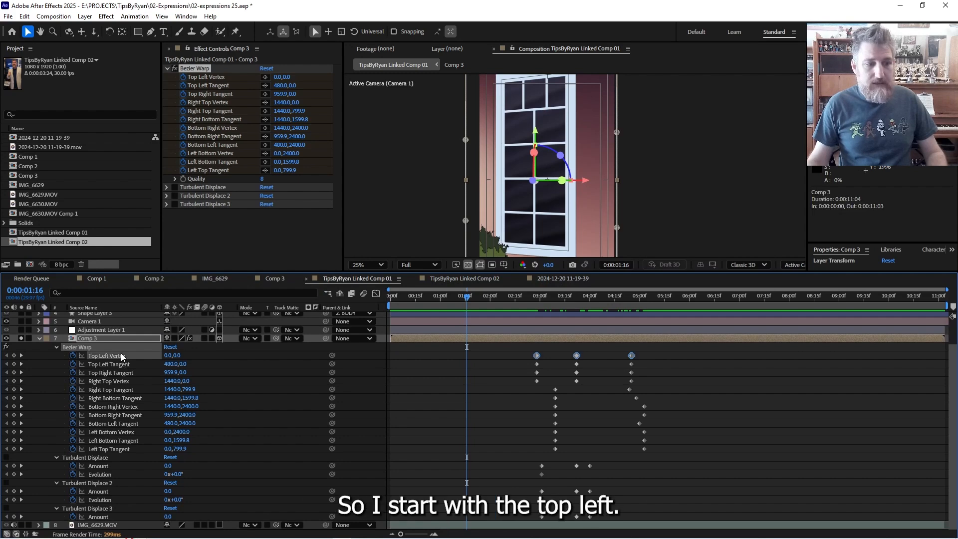
Examine how the top Bezier Warp points move between their first keyframes and their final keyframes near 0:00:04:26.
click(121, 372)
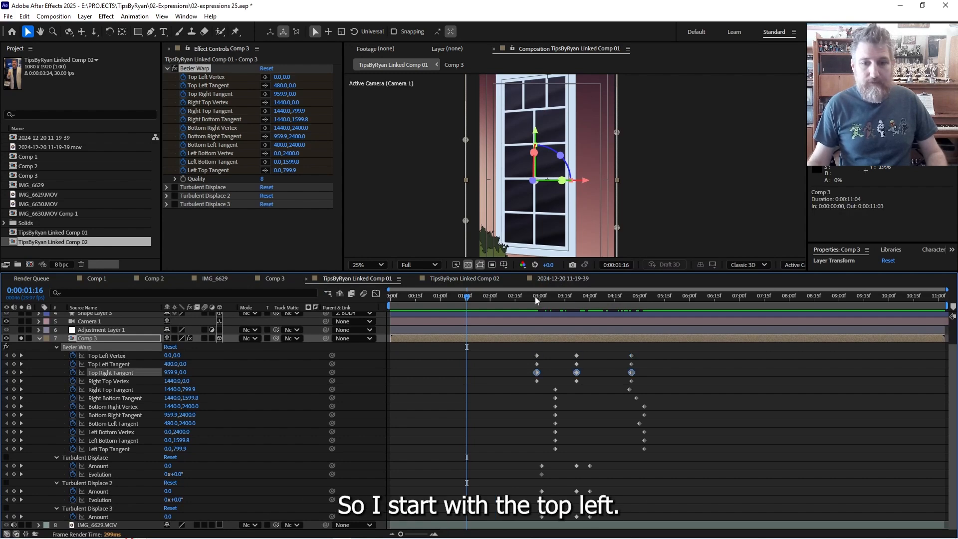
drag(535, 297, 549, 301)
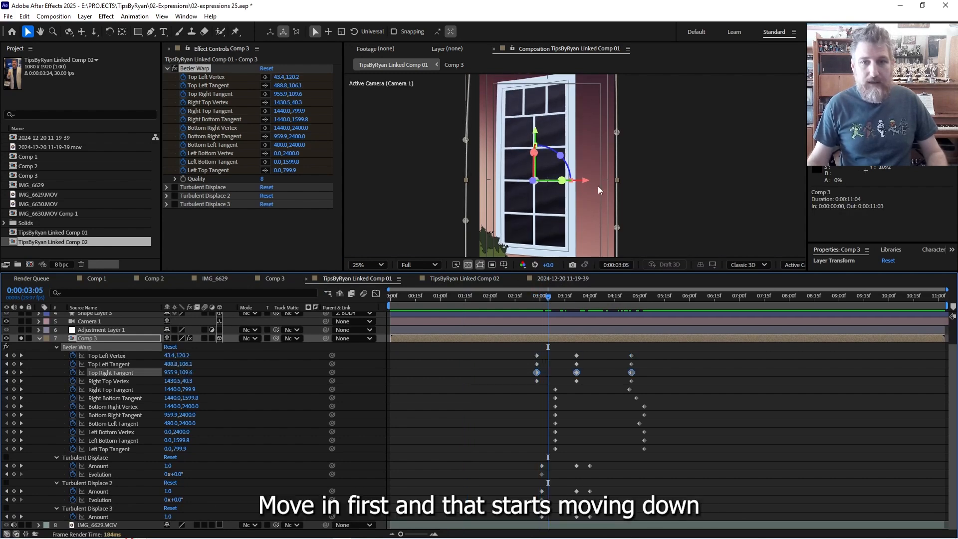
drag(606, 183, 593, 235)
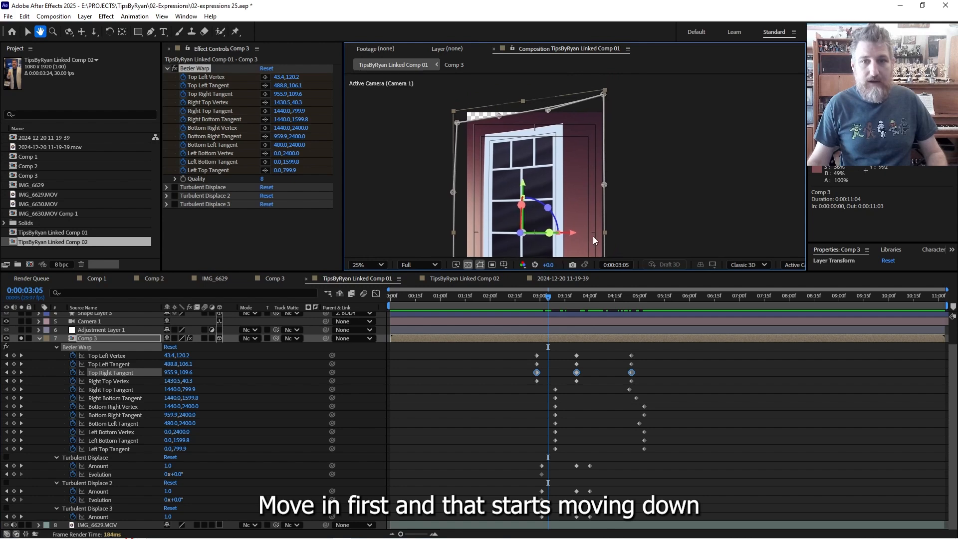
drag(544, 298, 634, 308)
drag(625, 213, 628, 158)
scroll(630, 162, down, 3)
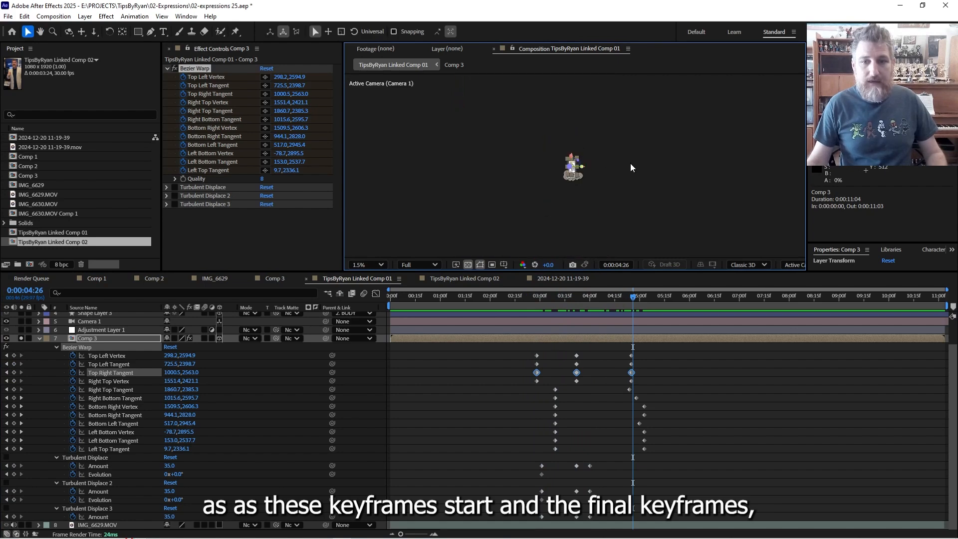
scroll(629, 179, up, 1)
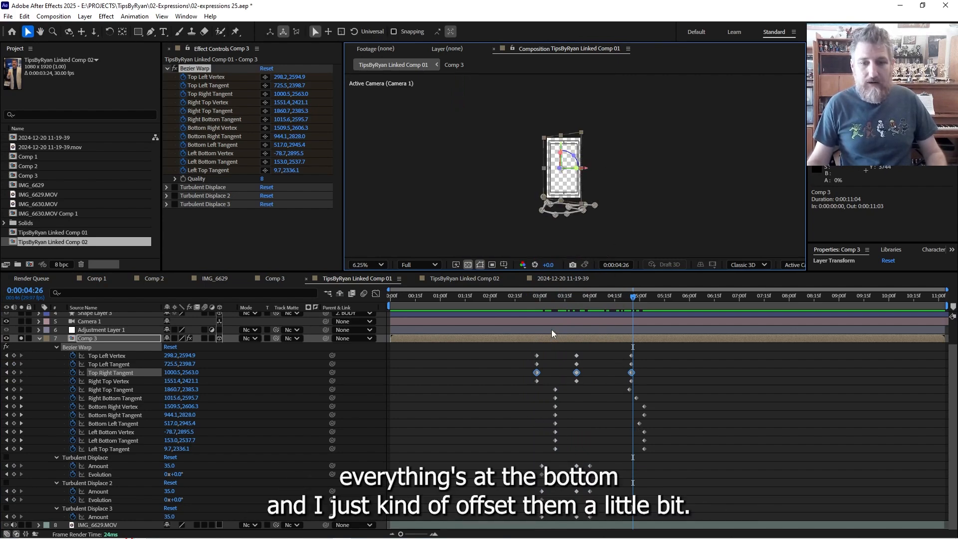
Move to 0:00:03:13 and collapse the three Turbulent Displace groups in the timeline.
mouse_move(555, 303)
mouse_down()
mouse_move(546, 308)
mouse_move(562, 308)
mouse_up()
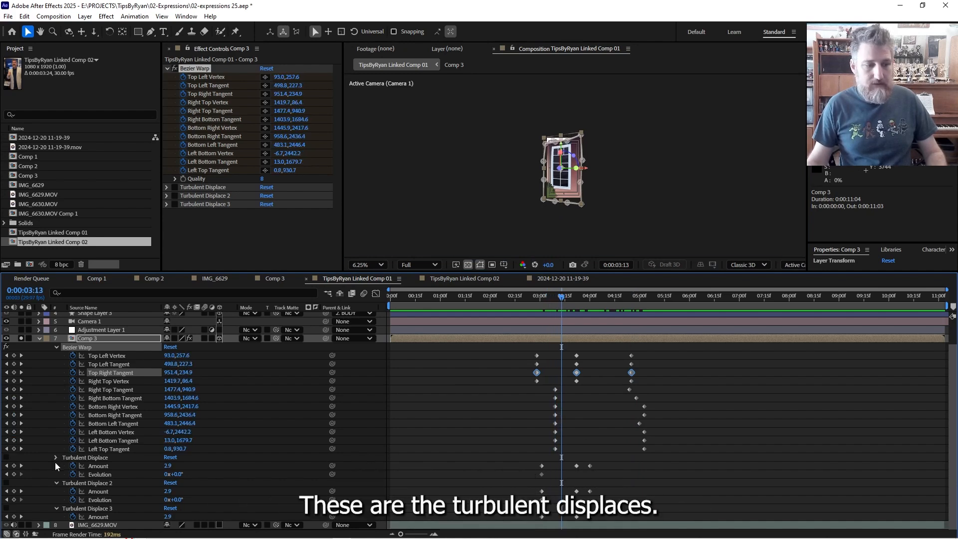
click(53, 483)
click(55, 503)
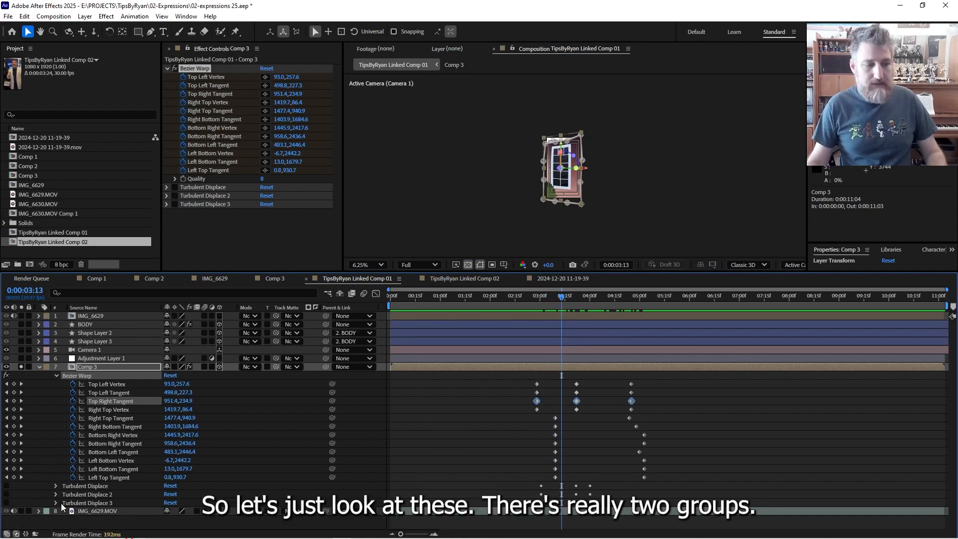
Compare the timing of the top Bezier Warp keyframes with the lower ones and view the warp at 0:00:03:05.
click(512, 436)
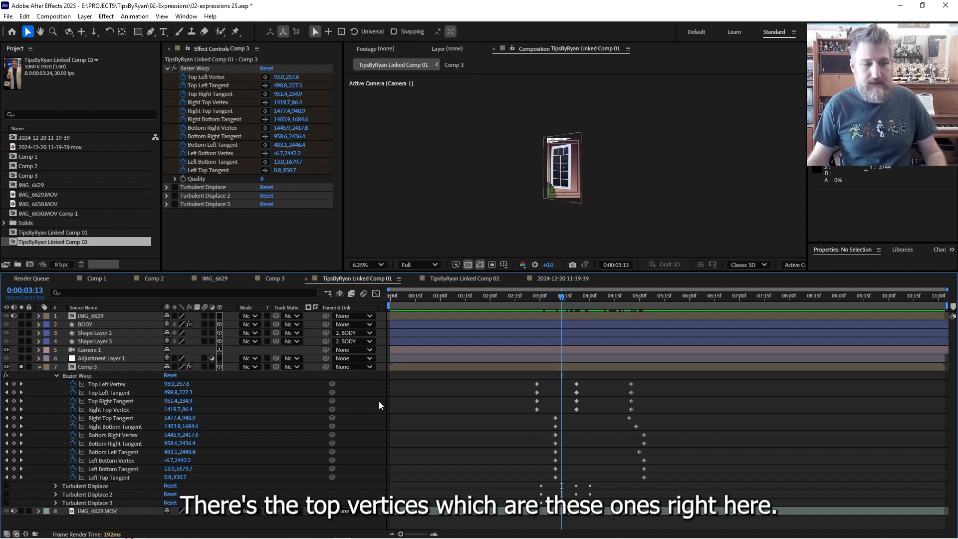
drag(490, 378, 645, 412)
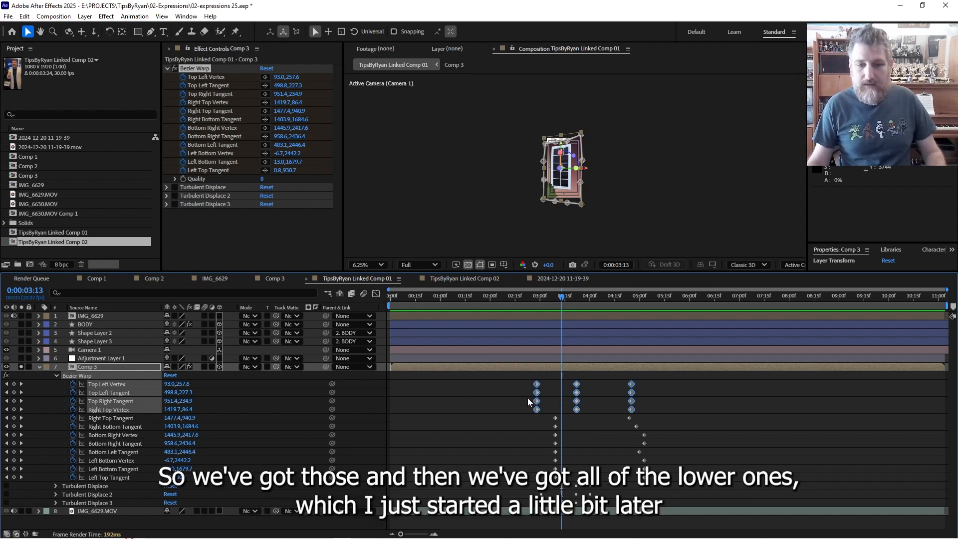
click(131, 417)
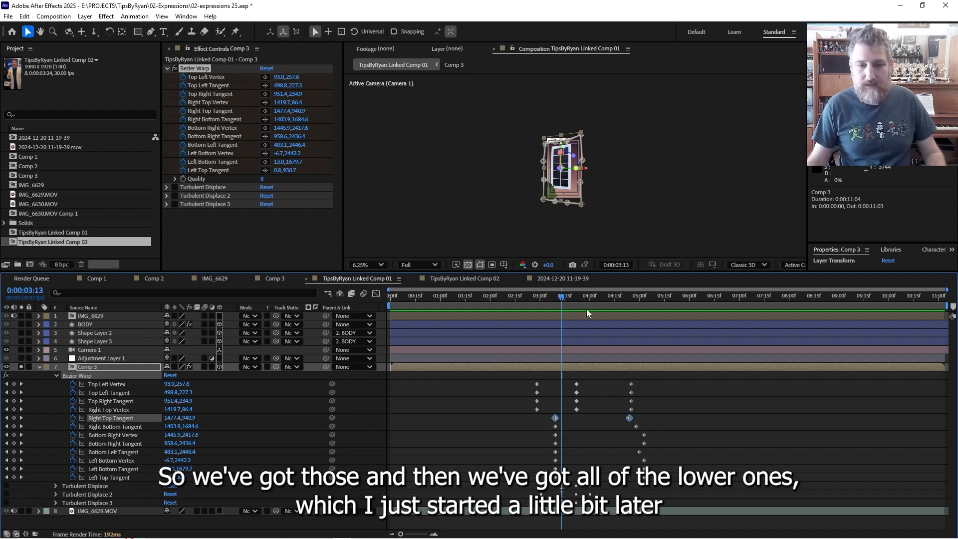
drag(531, 297, 548, 322)
scroll(621, 193, up, 2)
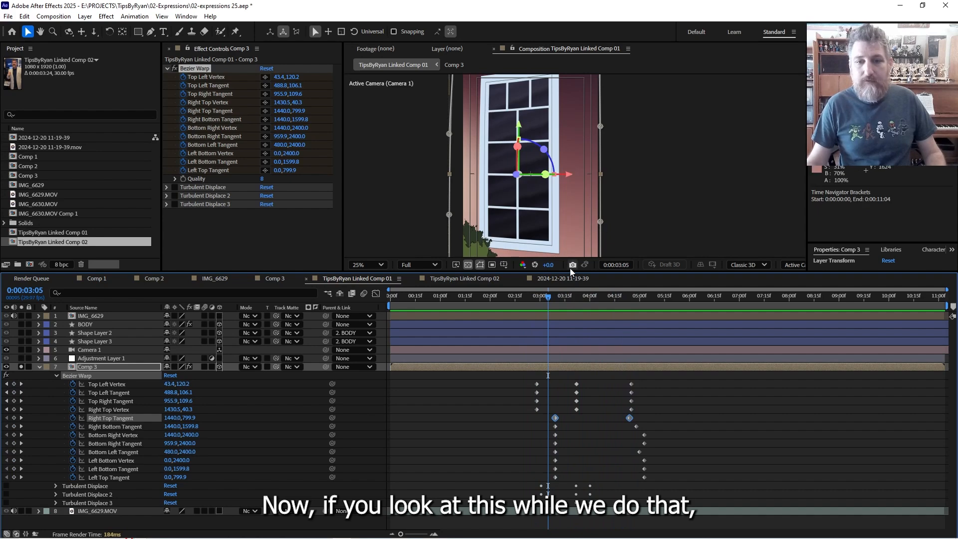
Enlarge the composition view, collapse Bezier Warp in the timeline, and turn the first Turbulent Displace back on with its settings expanded.
drag(570, 273, 549, 339)
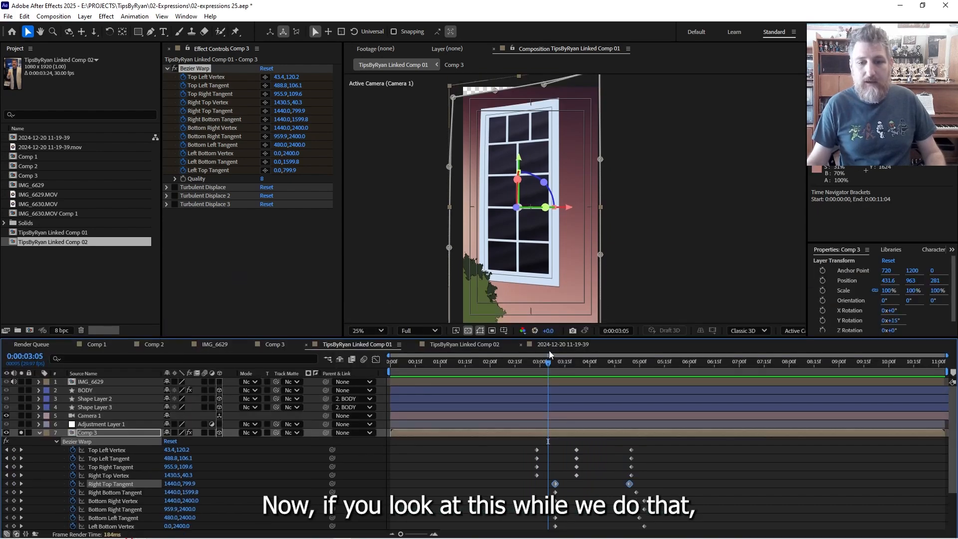
click(56, 441)
click(84, 450)
click(6, 449)
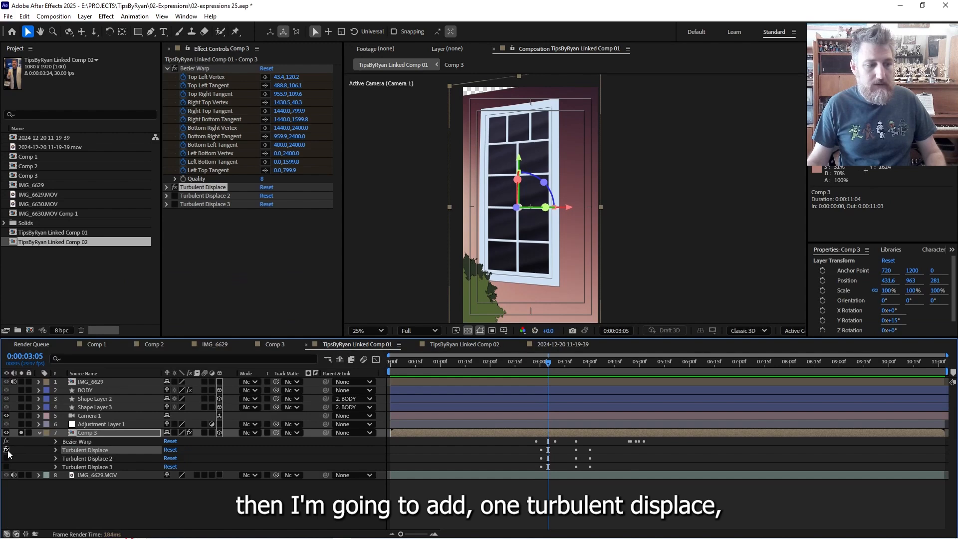
click(169, 188)
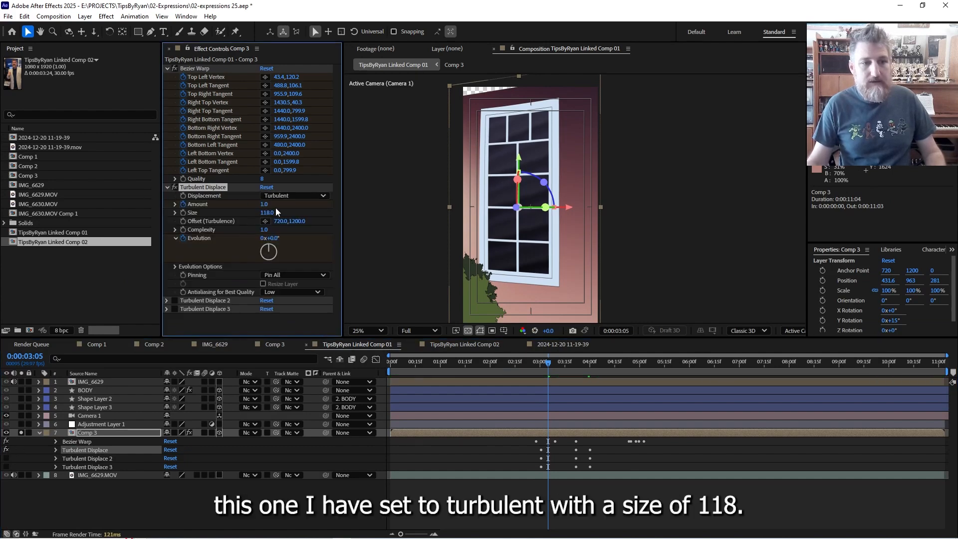
Preview the motion up to 0:00:03:27 and compare the frame with and without the first Turbulent Displace.
click(549, 368)
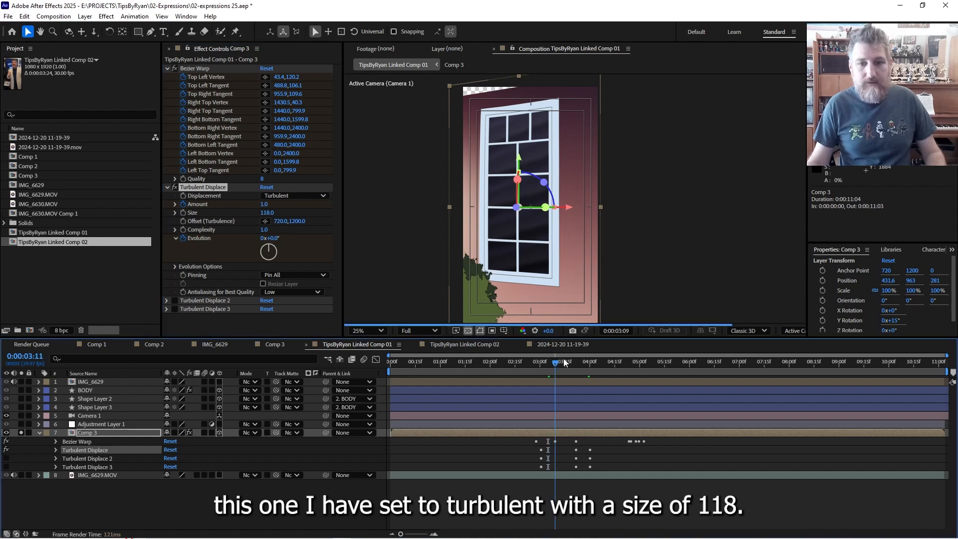
key(space)
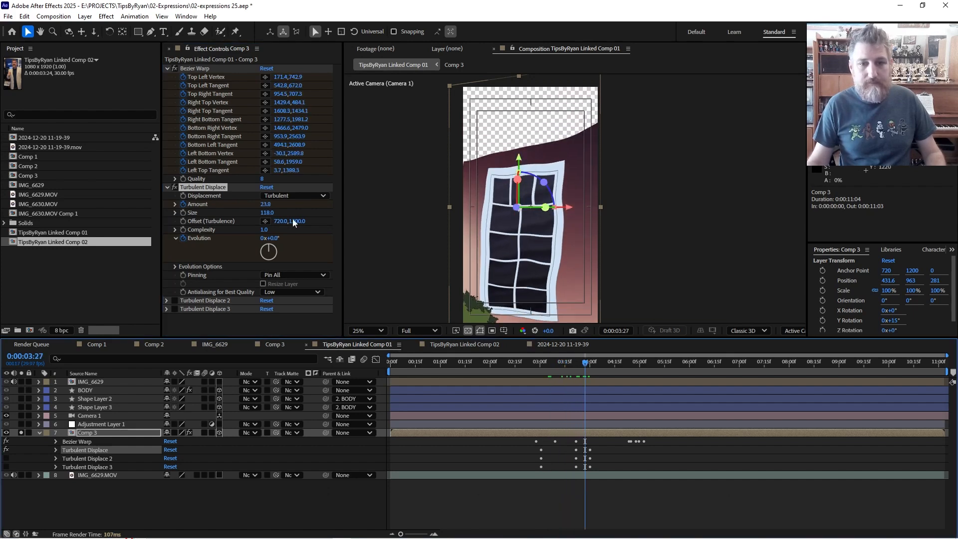
click(175, 188)
click(174, 188)
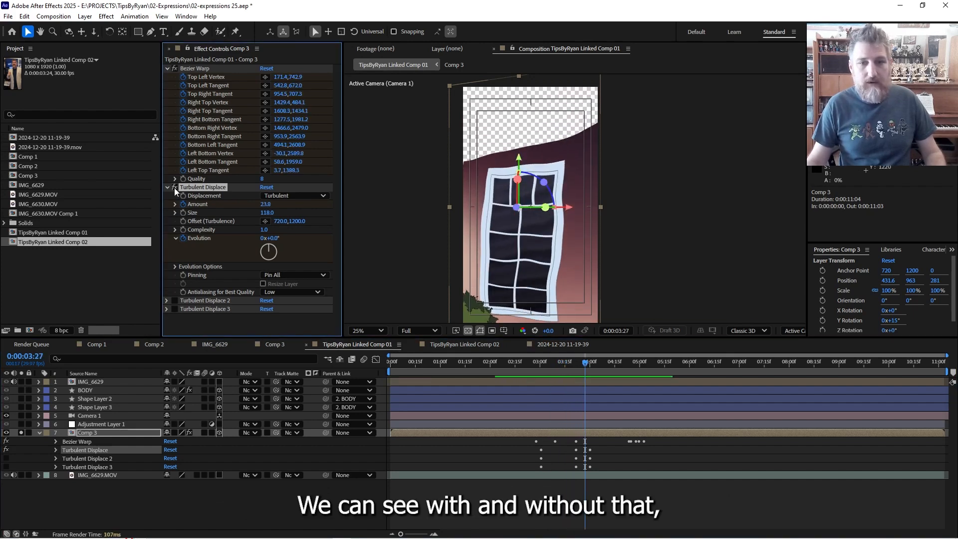
click(174, 188)
click(175, 188)
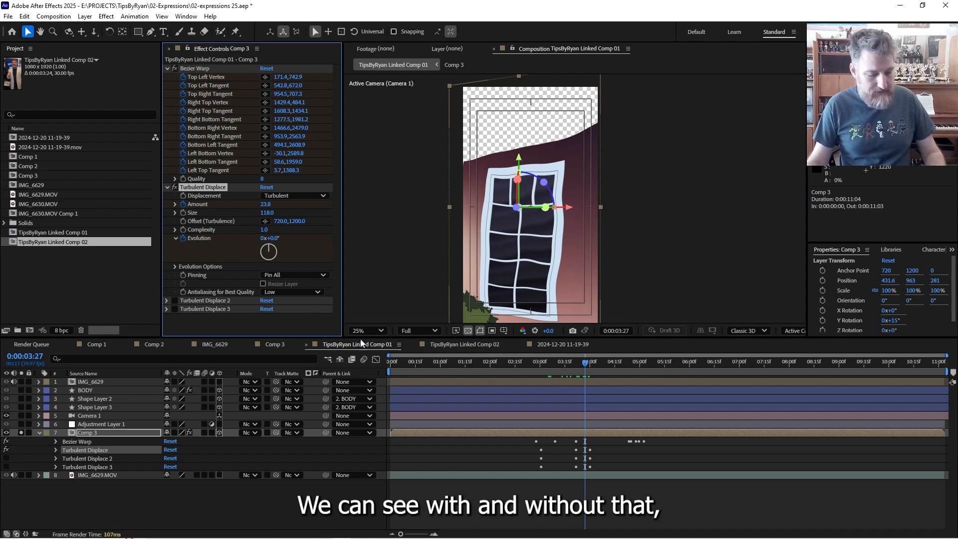
Examine the first Turbulent Displace's Amount keyframes up to 0:00:04:00 and compare the result with the effect off and on.
key(u)
scroll(597, 474, down, 3)
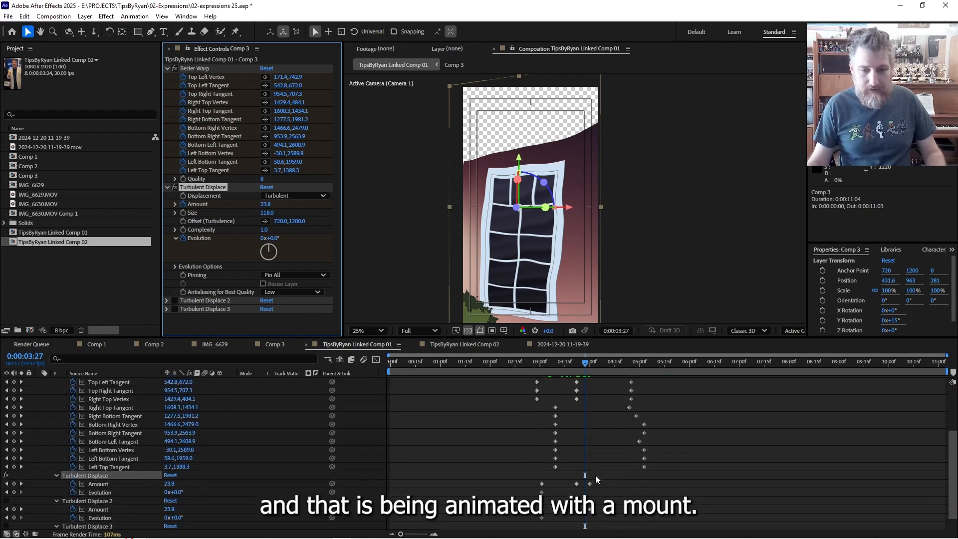
click(107, 467)
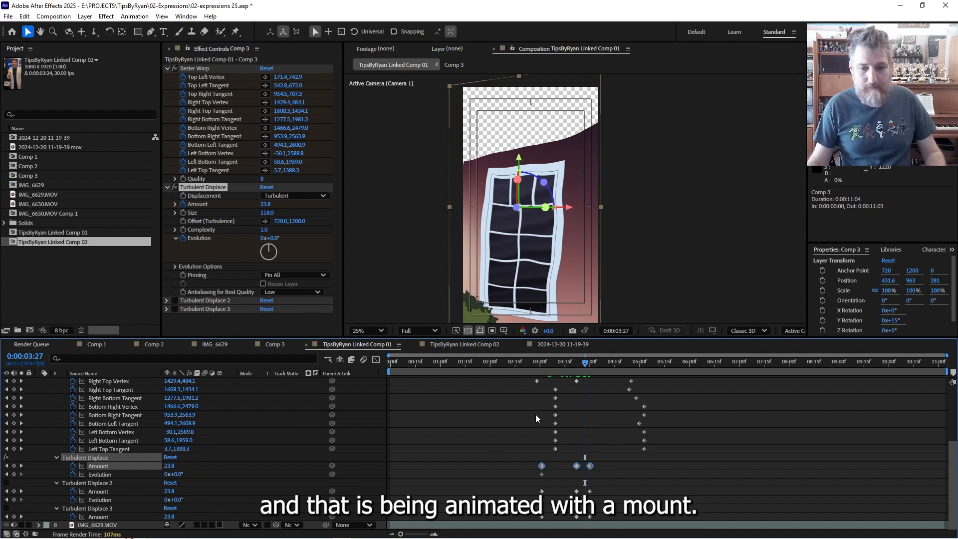
drag(545, 362, 591, 375)
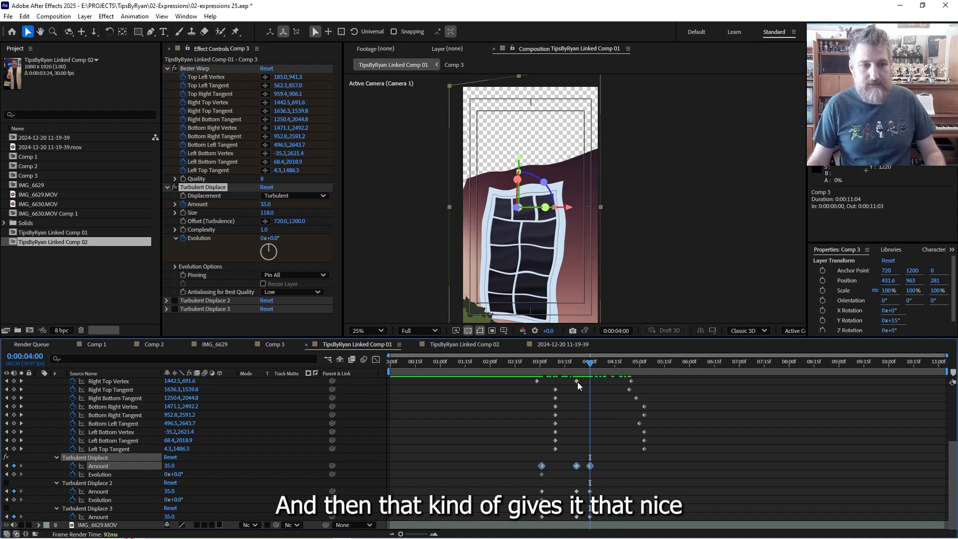
click(175, 188)
click(175, 187)
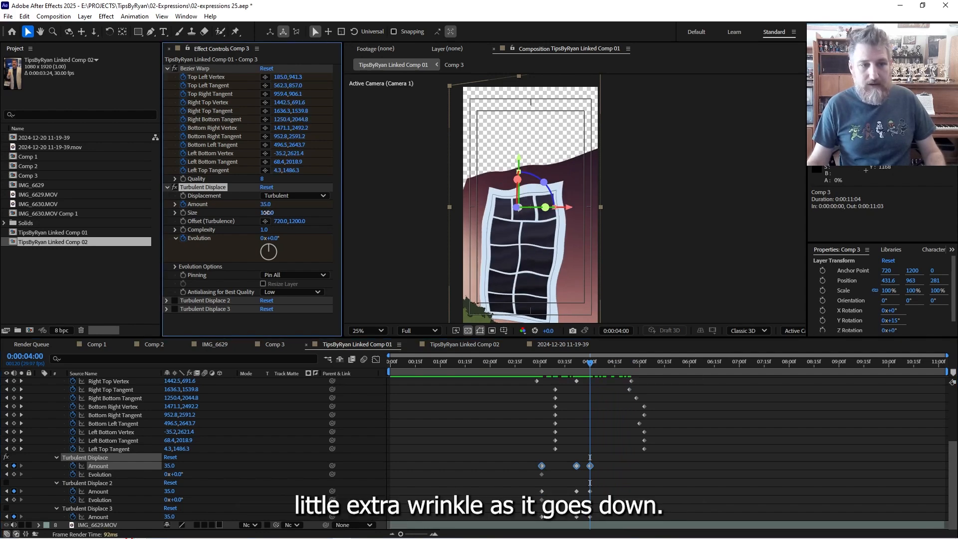
Try a different Size for the first Turbulent Displace and undo the change.
mouse_move(267, 213)
mouse_down()
mouse_move(204, 215)
mouse_move(264, 213)
mouse_up()
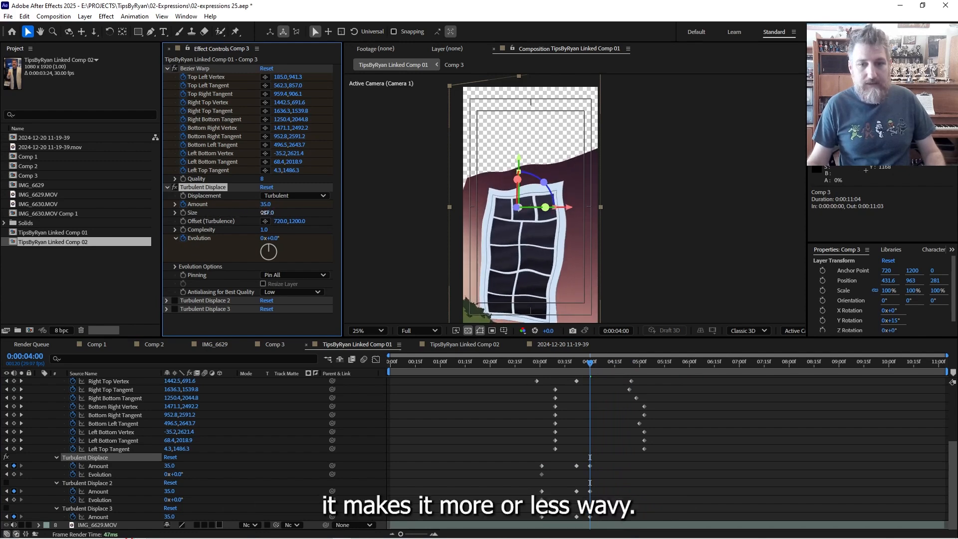
click(99, 466)
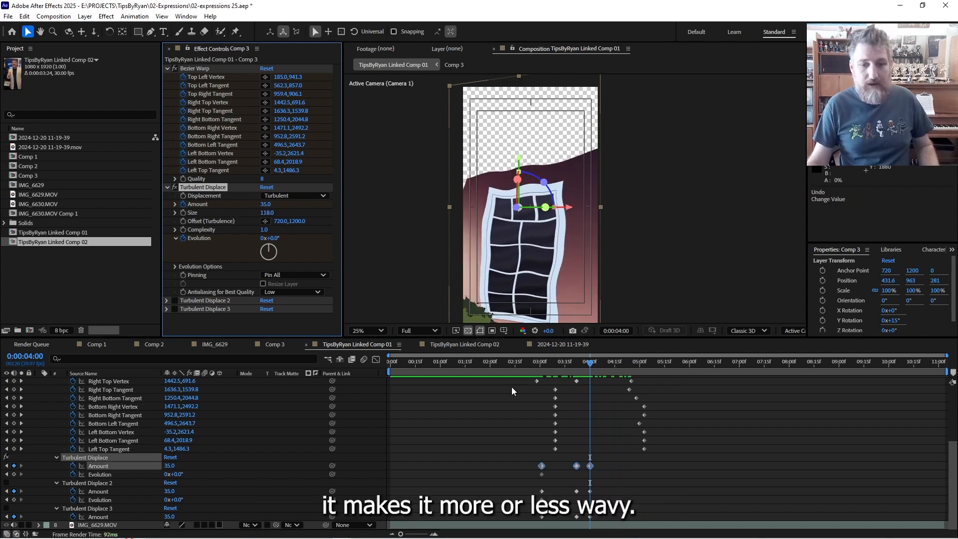
click(196, 470)
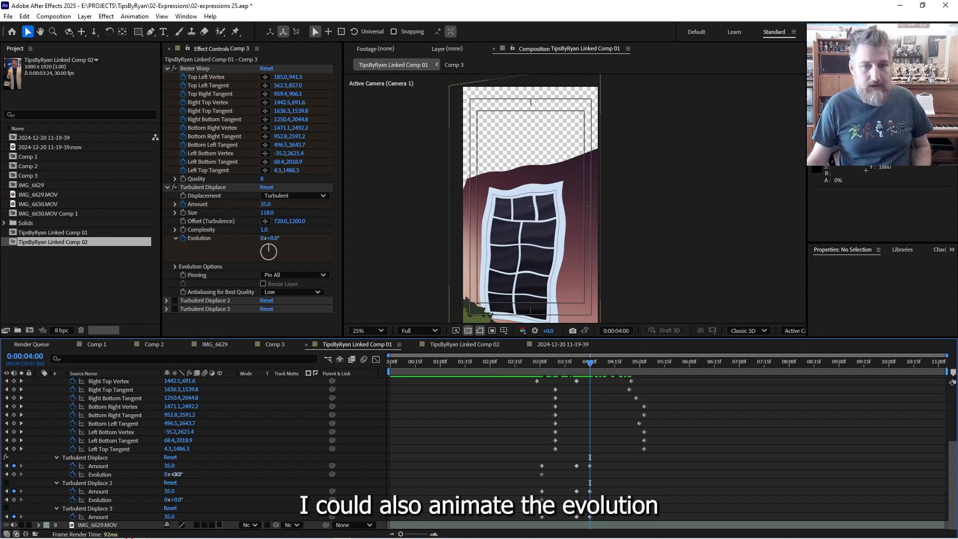
Keyframe the first Turbulent Displace's Evolution to 0x+230° at 0:00:04:00, and move that keyframe to 0:00:05:05 to spread the twist over the fall.
drag(175, 474, 309, 472)
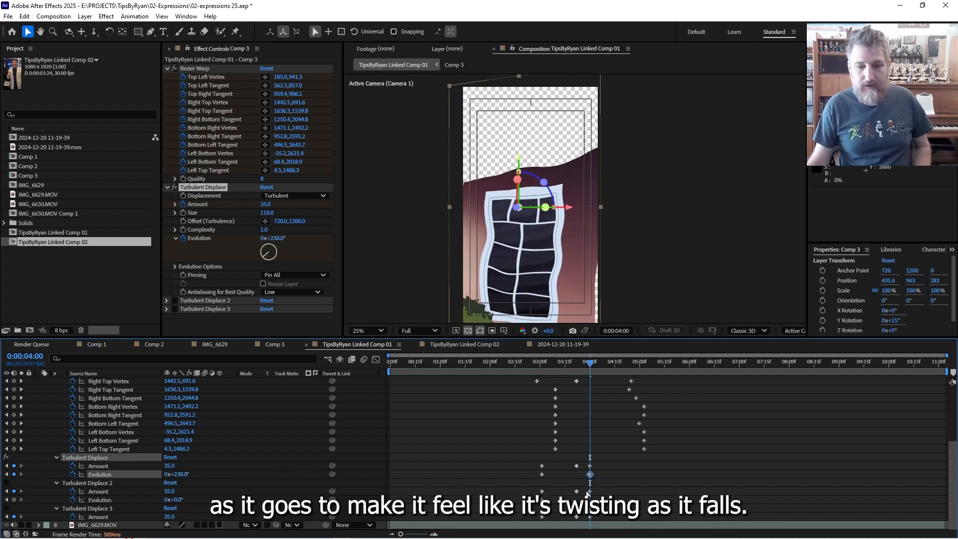
click(593, 478)
drag(591, 474, 647, 473)
click(542, 363)
drag(541, 363, 599, 364)
Enable Turbulent Displace 2 in place of the first, expand its Twist settings, and preview its motion from 0:00:03:02 to 0:00:04:21.
click(174, 301)
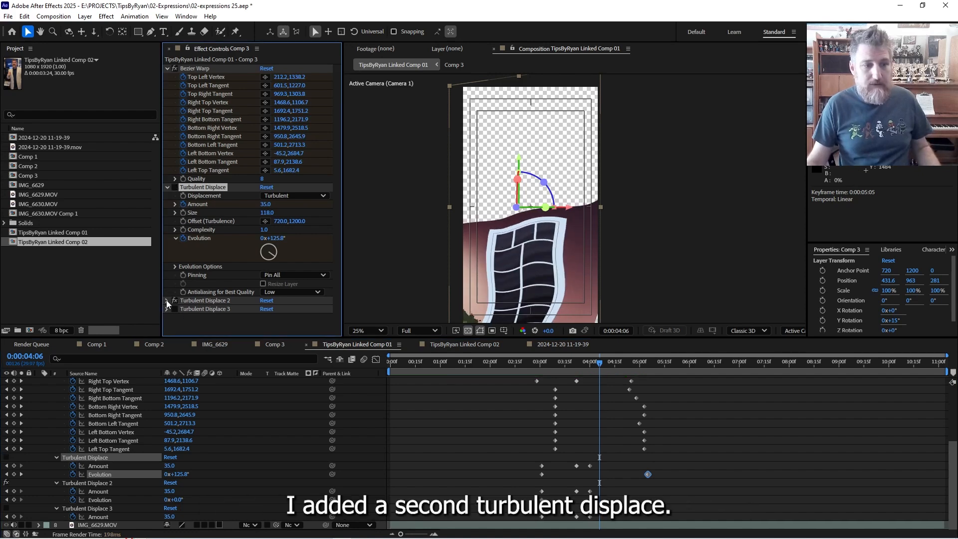
click(166, 301)
scroll(224, 297, down, 2)
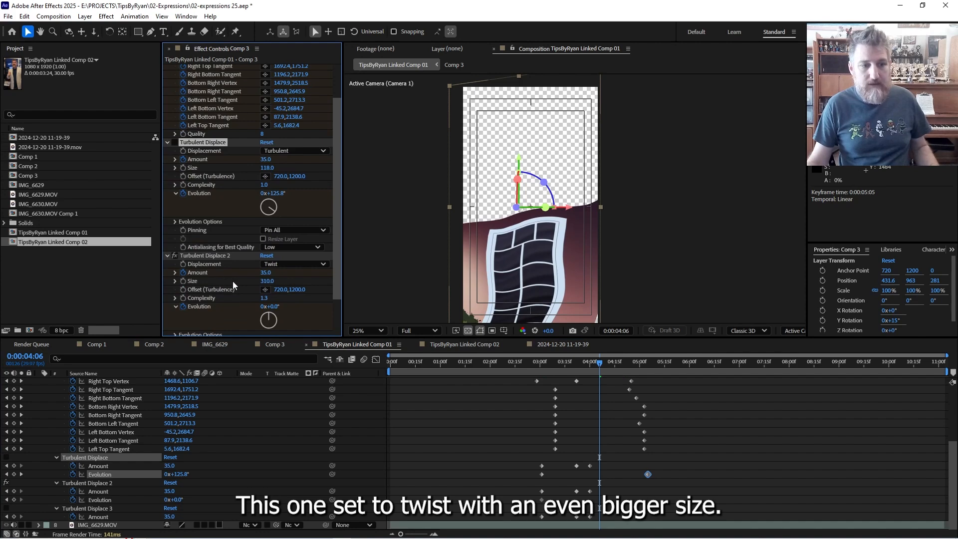
click(174, 255)
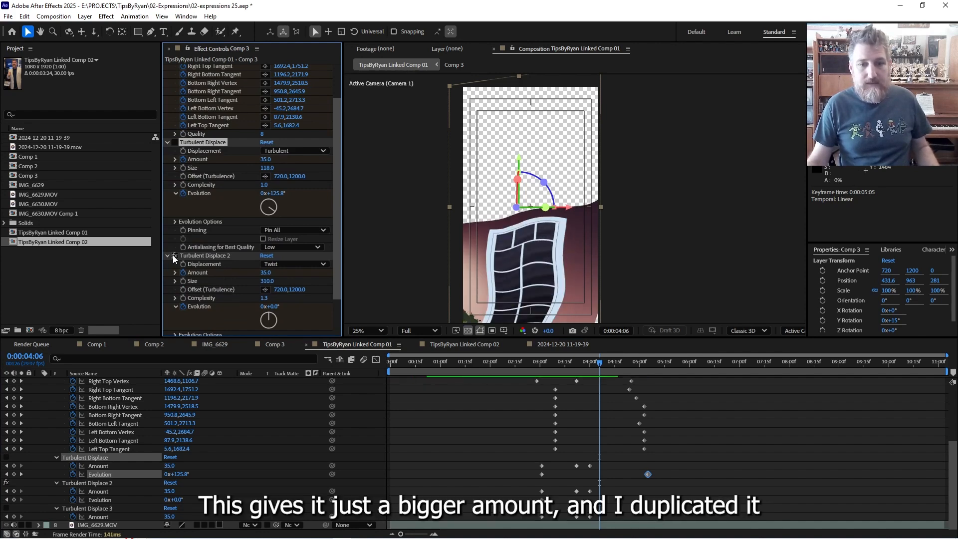
drag(552, 360, 544, 362)
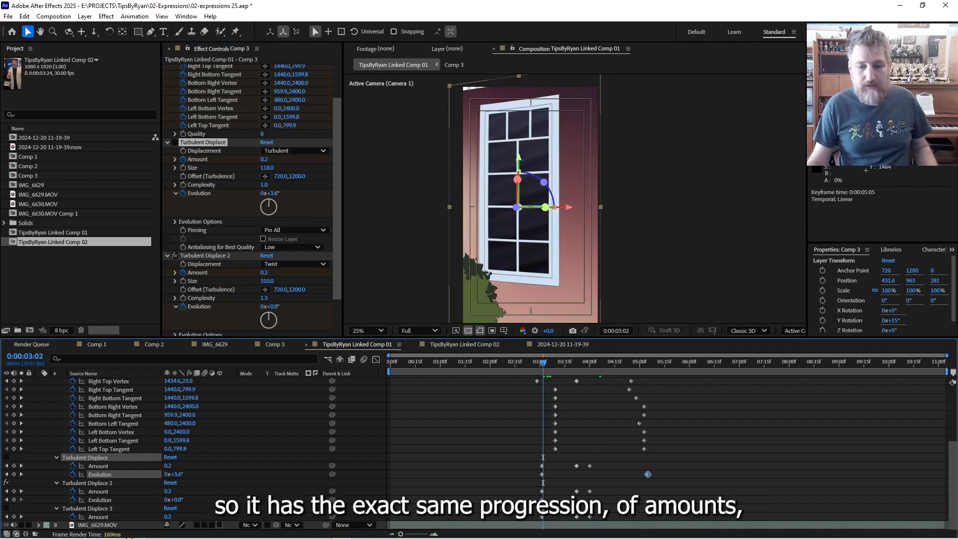
drag(549, 363, 624, 372)
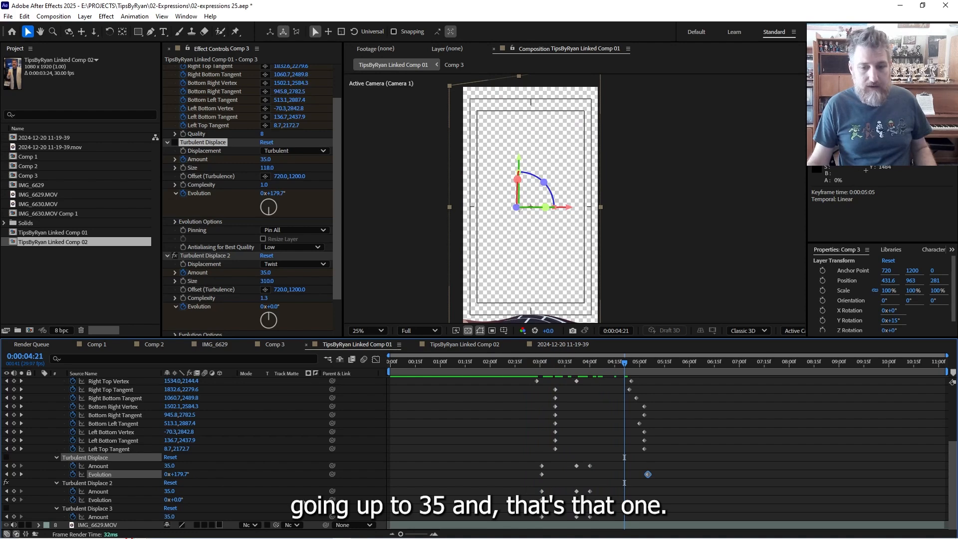
Collapse the first two Turbulent Displace effects in the timeline and leave only Turbulent Displace 3 of the three enabled.
click(56, 483)
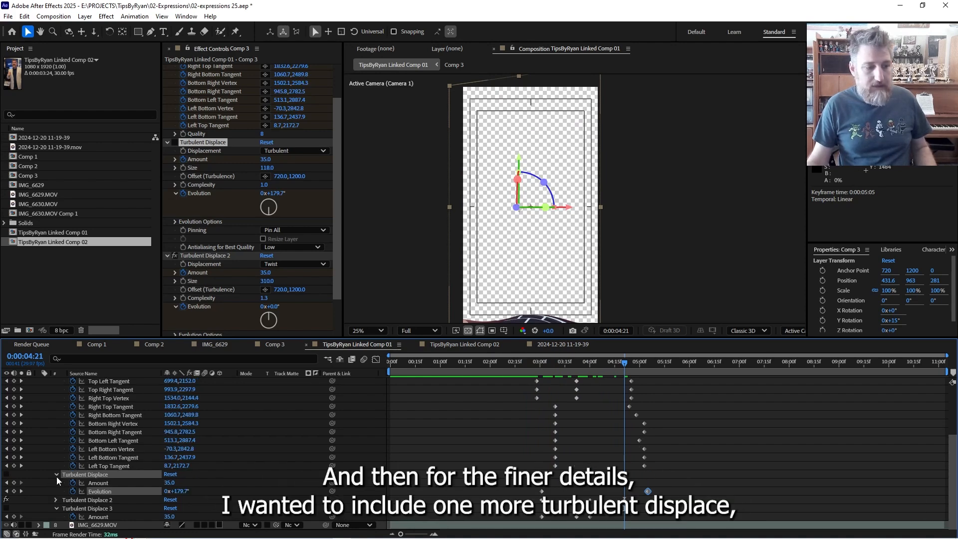
click(57, 474)
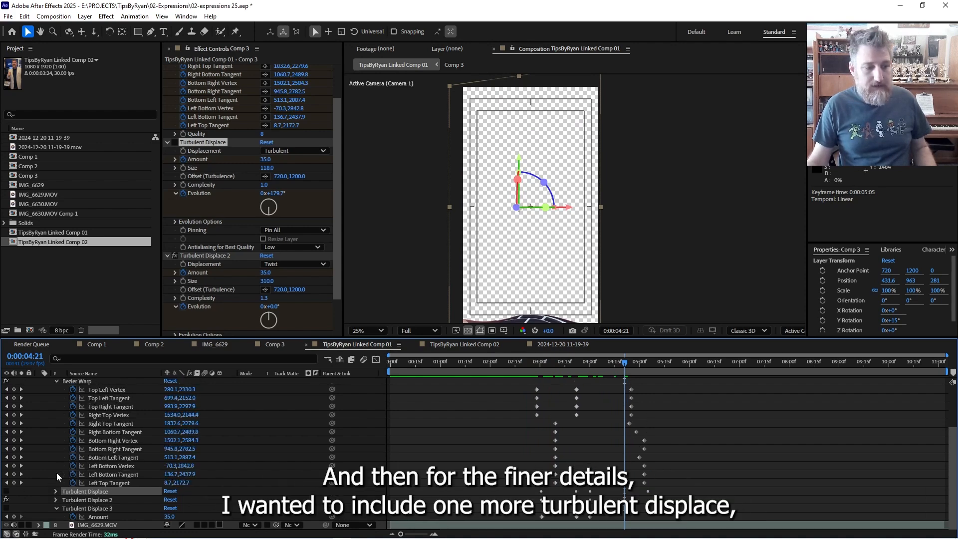
click(6, 492)
click(6, 500)
click(6, 509)
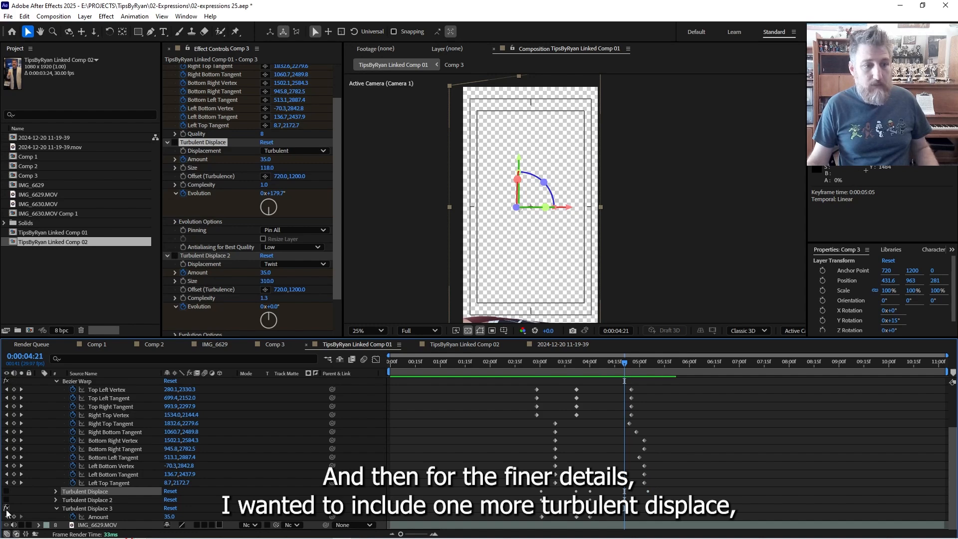
Turn Turbulent Displace 2 back on and compare the frame at 0:00:03:28 with the effect off and on.
click(174, 256)
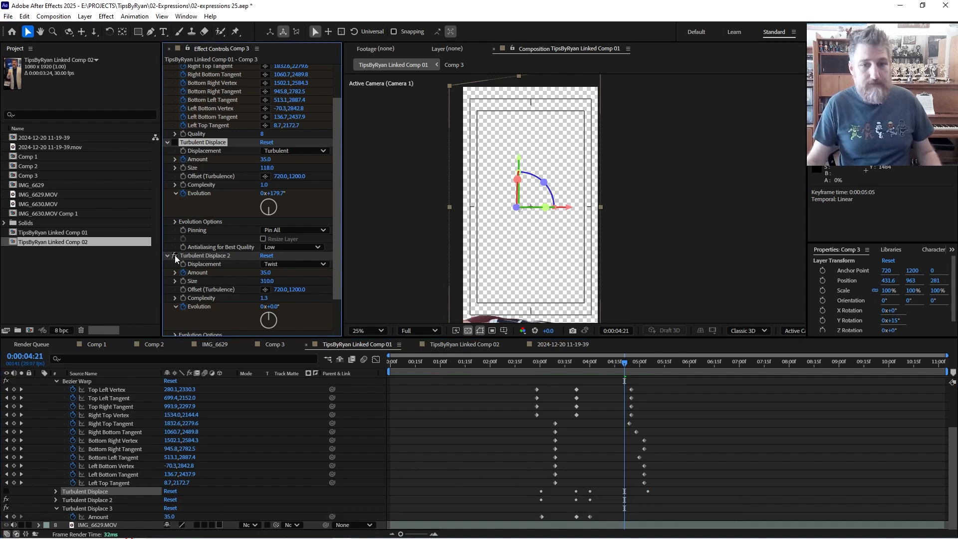
mouse_move(576, 363)
mouse_down()
mouse_move(563, 364)
mouse_move(587, 363)
mouse_up()
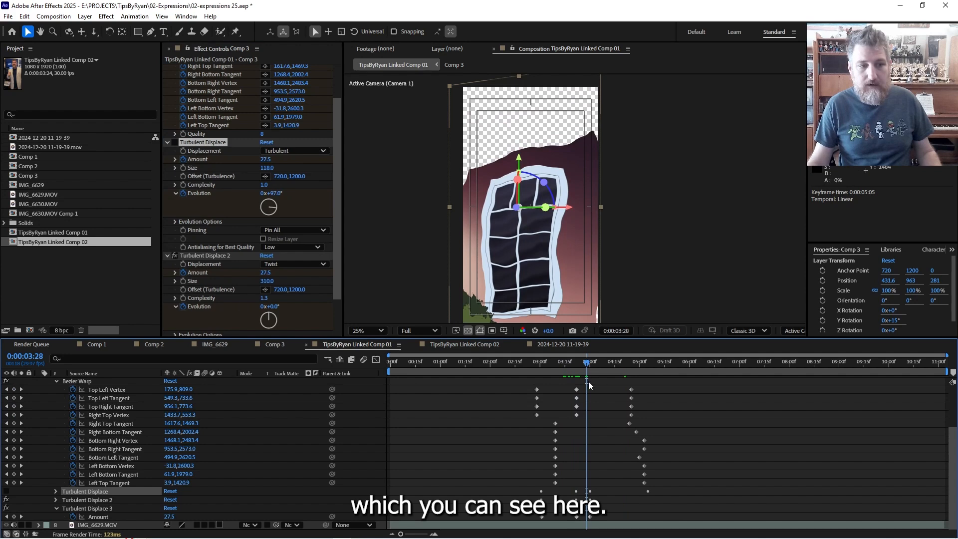
click(173, 256)
click(173, 256)
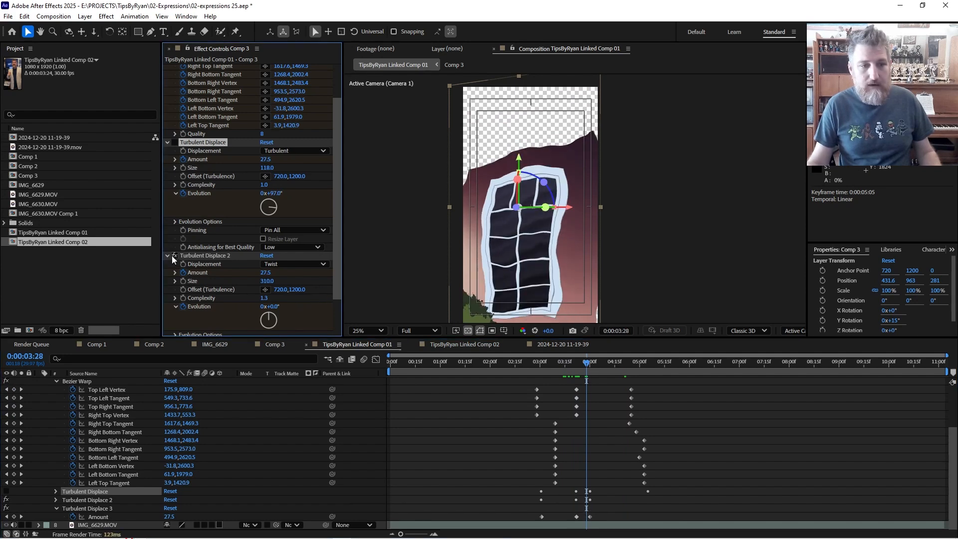
Collapse the first two Turbulent Displace effects' settings, expand Turbulent Displace 3, and preview its Bulge displacement alone up to 0:00:04:11.
scroll(196, 267, down, 1)
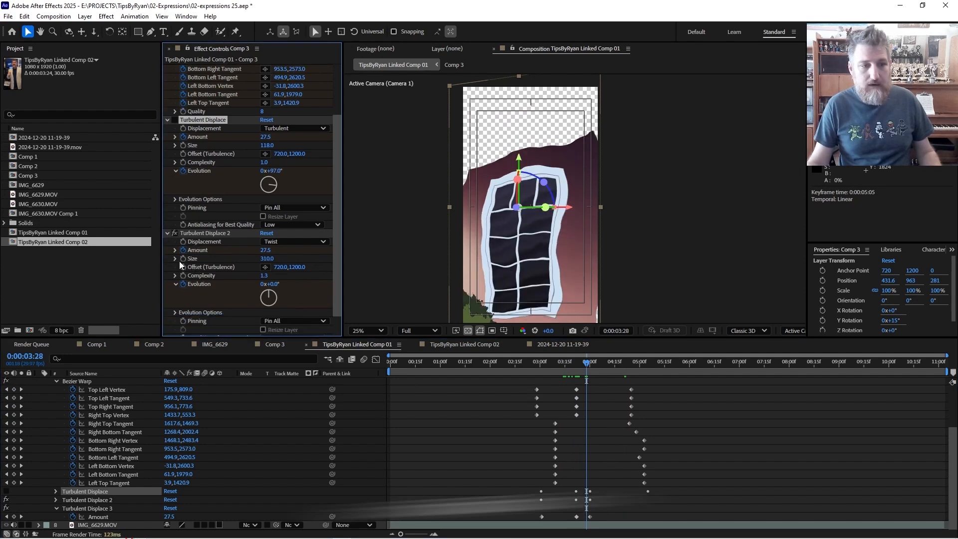
click(167, 233)
click(167, 187)
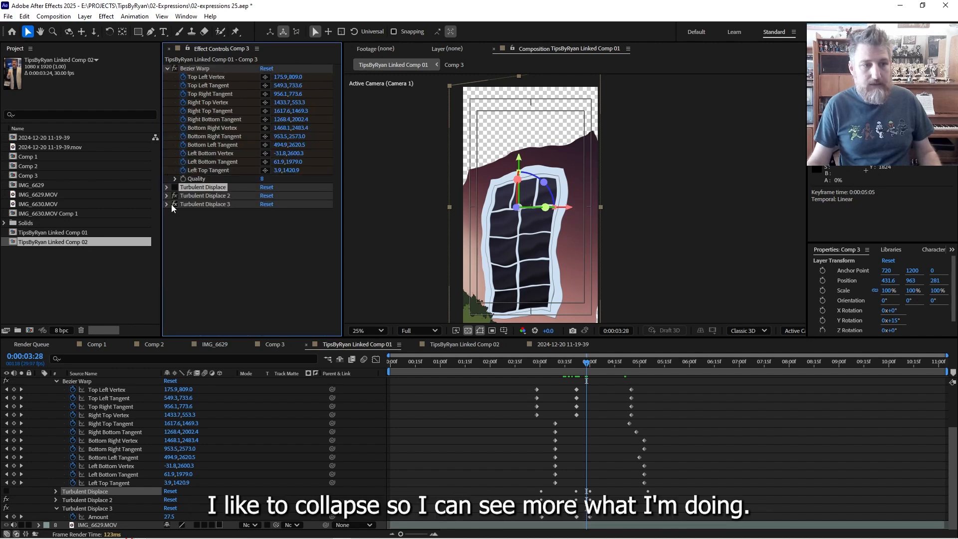
click(166, 205)
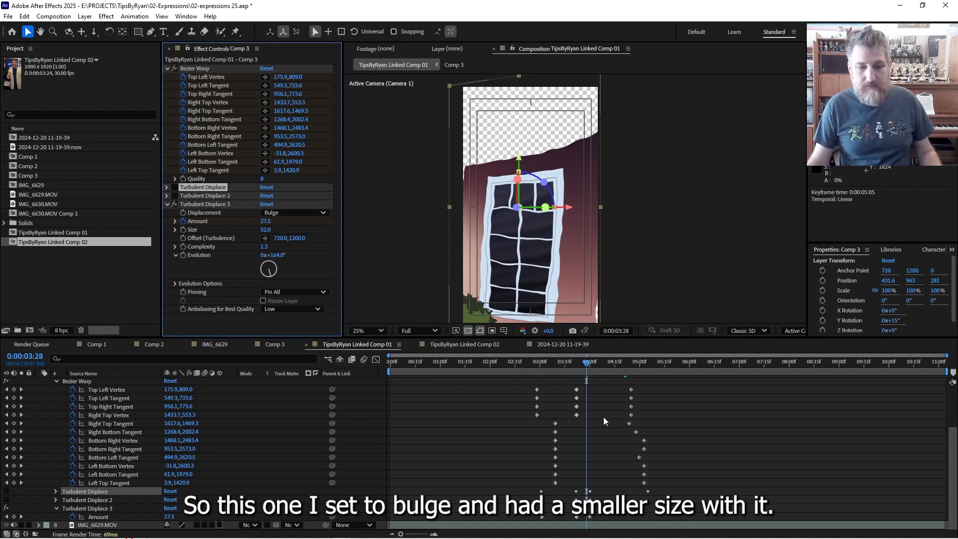
drag(581, 369, 554, 362)
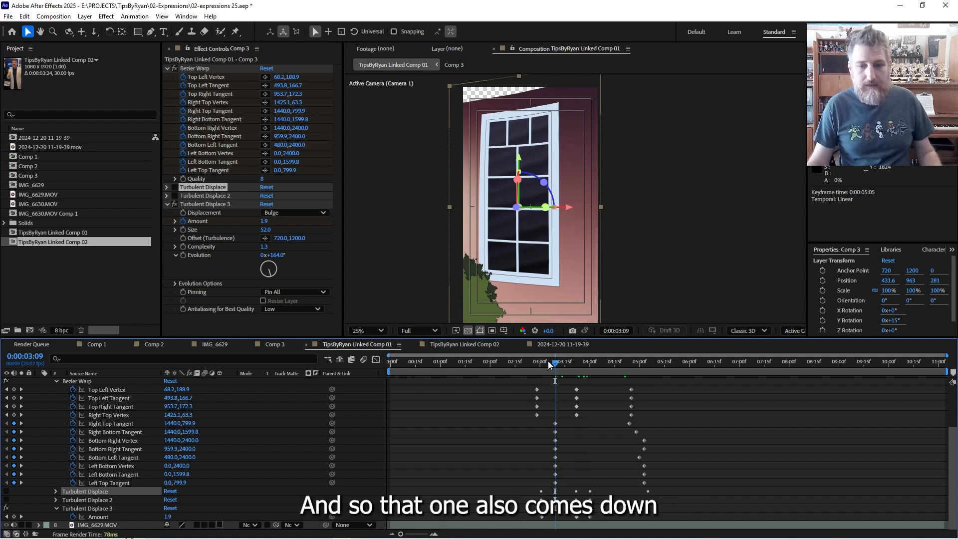
drag(548, 361, 608, 361)
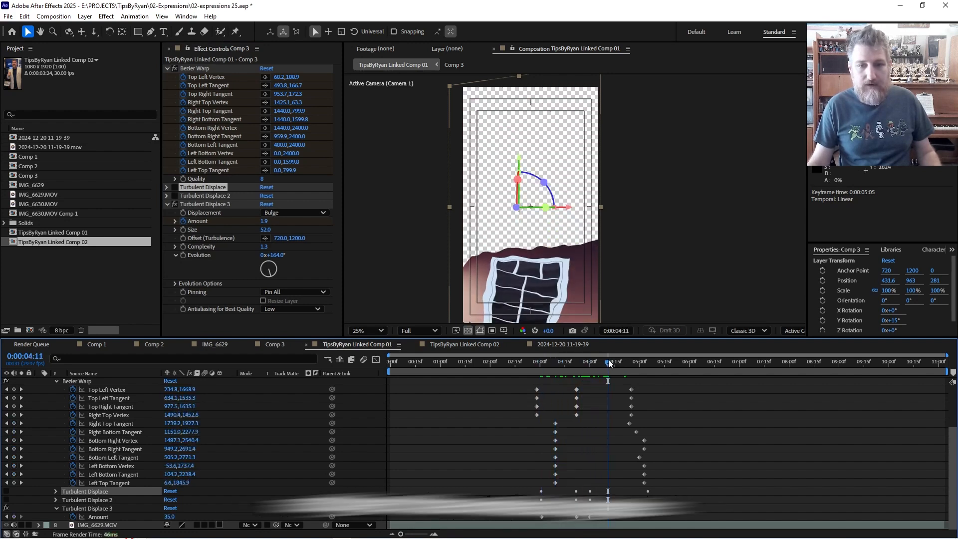
Enable the first Turbulent Displace and Turbulent Displace 2, preview the combined fall to 0:00:04:24, and return to 0:00:02:11.
click(175, 195)
click(175, 187)
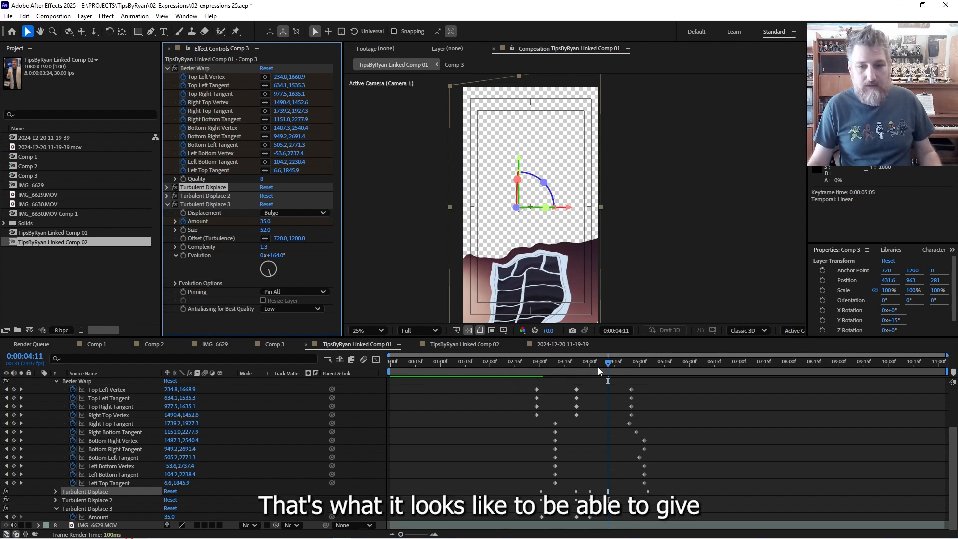
drag(598, 366, 630, 360)
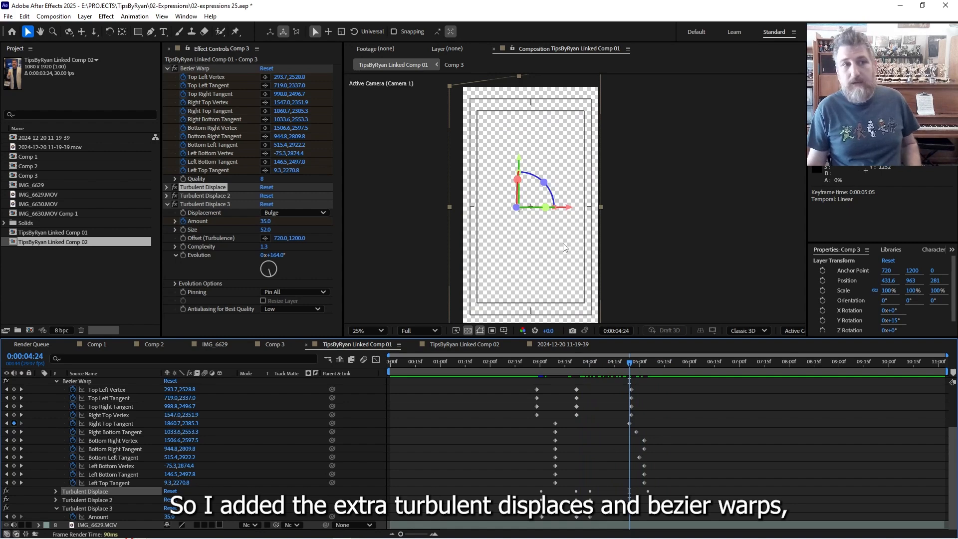
drag(621, 361, 508, 369)
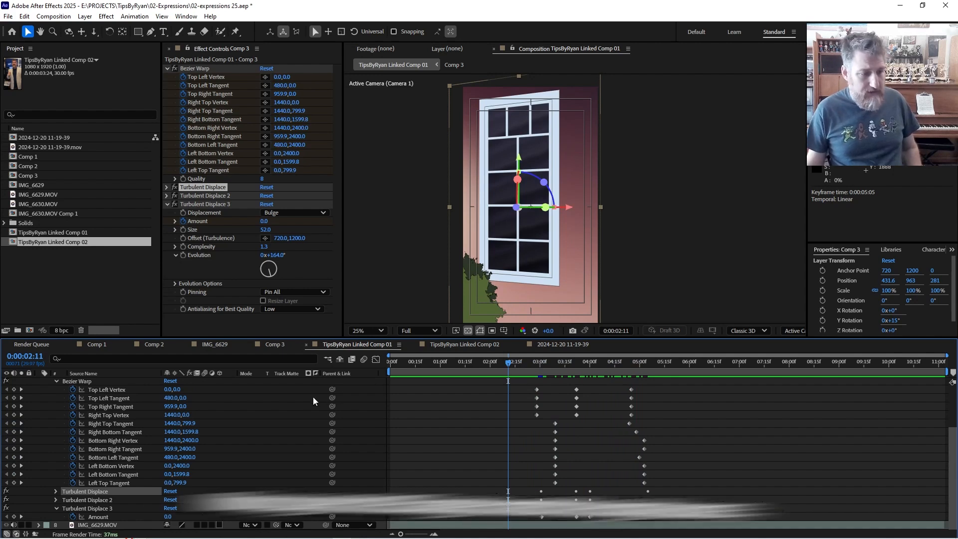
Unsolo Comp 3, hide Adjustment Layer 1, and expand the adjustment layer's properties.
scroll(192, 424, up, 2)
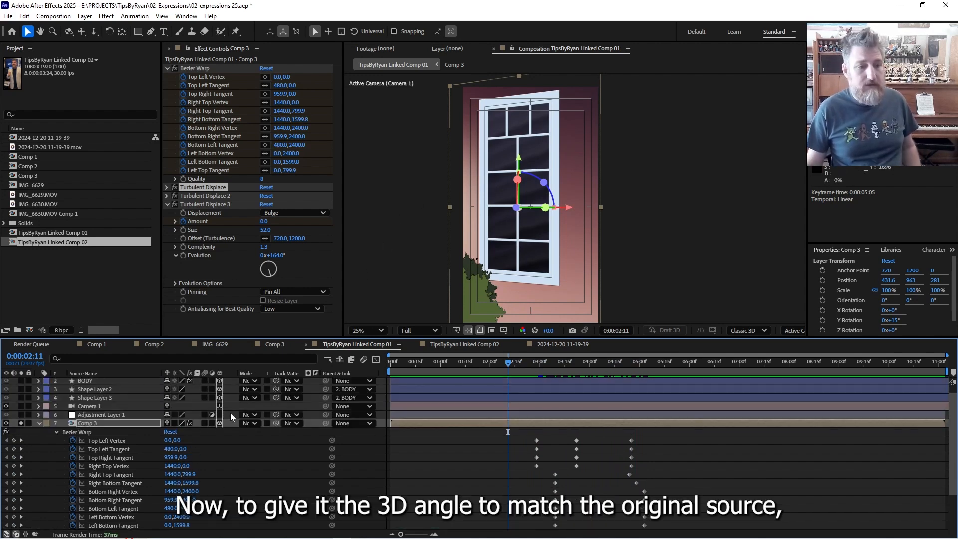
click(235, 432)
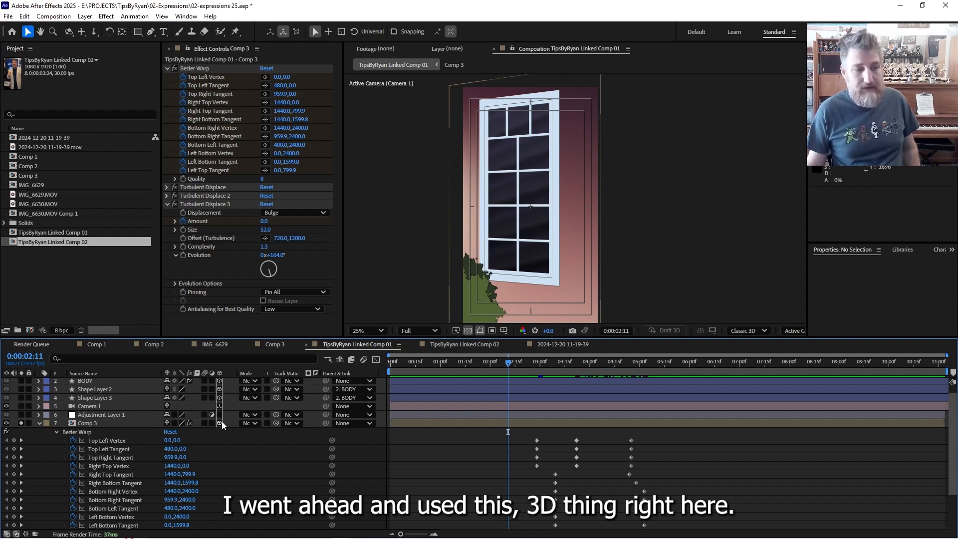
click(104, 415)
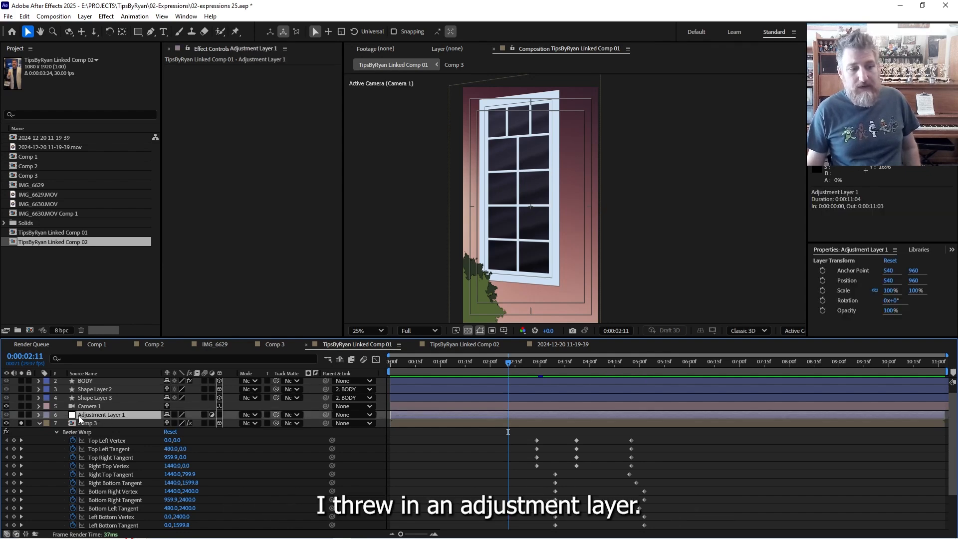
click(22, 423)
click(6, 415)
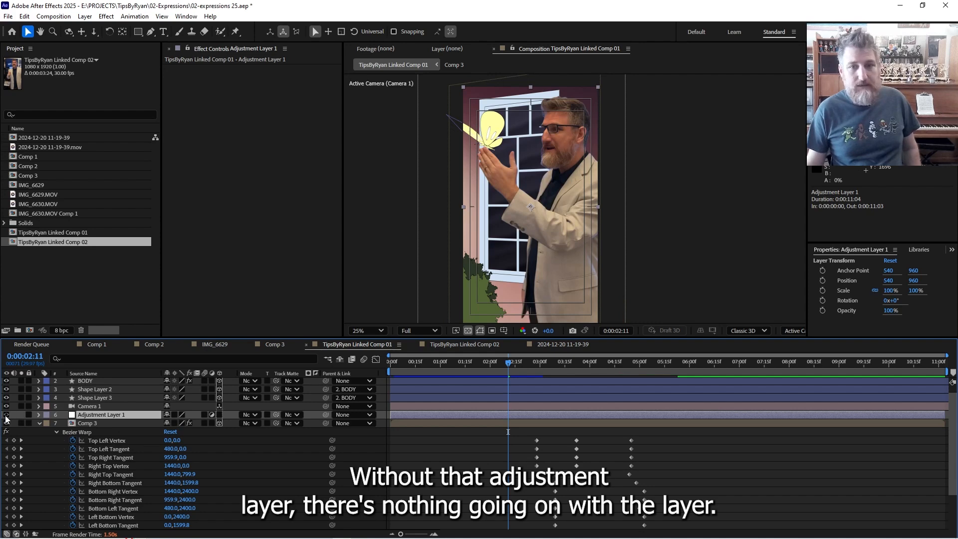
click(37, 414)
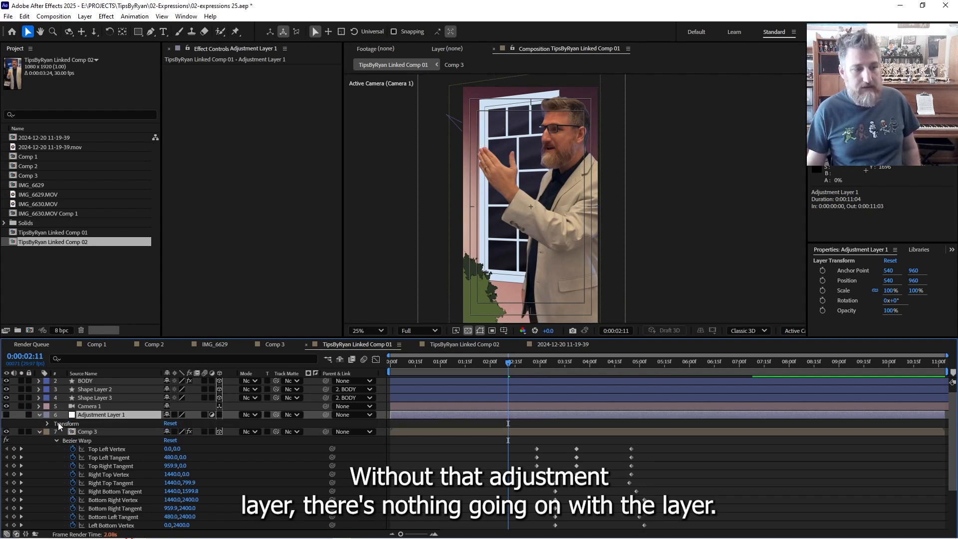
Orbit the camera around the Comp 3 layer to inspect the 3D arrangement, and undo the orbit.
click(106, 434)
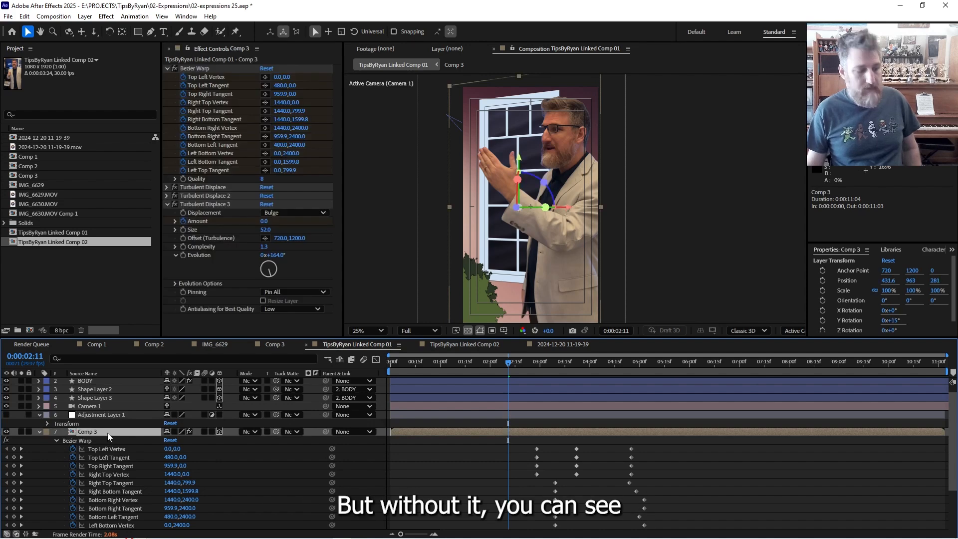
key(c)
drag(490, 235, 403, 124)
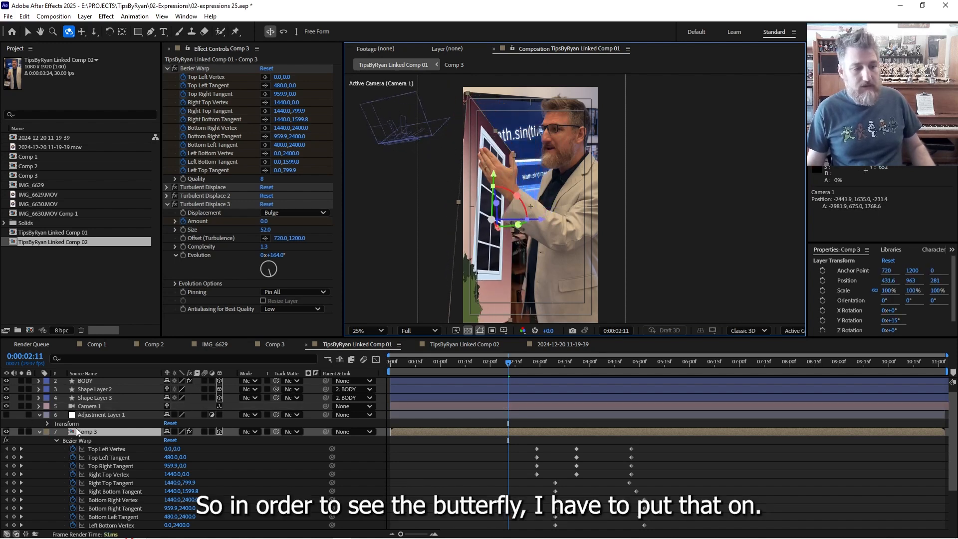
key(ctrl+z)
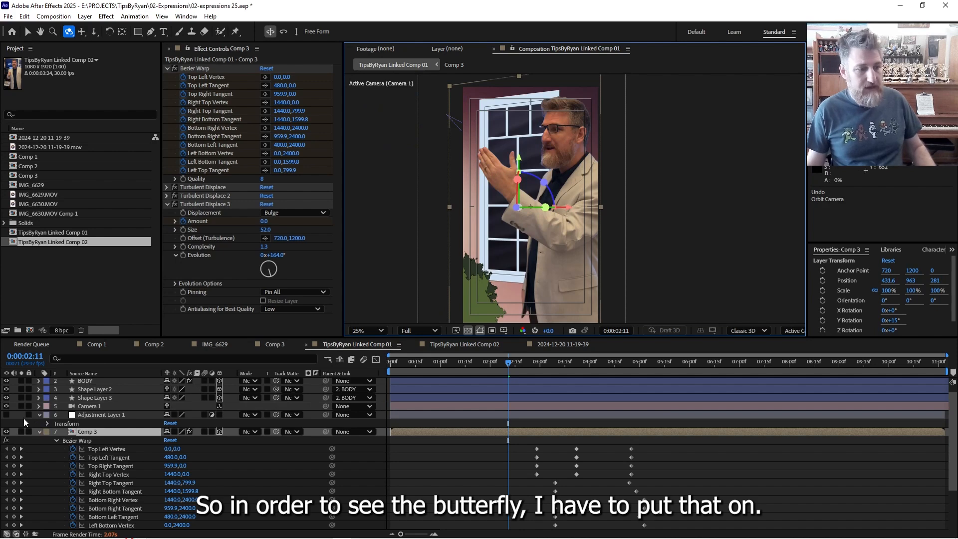
Compare the butterfly with Adjustment Layer 1 shown and hidden, and leave the adjustment layer visible.
click(6, 415)
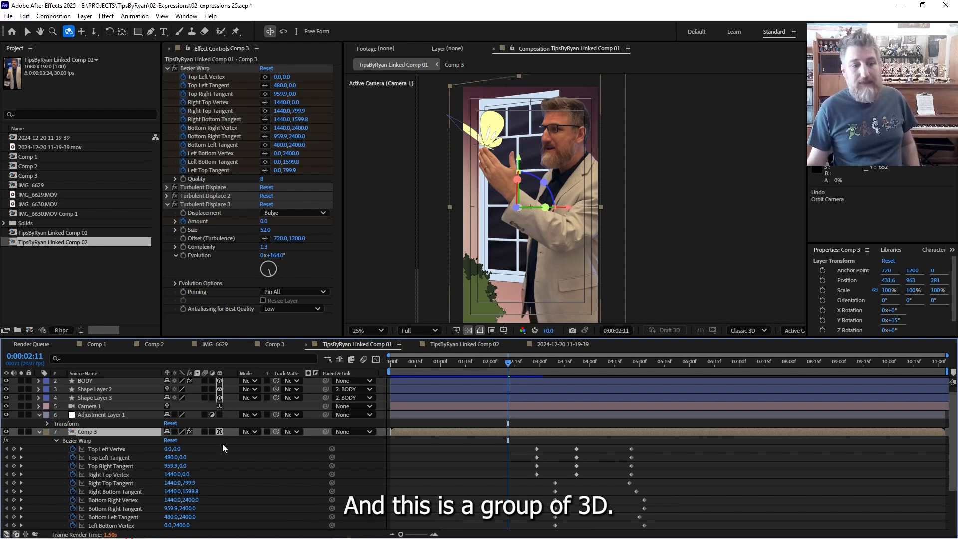
click(6, 416)
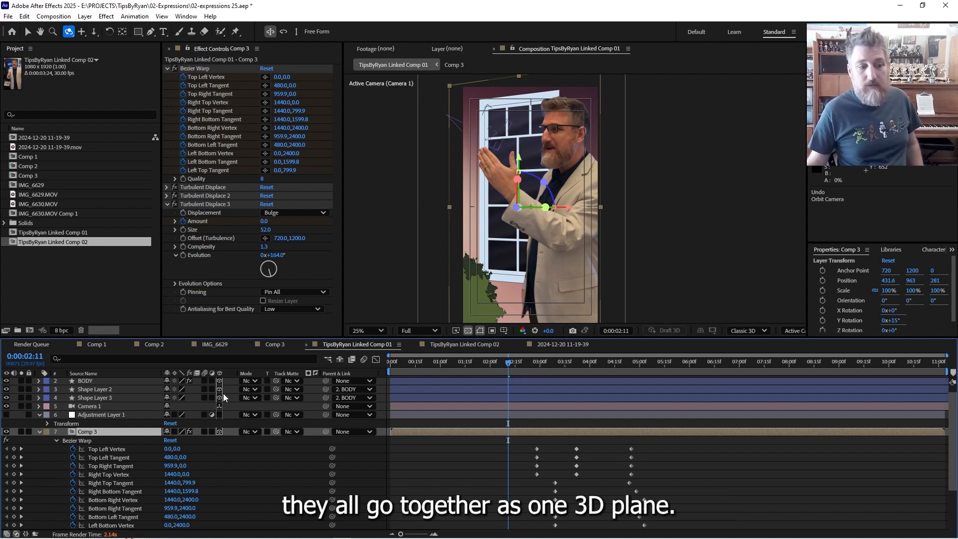
click(12, 418)
click(7, 414)
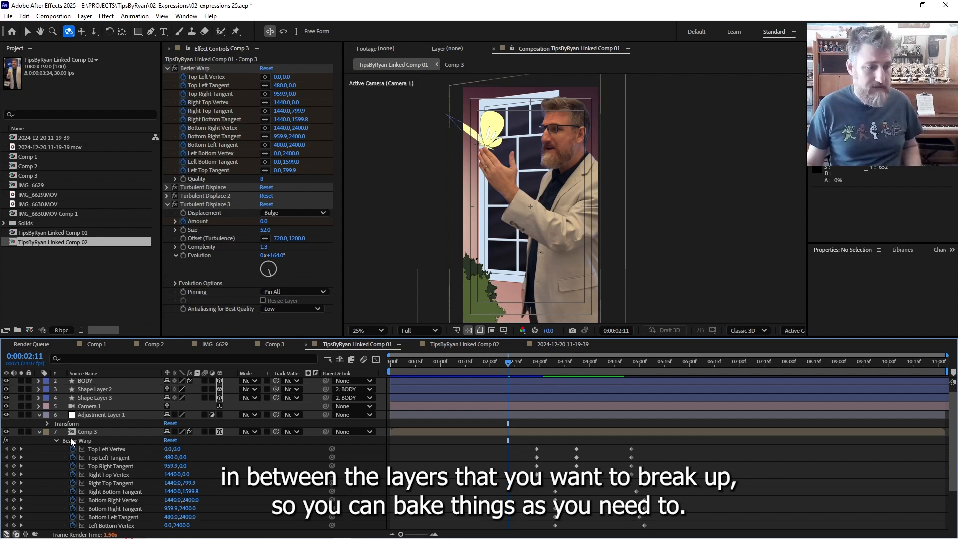
Reveal the BODY layer's keyframed properties, preview the butterfly's motion ending at 0:00:03:09, and select the WingOffset effect.
scroll(88, 433, up, 1)
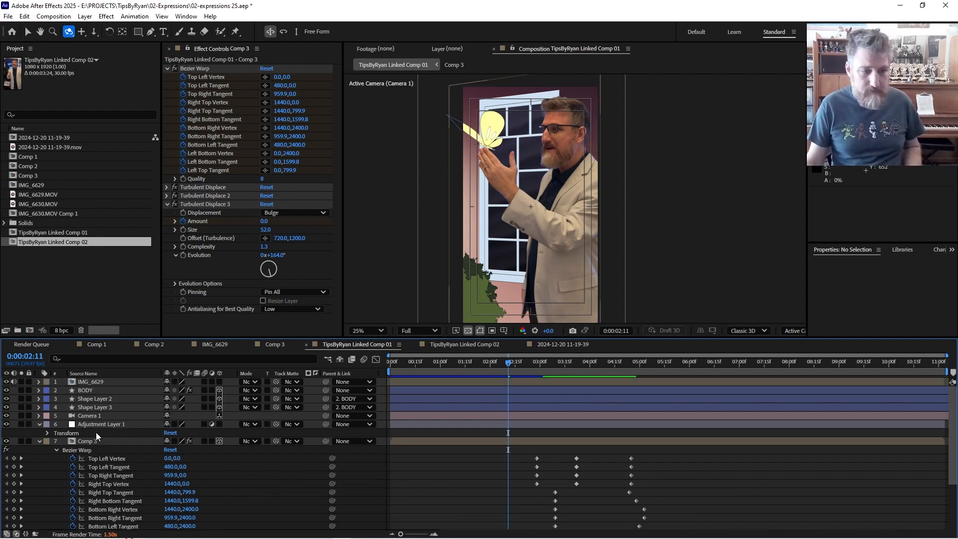
click(97, 394)
key(u)
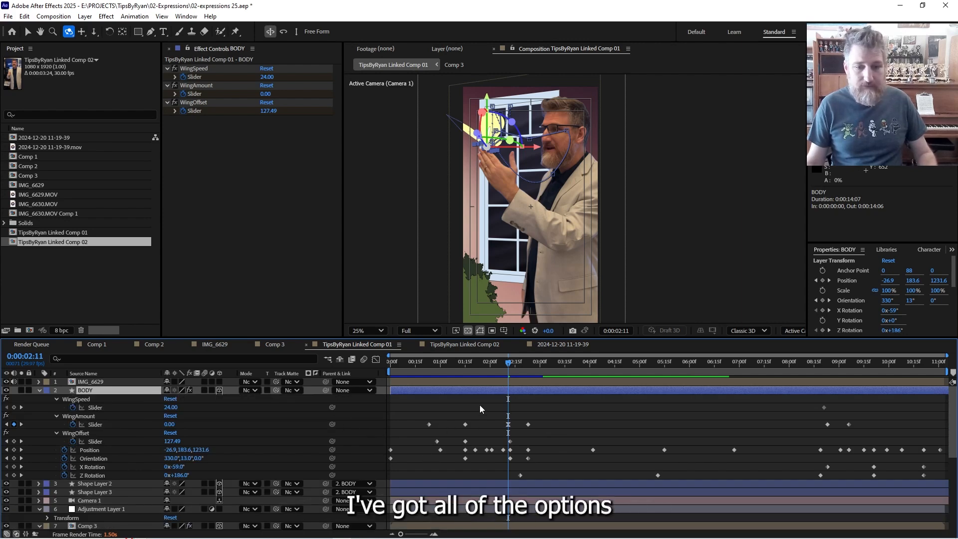
drag(476, 362, 652, 378)
drag(594, 381, 556, 386)
click(615, 465)
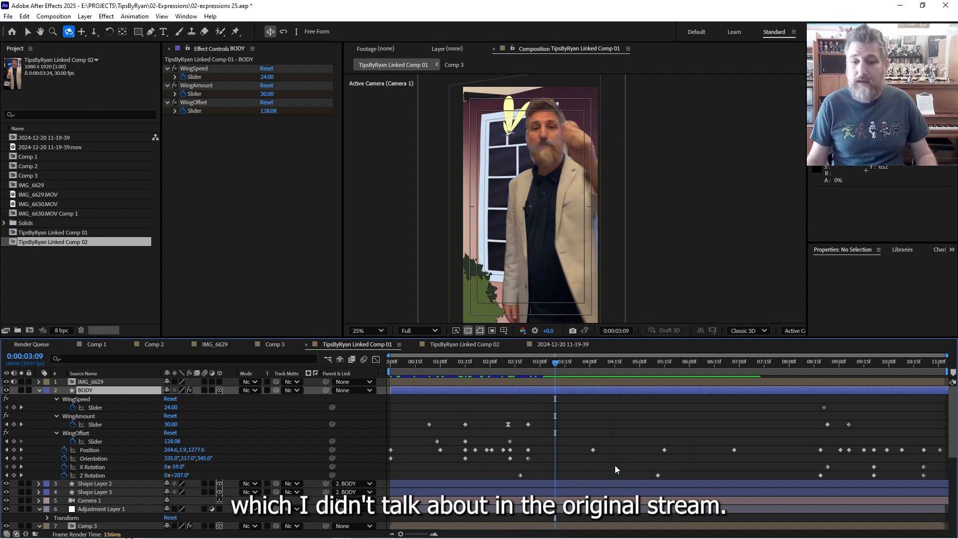
click(86, 431)
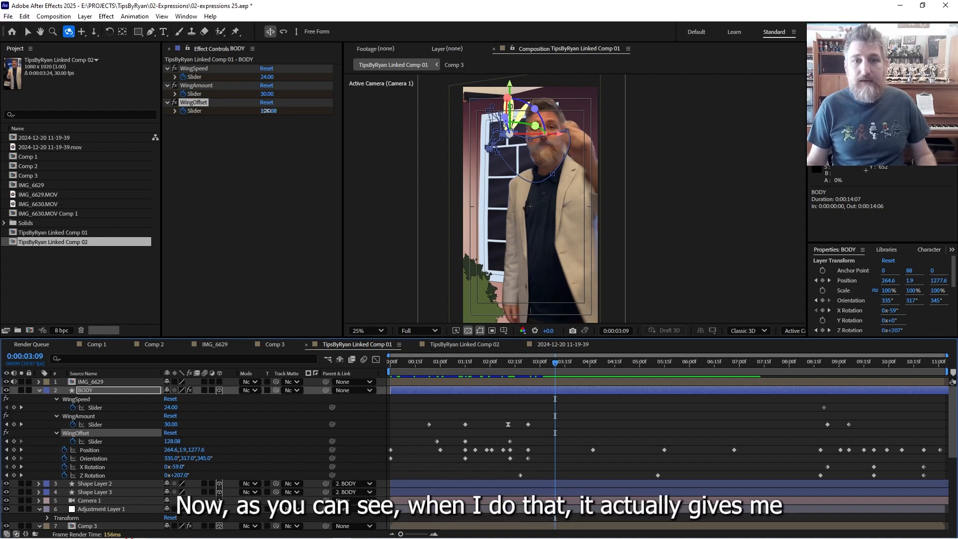
Try a WingOffset of 136.08 on the BODY layer, undo it, and set WingOffset to 0 at 0:00:03:09.
mouse_move(266, 114)
mouse_down()
mouse_move(356, 103)
mouse_move(262, 117)
mouse_move(298, 110)
mouse_move(273, 113)
mouse_up()
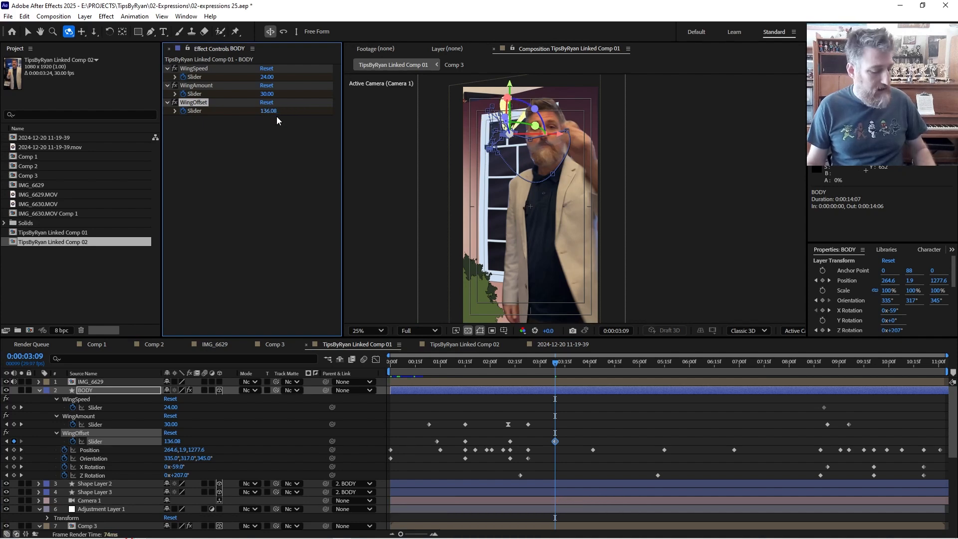
key(ctrl+z)
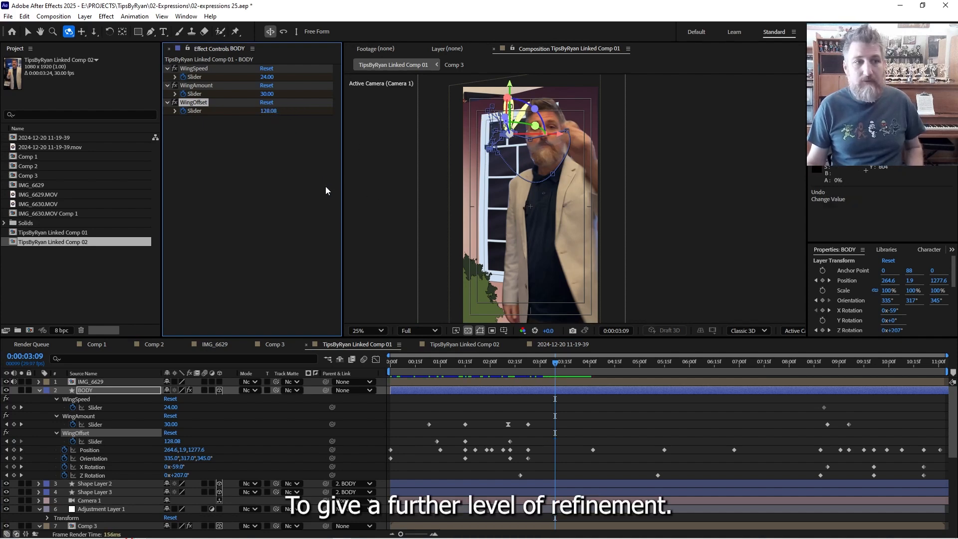
click(270, 111)
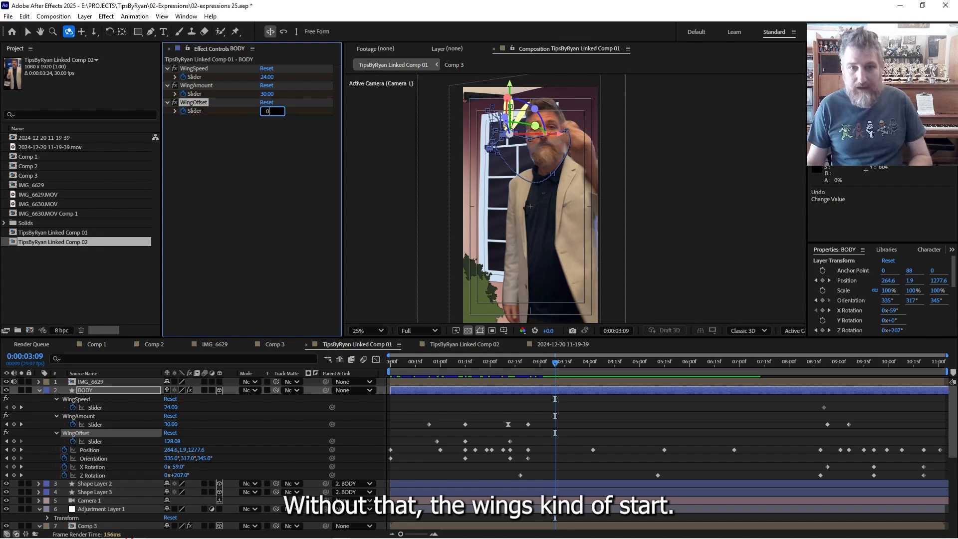
text(00)
key(Return)
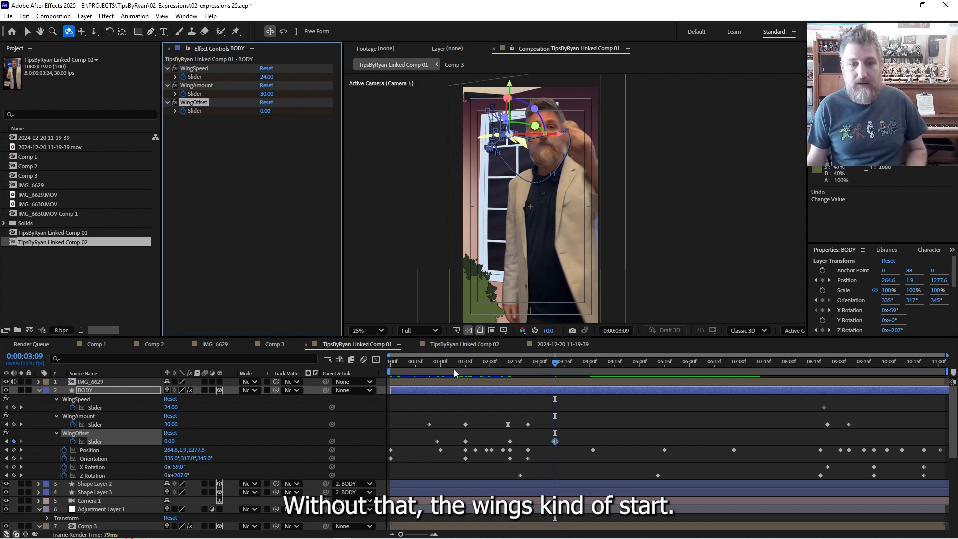
At 0:00:00:14, remove all WingOffset keyframes from the BODY layer and set its slider to 0.
drag(453, 369, 413, 367)
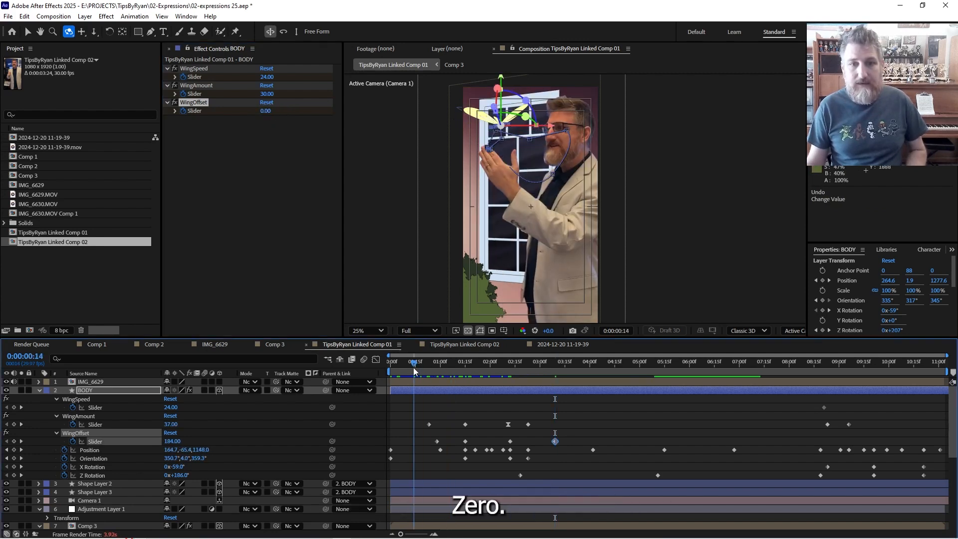
click(184, 111)
click(265, 111)
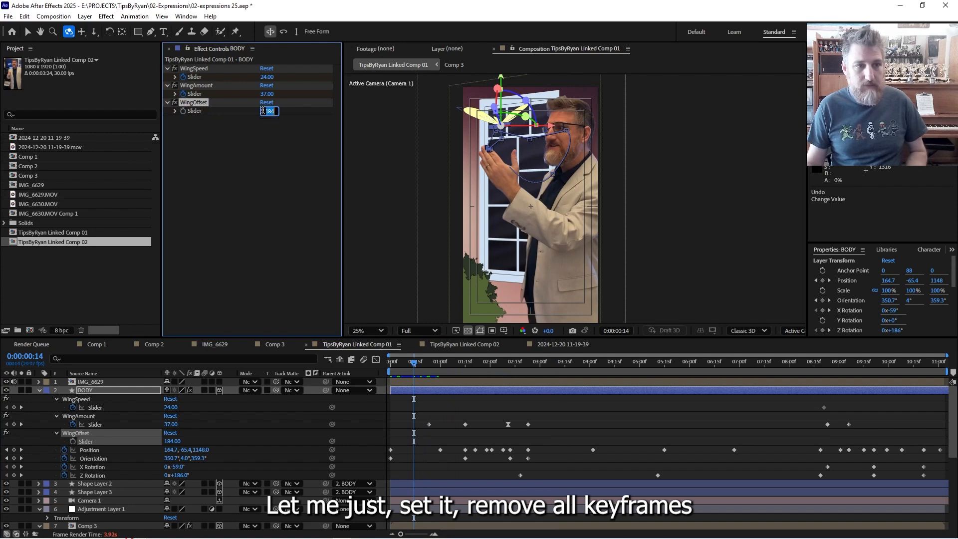
text(0)
key(Return)
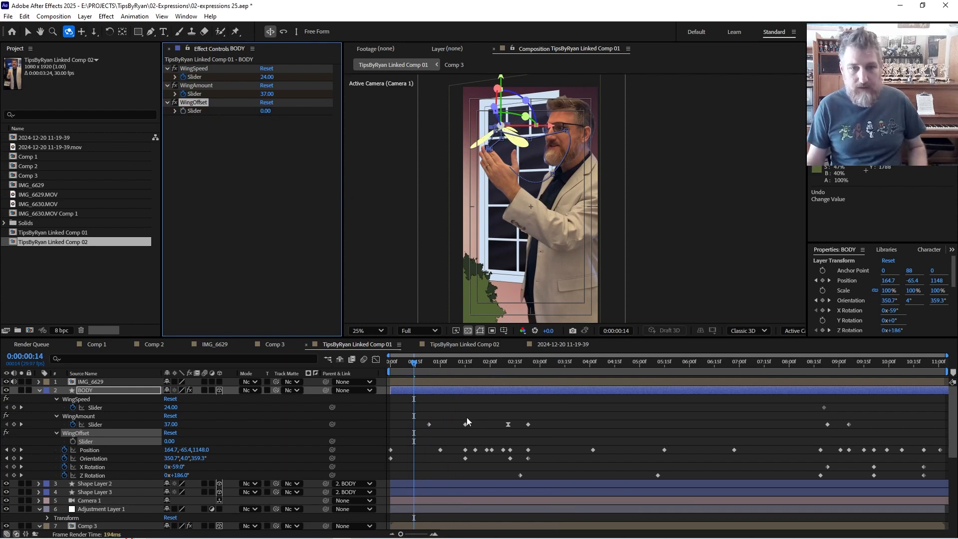
Preview the wing flapping, return to 0:00:03:09, and set the BODY layer's WingOffset to 60.
key(space)
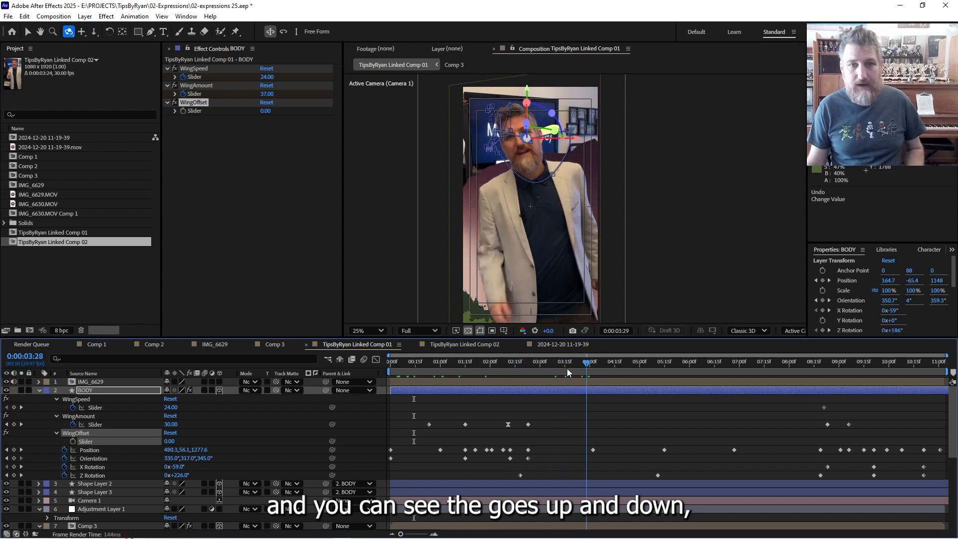
drag(526, 369, 555, 355)
click(568, 403)
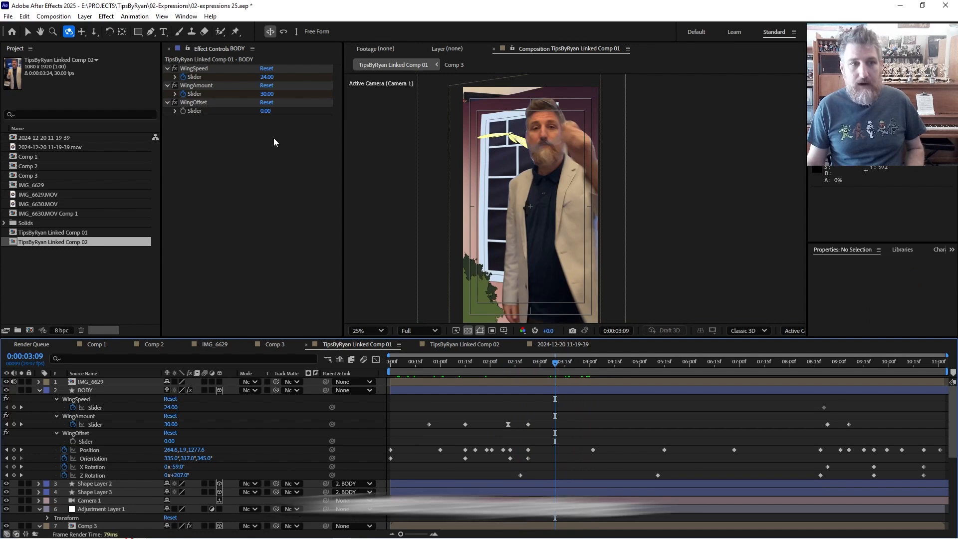
drag(266, 110, 295, 106)
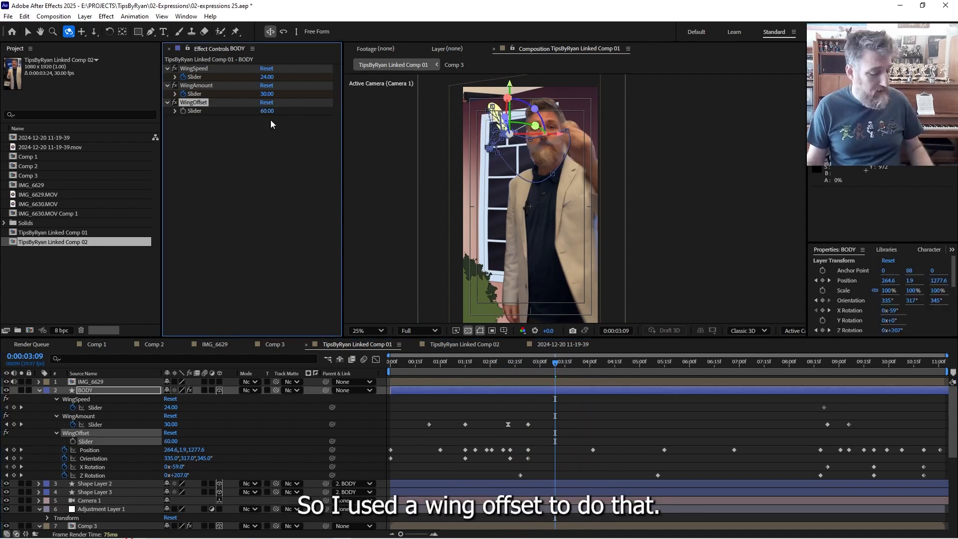
Undo the unkeyframed WingOffset value changes and the removal of its keyframes.
key(ctrl+z)
key(ctrl+z)
key(ctrl+z)
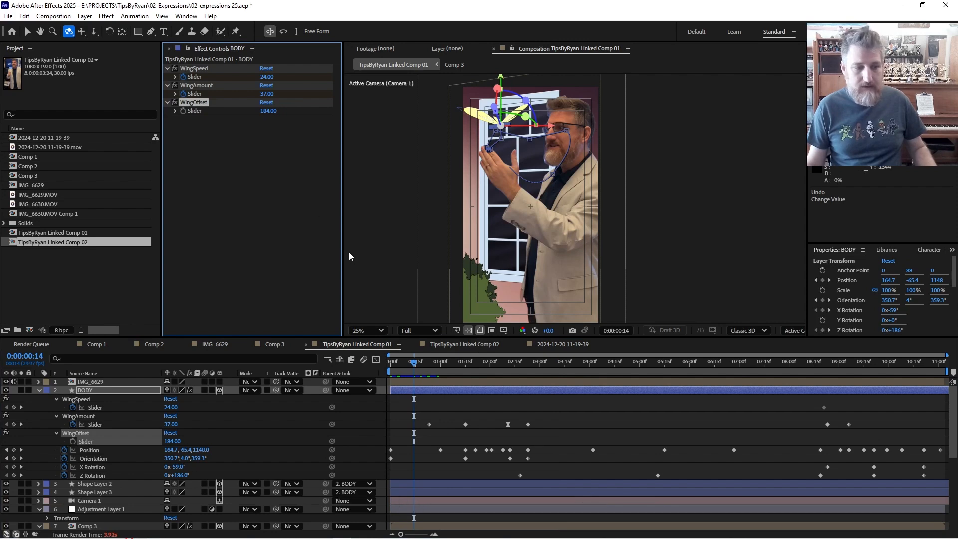
key(ctrl+z)
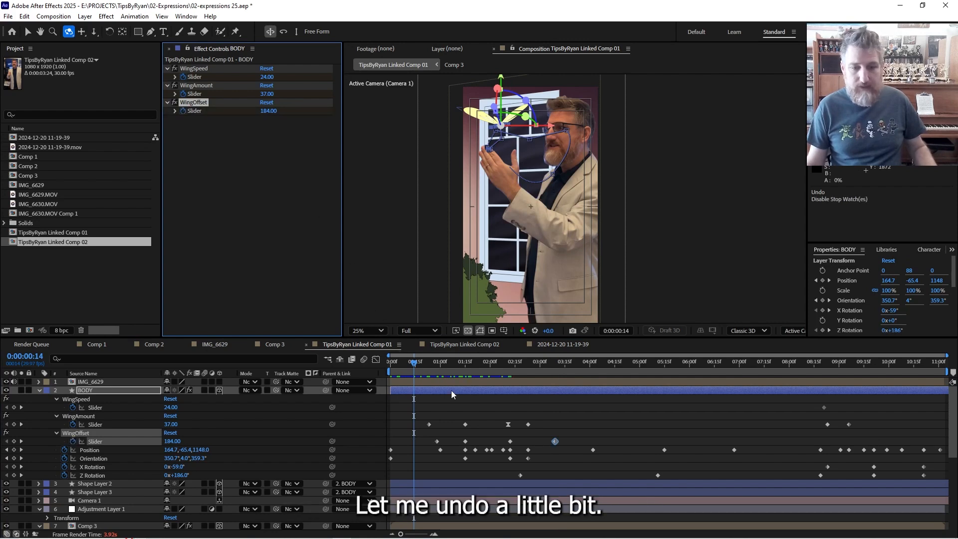
Preview the butterfly's motion, stop at 0:00:01:10, and select the BODY layer.
key(space)
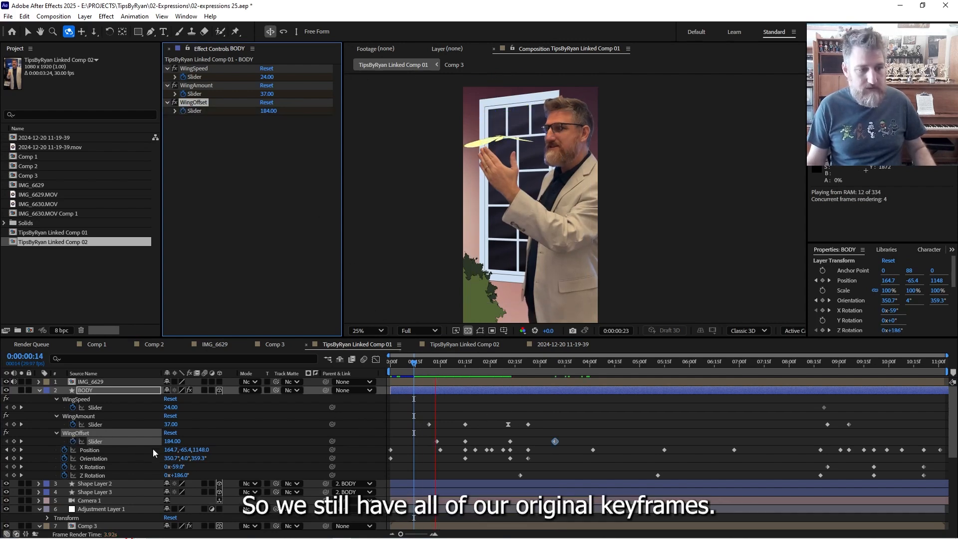
click(230, 430)
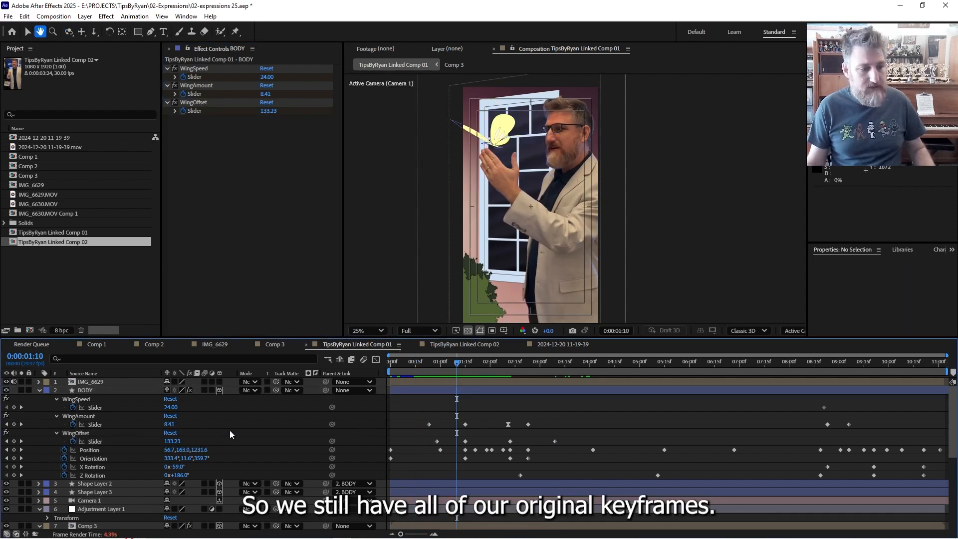
click(102, 393)
scroll(108, 461, down, 1)
scroll(108, 461, up, 1)
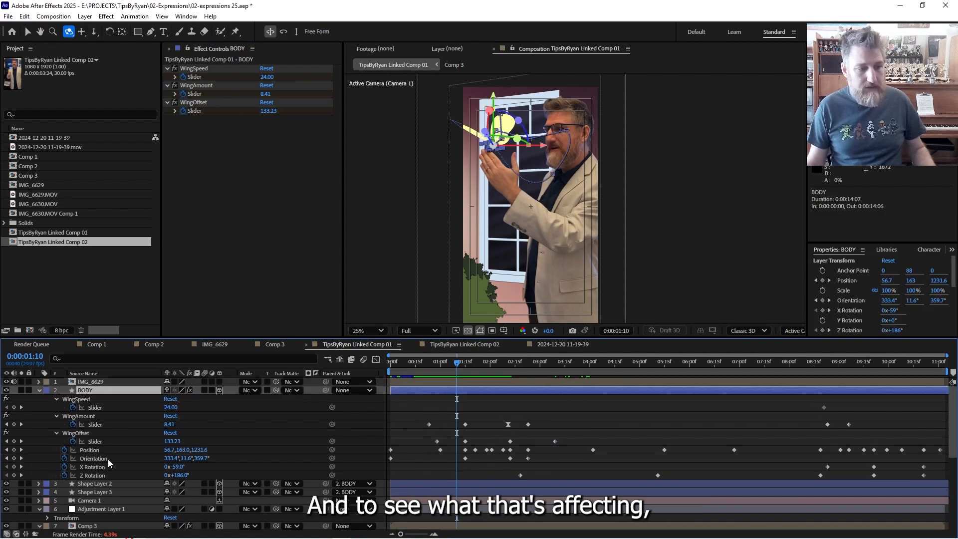
Expand Shape Layer 3's Material Options and Transform properties, and reveal its Y Rotation expression.
scroll(108, 460, down, 2)
click(91, 442)
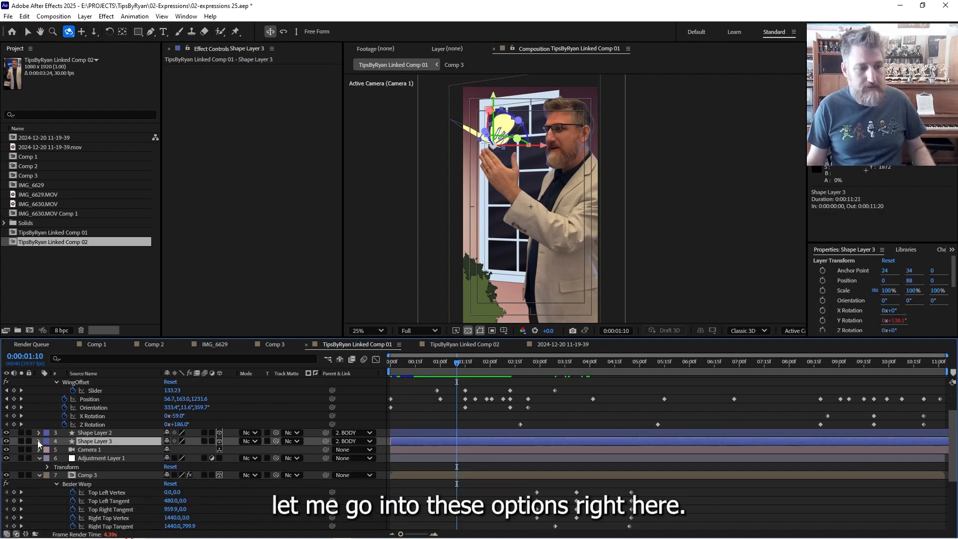
click(36, 441)
click(37, 441)
scroll(45, 452, down, 1)
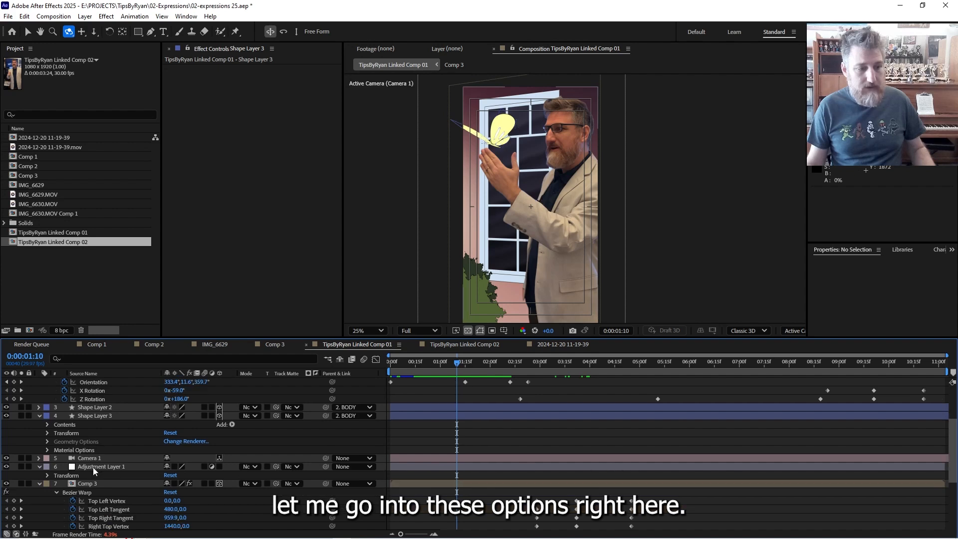
click(46, 451)
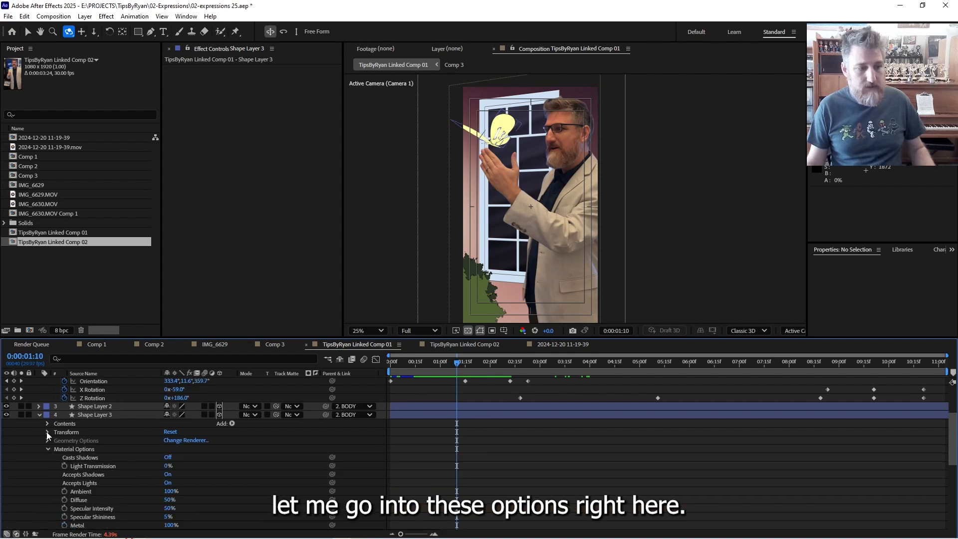
click(47, 432)
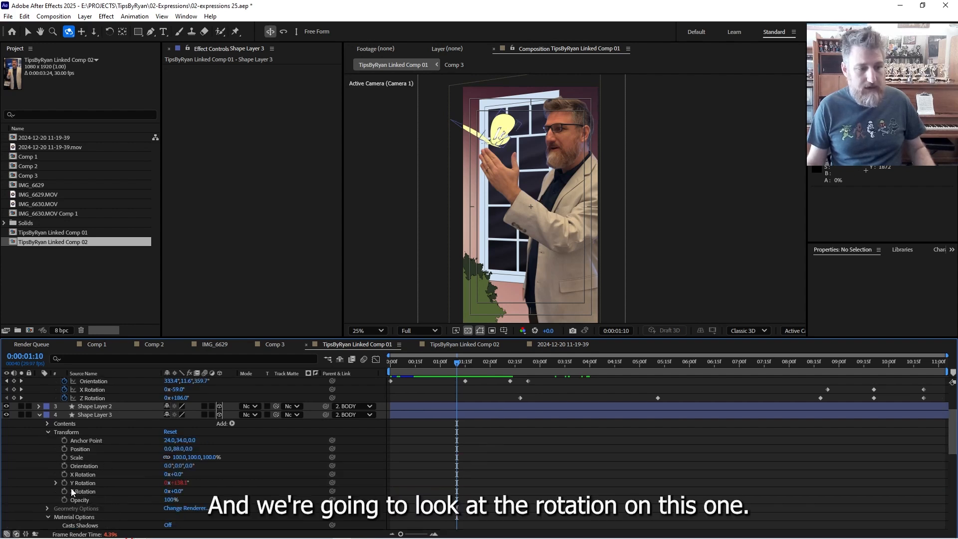
click(56, 483)
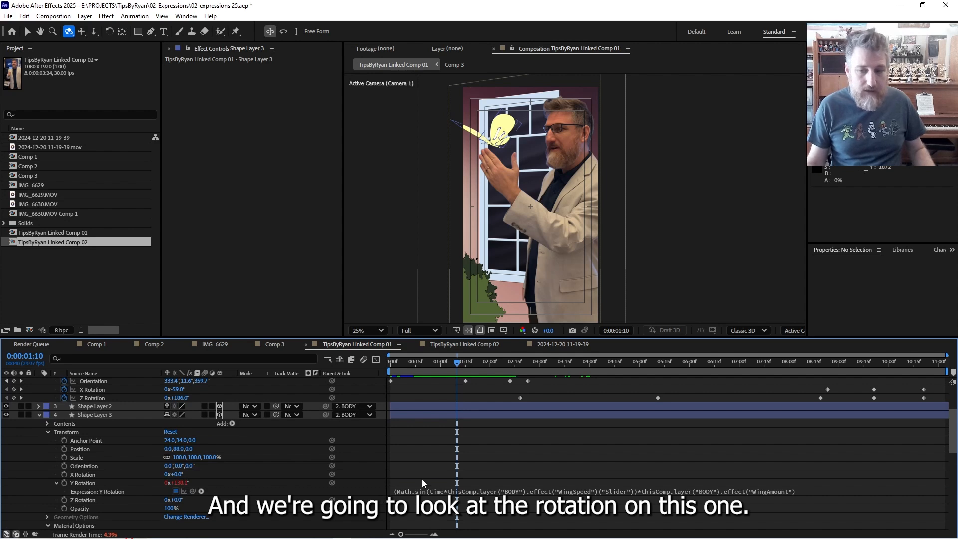
Open Shape Layer 3's Y Rotation expression and highlight Math, time, and the WingSpeed slider reference in turn.
click(446, 491)
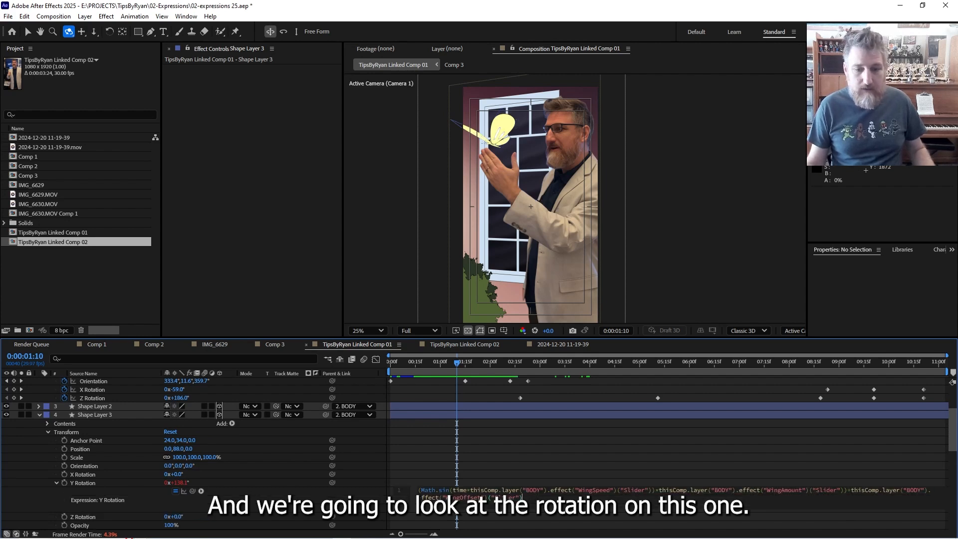
click(542, 473)
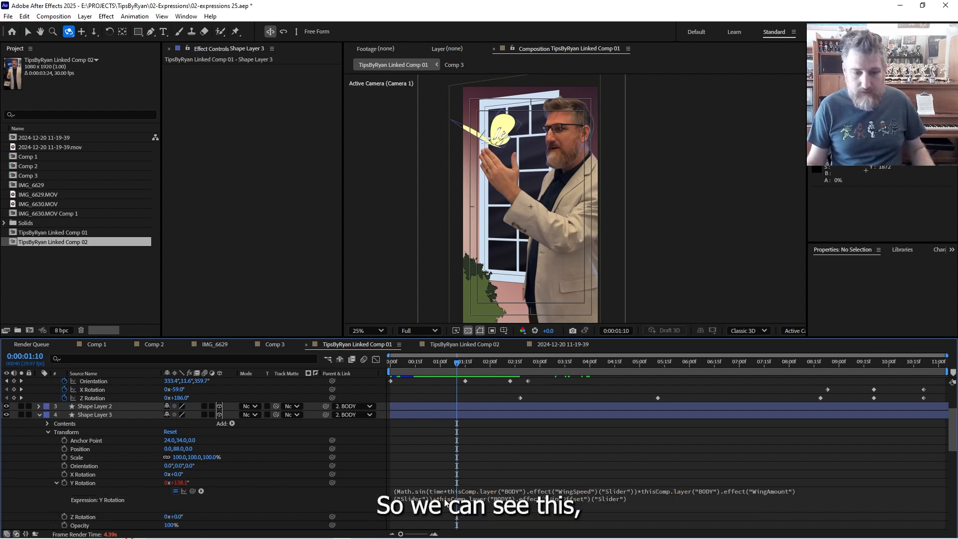
drag(952, 442, 951, 470)
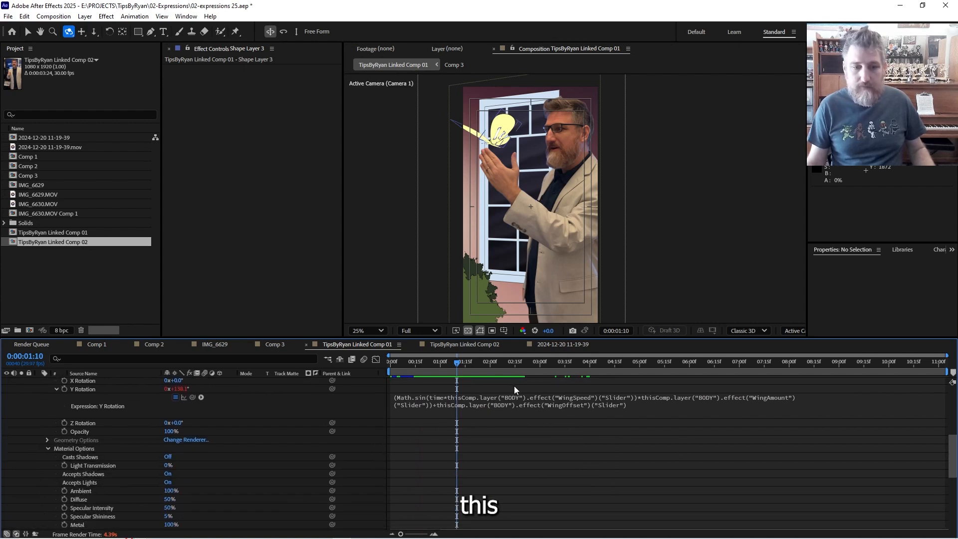
click(619, 408)
click(526, 397)
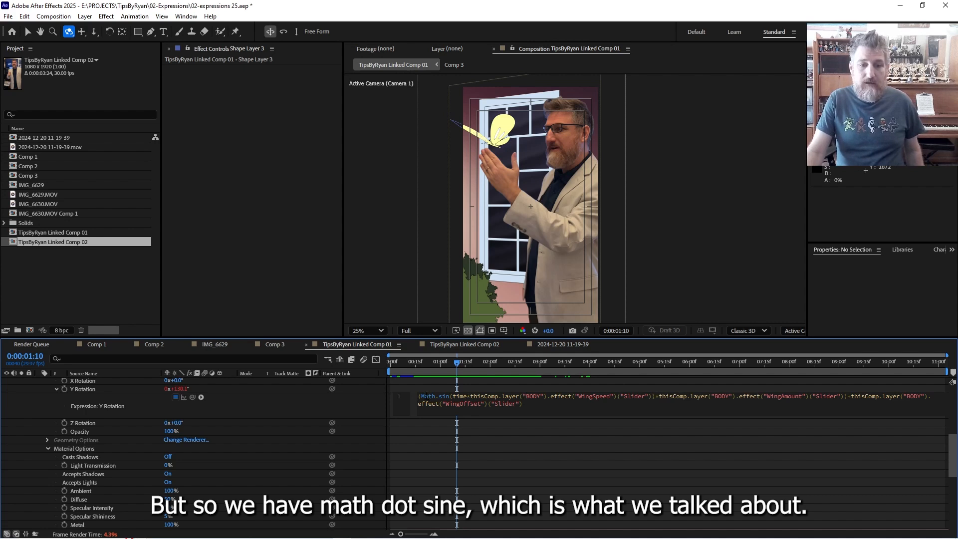
double_click(437, 396)
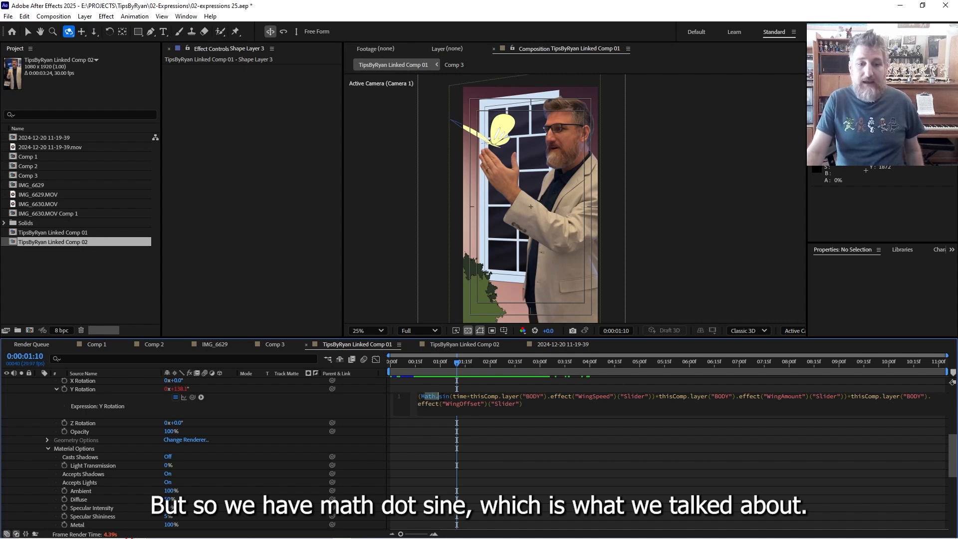
double_click(456, 397)
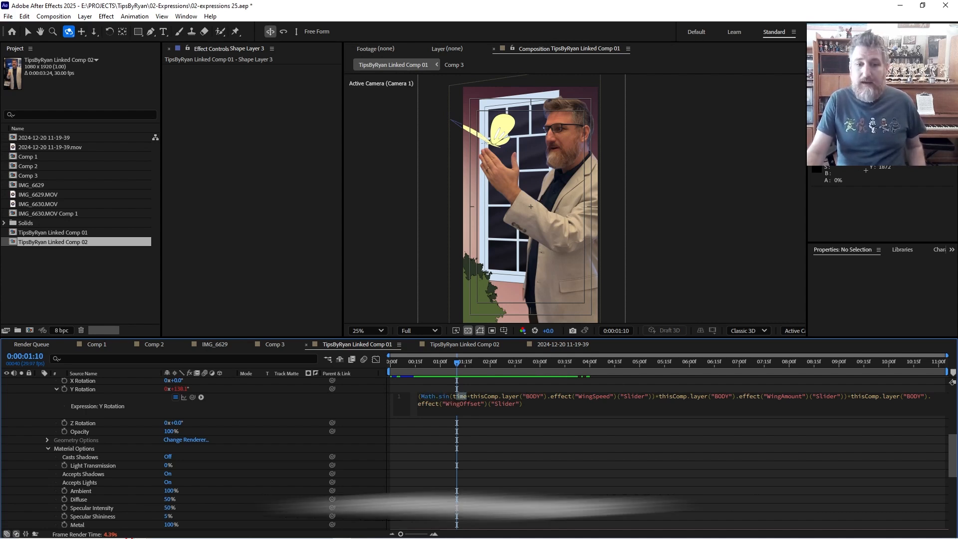
drag(471, 397, 655, 396)
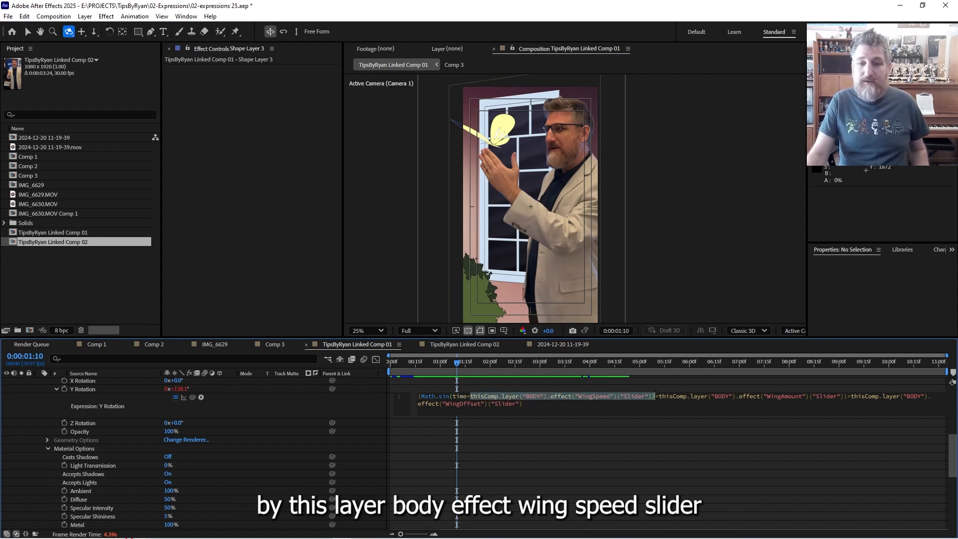
Compare the effects on the BODY layer with those on Shape Layers 2 and 3, leaving Shape Layer 2 selected.
scroll(151, 416, up, 5)
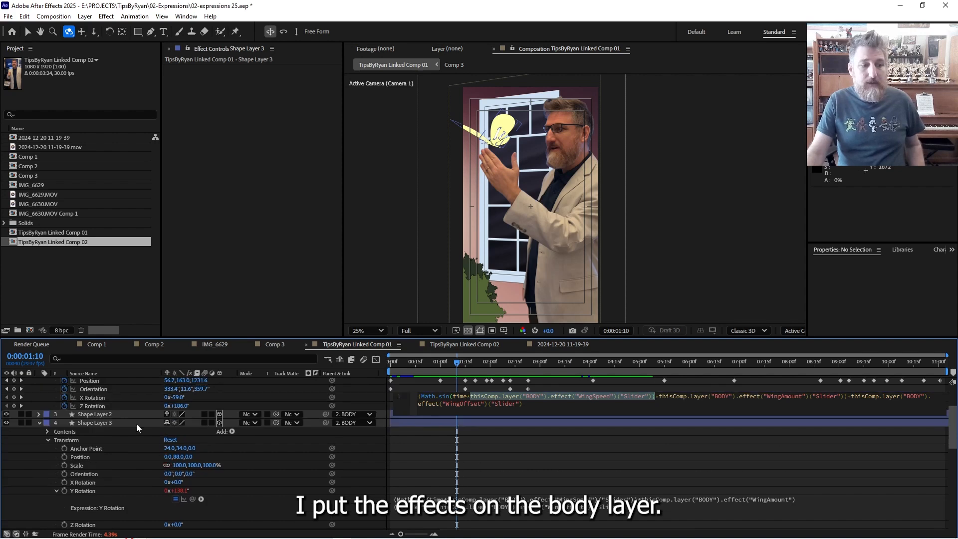
scroll(106, 389, up, 3)
click(97, 391)
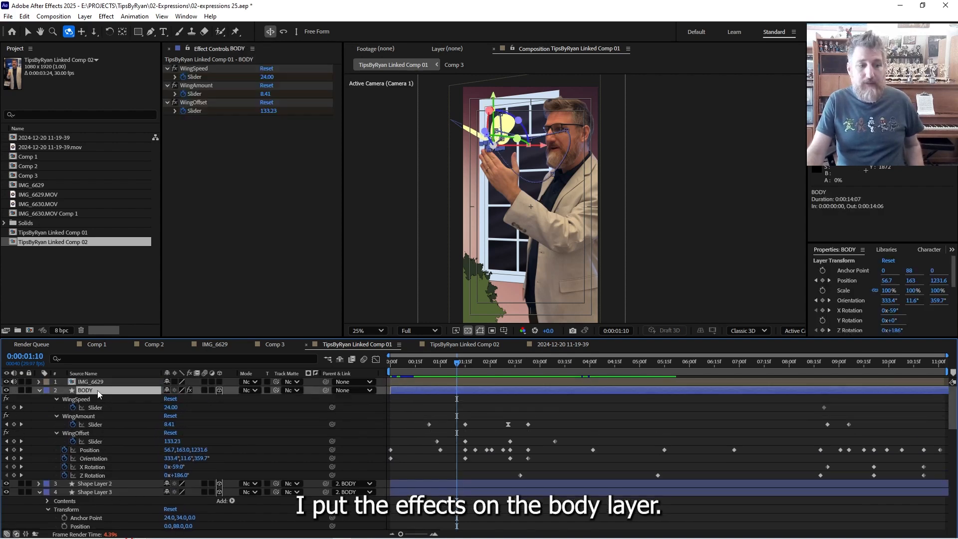
click(94, 485)
click(96, 492)
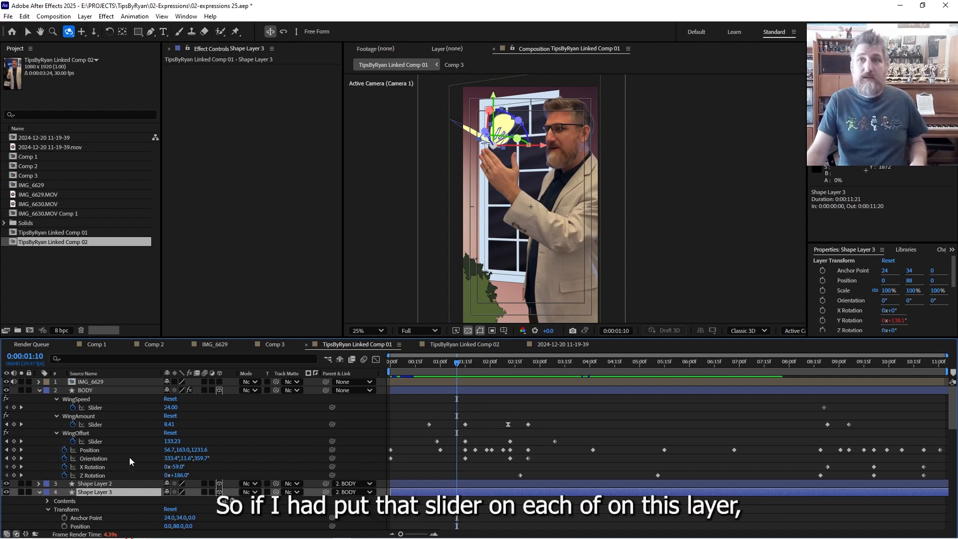
click(121, 484)
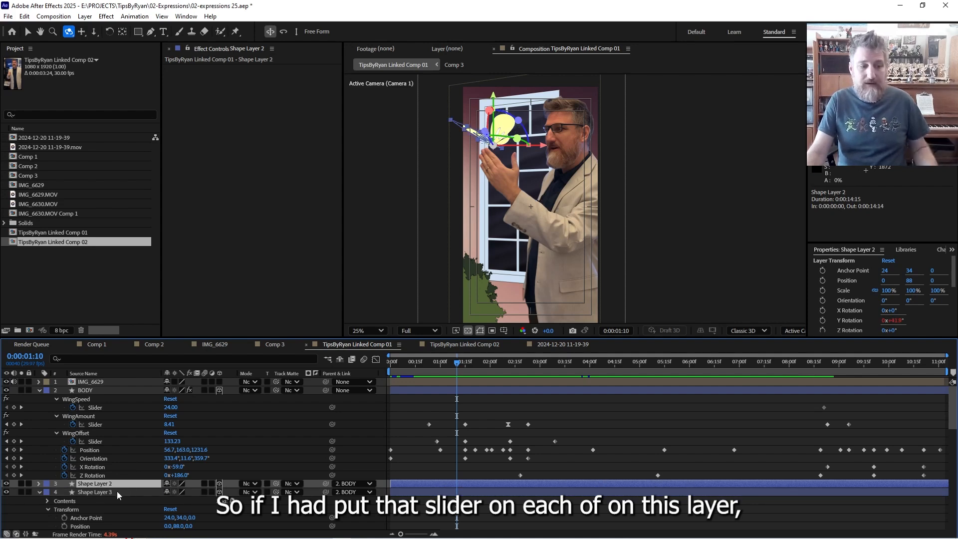
click(116, 492)
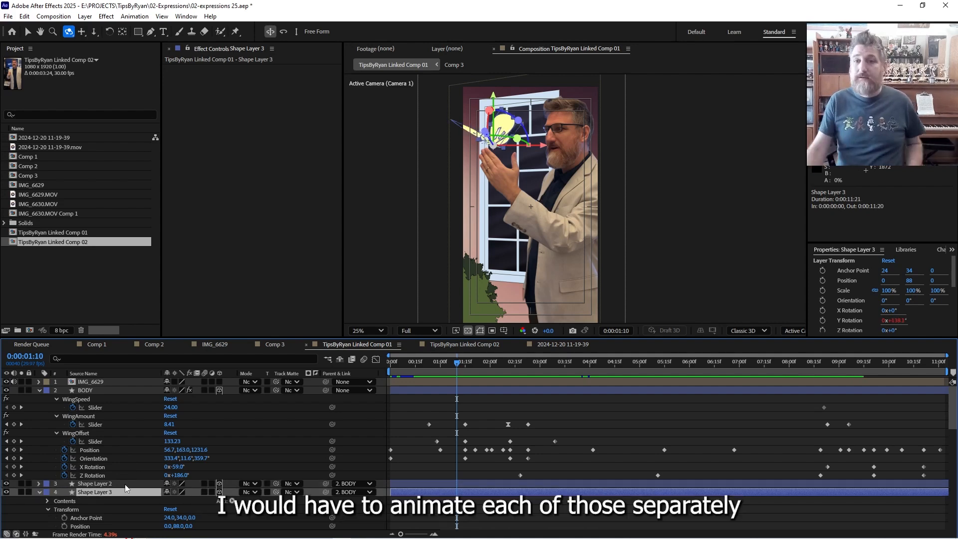
click(128, 391)
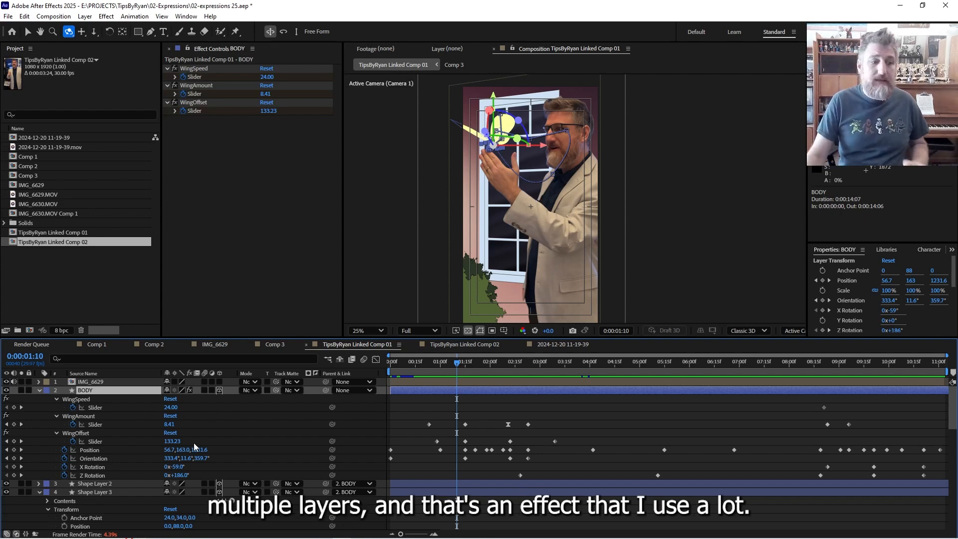
scroll(172, 467, down, 2)
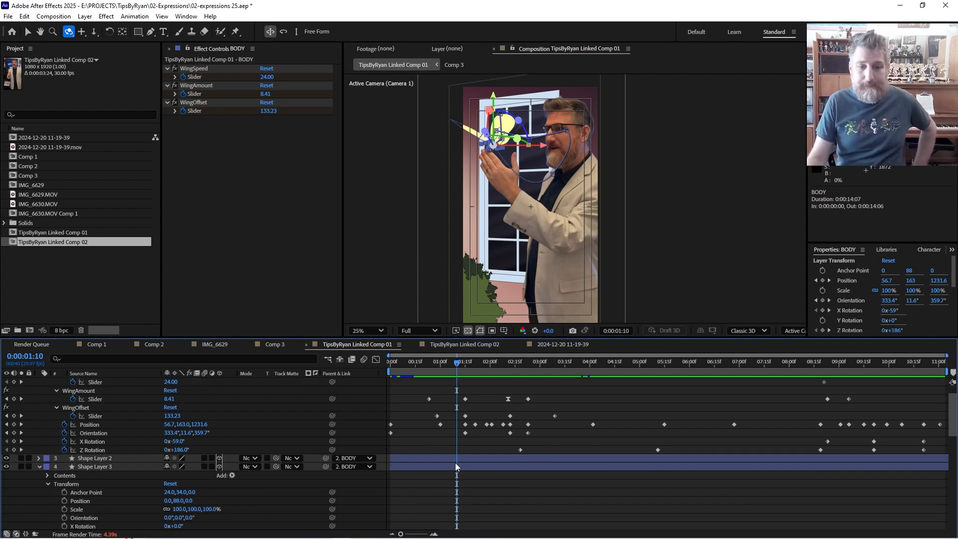
click(111, 459)
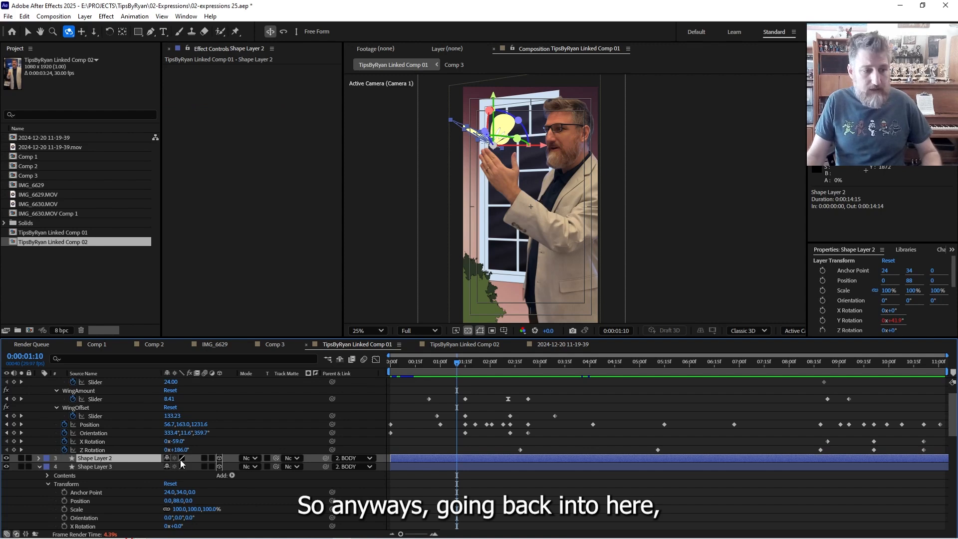
Show Shape Layer 2's rotation properties and expand Y Rotation to reveal its expression.
click(38, 459)
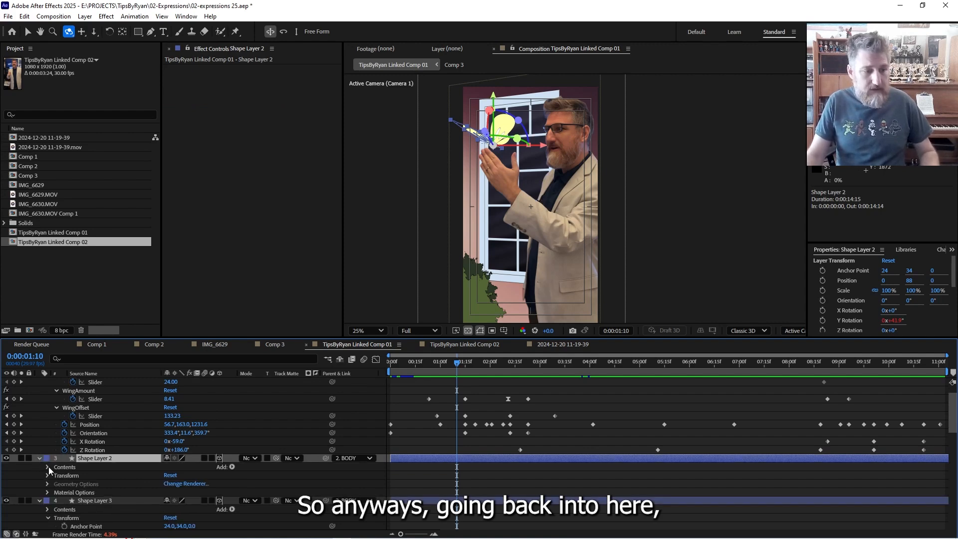
scroll(55, 471, down, 2)
click(47, 441)
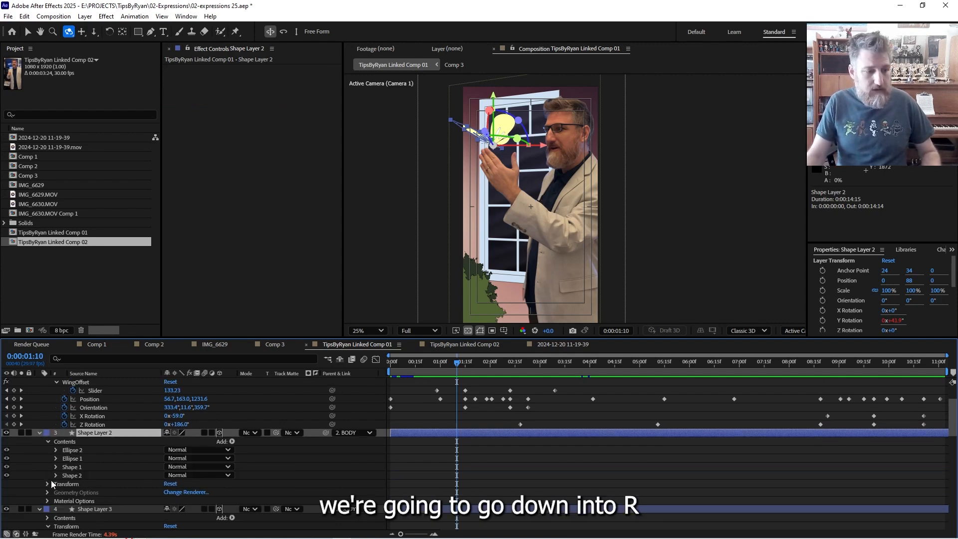
key(r)
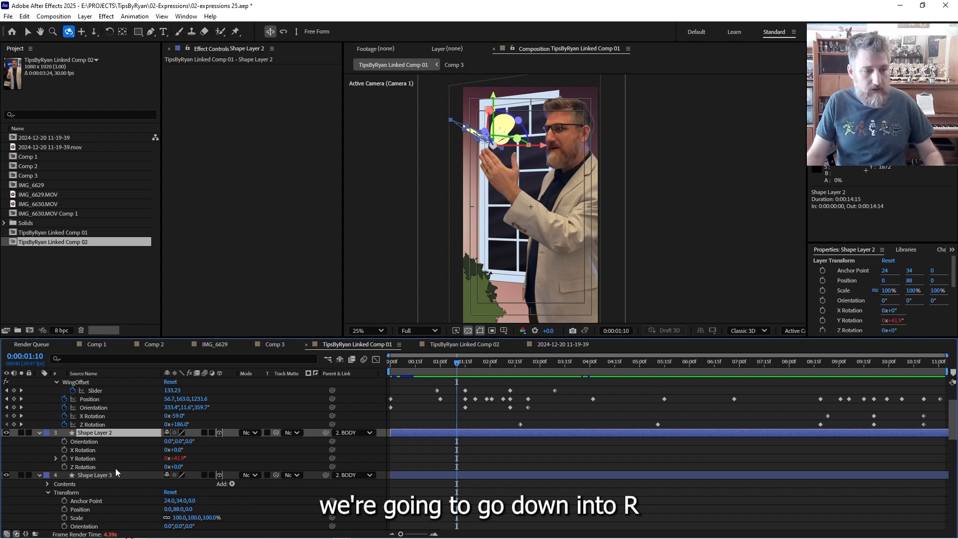
click(55, 459)
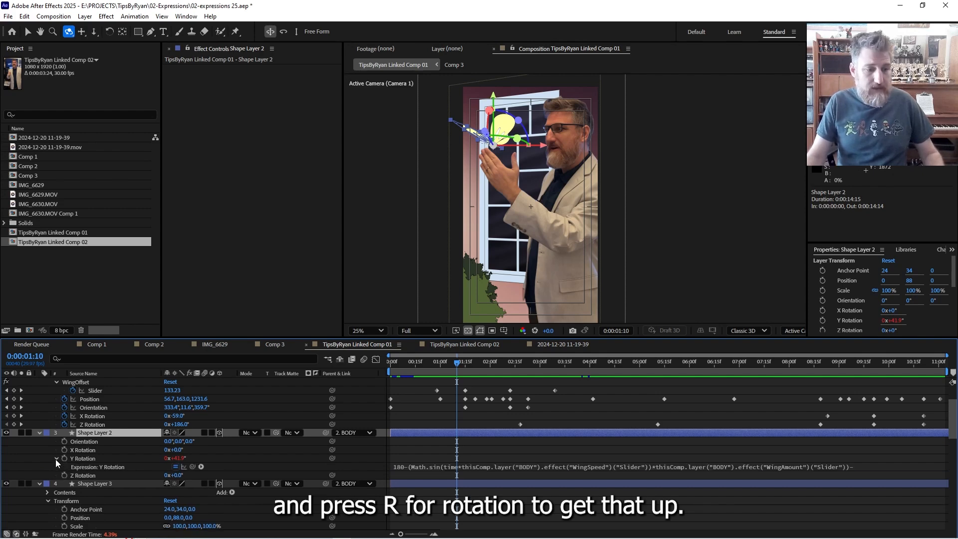
Try removing the leading "180-" from Shape Layer 2's Y Rotation expression, and undo the edit.
click(426, 466)
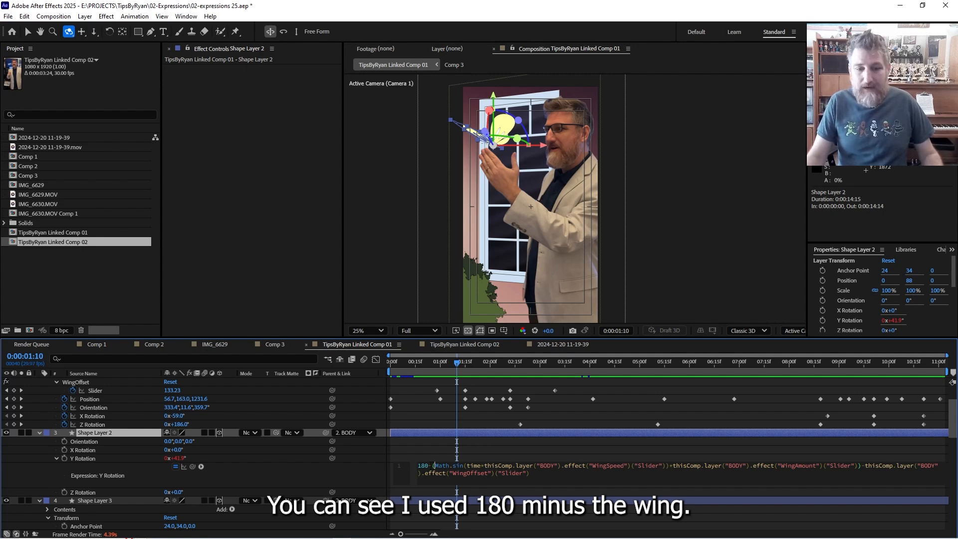
key(BackSpace)
key(BackSpace)
key(BackSpace)
key(BackSpace)
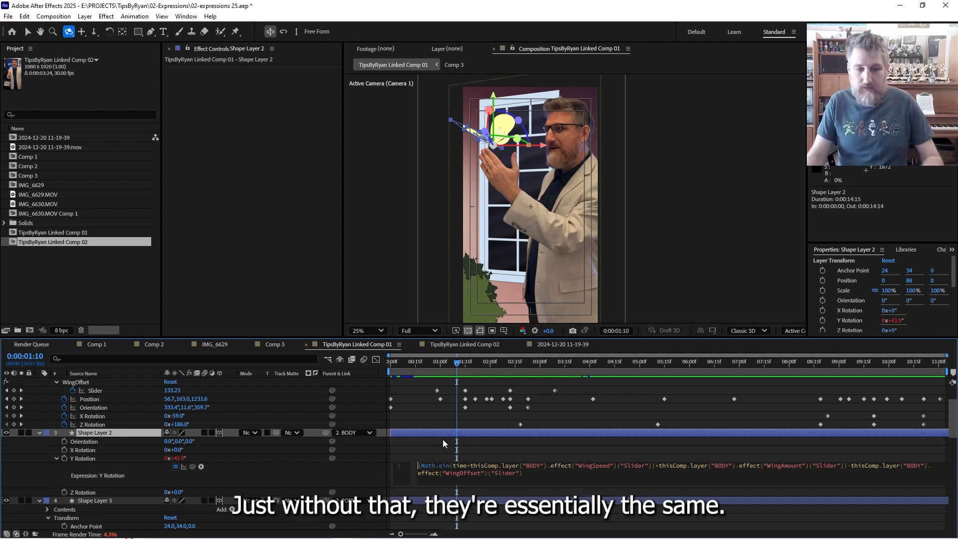
click(435, 450)
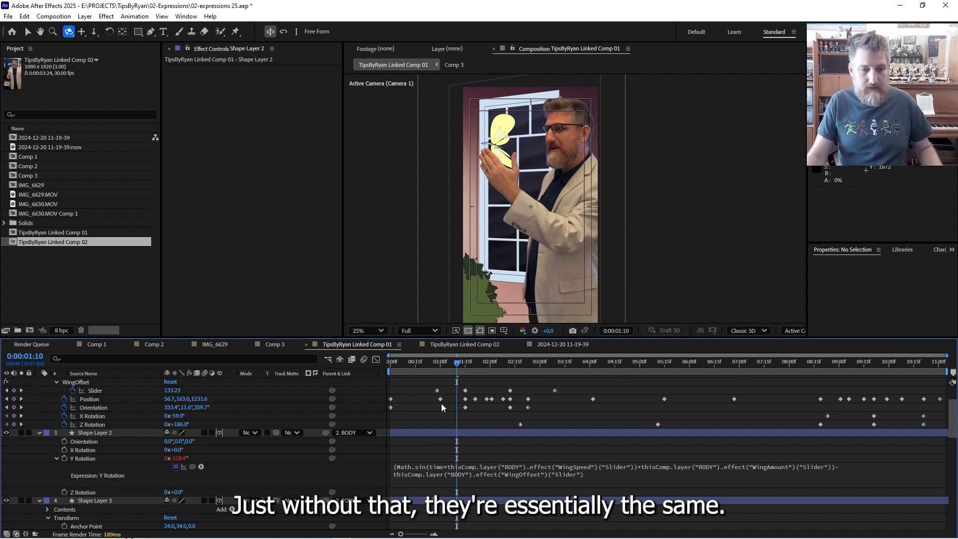
drag(441, 363, 534, 356)
key(ctrl+z)
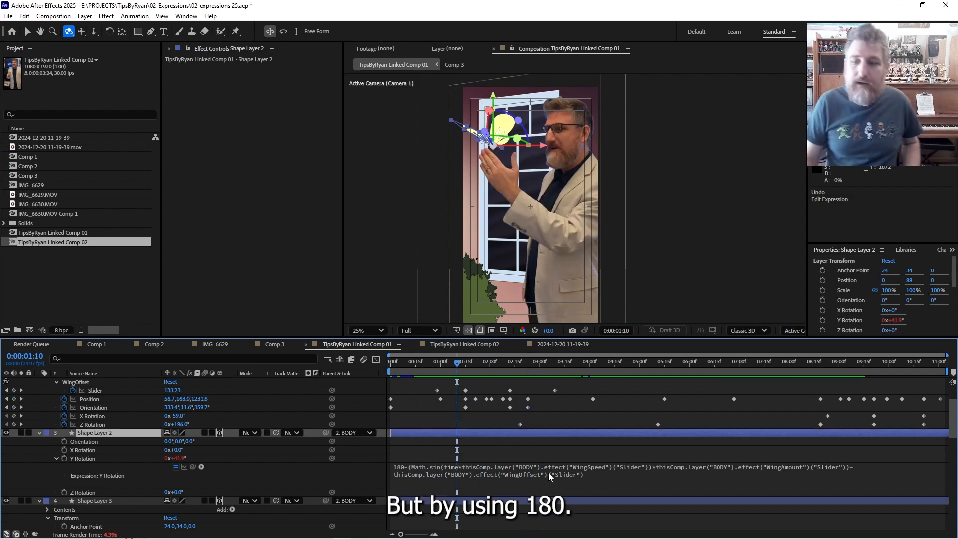
Open Shape Layer 2's Y Rotation expression and examine how the WingOffset slider is subtracted.
click(604, 480)
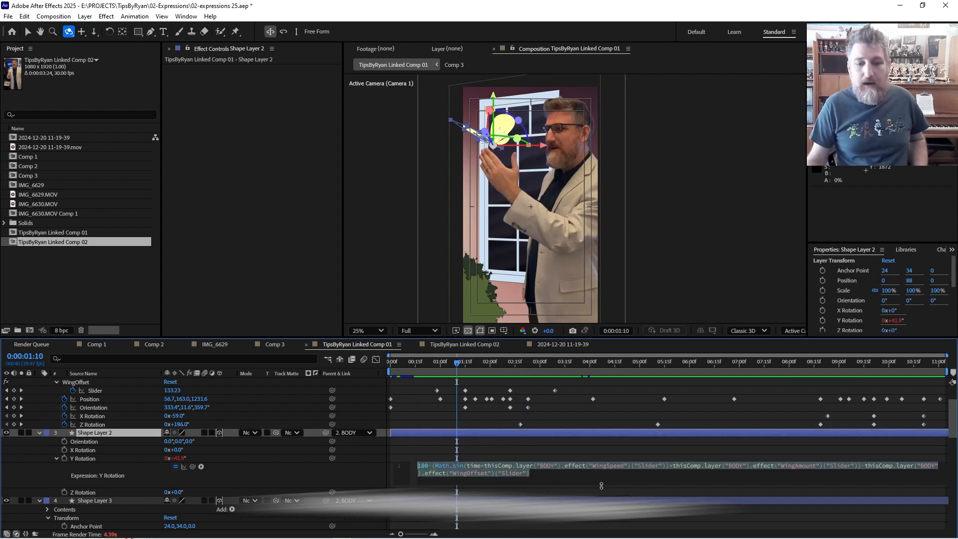
click(538, 457)
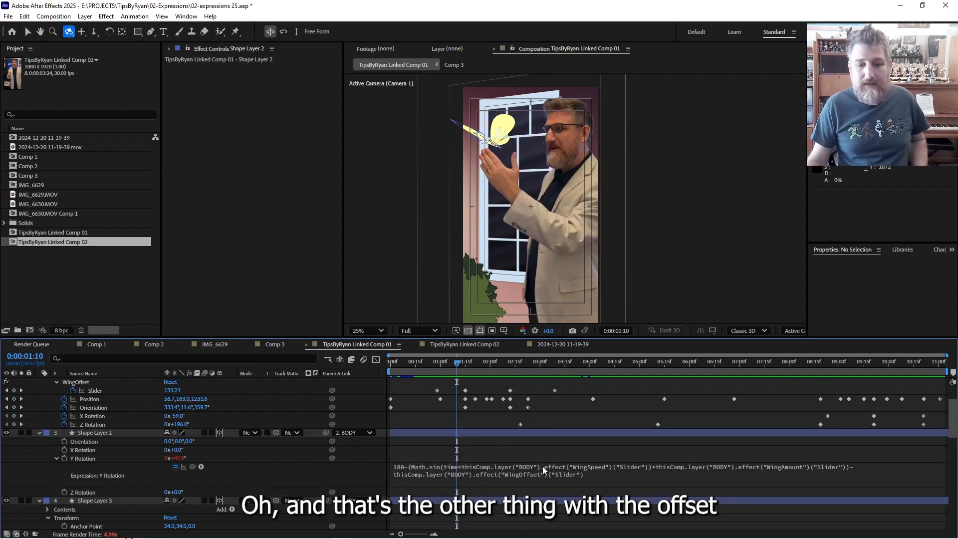
click(869, 469)
click(766, 475)
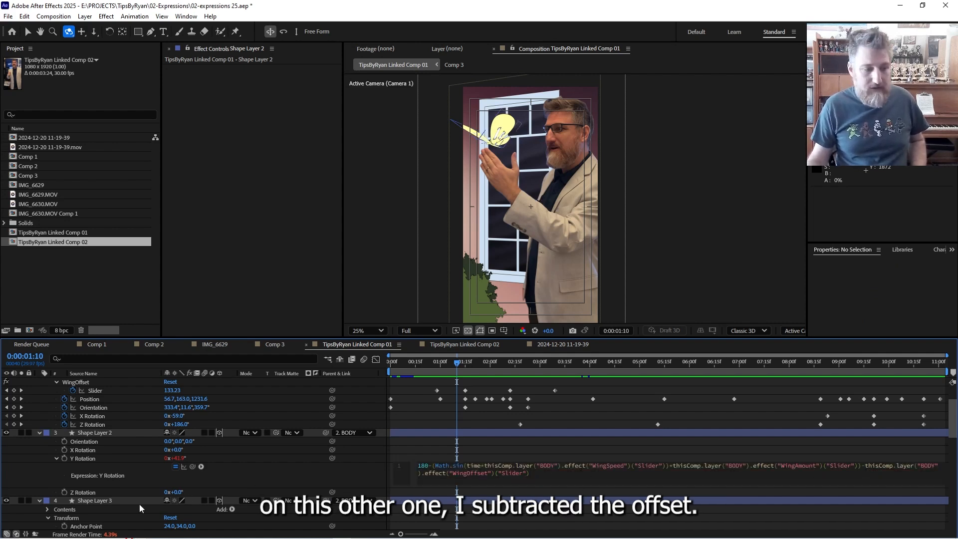
Open Shape Layer 3's Y Rotation expression and highlight the plus sign before the WingOffset reference.
click(122, 504)
scroll(122, 504, down, 3)
scroll(479, 500, down, 1)
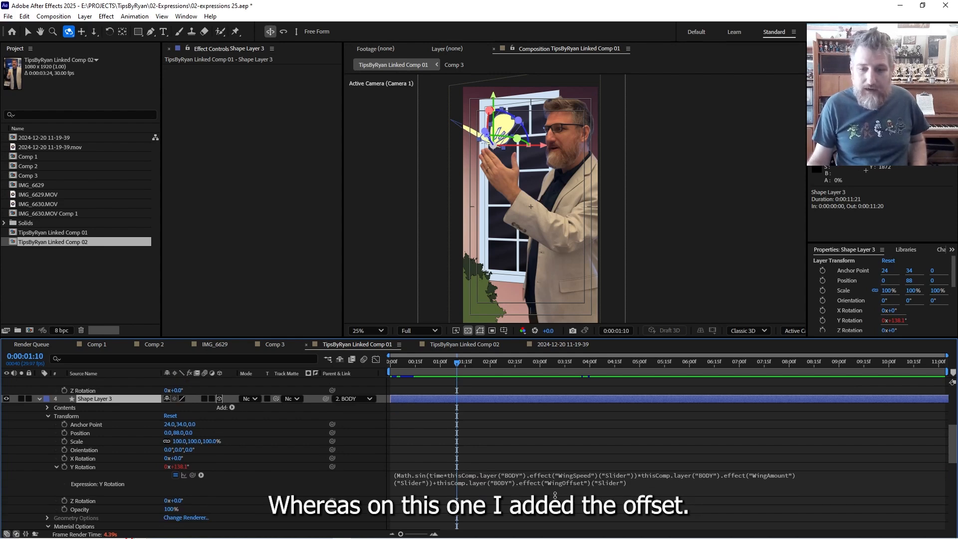
click(437, 485)
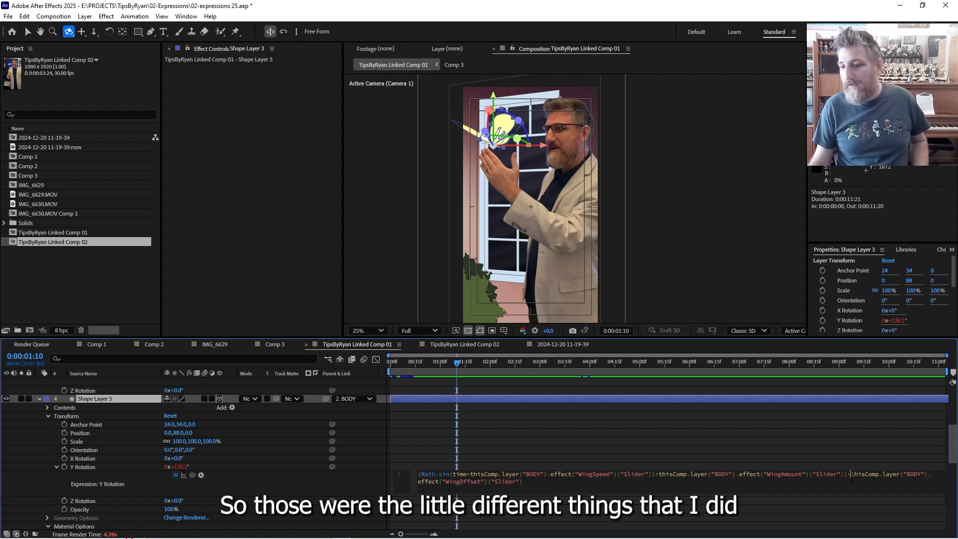
drag(852, 476, 848, 478)
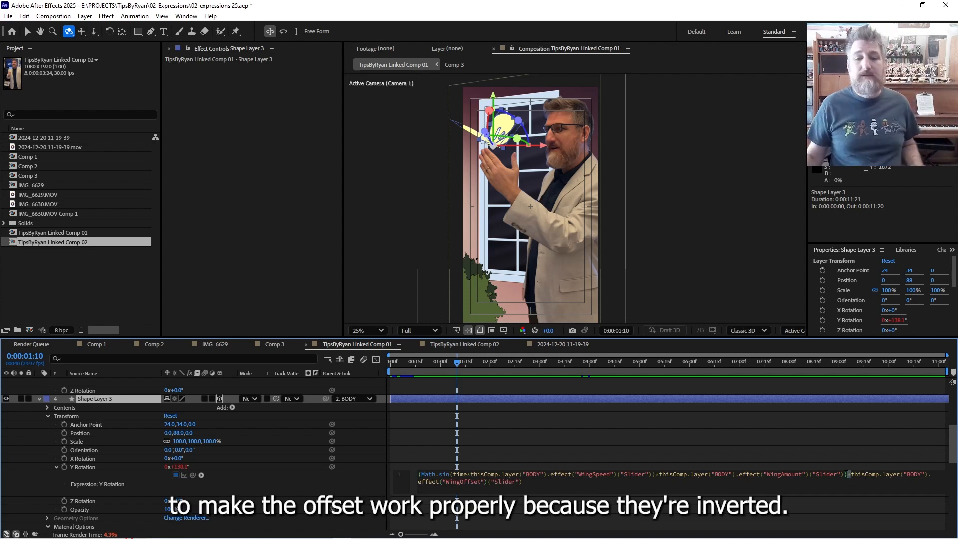
Compare the WingOffset terms in the Y Rotation expressions of Shape Layers 2 and 3, and leave expression editing.
scroll(831, 417, up, 3)
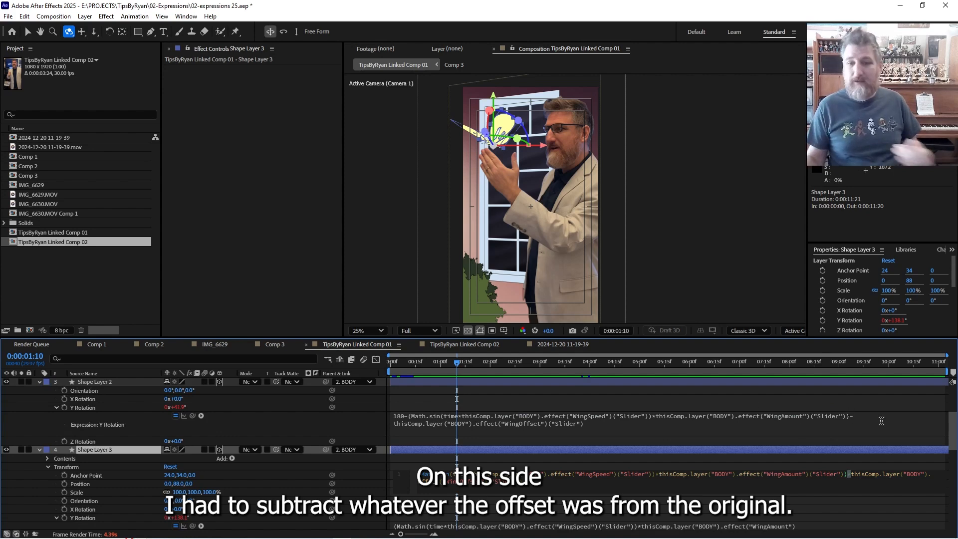
scroll(797, 514, down, 1)
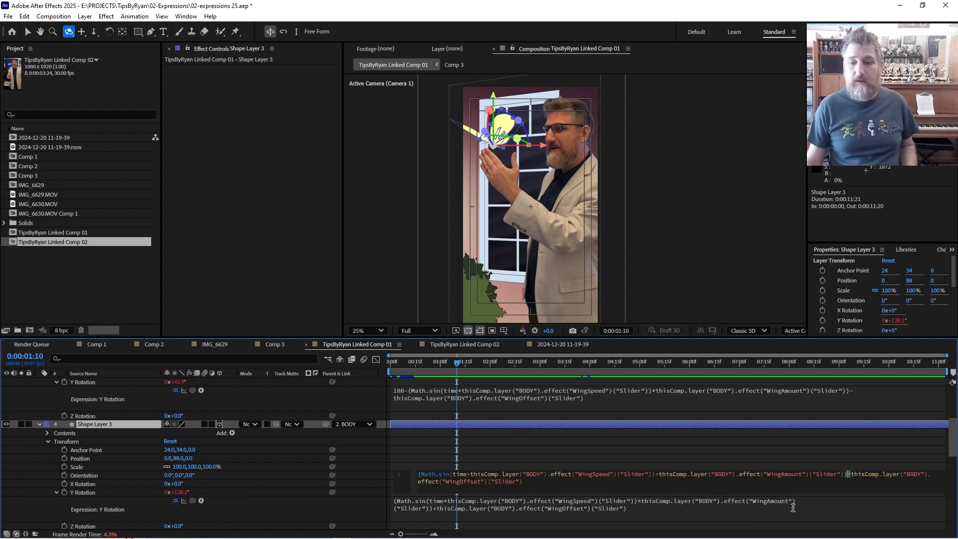
click(798, 513)
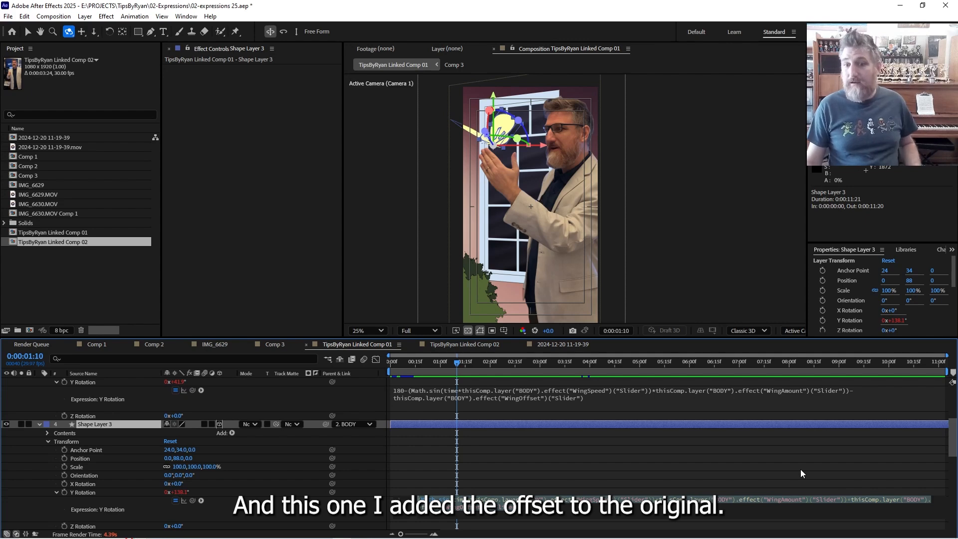
click(715, 480)
scroll(538, 484, down, 1)
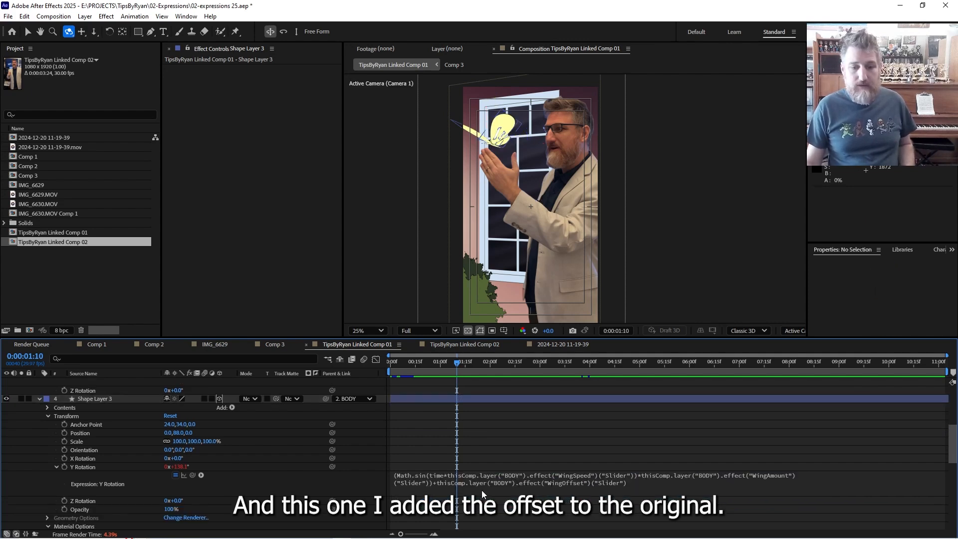
In Shape Layer 3's Y Rotation expression, highlight the time and WingSpeed product, followed by the WingAmount slider reference.
click(411, 478)
click(450, 475)
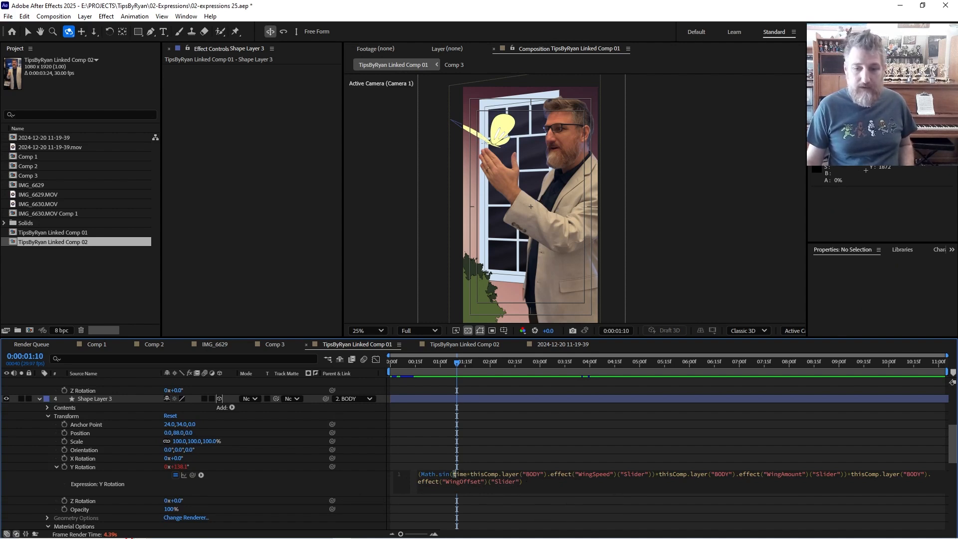
drag(453, 474, 649, 476)
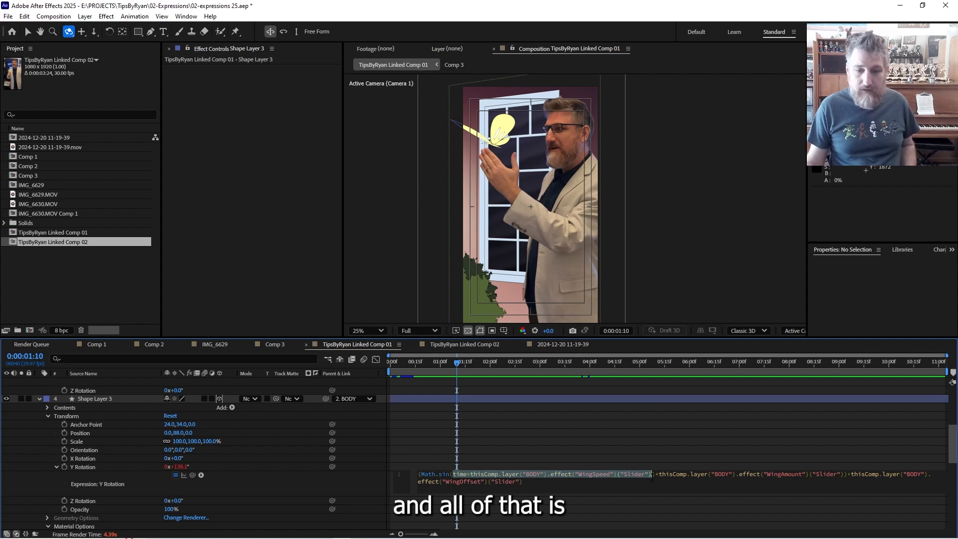
click(660, 476)
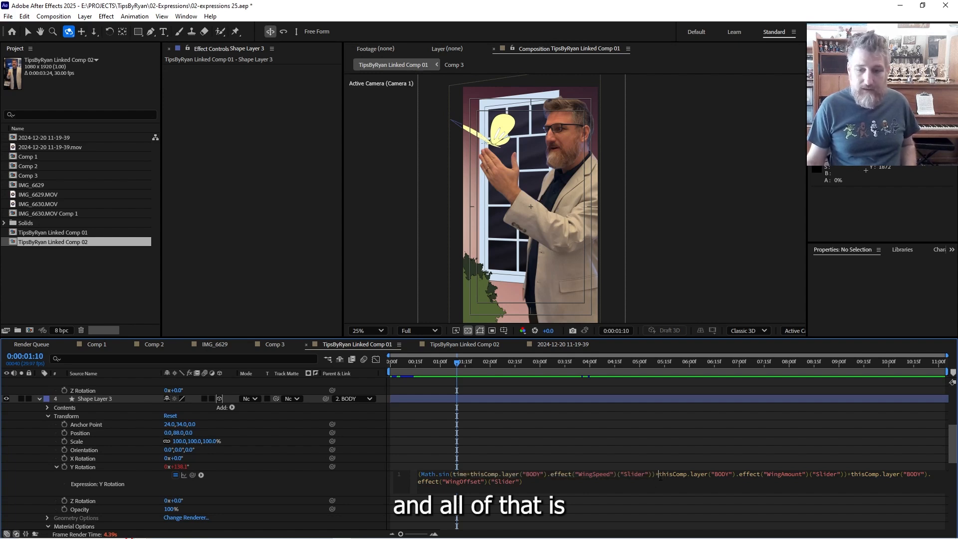
drag(659, 475, 844, 475)
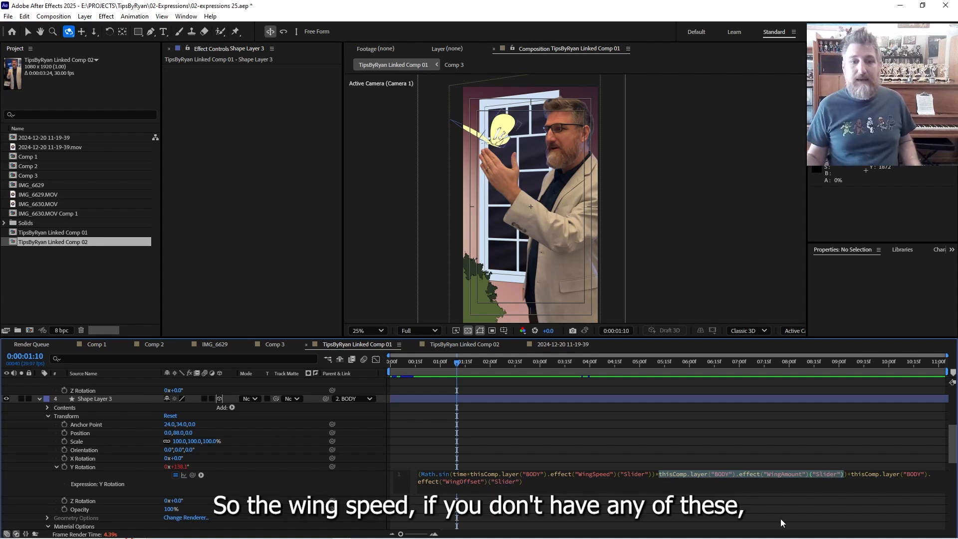
click(558, 468)
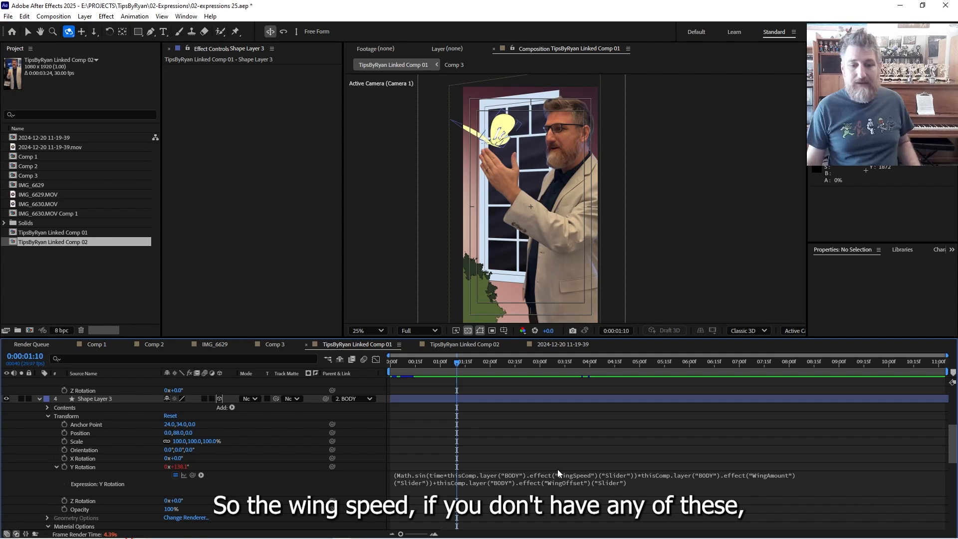
Reduce Shape Layer 3's Y Rotation expression to Math.sin(time), with no extra opening parenthesis.
click(431, 479)
click(468, 475)
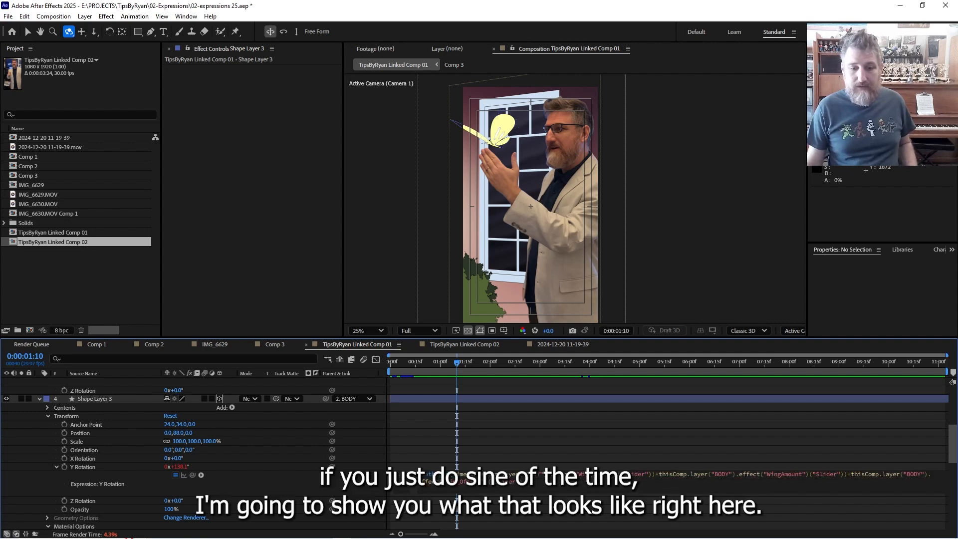
drag(522, 482, 479, 475)
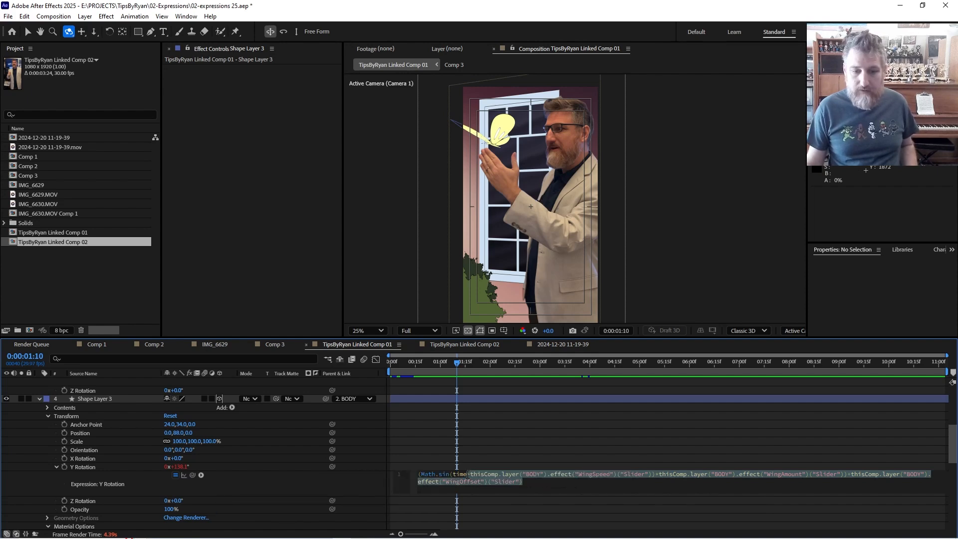
text())
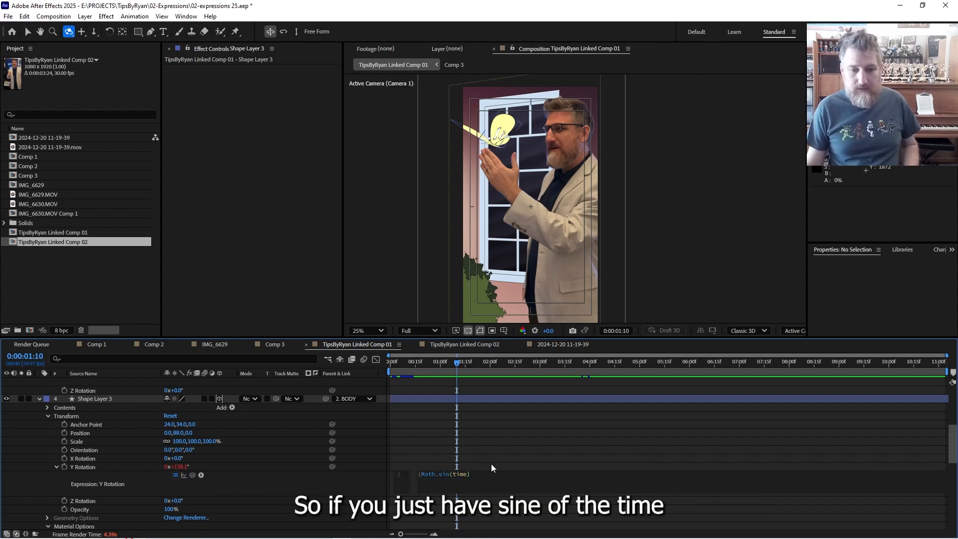
click(433, 395)
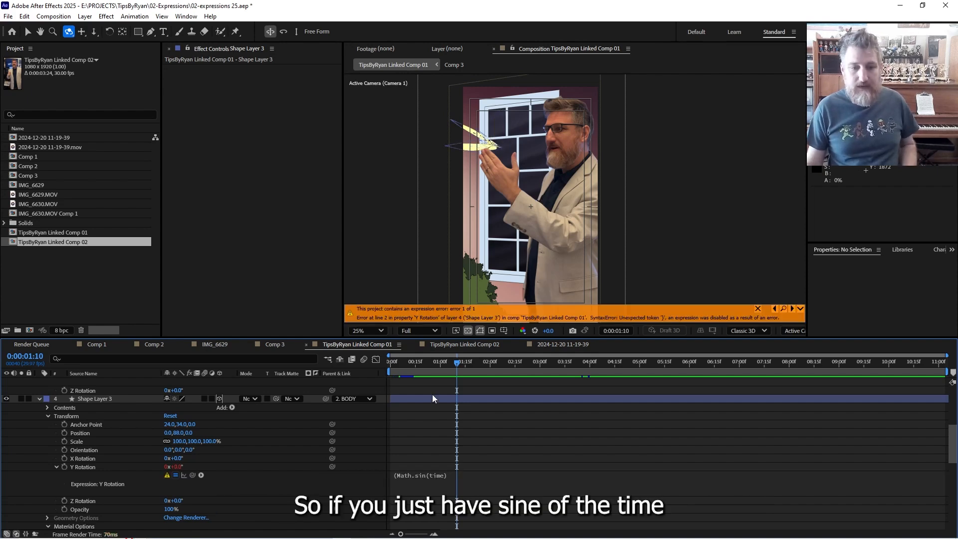
click(454, 477)
click(422, 475)
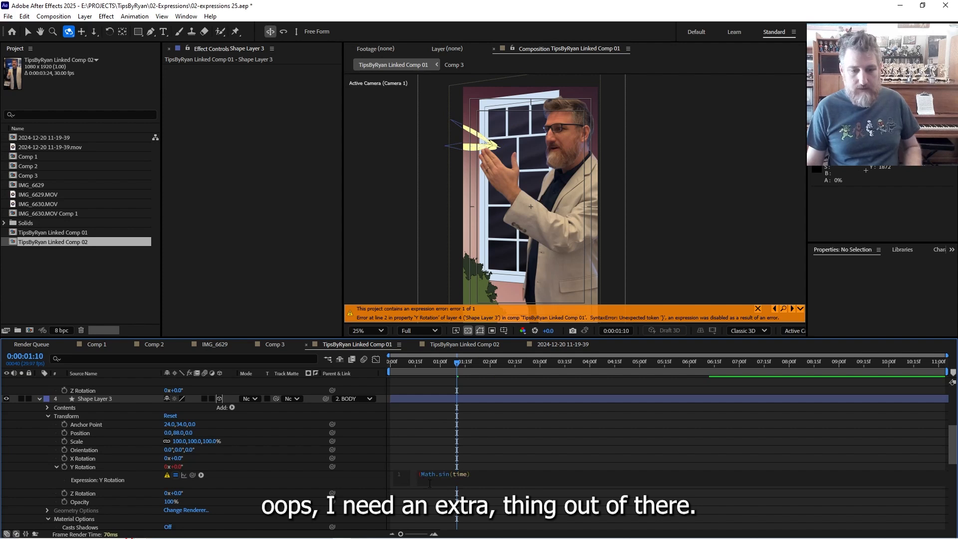
click(472, 458)
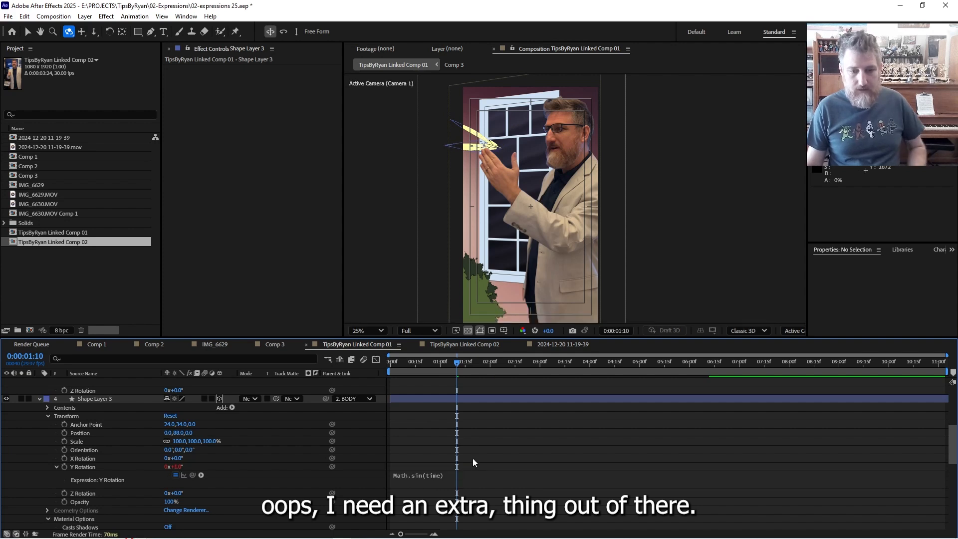
Solo Shape Layer 3 and scrub through its wing rotation, ending at 0:00:01:05.
click(414, 362)
drag(408, 360, 404, 361)
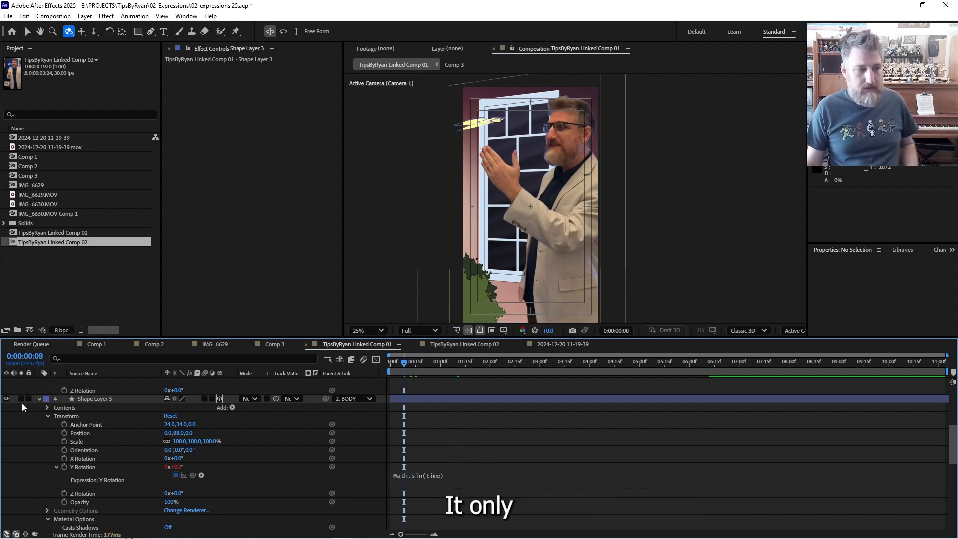
click(21, 399)
click(399, 362)
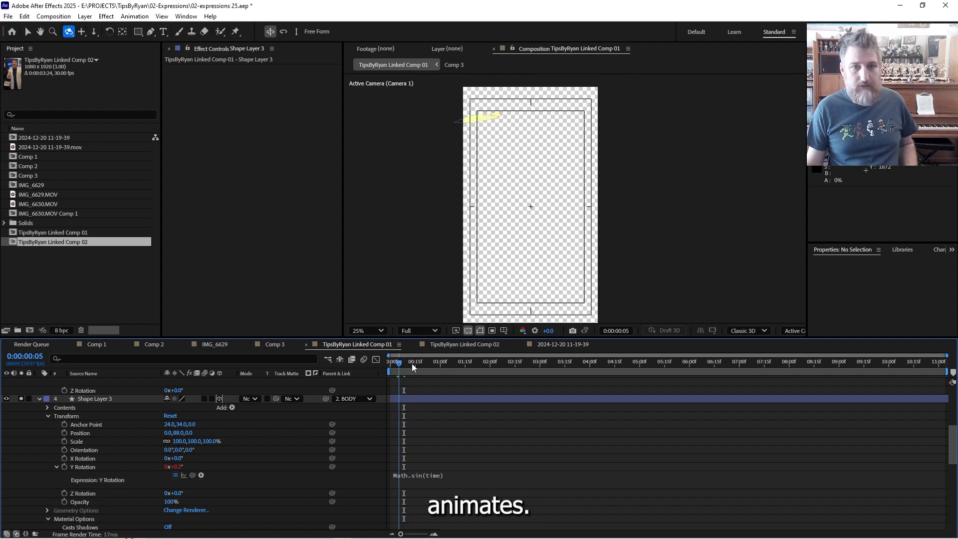
drag(412, 364, 607, 376)
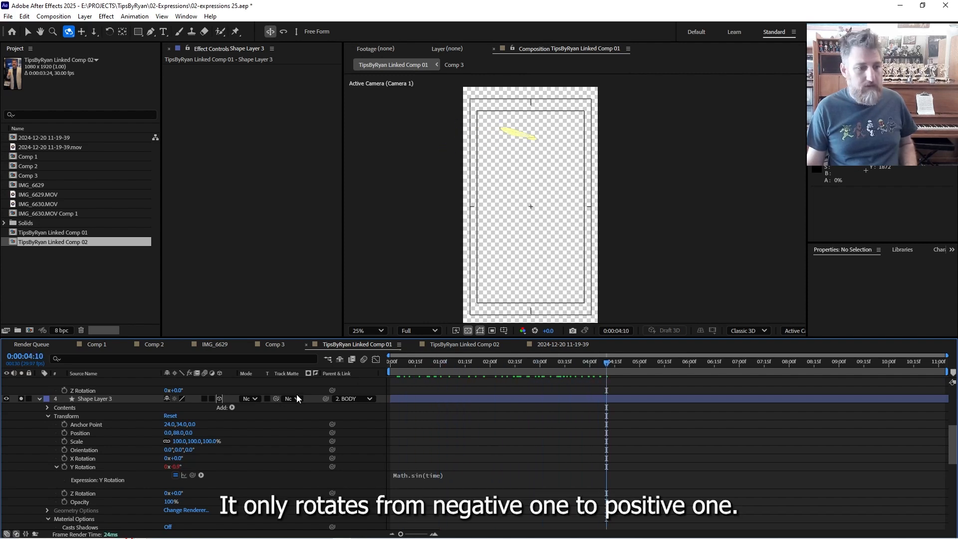
drag(412, 363, 448, 382)
Display the curve of Shape Layer 3's Y Rotation expression in the Graph Editor.
click(377, 360)
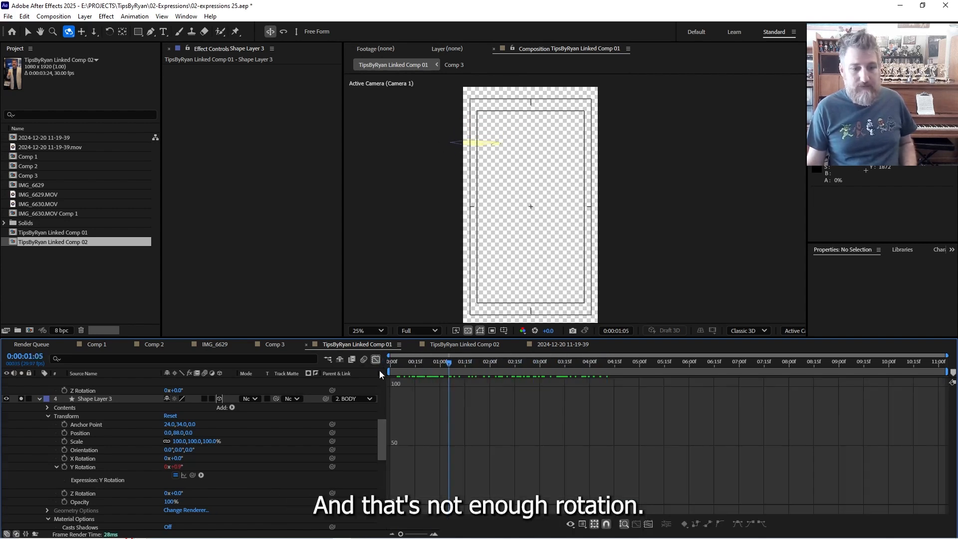
click(180, 476)
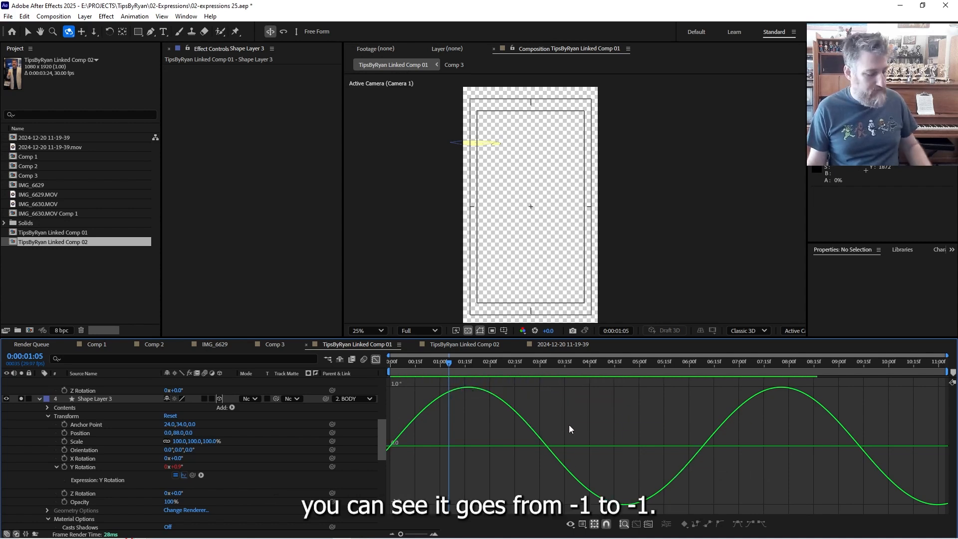
Undo the solo and the expression edit on Shape Layer 3, restoring the full Y Rotation expression with its WingSpeed, WingAmount and WingOffset references.
key(ctrl+z)
key(ctrl+z)
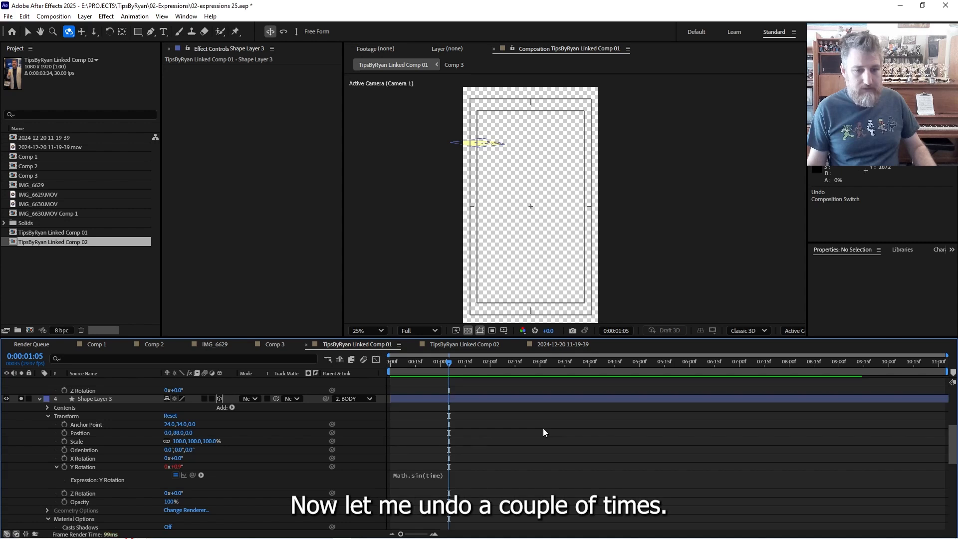
key(ctrl+z)
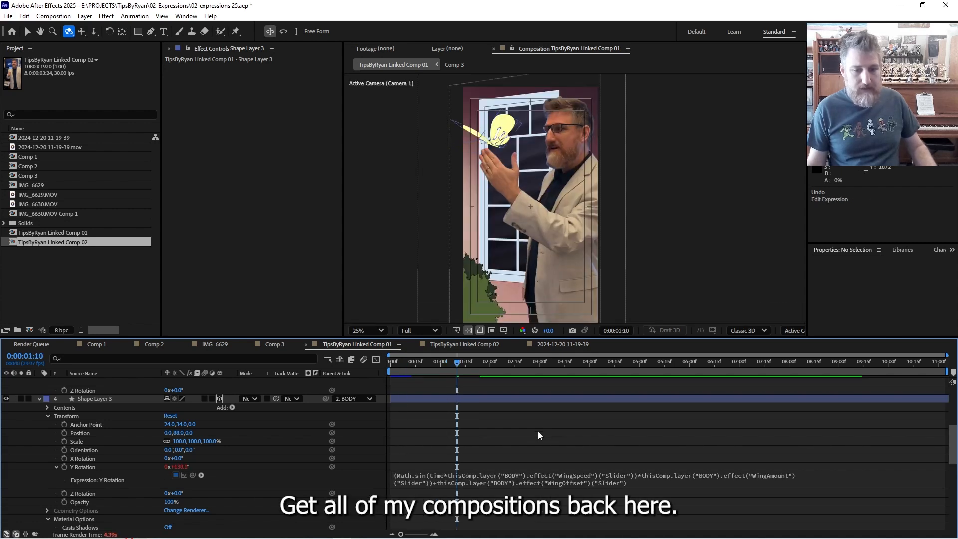
Graph Shape Layer 3's Y Rotation expression together with the BODY layer's WingSpeed, WingAmount and WingOffset slider curves.
click(373, 361)
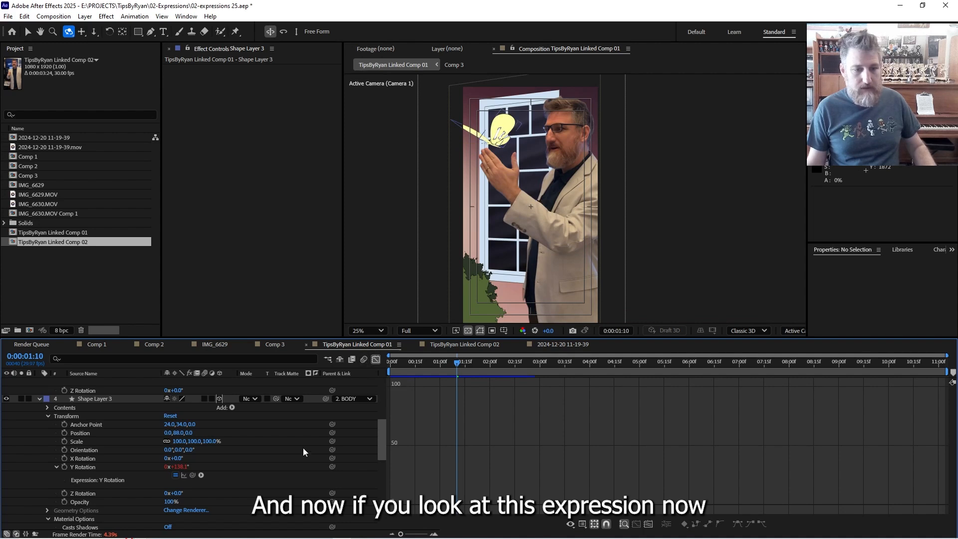
click(183, 474)
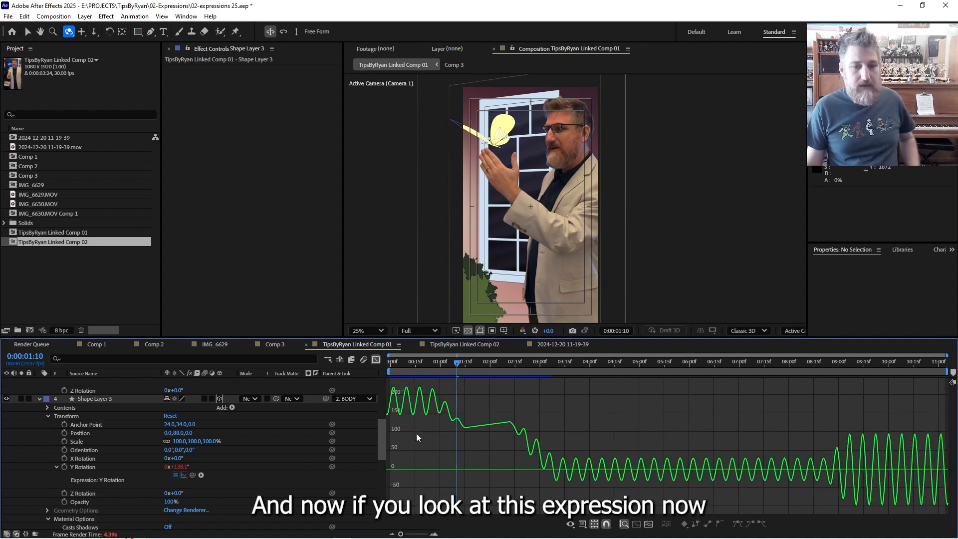
scroll(107, 399, up, 5)
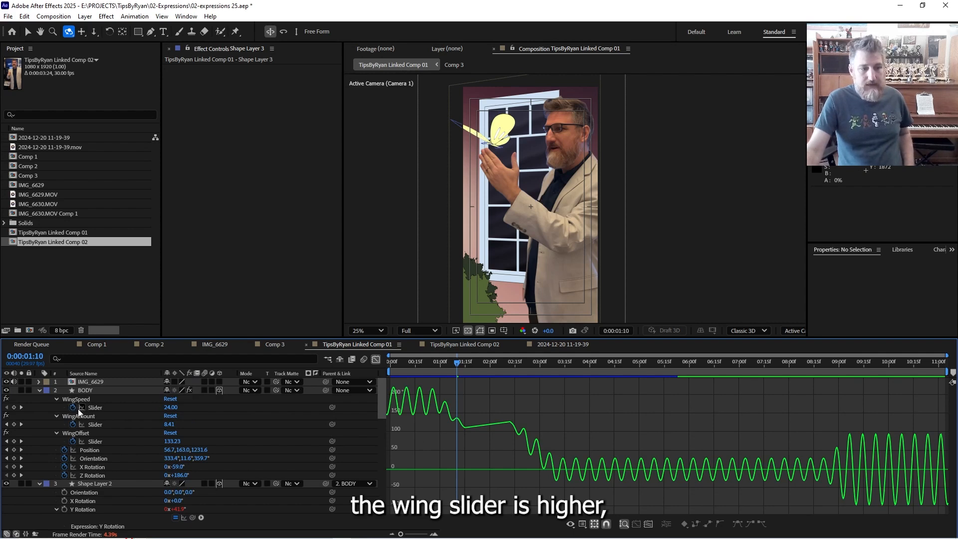
click(80, 408)
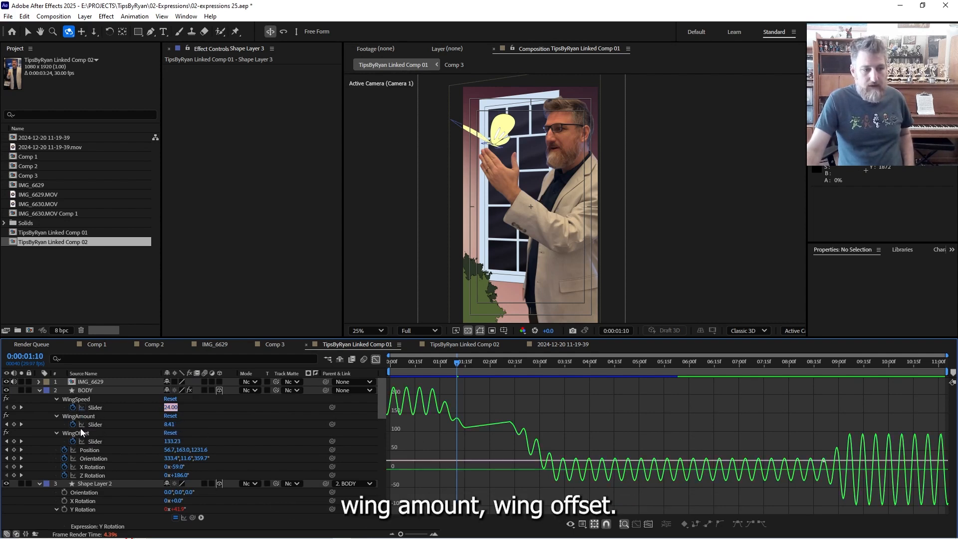
click(81, 425)
click(81, 441)
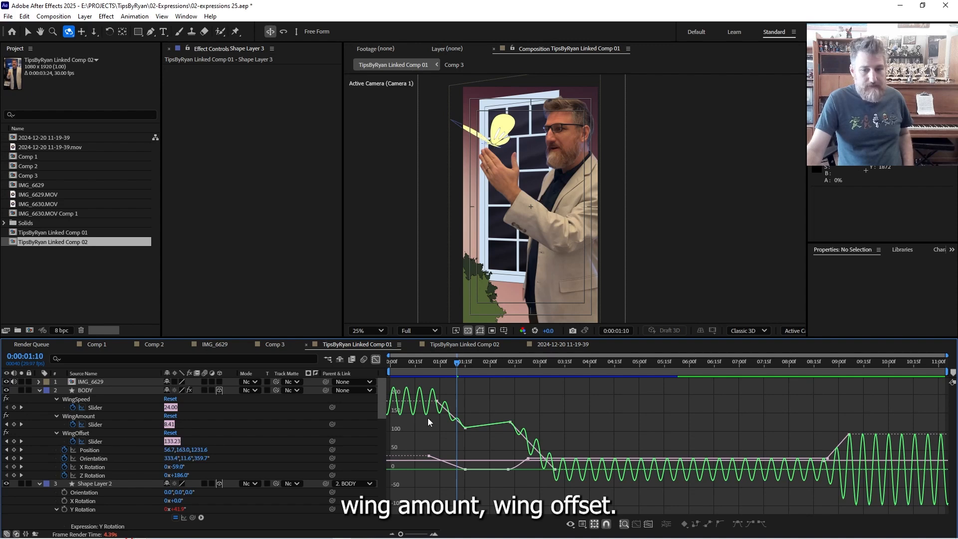
Remove the WingSpeed curve from the graph and compare the wing rotation with WingOffset alone, then with WingAmount included again.
click(81, 408)
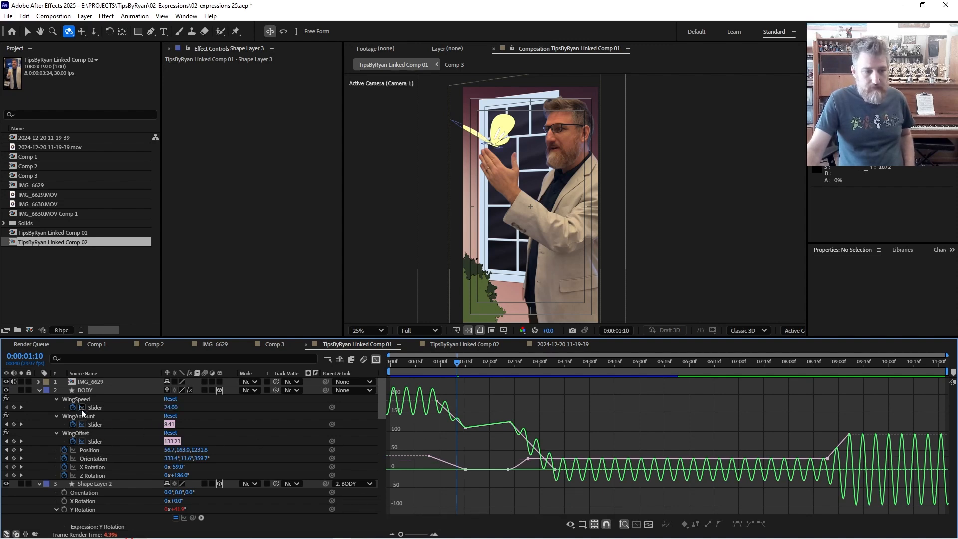
click(80, 422)
click(80, 422)
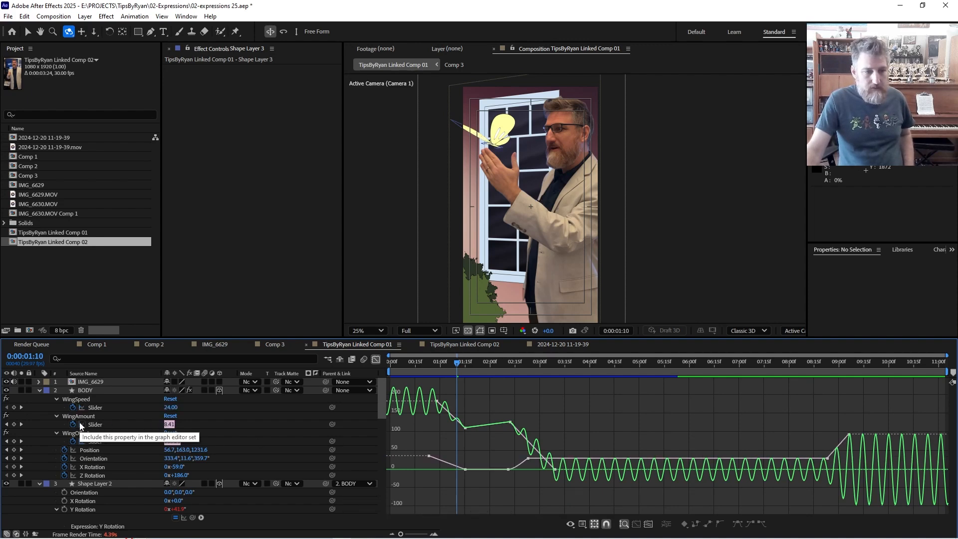
click(79, 422)
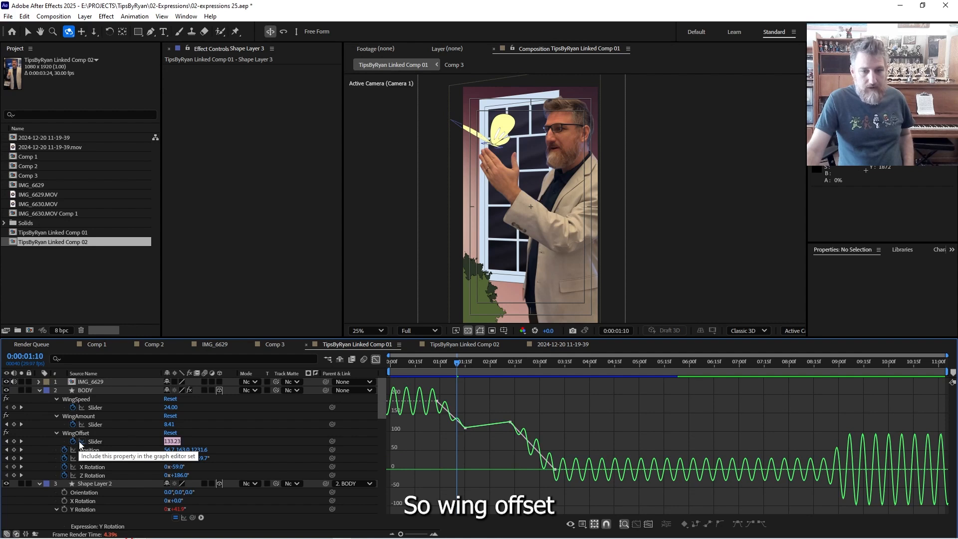
mouse_move(515, 424)
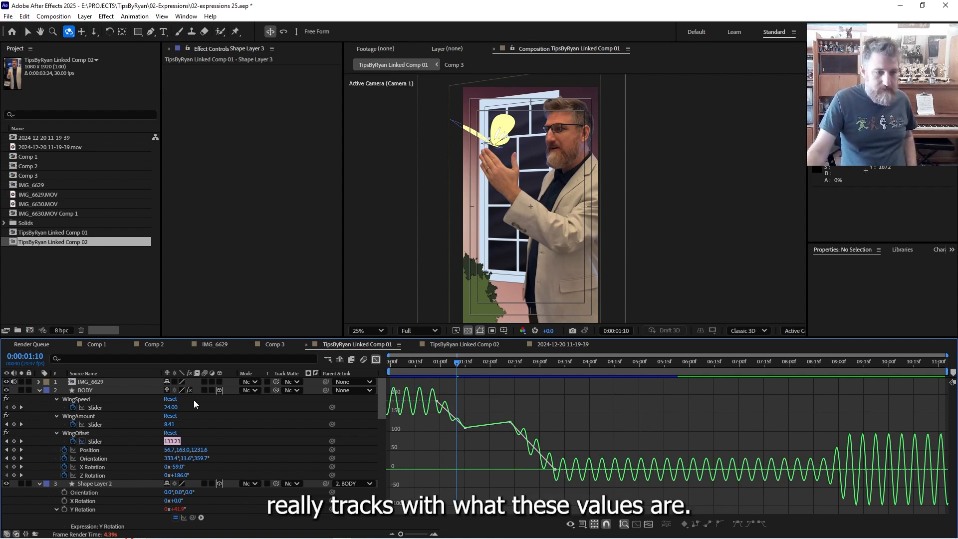
click(83, 425)
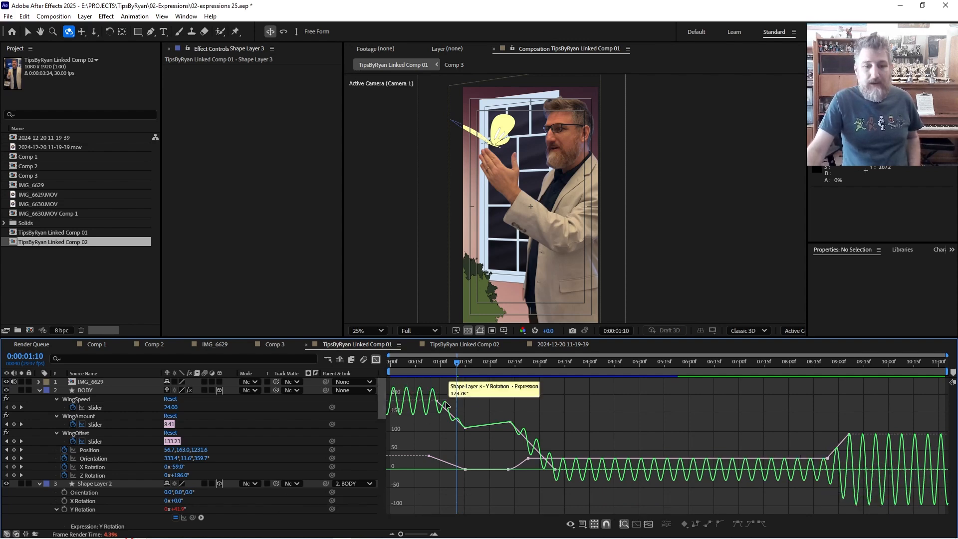
Close and reopen the Graph Editor, then take the WingOffset slider curve out of the graph.
click(376, 359)
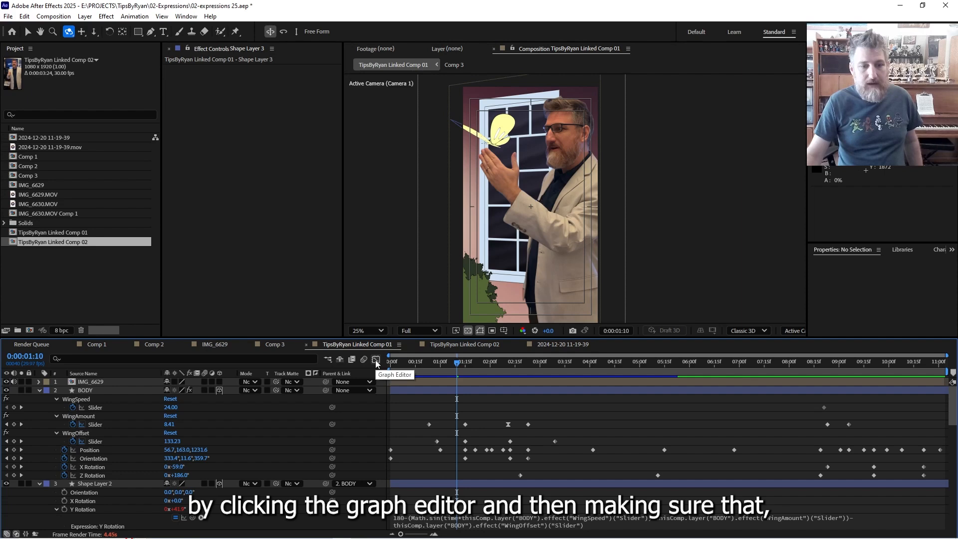
click(376, 360)
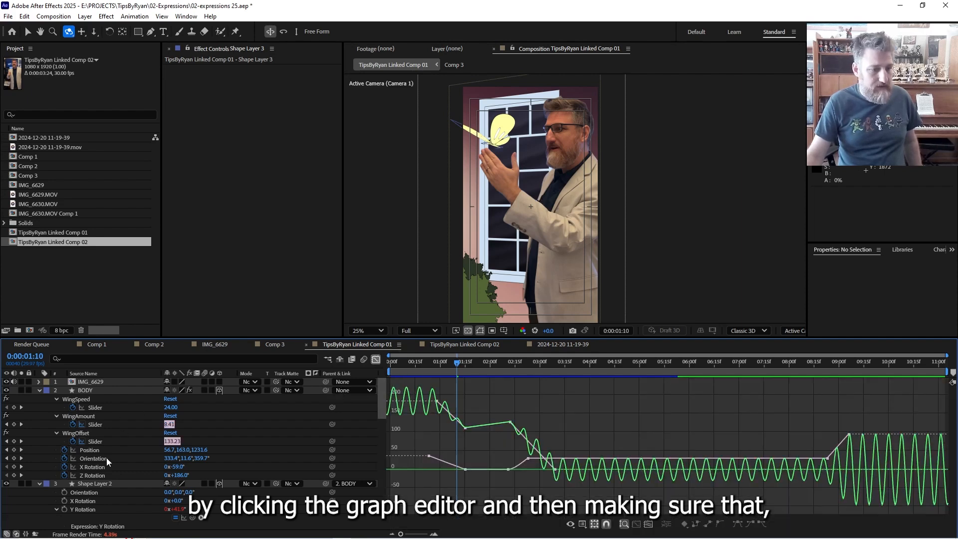
click(81, 442)
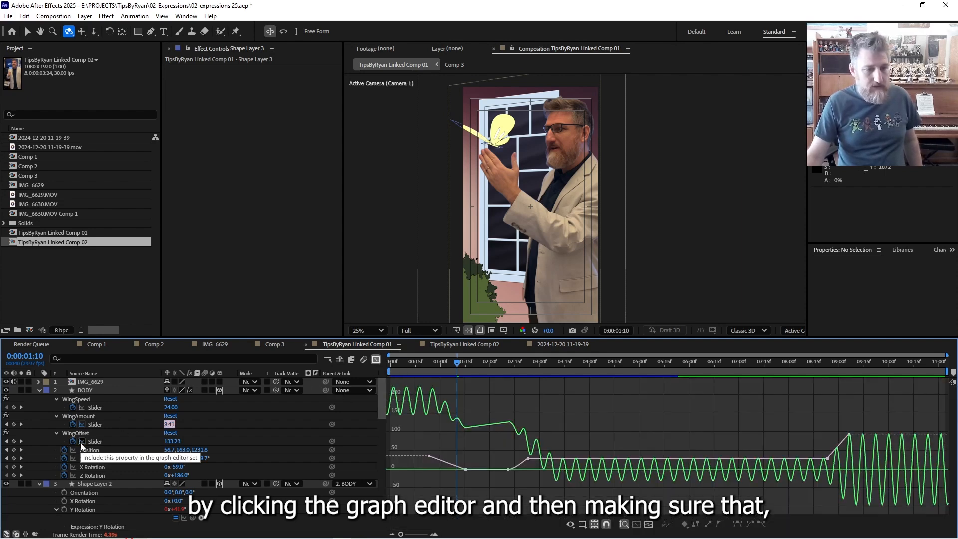
Turn the post-expression graph of Shape Layer 3's Y Rotation off and back on.
scroll(89, 471, down, 5)
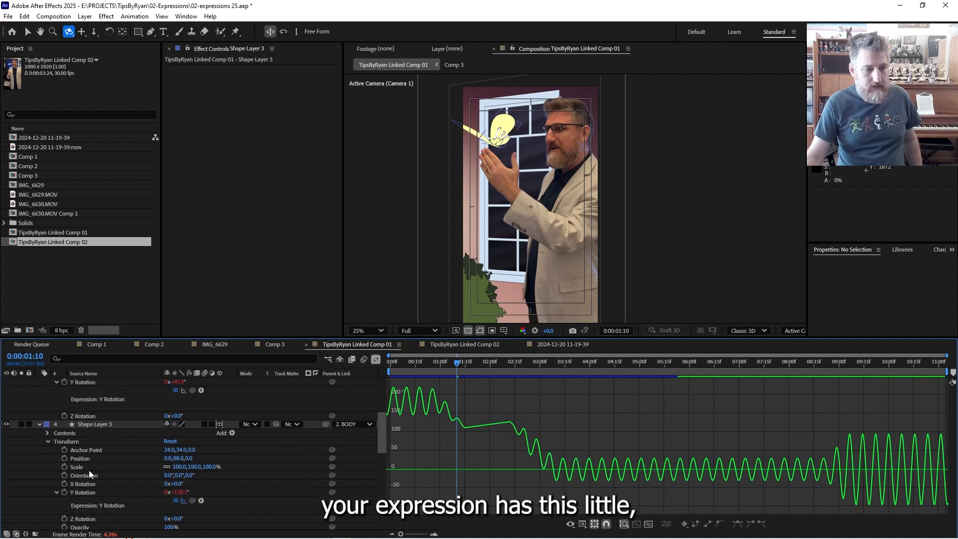
scroll(90, 474, down, 2)
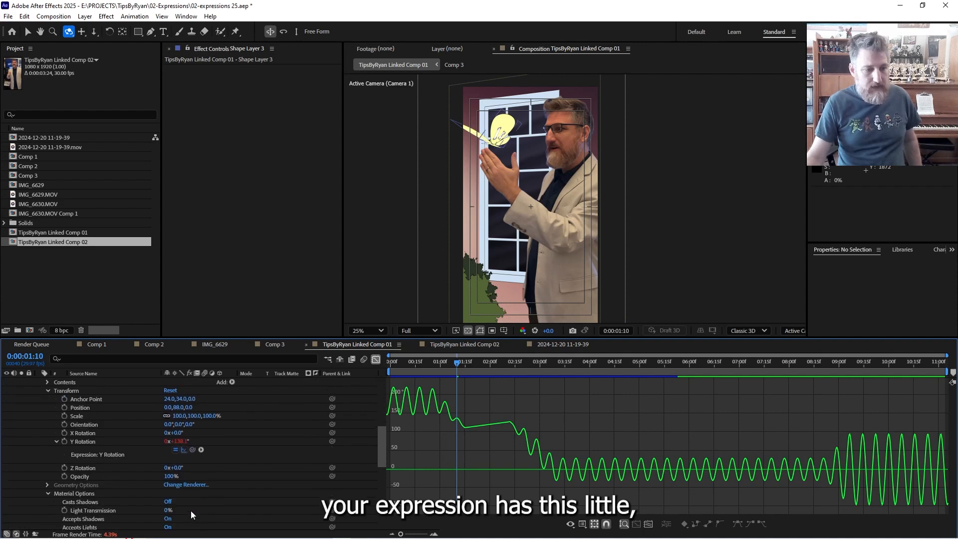
click(183, 451)
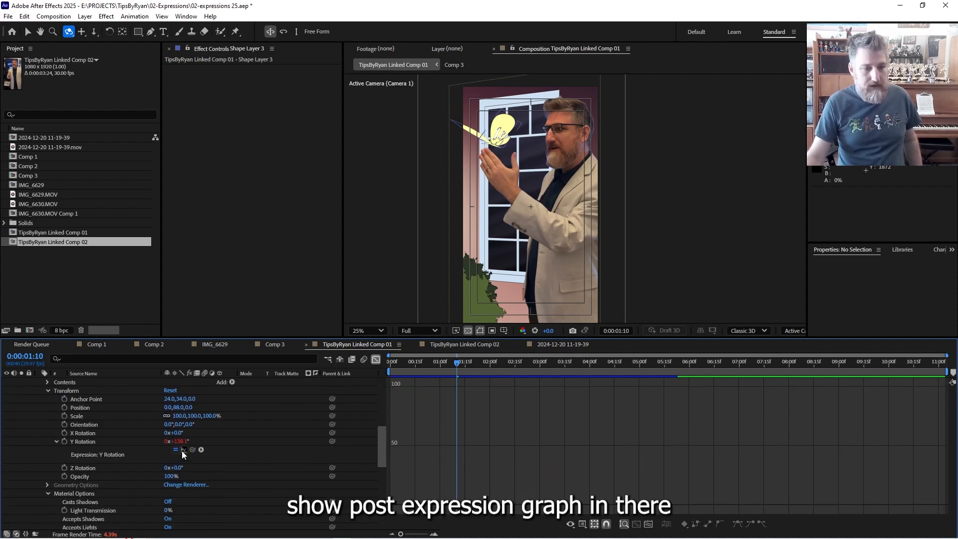
click(184, 450)
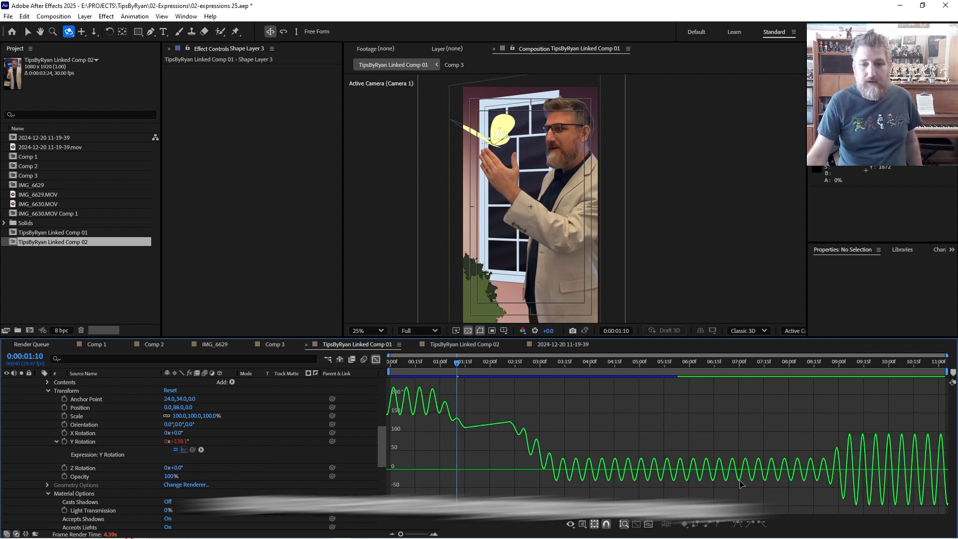
mouse_move(776, 472)
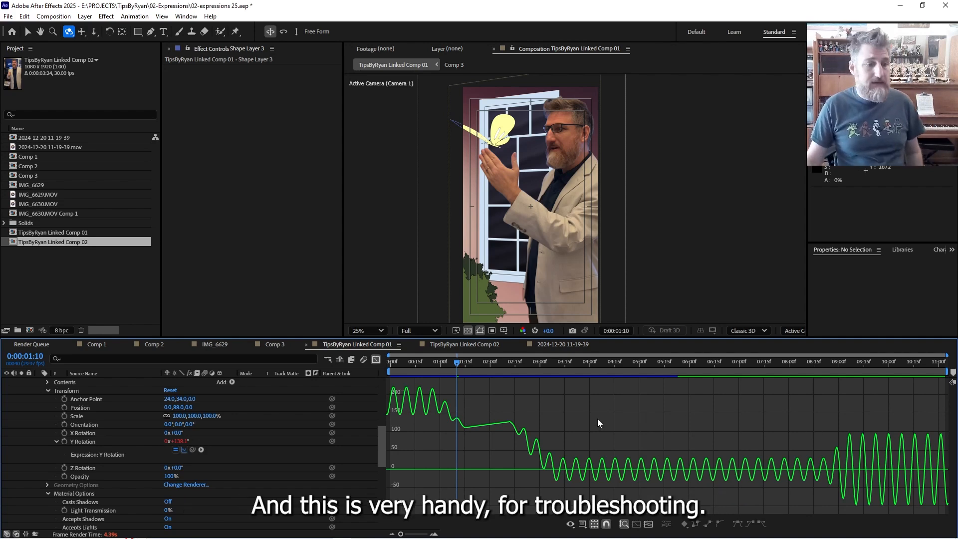
Collapse Shape Layer 3's Transform group and the expanded BODY, Shape Layer 2 and Shape Layer 3 layers.
click(46, 391)
scroll(73, 411, up, 4)
scroll(83, 419, up, 3)
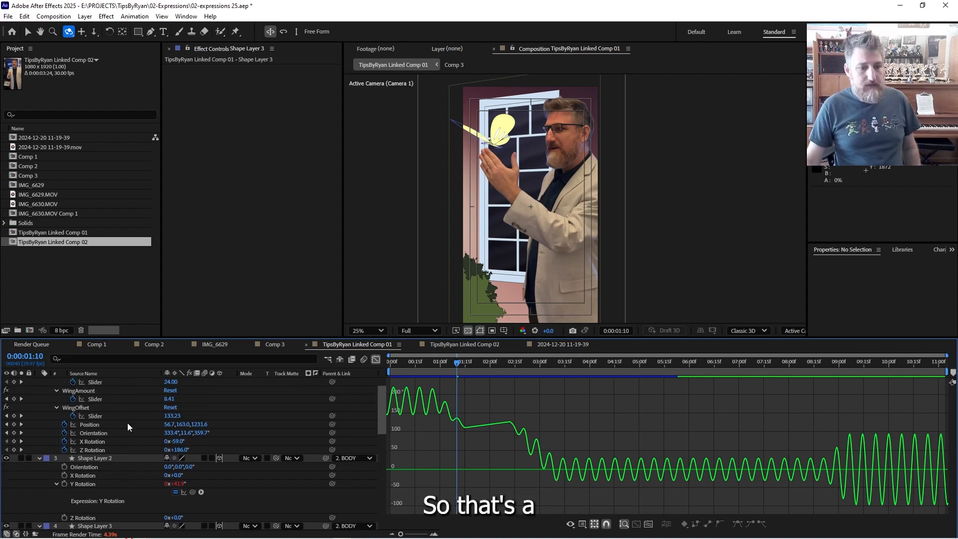
click(39, 391)
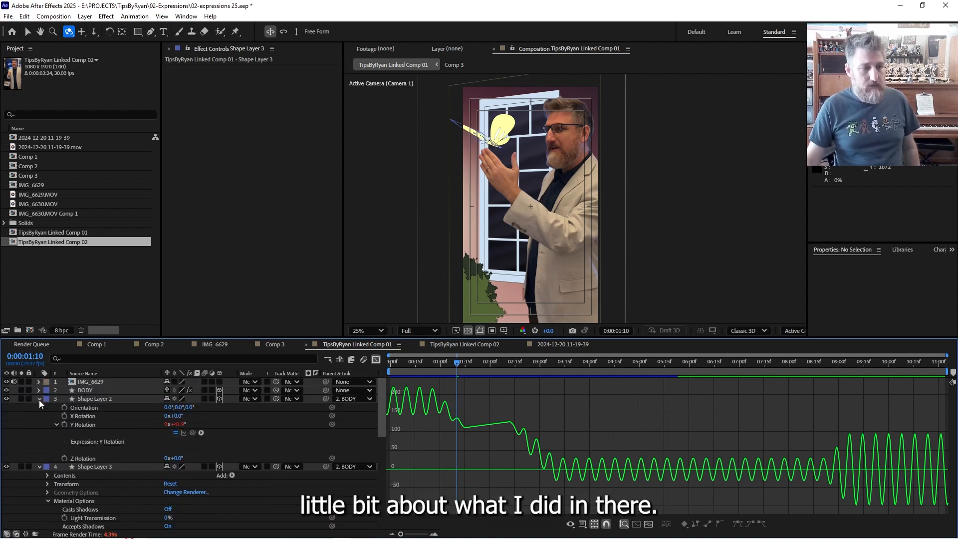
click(38, 399)
click(38, 408)
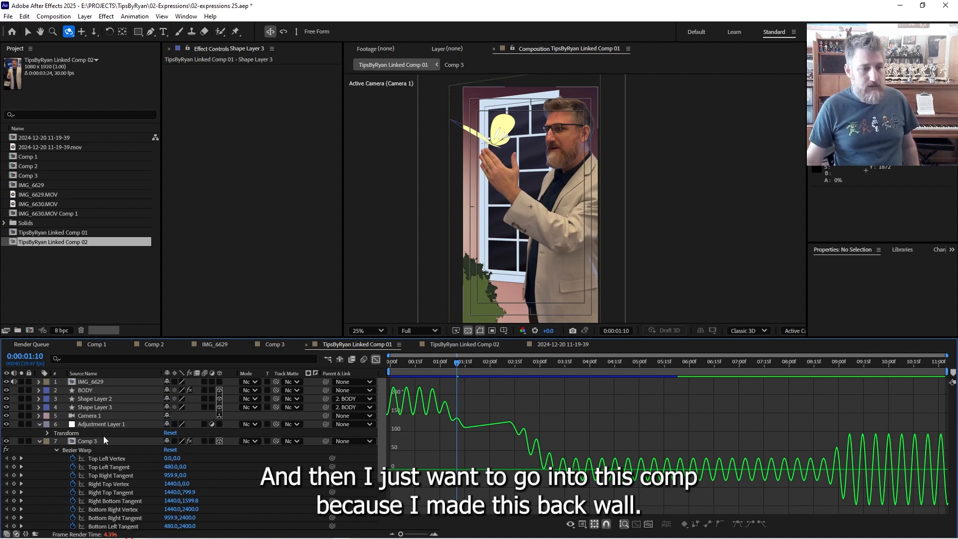
Open the nested Comp 3 that holds the back wall artwork.
scroll(103, 436, down, 3)
scroll(100, 434, up, 2)
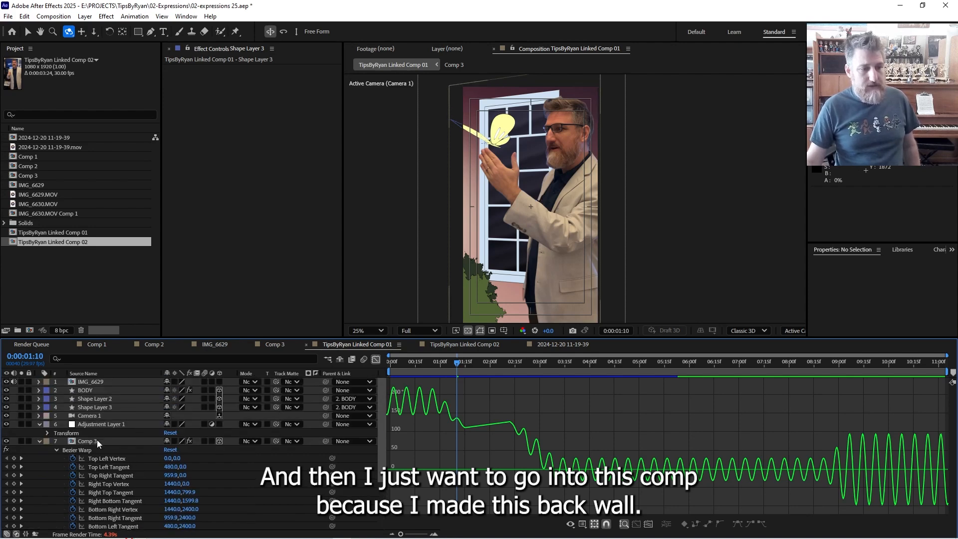
double_click(96, 439)
scroll(595, 173, down, 2)
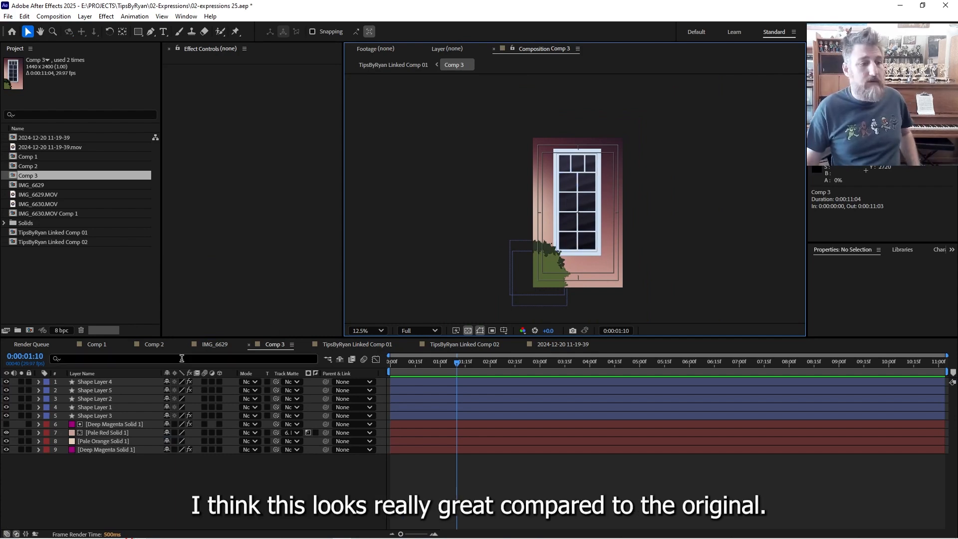
Solo Shape Layer 4, the green bush, and disable both of its Turbulent Displace effects.
click(88, 382)
click(21, 382)
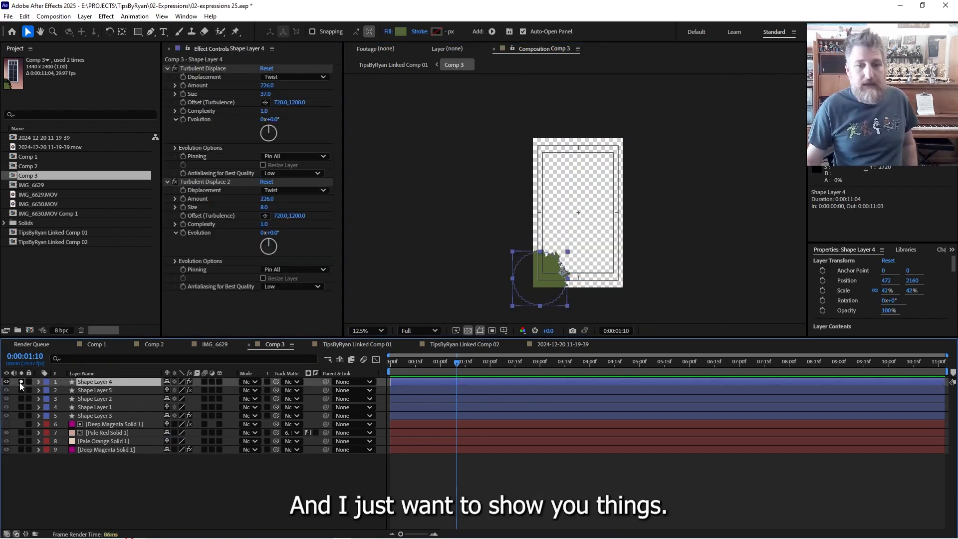
scroll(528, 314, up, 3)
drag(528, 314, 613, 114)
drag(607, 241, 597, 169)
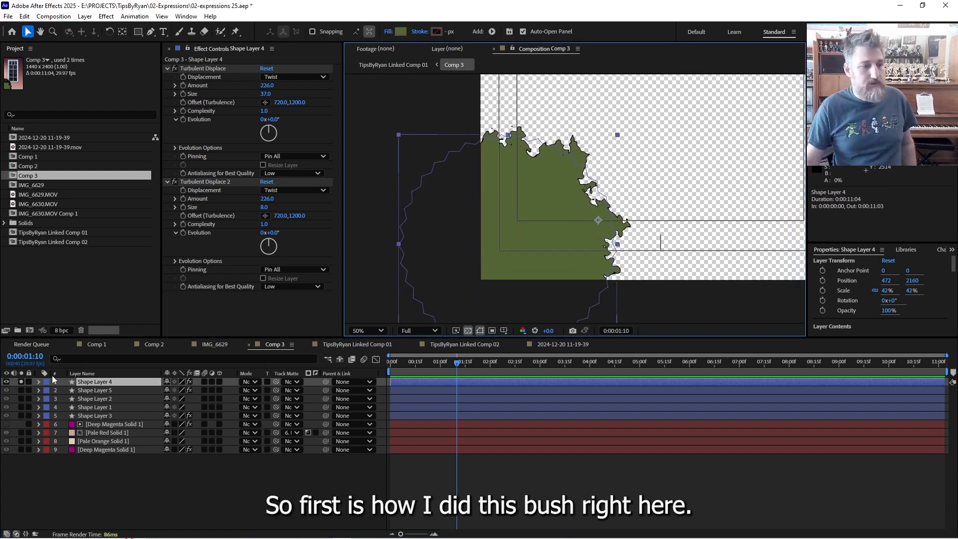
click(173, 68)
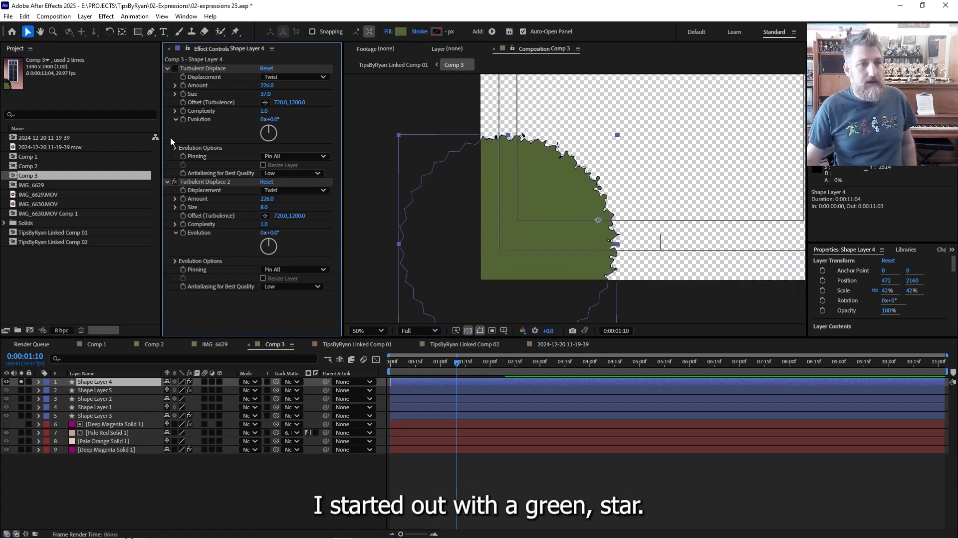
click(174, 182)
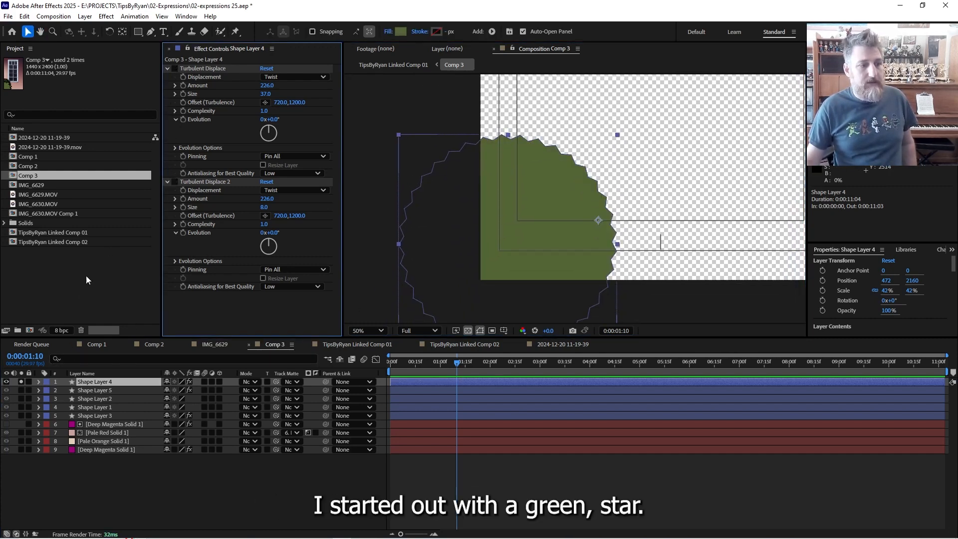
Expand Shape Layer 4's contents down to the Polystar Path 1 settings under Polystar 1.
click(93, 385)
click(37, 381)
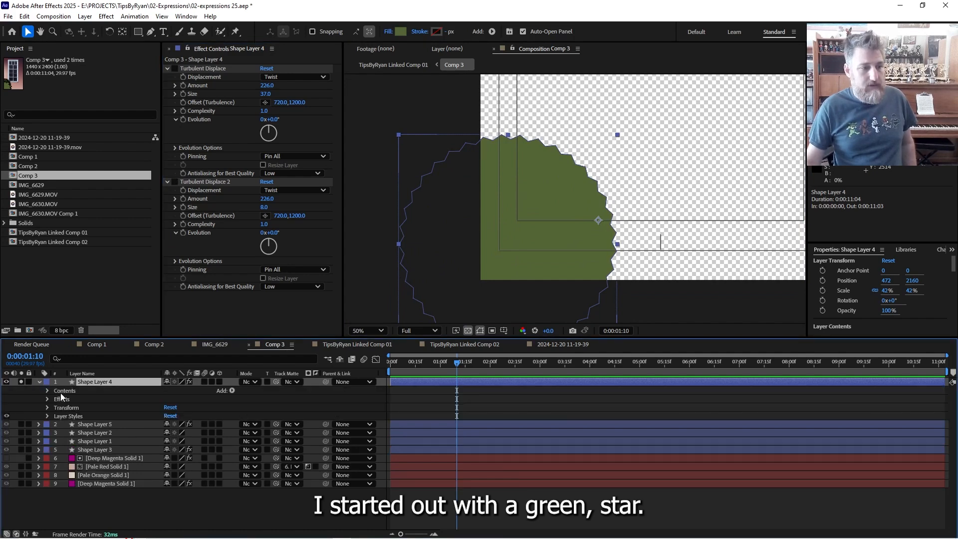
click(49, 391)
click(72, 399)
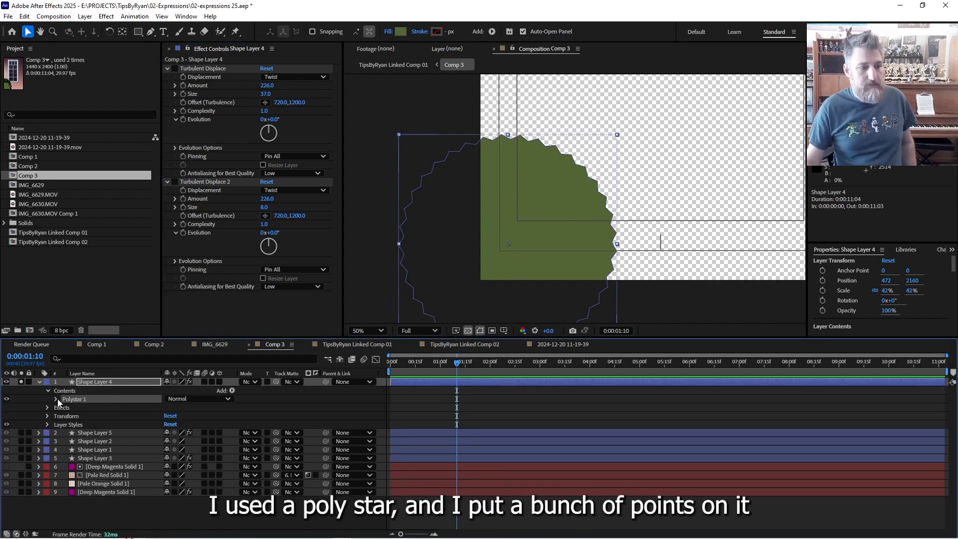
click(56, 399)
click(65, 408)
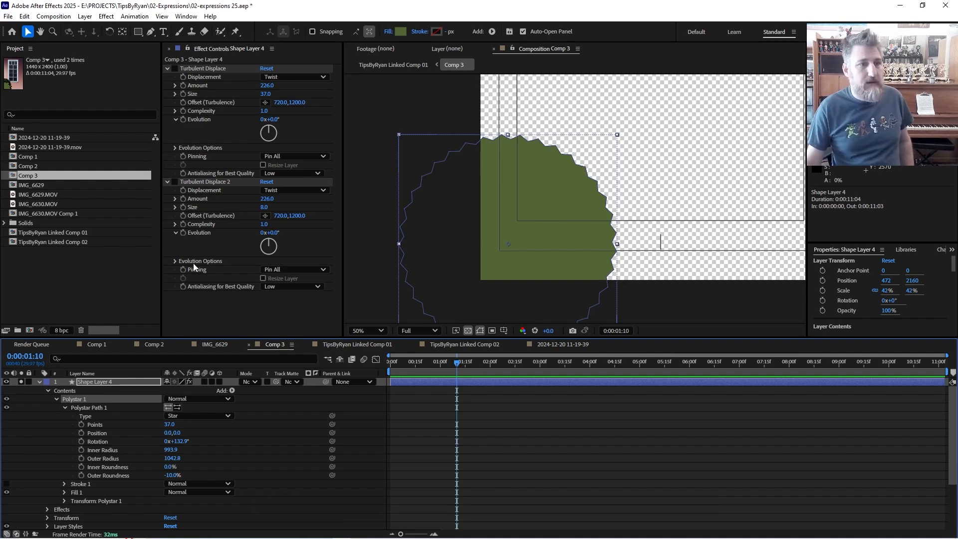
Re-enable the bush's first Turbulent Displace effect, try a Size of 16, and undo that size change.
click(174, 69)
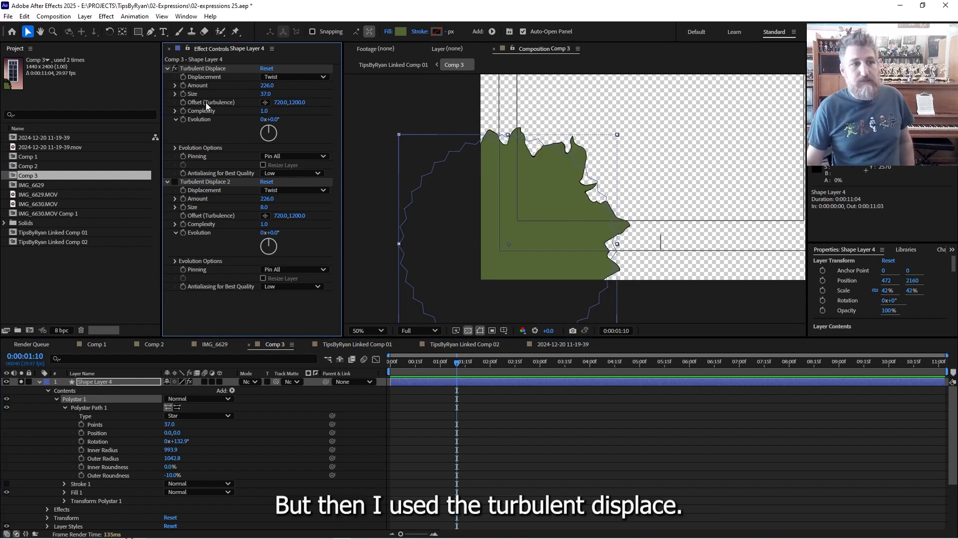
mouse_move(265, 93)
mouse_down()
mouse_move(298, 90)
mouse_move(253, 93)
mouse_up()
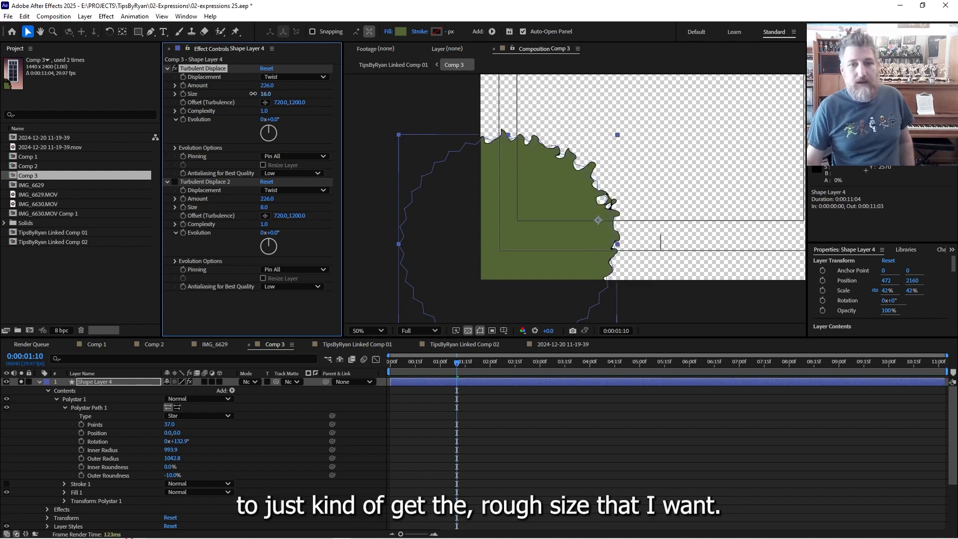
key(ctrl+z)
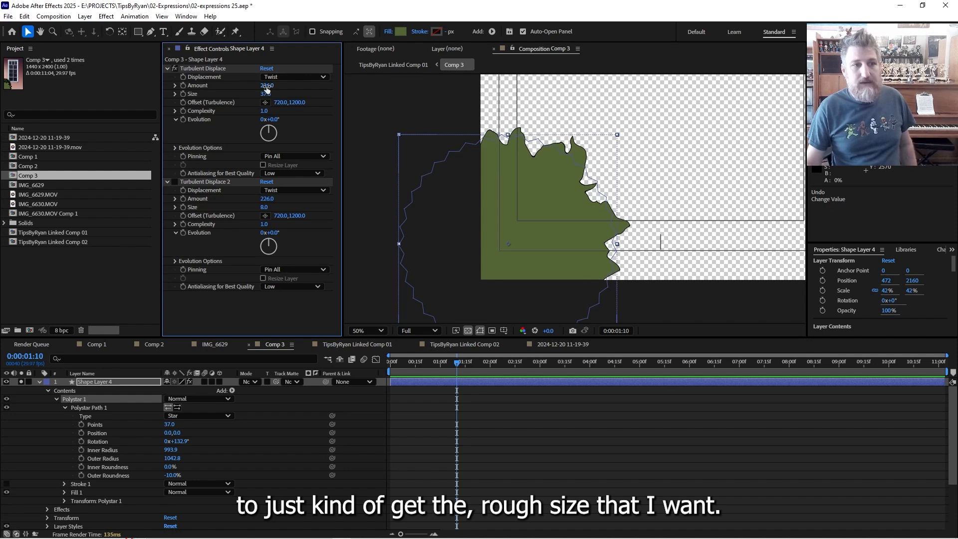
Try an Amount of 338 on the green bush's first Turbulent Displace effect and undo that change.
drag(267, 89, 332, 84)
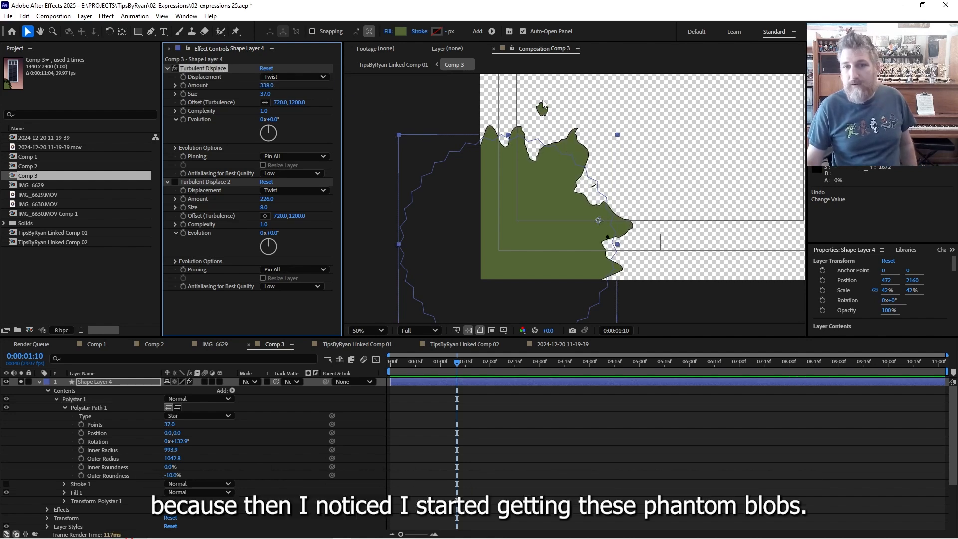
key(ctrl+z)
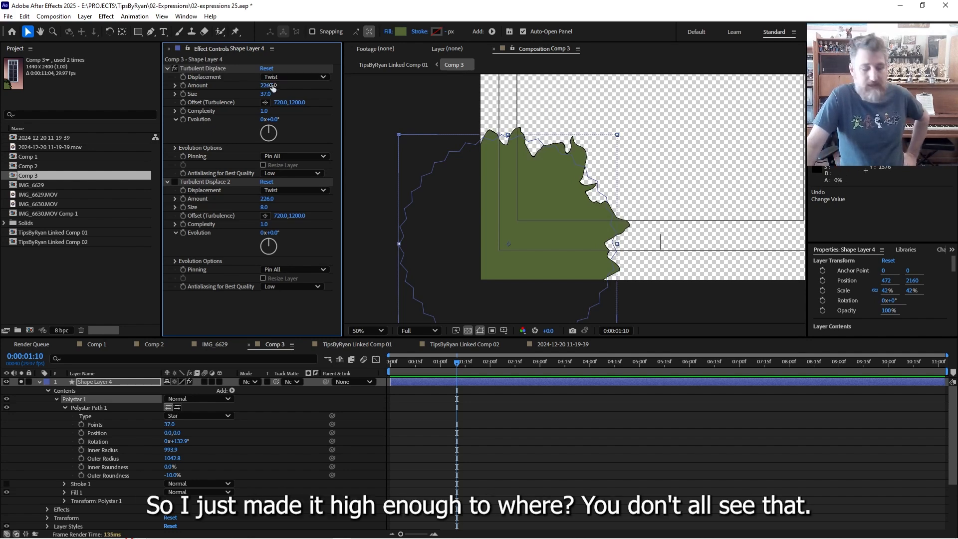
key(alt+Tab)
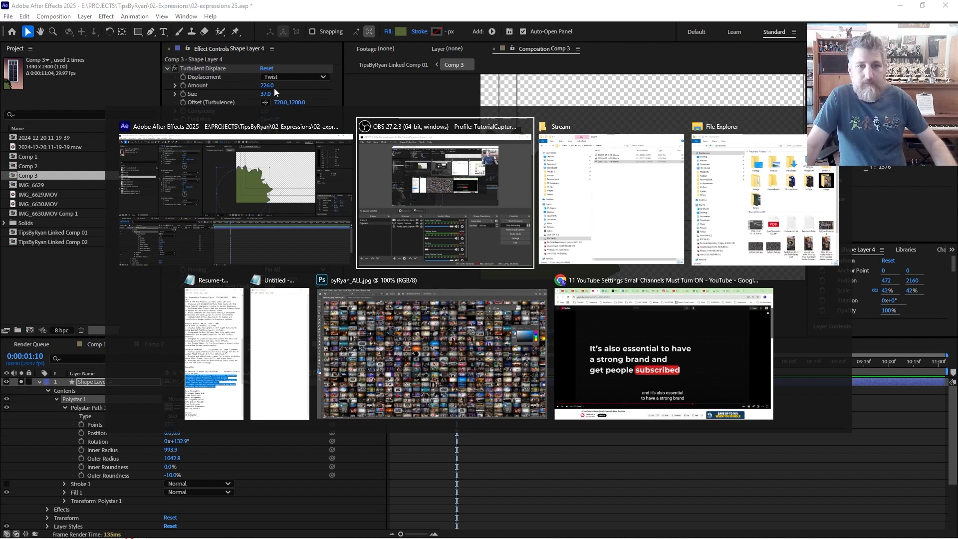
key(alt+Tab)
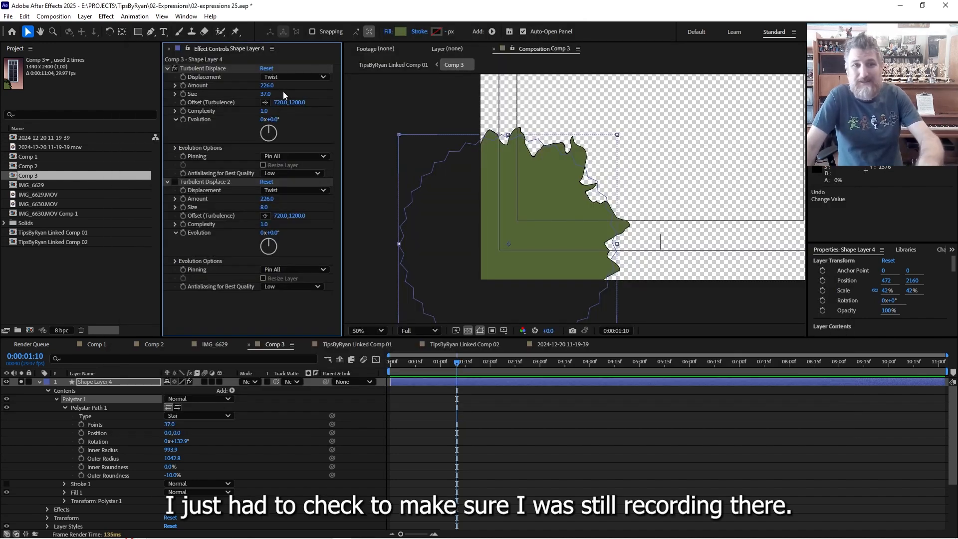
Re-enable the bush's second Turbulent Displace effect and toggle it off and on to compare the fine edge detail.
click(174, 182)
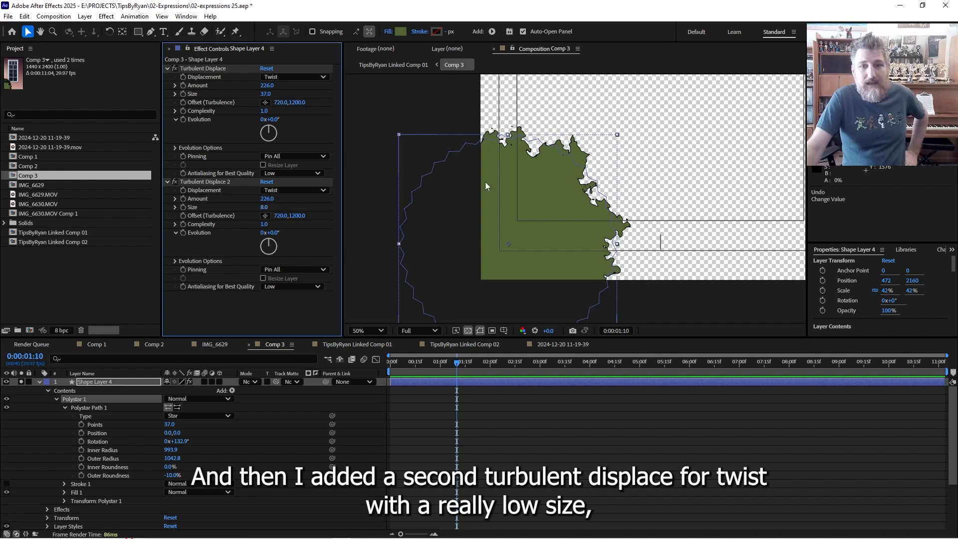
scroll(578, 151, up, 4)
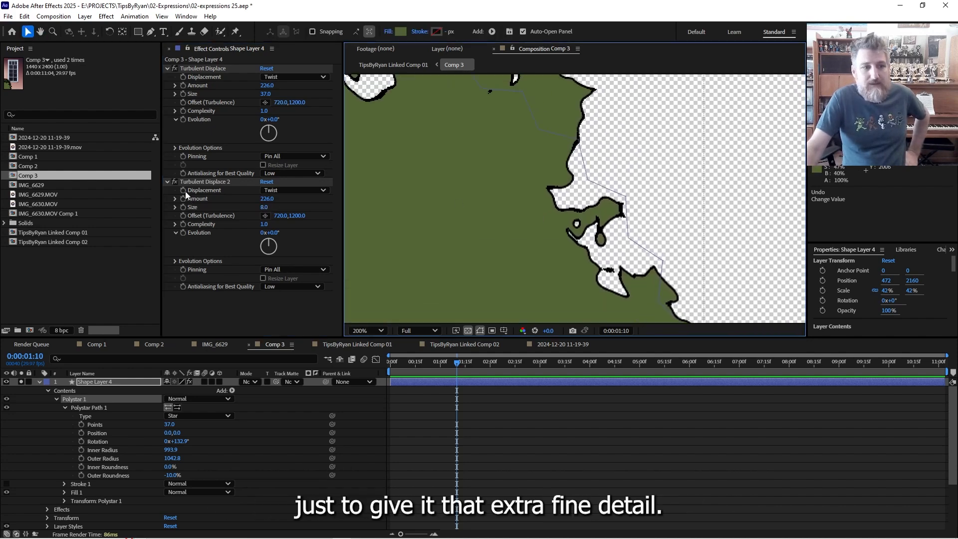
click(173, 181)
click(172, 182)
click(173, 181)
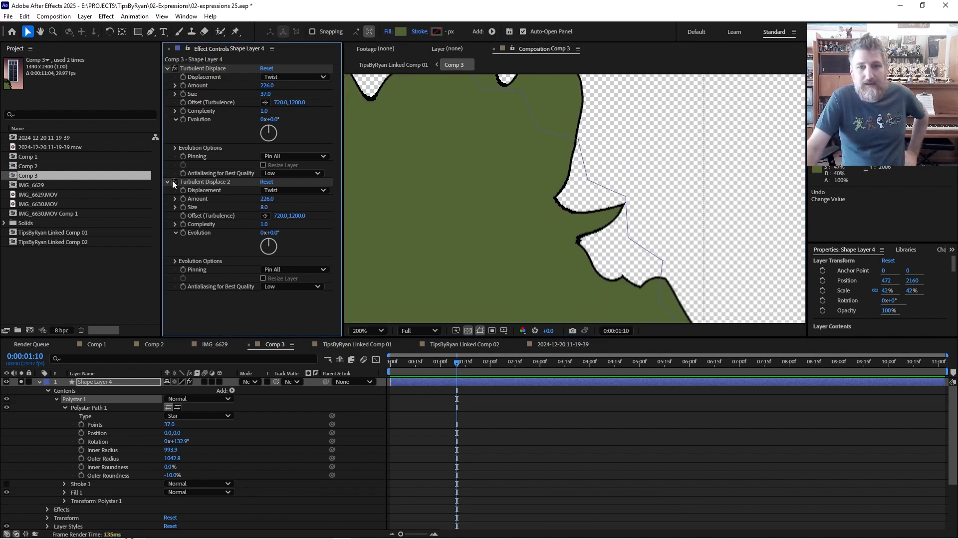
click(173, 181)
Try an Amount of 347 on the bush's second Turbulent Displace effect and undo the changes made to it.
drag(263, 208, 328, 197)
key(ctrl+z)
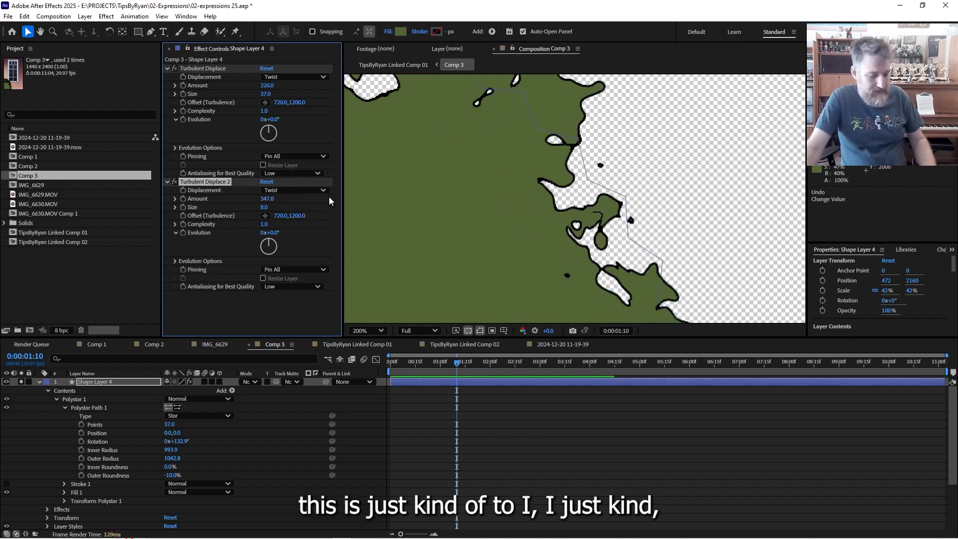
key(ctrl+z)
scroll(390, 200, down, 3)
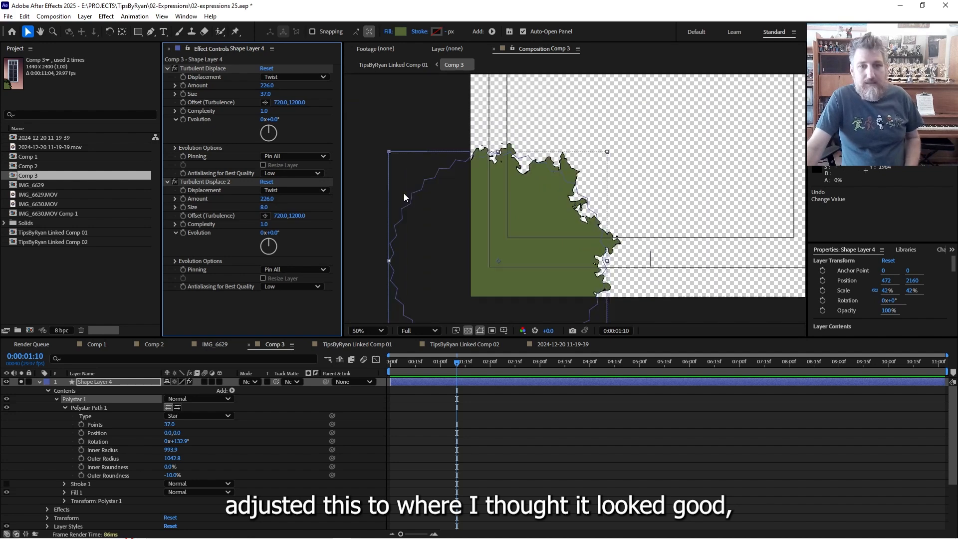
Collapse the first Turbulent Displace effect and Shape Layer 4, and solo Shape Layer 5, the dark green bush, in its place.
click(167, 69)
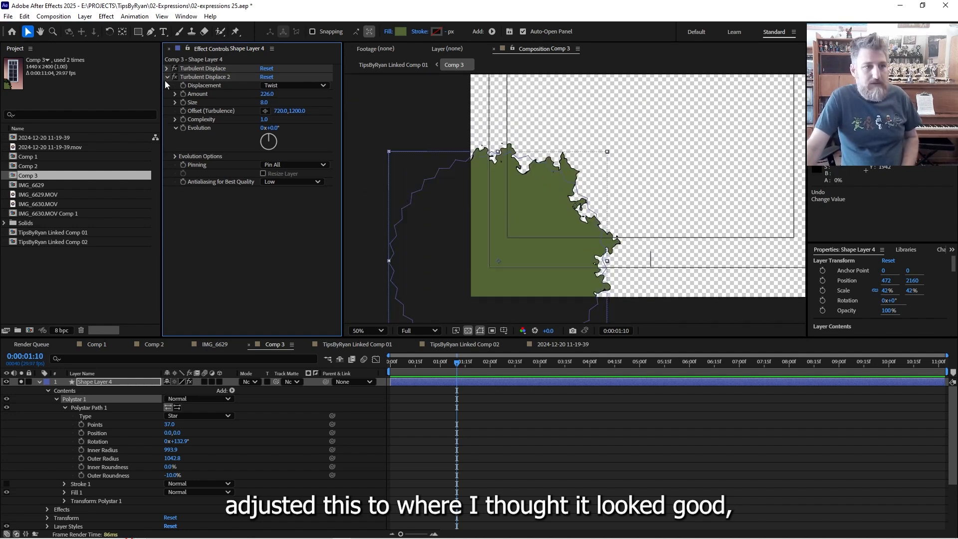
click(39, 382)
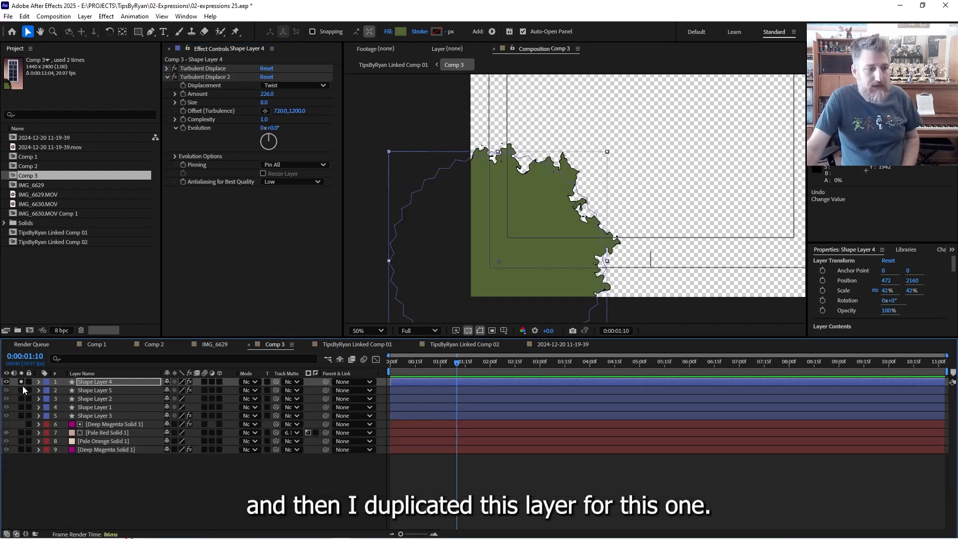
click(21, 382)
click(21, 390)
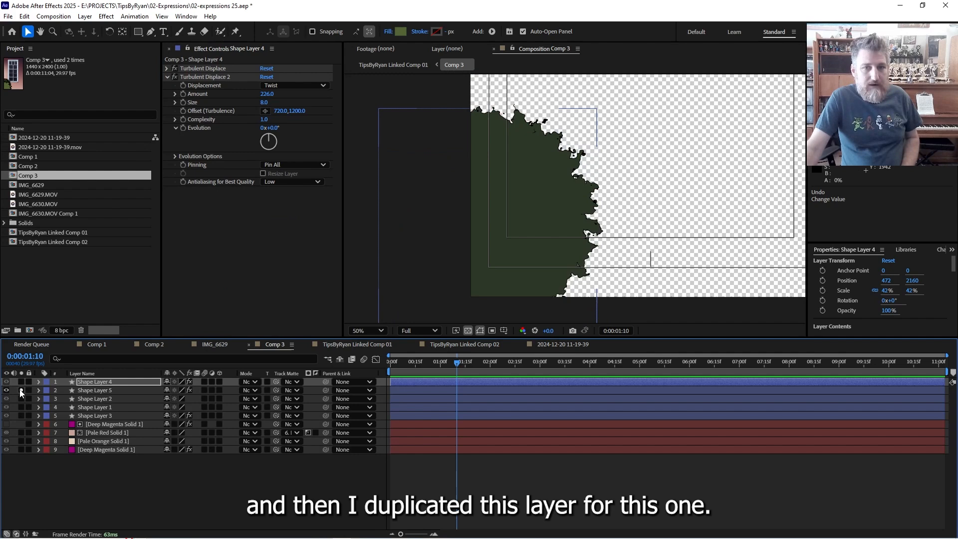
Compare the Turbulent Displace settings of Shape Layer 5 and Shape Layer 4, with both bush layers soloed.
click(98, 390)
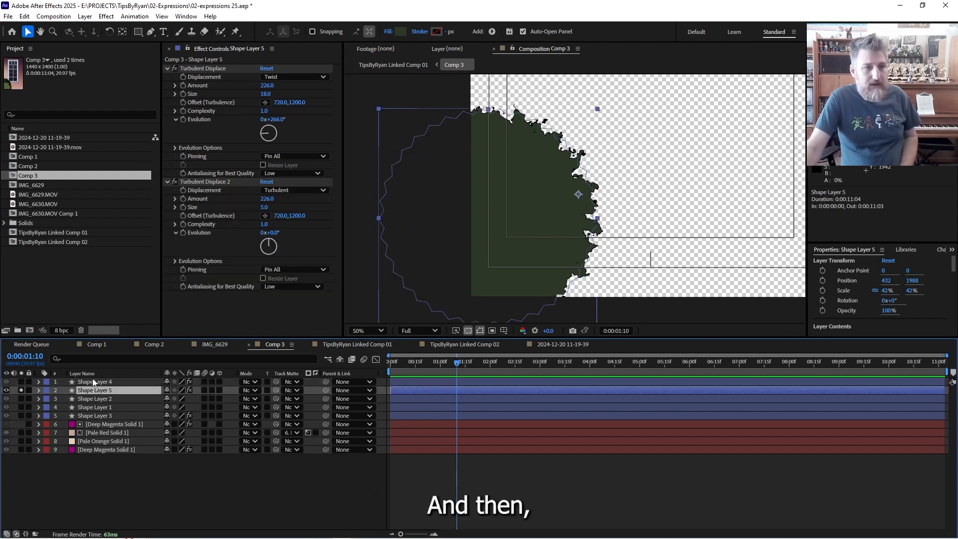
click(92, 382)
click(91, 391)
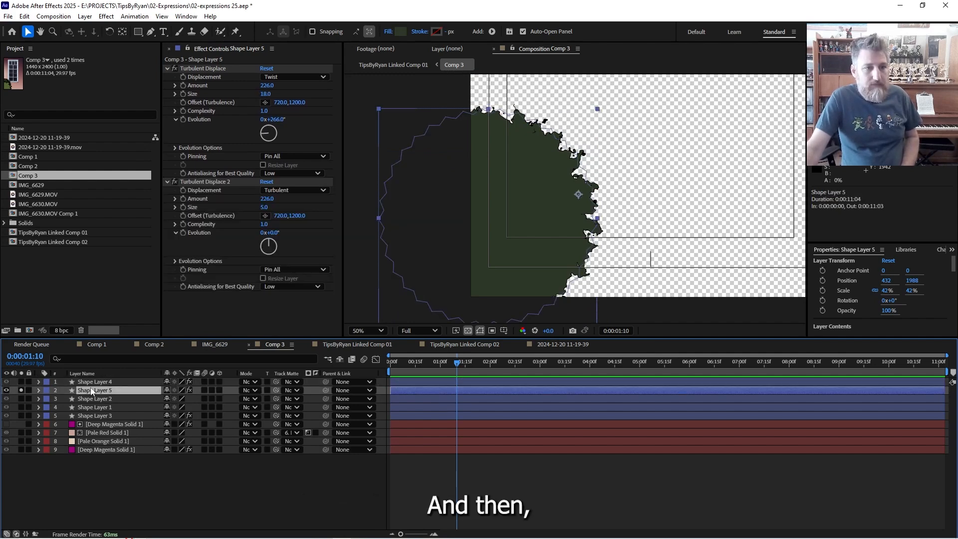
click(21, 382)
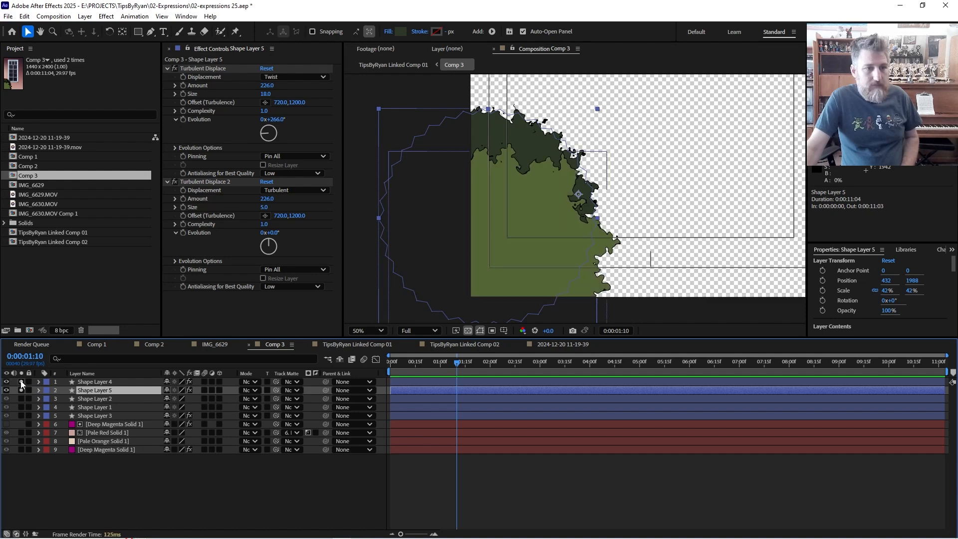
click(80, 382)
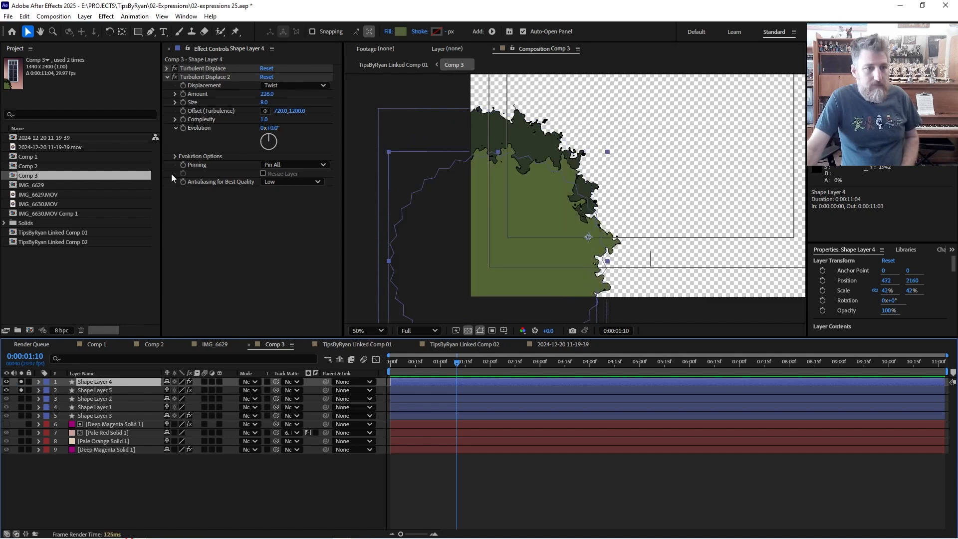
click(168, 68)
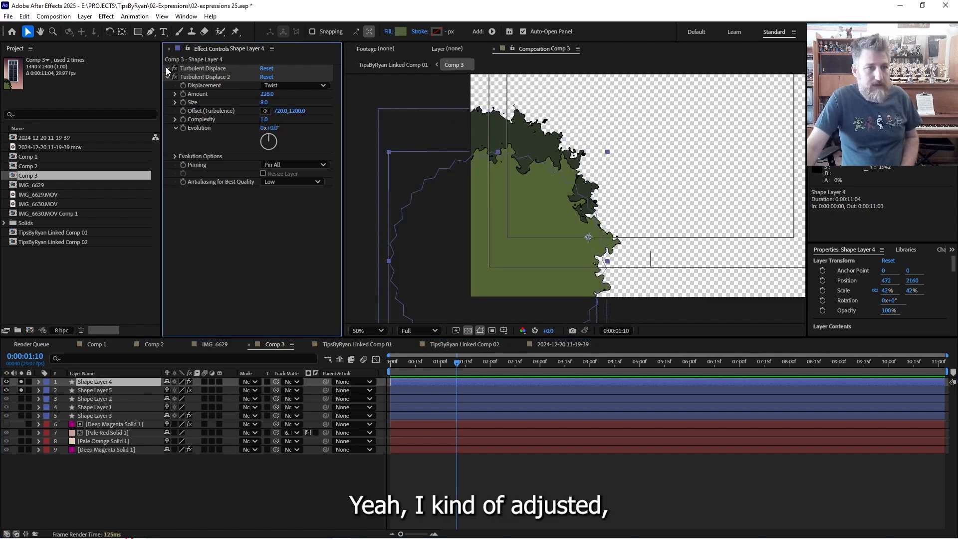
click(90, 390)
click(174, 182)
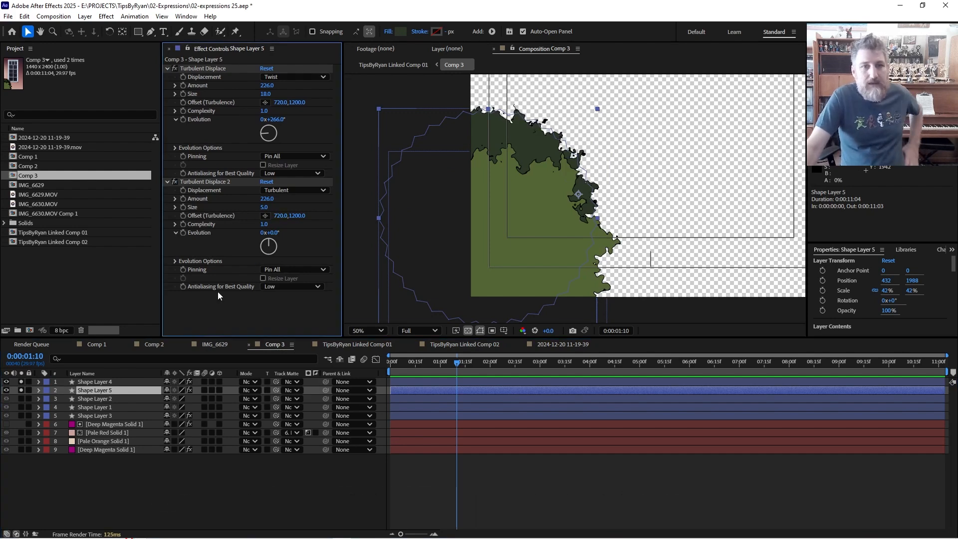
Turn off solo on both bush layers and solo Shape Layer 2, the window frame.
click(21, 389)
click(21, 383)
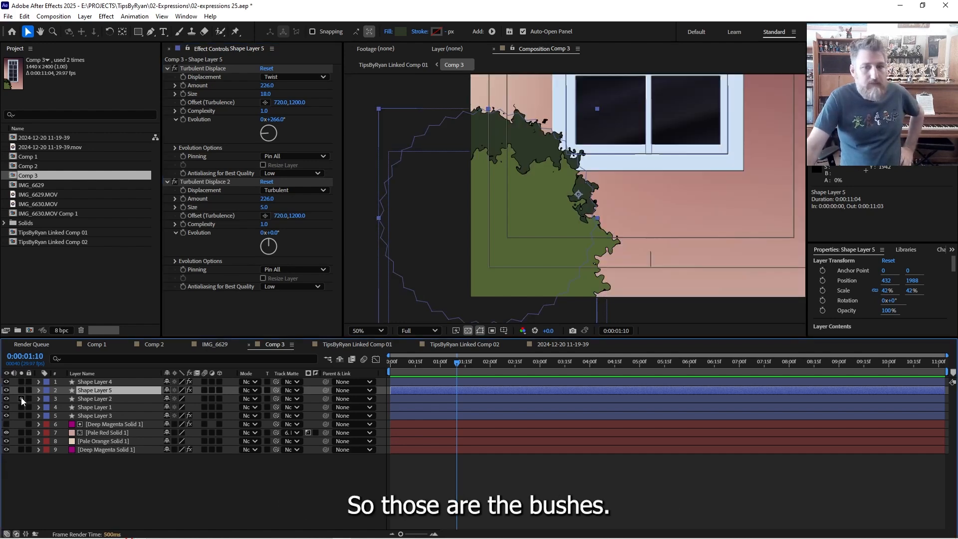
click(21, 399)
Examine the whole window frame and the places where its crossbars overlap.
drag(589, 190, 523, 292)
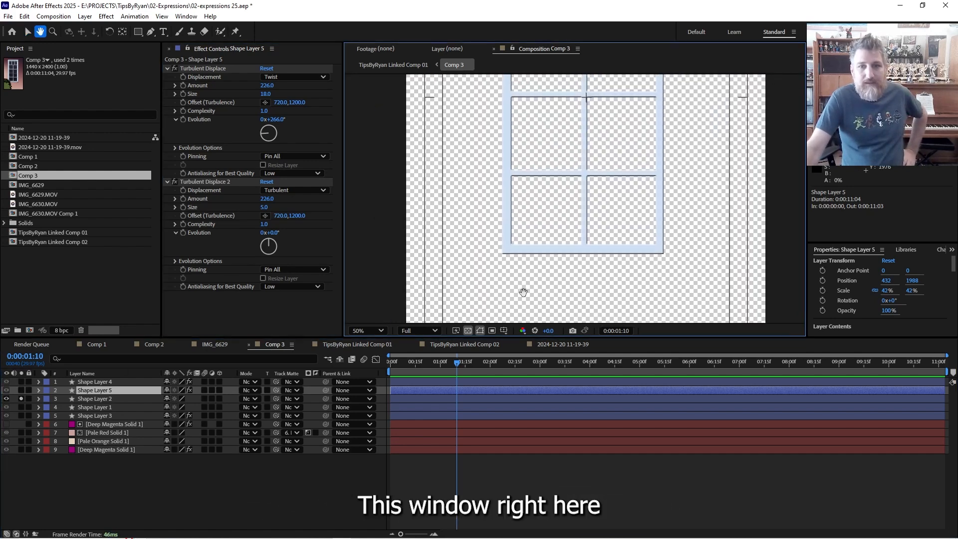
drag(562, 172, 522, 276)
scroll(545, 213, down, 3)
scroll(546, 214, up, 1)
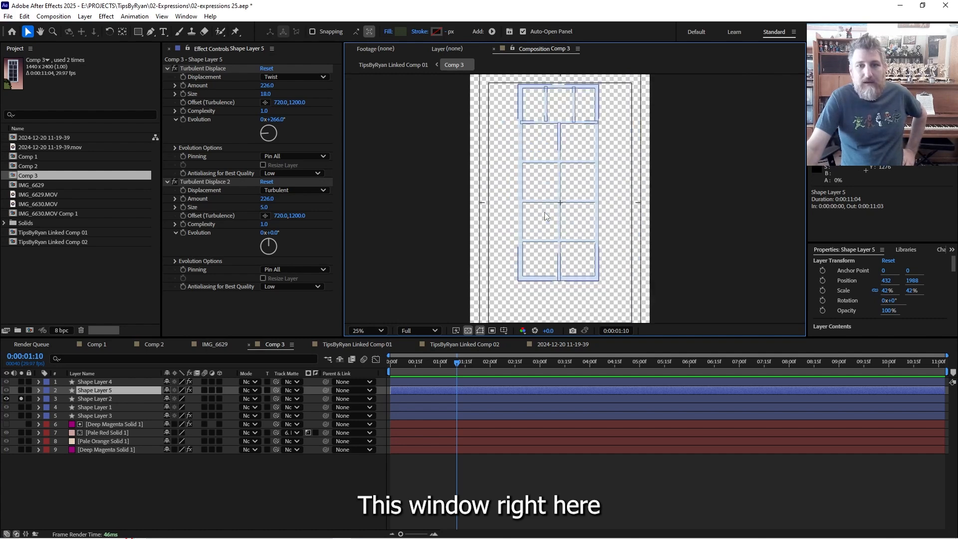
scroll(562, 219, up, 1)
drag(561, 220, 570, 263)
scroll(562, 245, up, 1)
drag(553, 229, 588, 313)
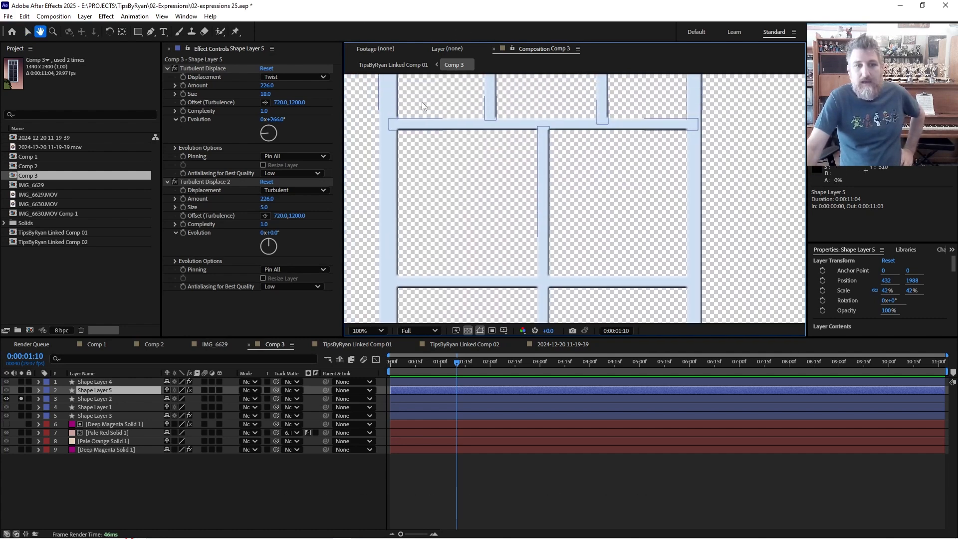
key(v)
scroll(616, 184, down, 1)
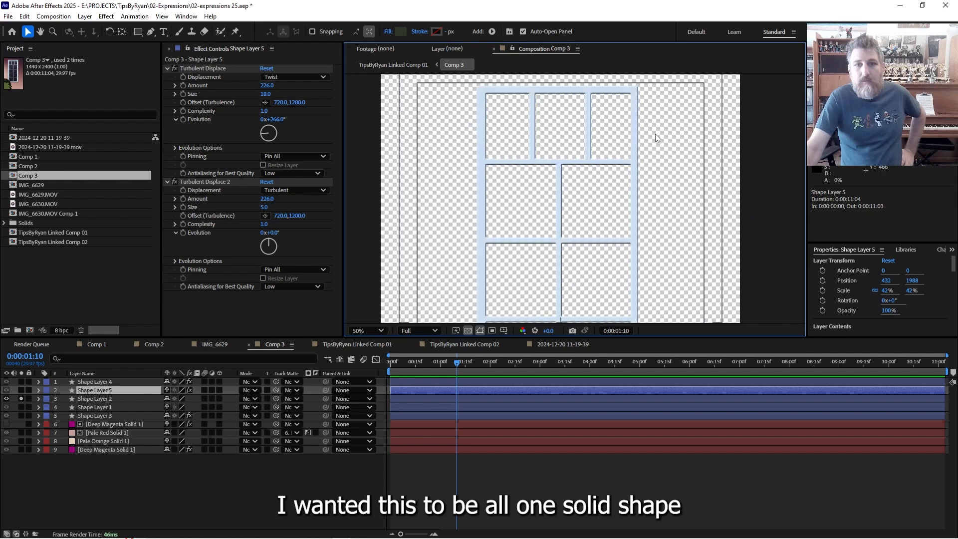
Expand Shape Layer 2 and bring up its available layer styles to point out Bevel and Emboss, without applying one.
click(35, 399)
click(39, 399)
right_click(82, 399)
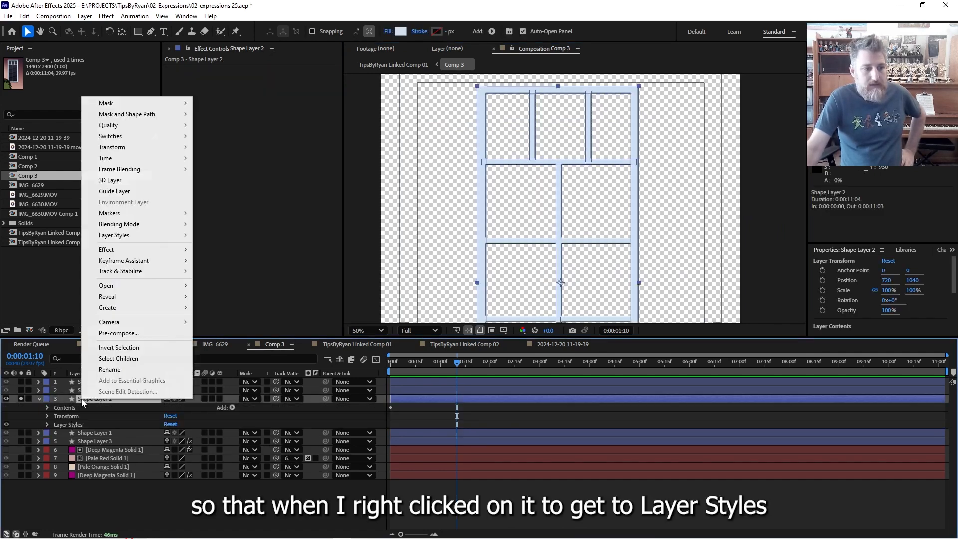
mouse_move(162, 236)
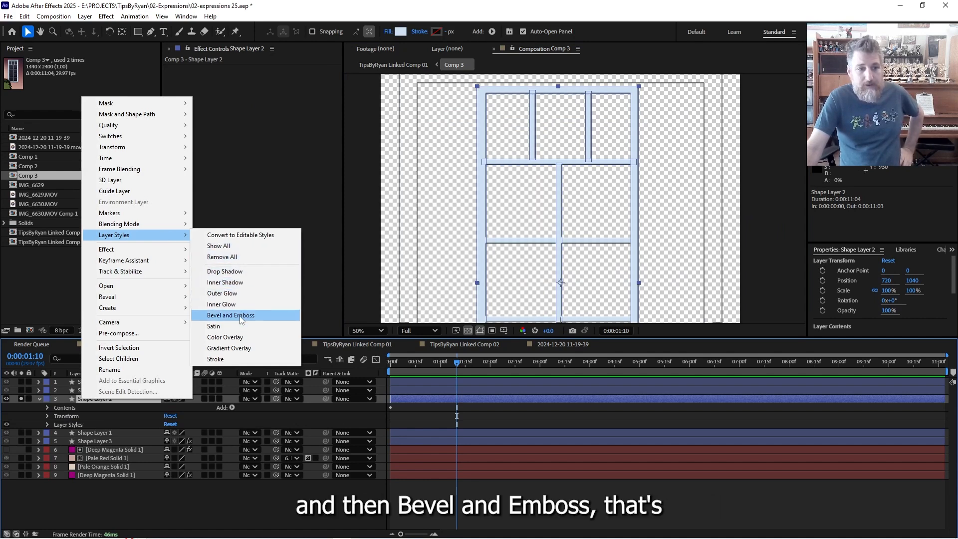
click(528, 215)
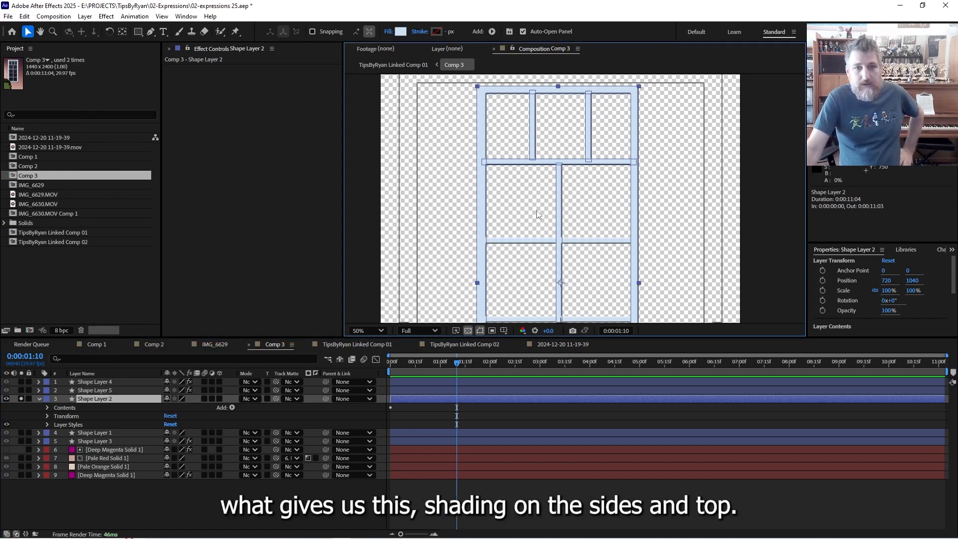
Deselect the layer and examine the bevel shading where the window frame's bars join.
scroll(537, 211, up, 2)
scroll(530, 215, down, 2)
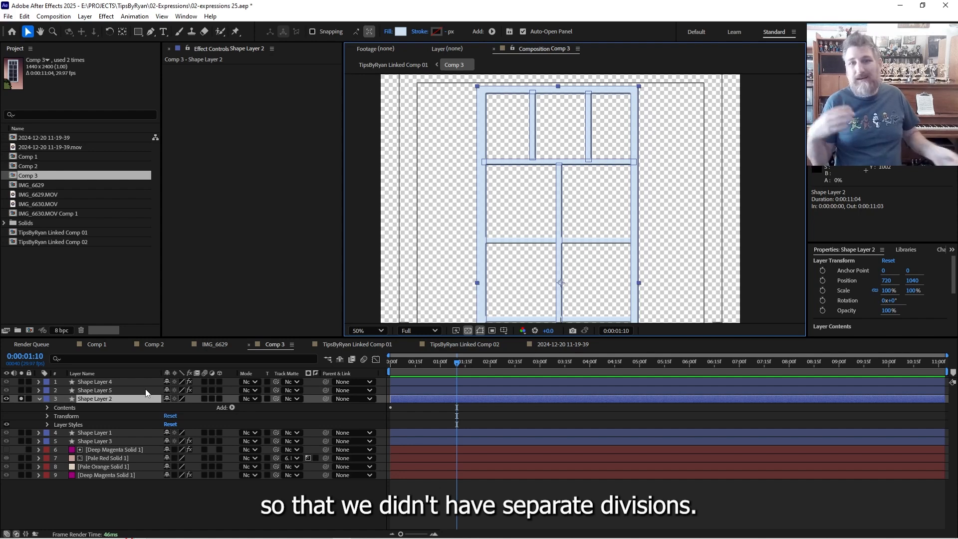
click(674, 170)
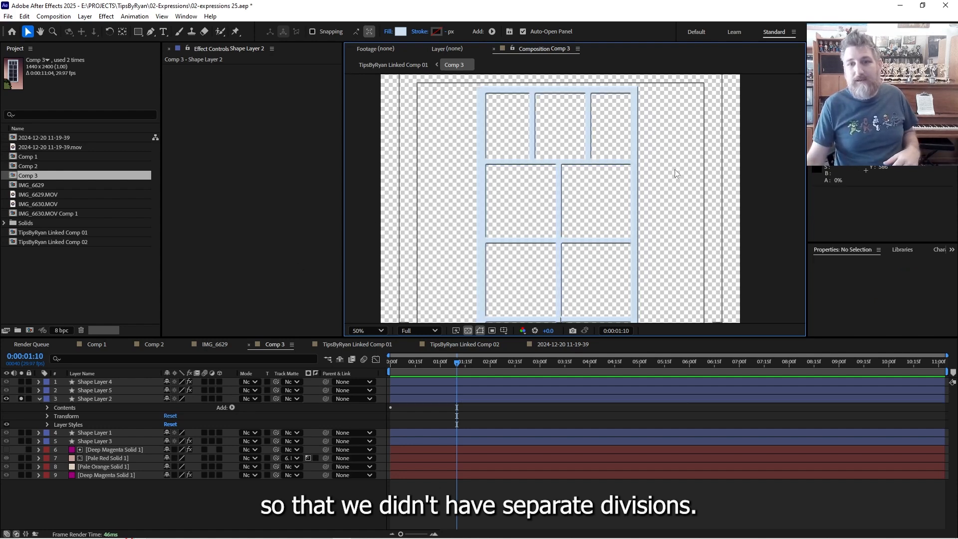
scroll(611, 164, up, 2)
drag(599, 185, 572, 293)
click(558, 158)
click(532, 409)
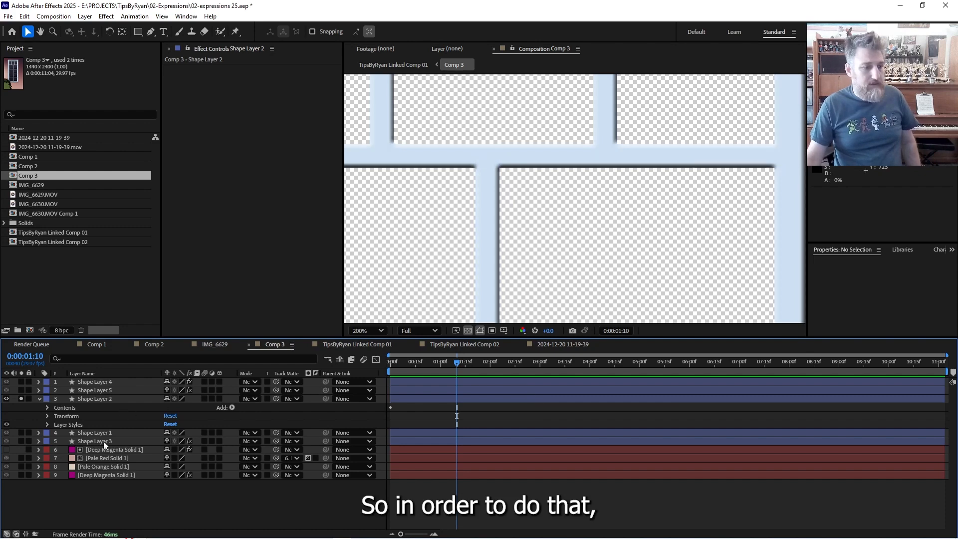
Expand Shape Layer 2's Contents to list its rectangles and select Rectangle 5.
click(98, 398)
click(48, 408)
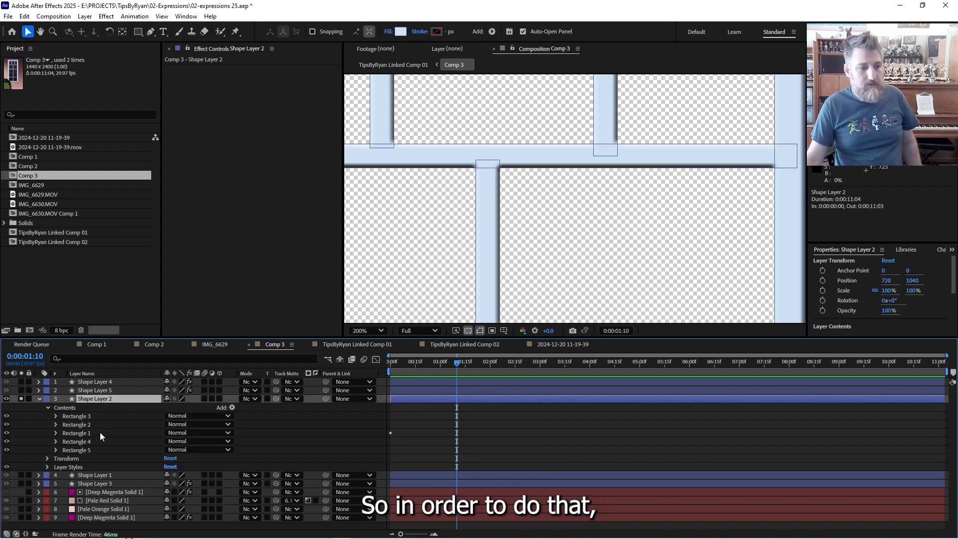
click(69, 450)
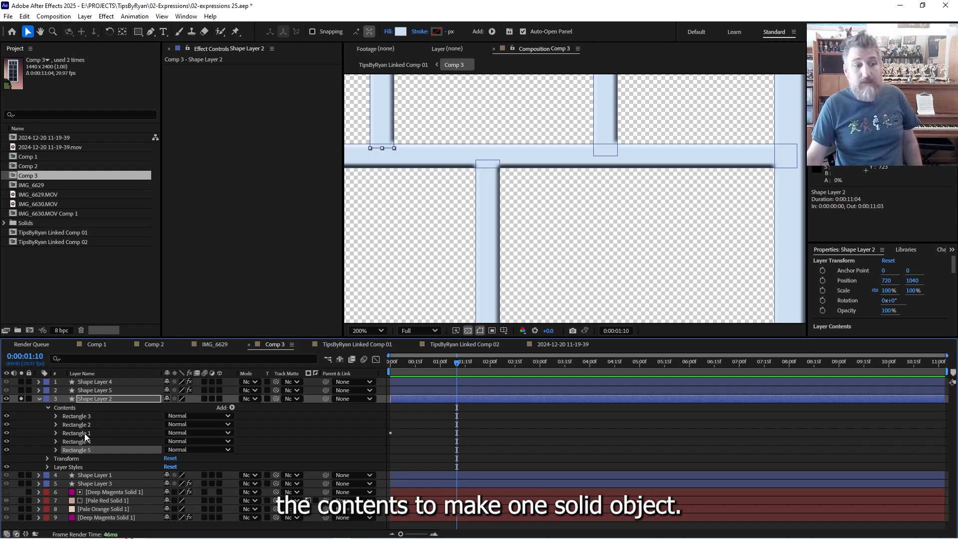
key(comma)
key(comma)
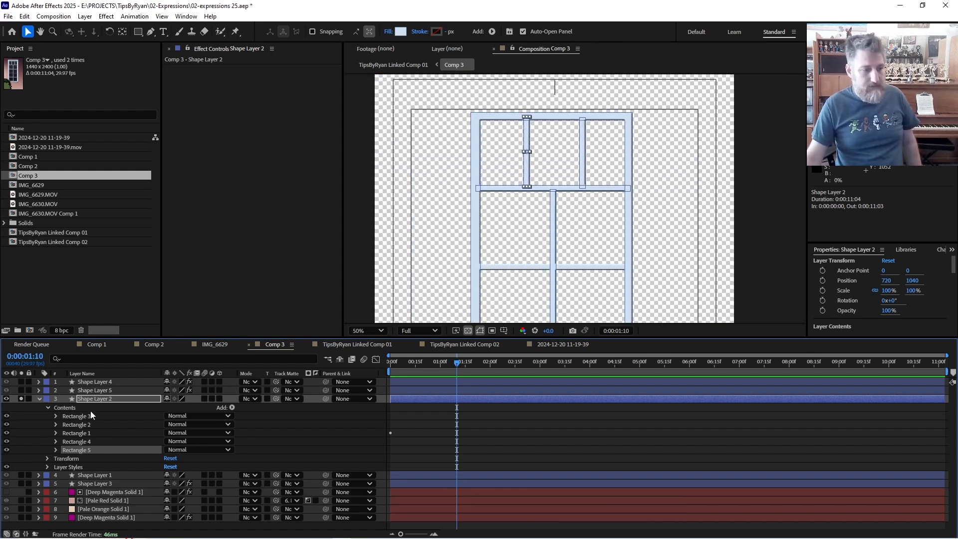
Hide all of Shape Layer 2's rectangles, then make only Rectangle 3 and Rectangle 2 visible again.
drag(6, 419, 6, 453)
click(6, 416)
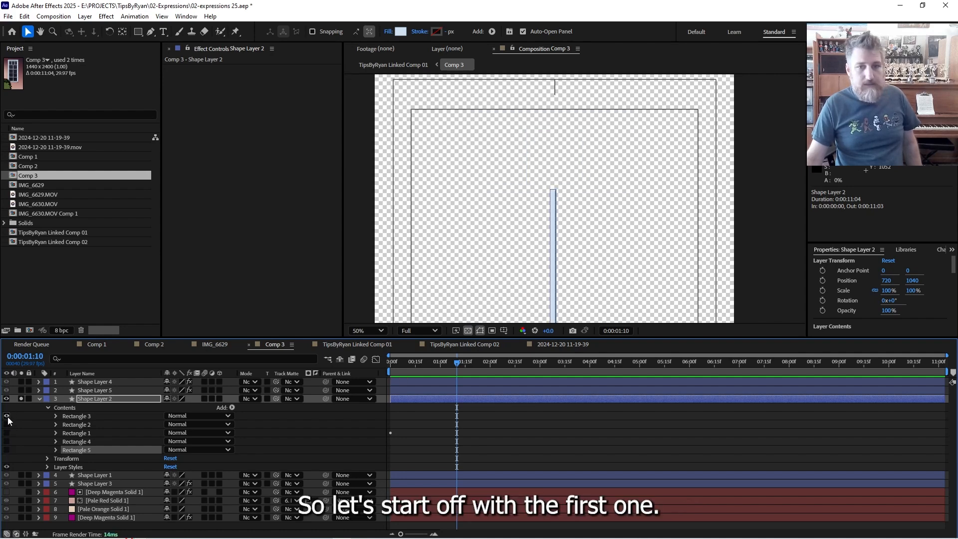
key(comma)
drag(508, 225, 501, 147)
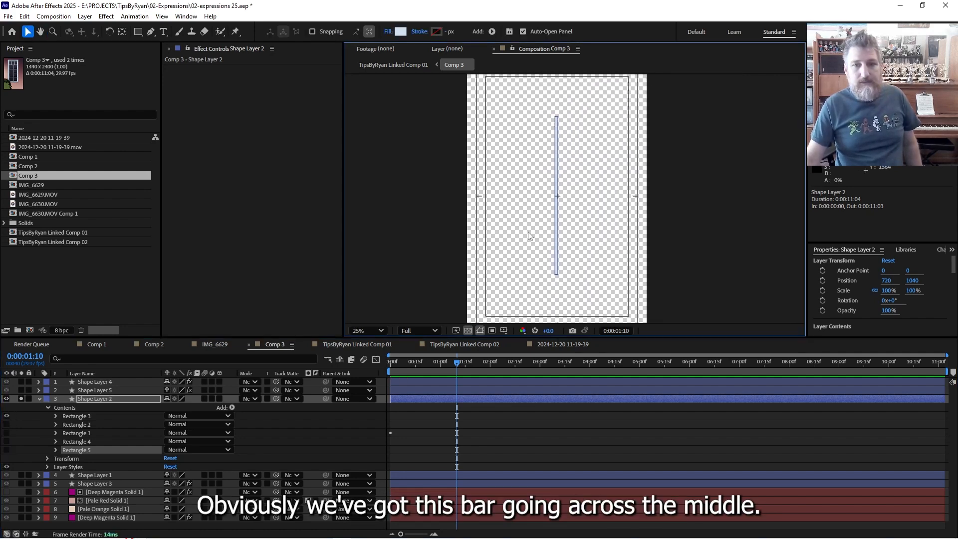
click(7, 425)
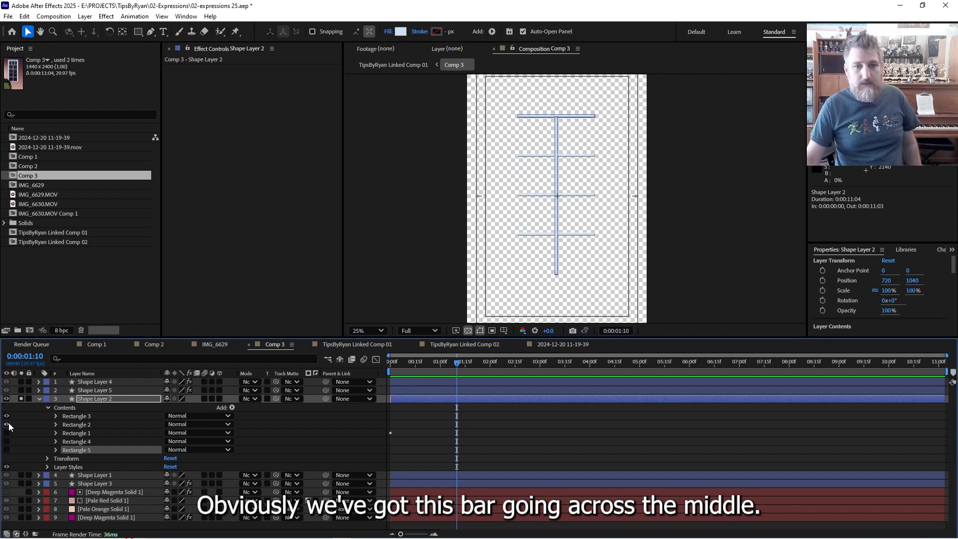
Expand Rectangle 2 and isolate its single original bar by hiding Rectangle 3 and disabling Repeater 1.
click(56, 425)
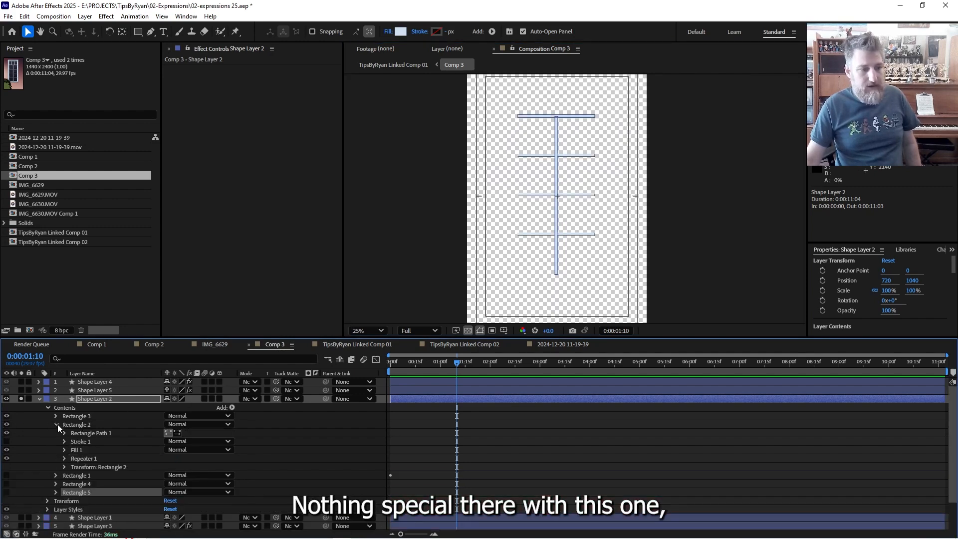
click(103, 433)
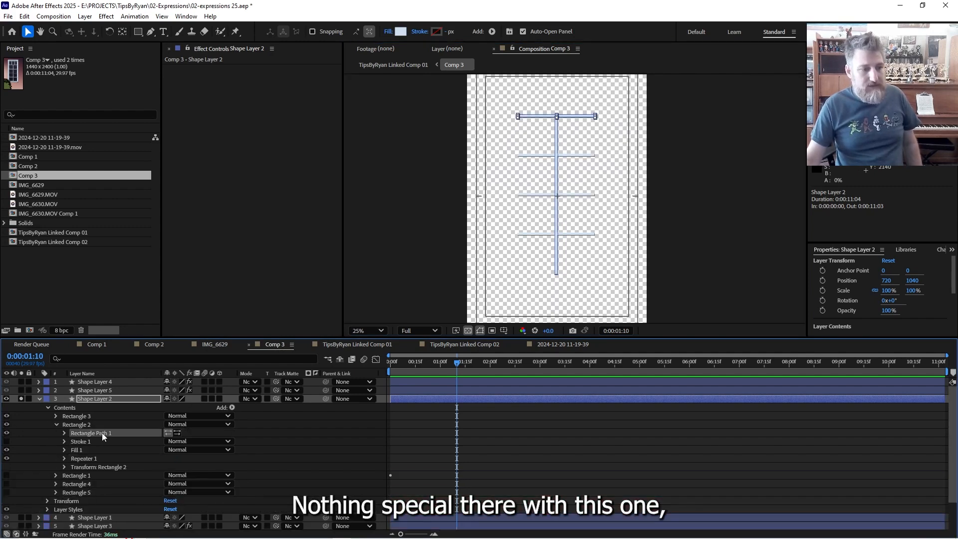
click(6, 416)
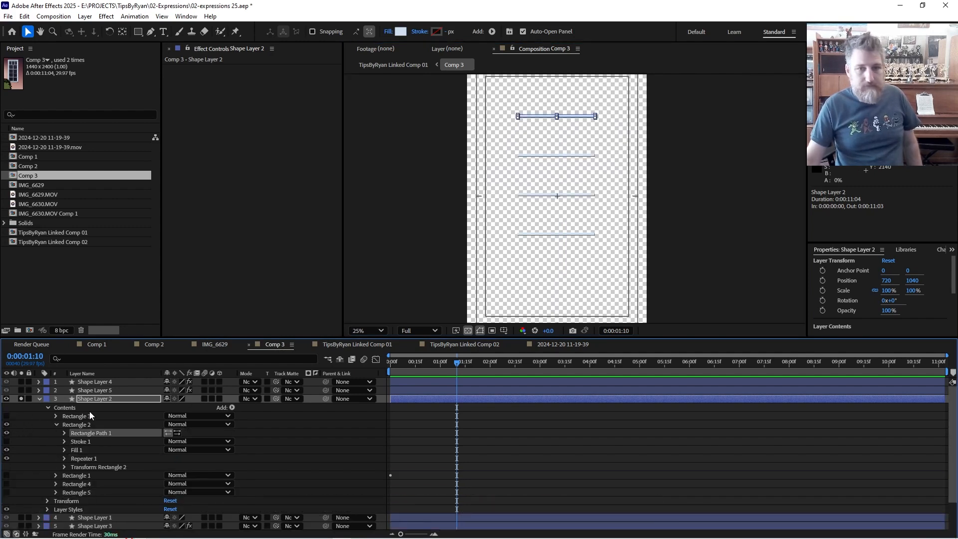
click(5, 459)
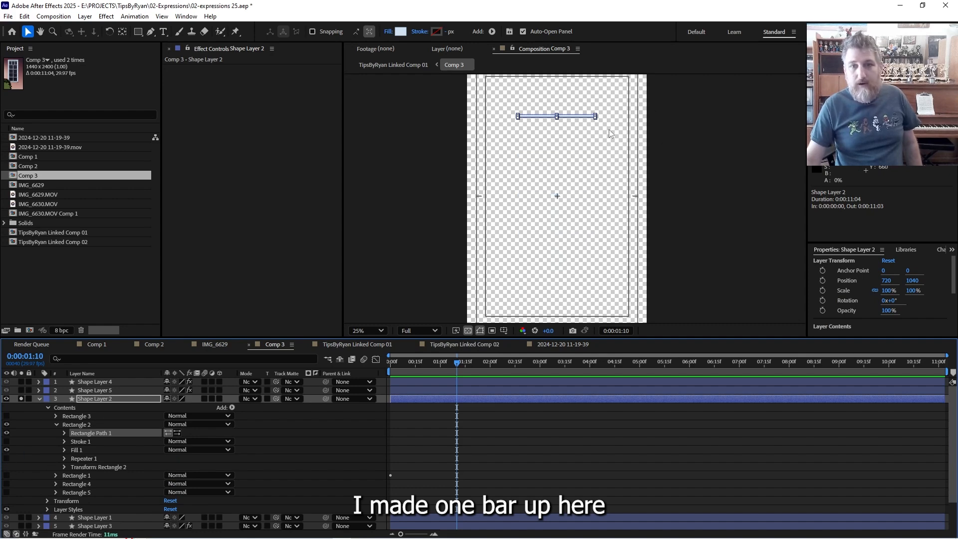
mouse_move(609, 130)
mouse_down()
mouse_move(597, 156)
mouse_move(598, 142)
mouse_up()
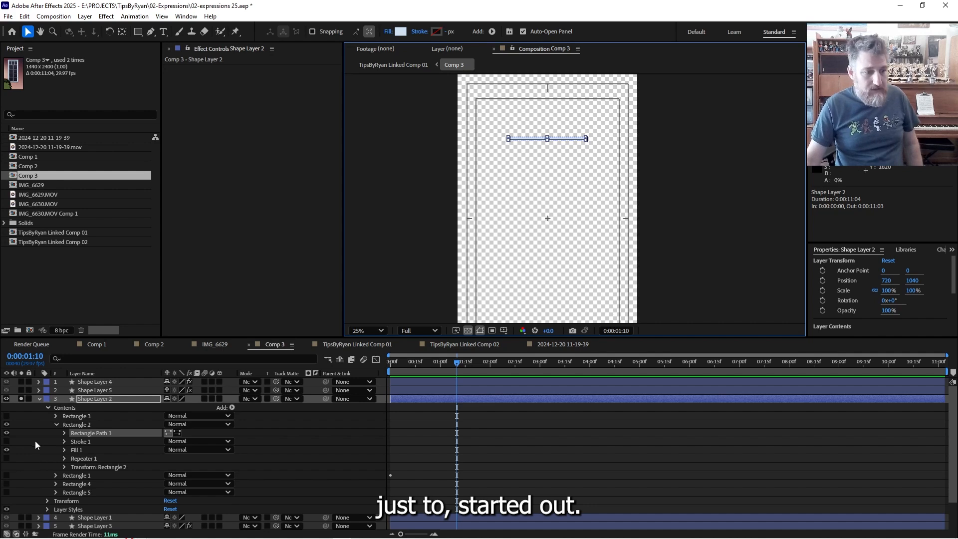
Expand Rectangle Path 1, try enlarging it to about 2196 by 85 and changing its height alone, and undo the size changes.
click(64, 433)
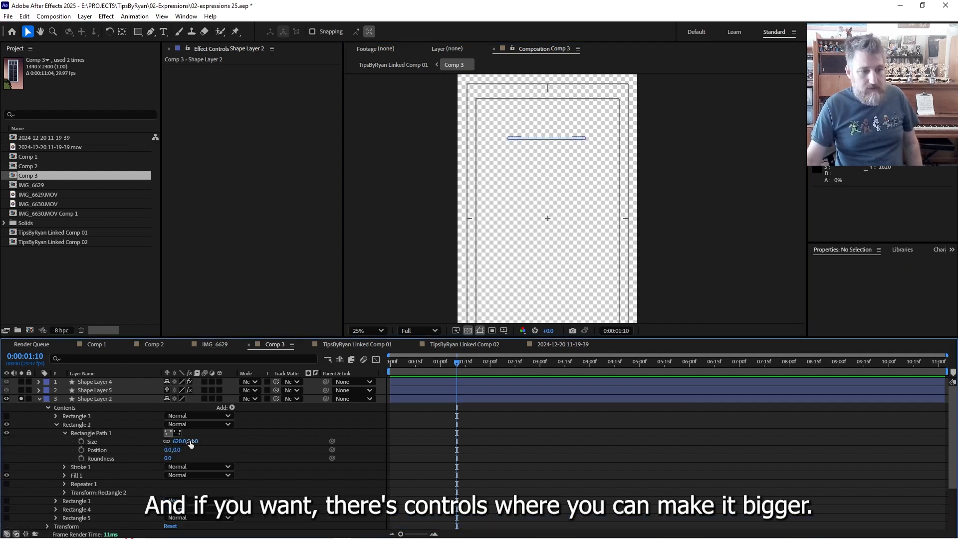
drag(190, 444, 208, 460)
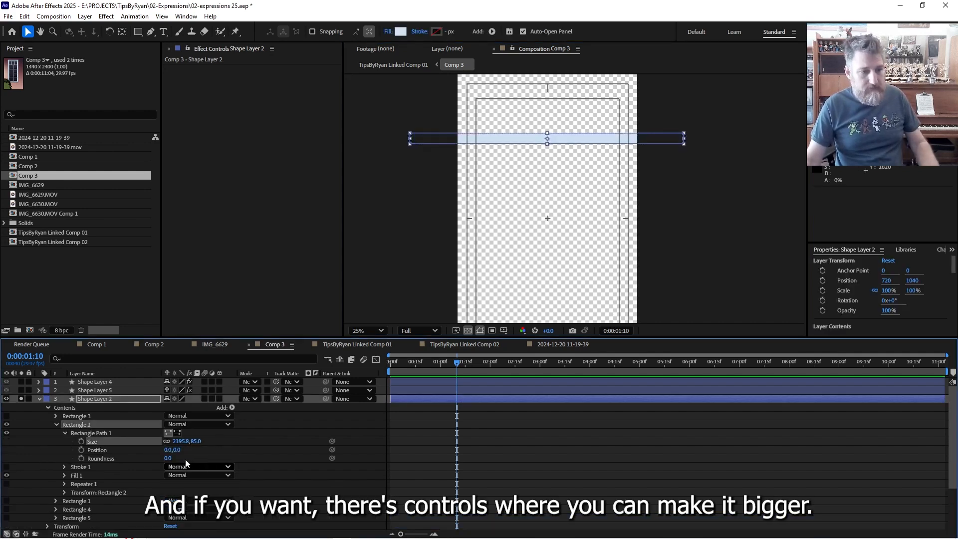
key(ctrl+z)
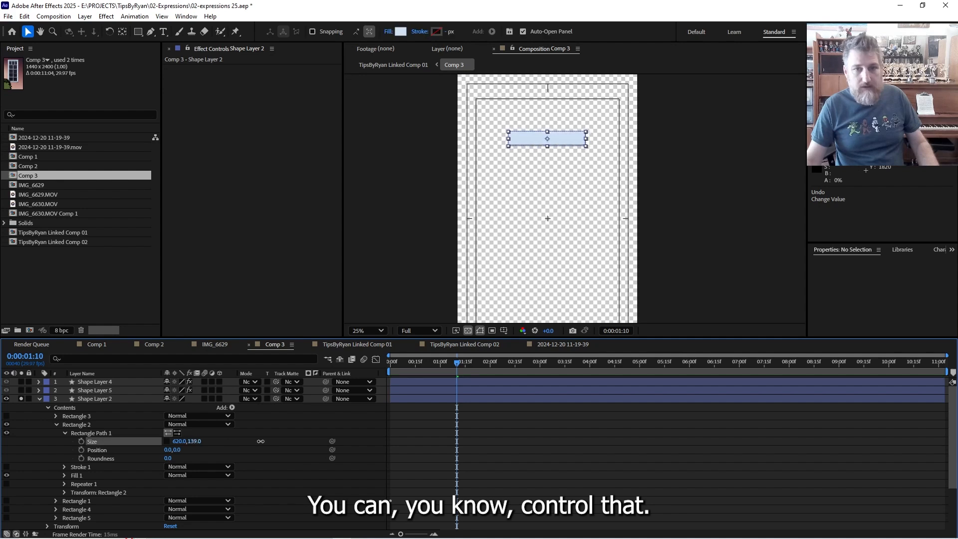
drag(261, 442, 312, 435)
key(ctrl+z)
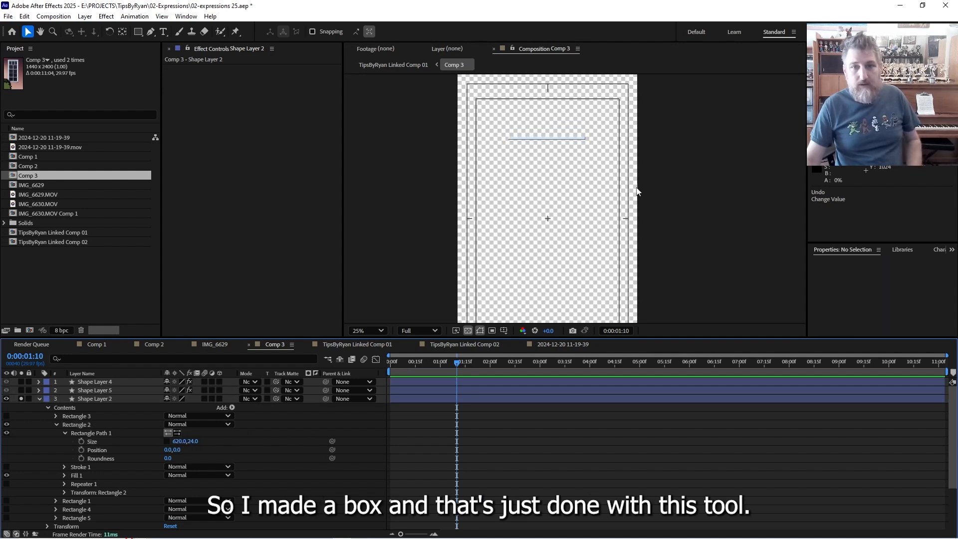
Draw a rectangle about 964 by 300 px below the bar as a new shape layer with the Rectangle tool, and undo it.
click(138, 31)
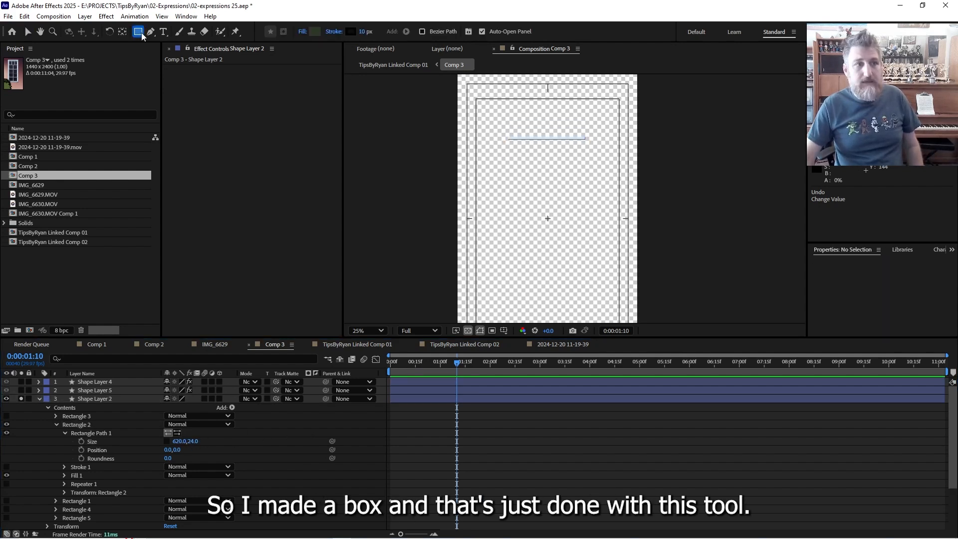
drag(504, 169, 623, 206)
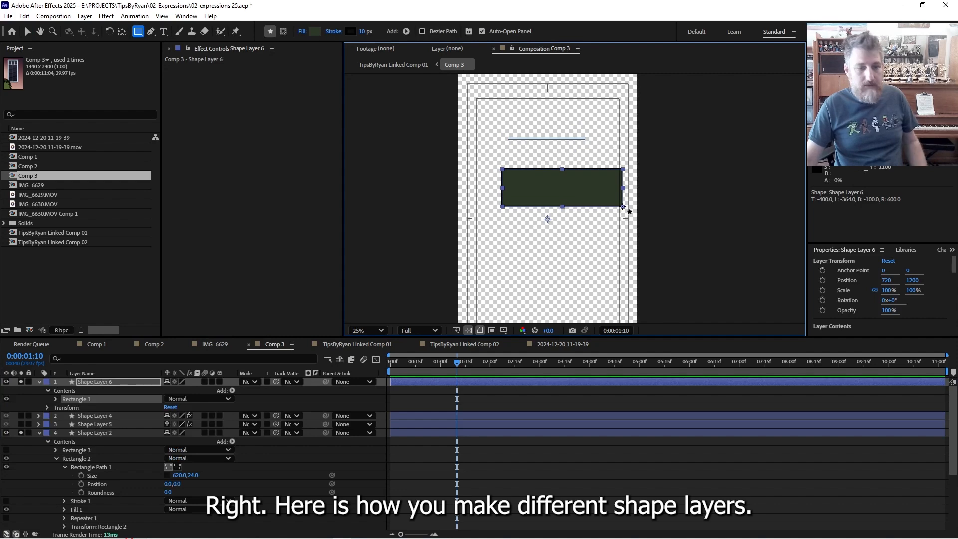
key(ctrl+z)
Select Rectangle 2 in Shape Layer 2 and add a second Repeater to it.
click(101, 397)
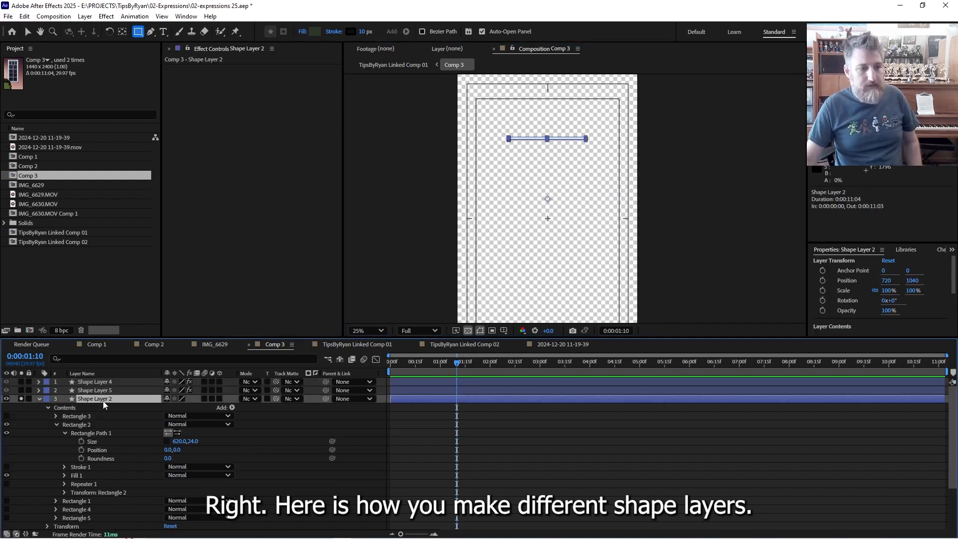
scroll(554, 187, up, 2)
drag(547, 179, 529, 253)
key(q)
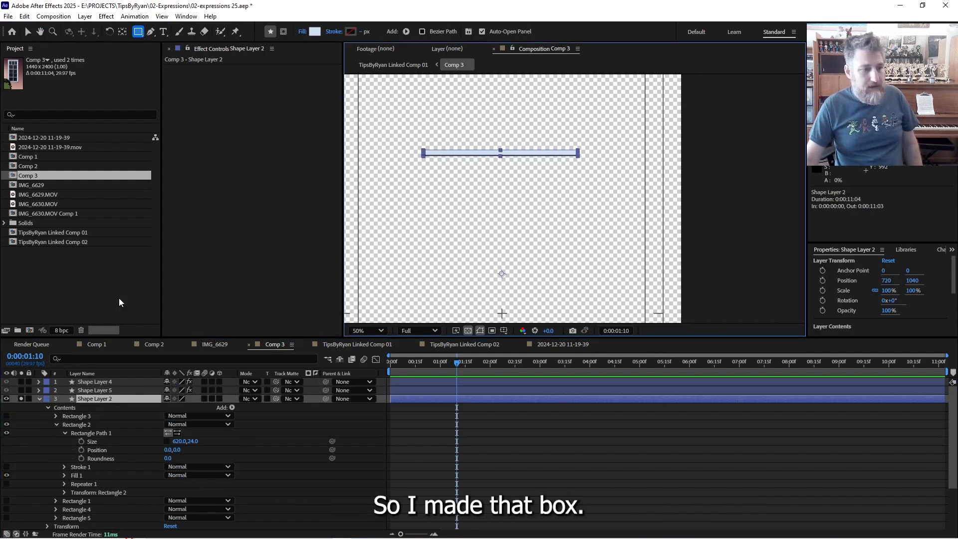
click(87, 425)
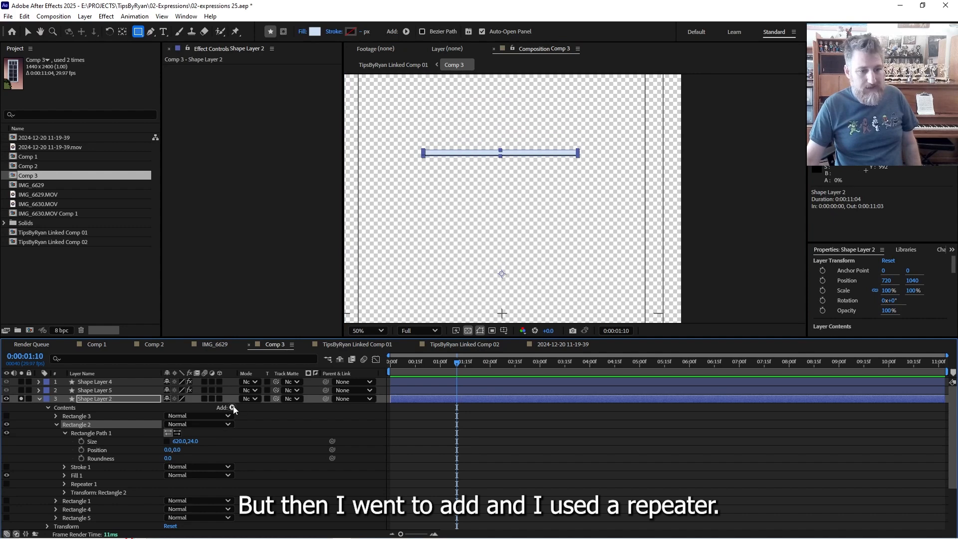
click(232, 407)
click(280, 331)
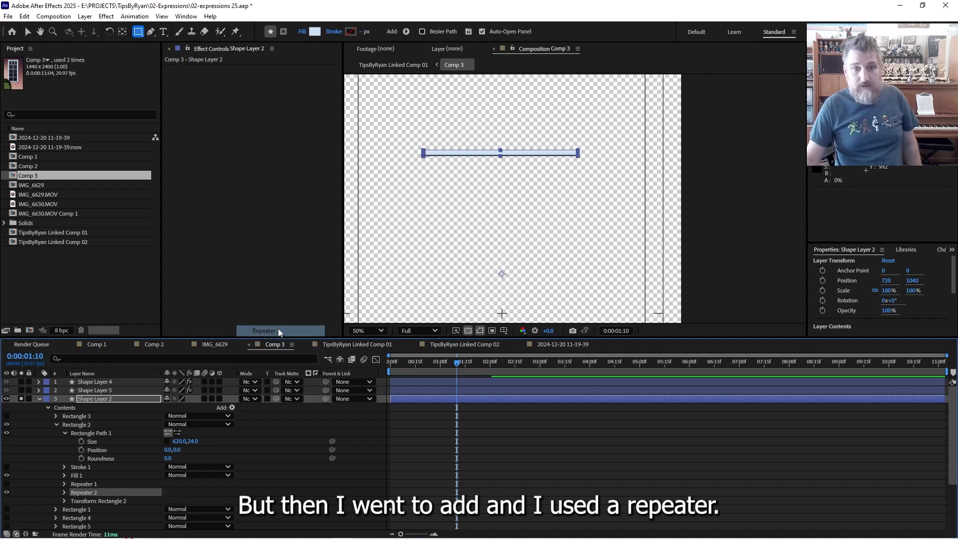
Expand Repeater 2 and set its number of copies to 4.
click(63, 493)
scroll(148, 496, down, 1)
click(168, 474)
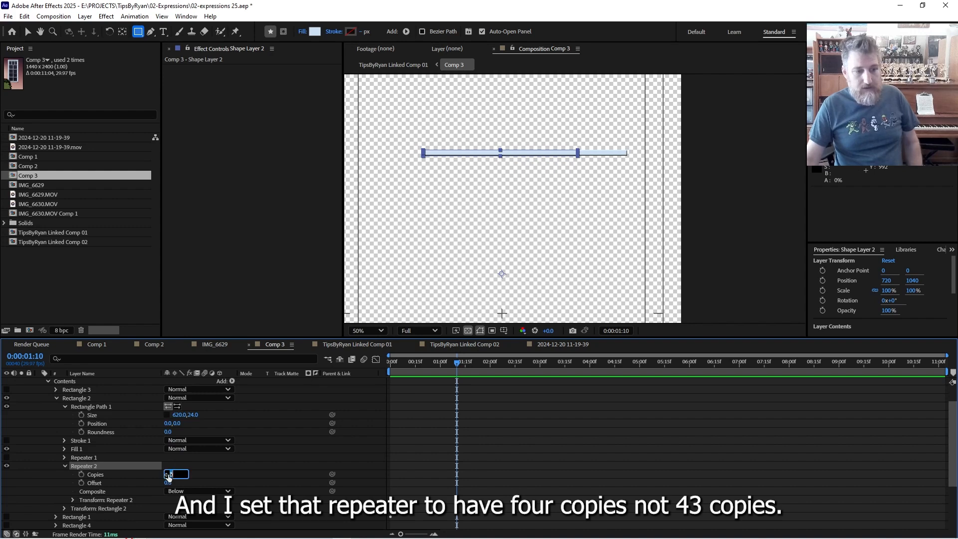
text(43)
key(BackSpace)
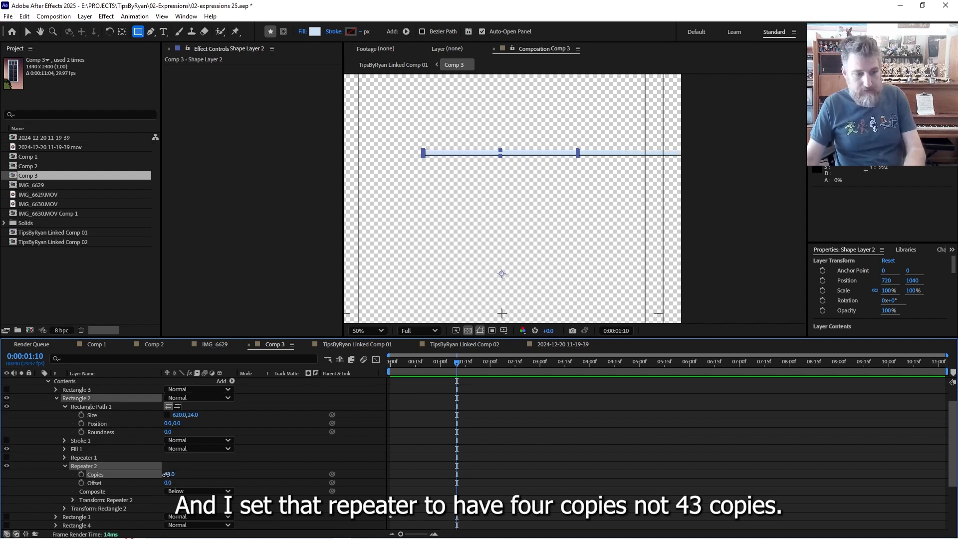
key(Return)
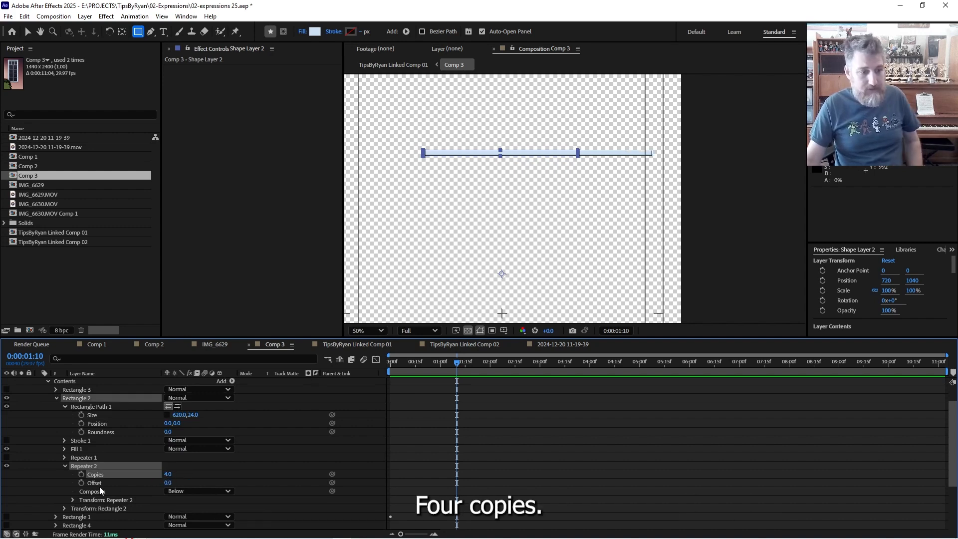
Set Repeater 2's transform position to 0, 217 so the copies stack vertically.
click(73, 500)
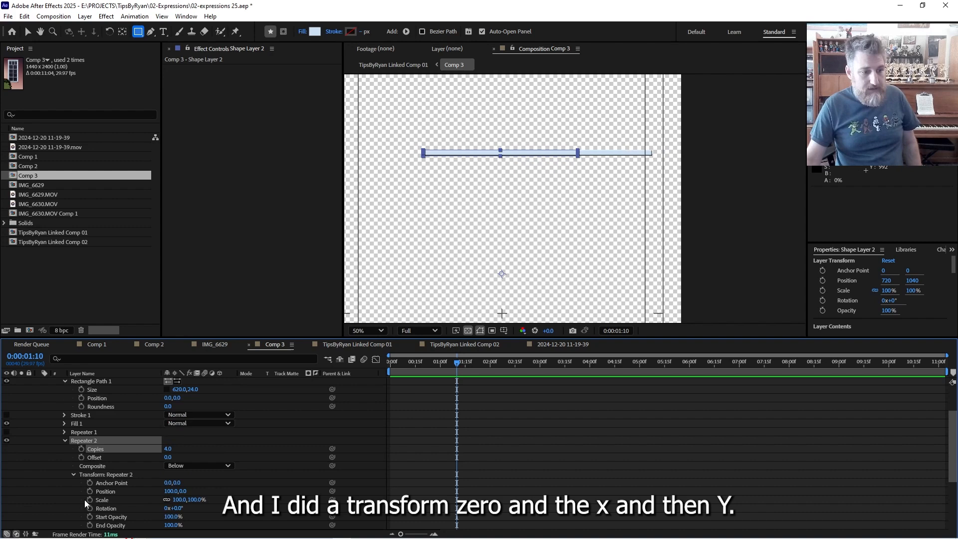
click(173, 492)
key(Tab)
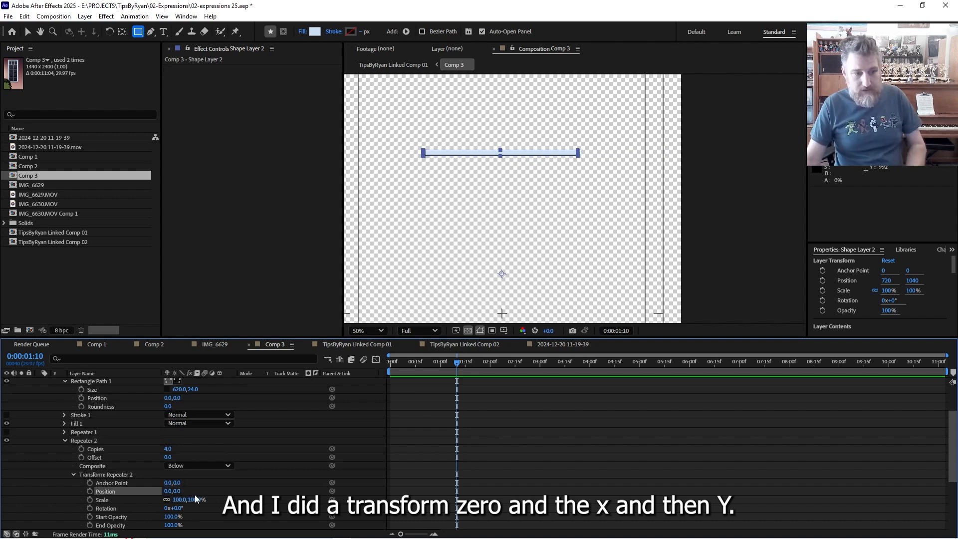
text(108)
key(Return)
drag(242, 477, 294, 479)
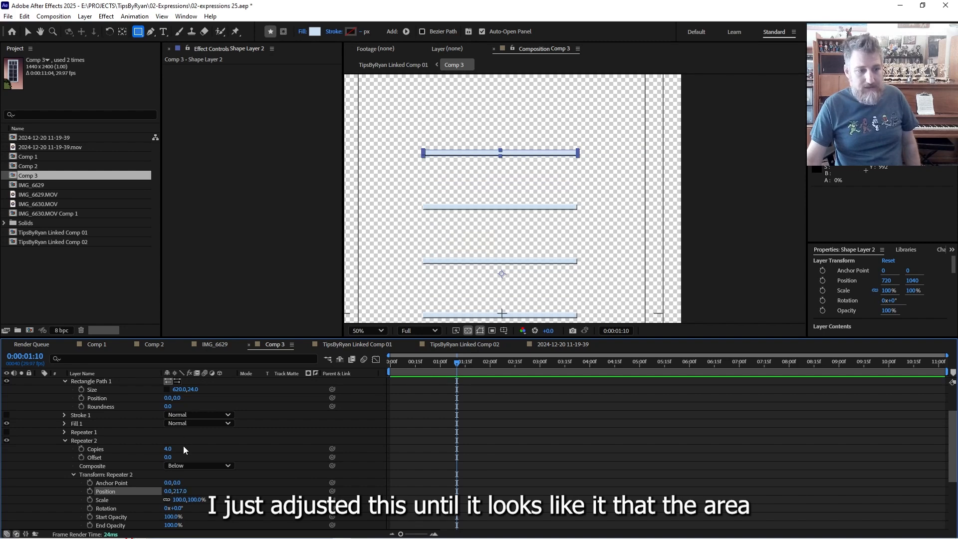
Delete Repeater 2 from Rectangle 2.
scroll(124, 438, down, 2)
click(91, 415)
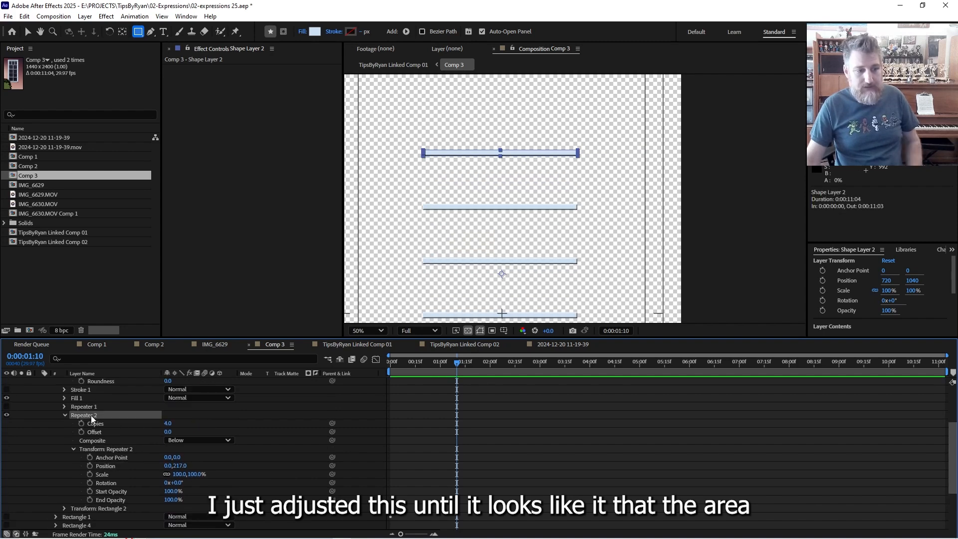
key(Delete)
Re-enable Repeater 1 and expand its properties and transform to examine the copies and position settings of the bars.
click(83, 423)
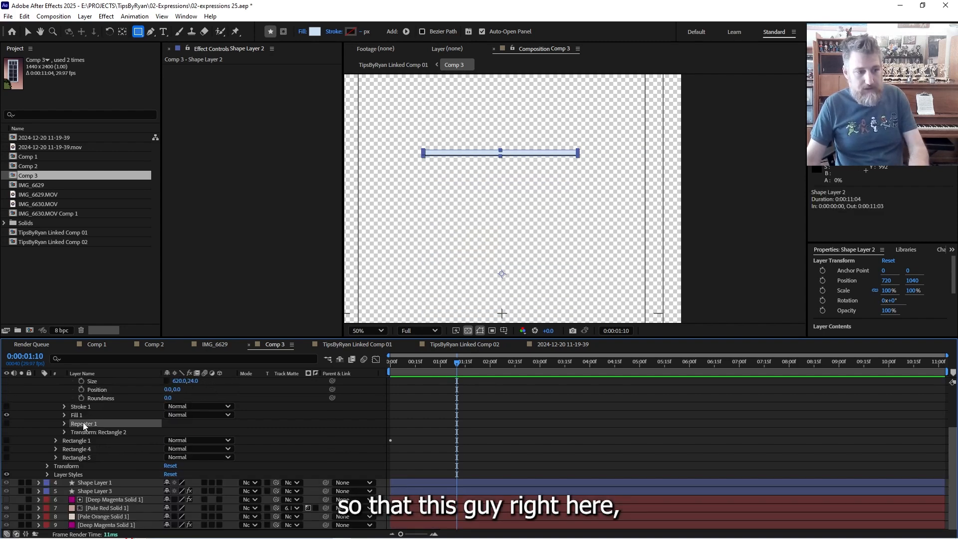
click(6, 423)
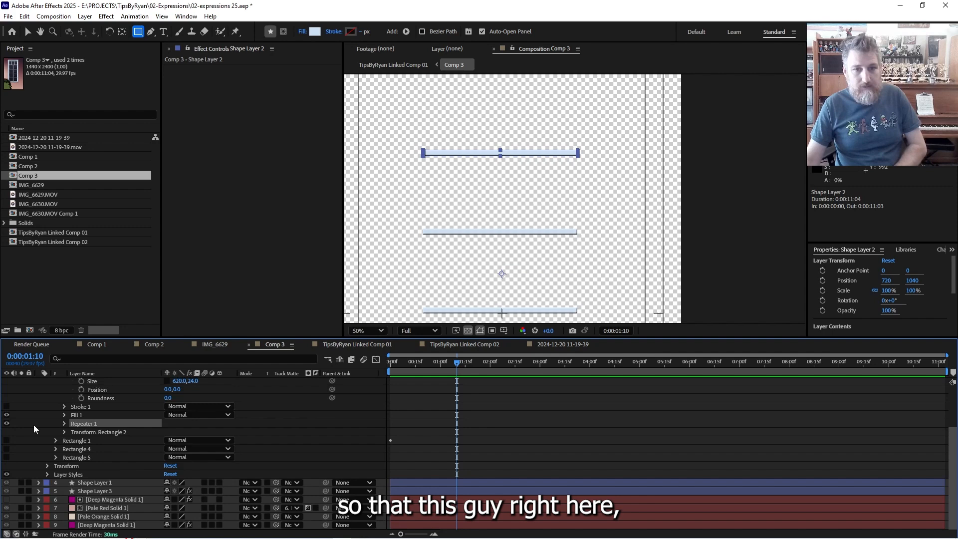
click(64, 424)
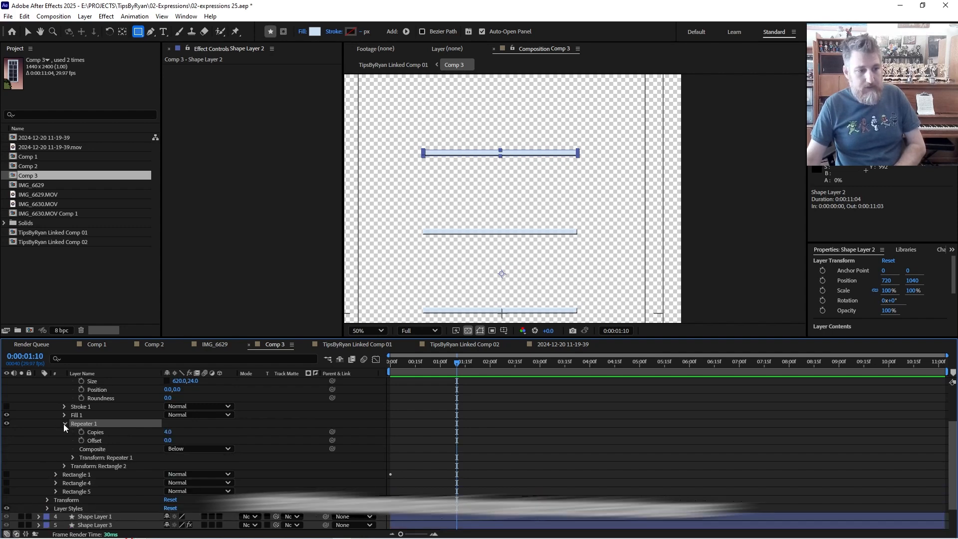
click(73, 458)
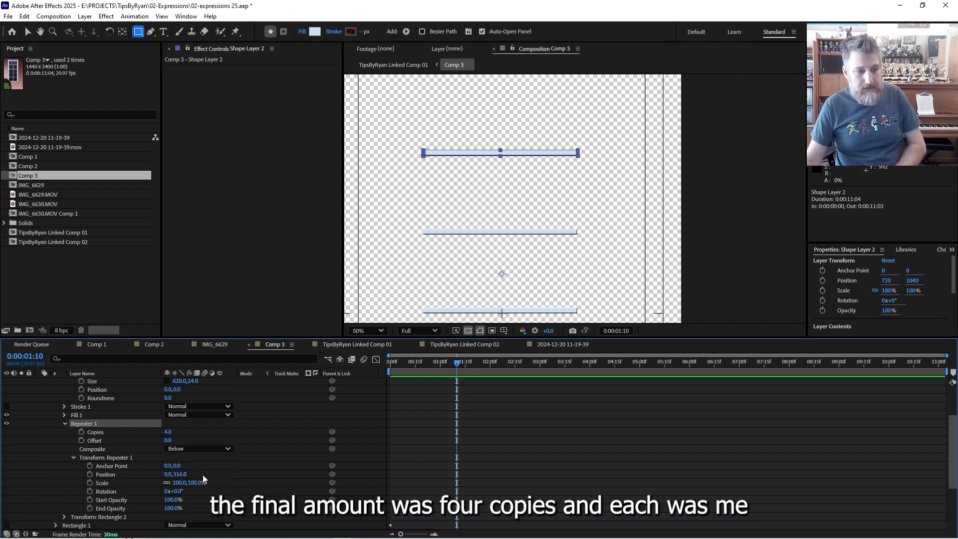
key(comma)
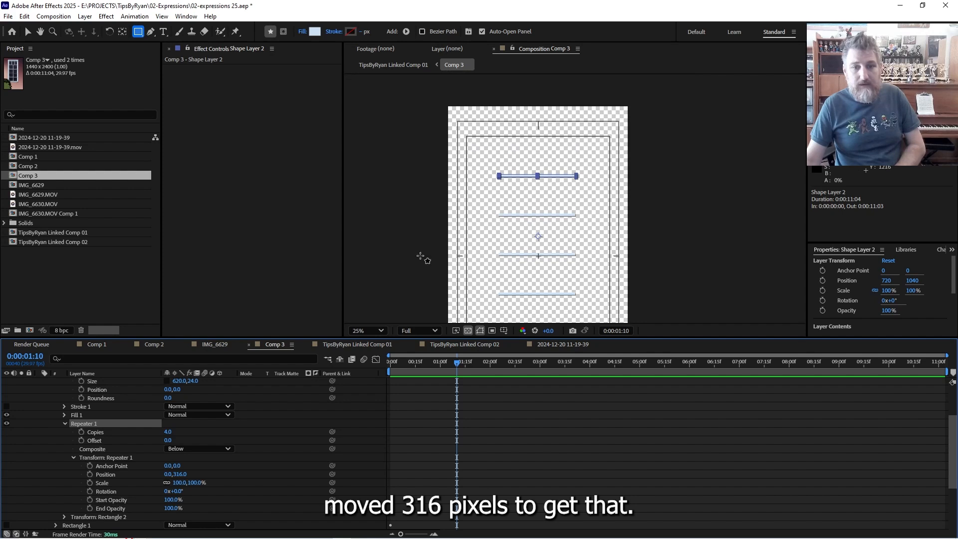
Make Rectangle 3 visible again alongside the repeated bars and collapse Rectangle 2.
scroll(26, 410, up, 1)
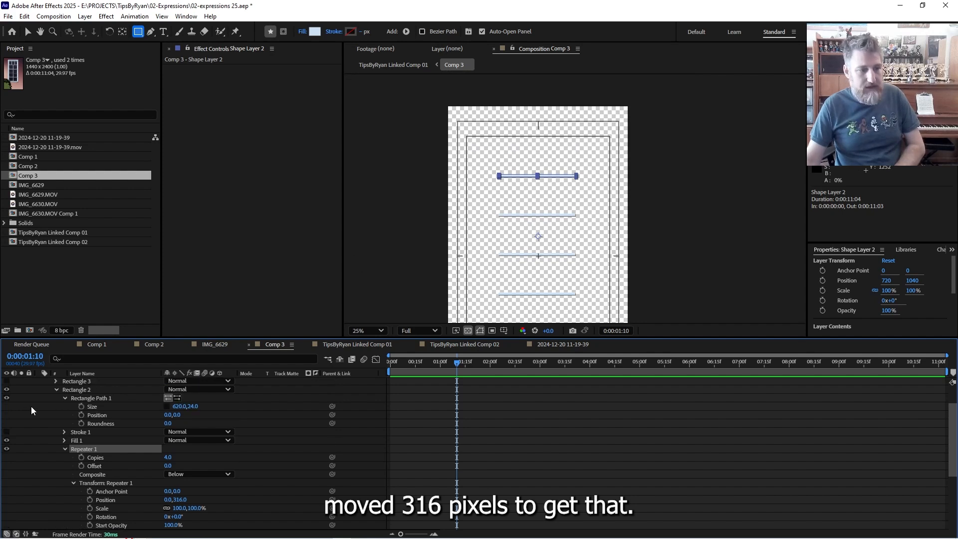
click(7, 381)
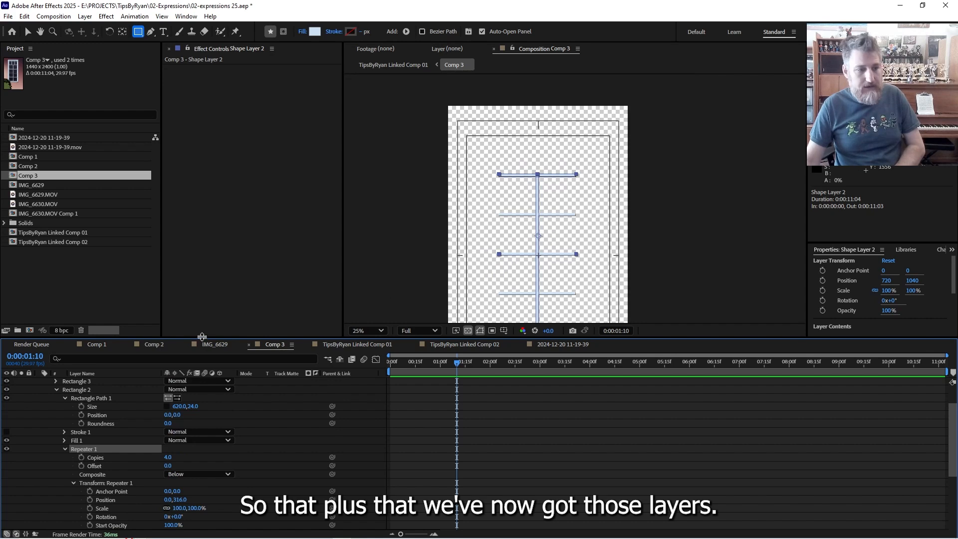
click(58, 389)
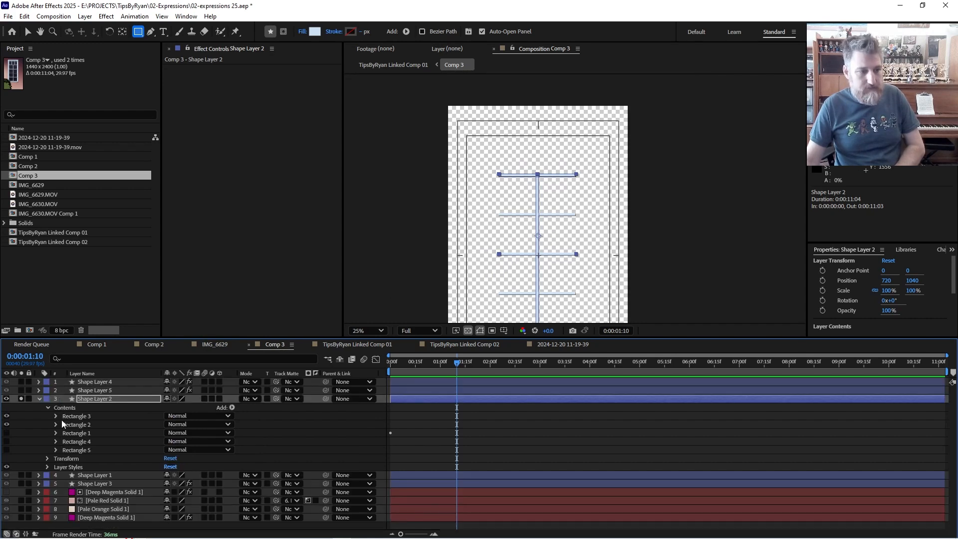
Select Rectangle 1, show it briefly and hide it again, and make Rectangle 4 visible.
click(64, 434)
click(6, 433)
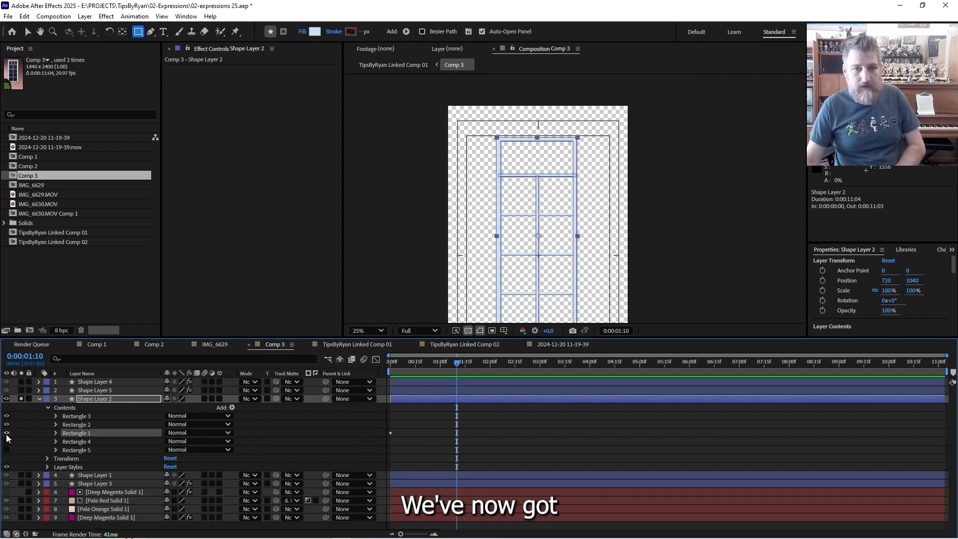
click(7, 433)
click(6, 441)
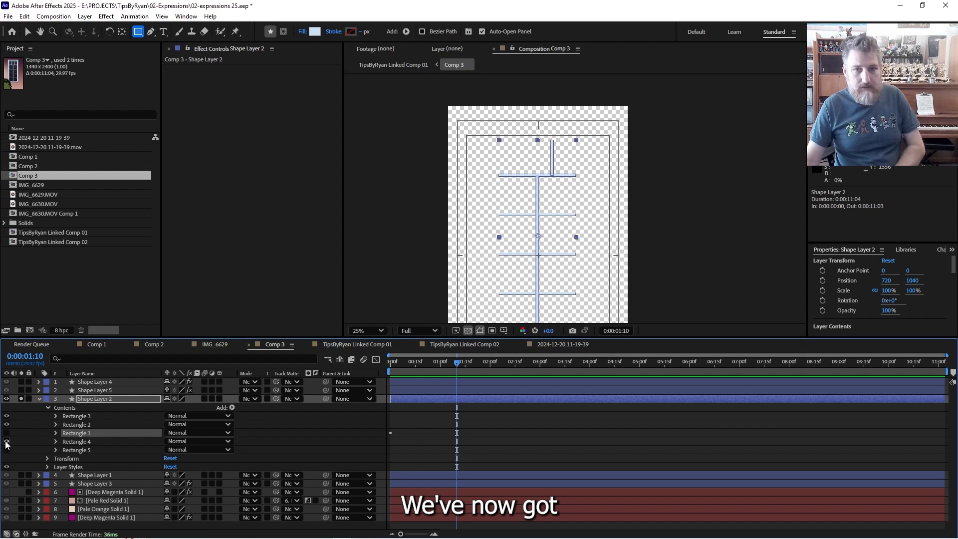
Make Rectangle 5 visible and compare the two short vertical bars above the crossbar.
click(7, 450)
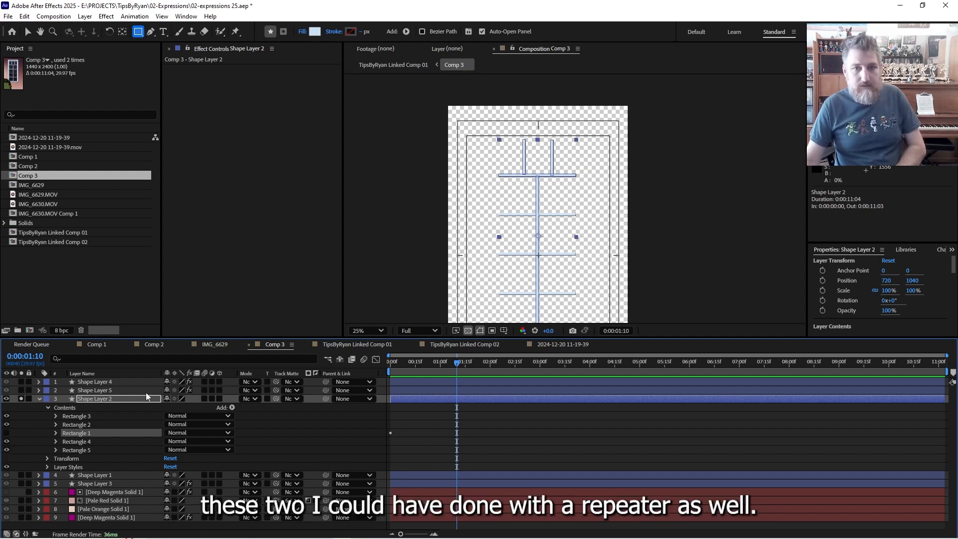
scroll(579, 185, up, 2)
drag(580, 184, 578, 234)
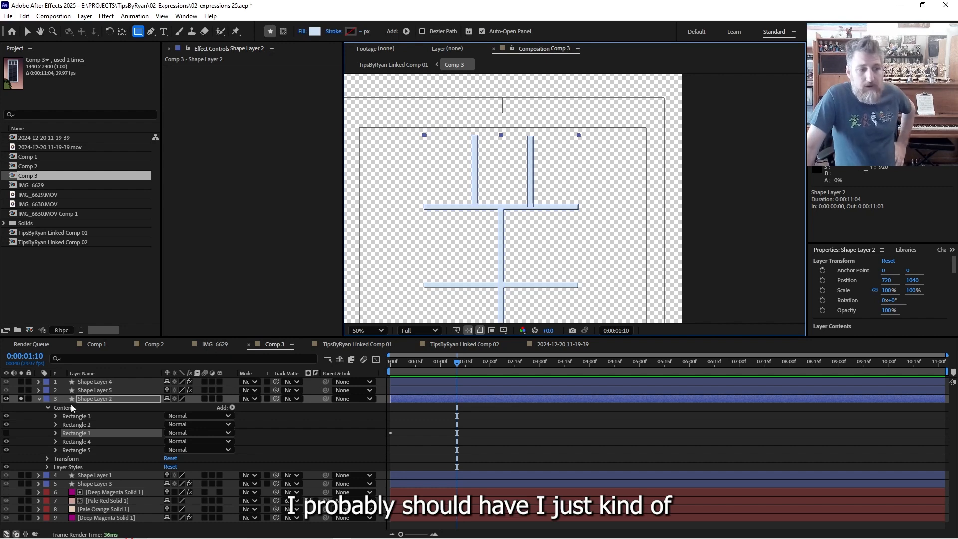
Identify Rectangle 5 as one of the two short upper vertical bars and delete it from Shape Layer 2.
click(71, 447)
click(70, 437)
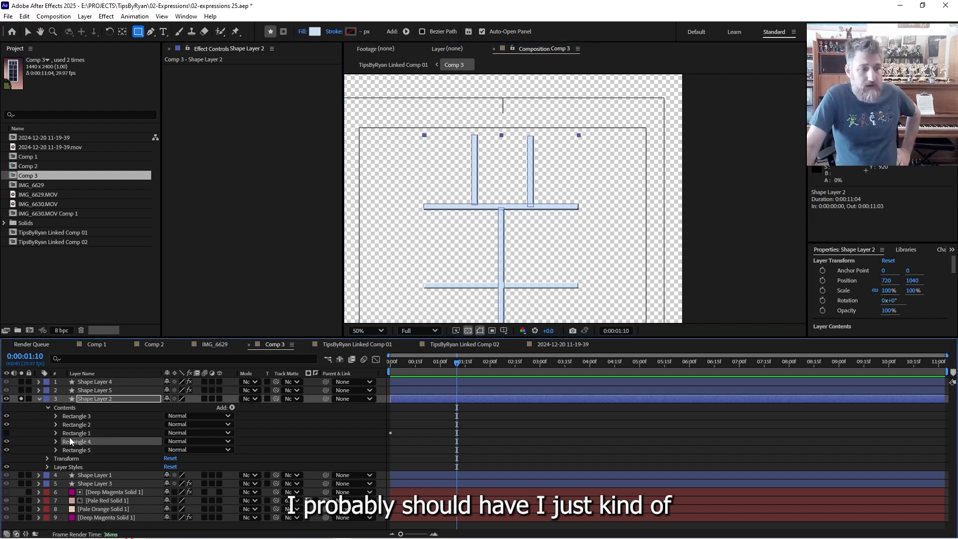
click(55, 450)
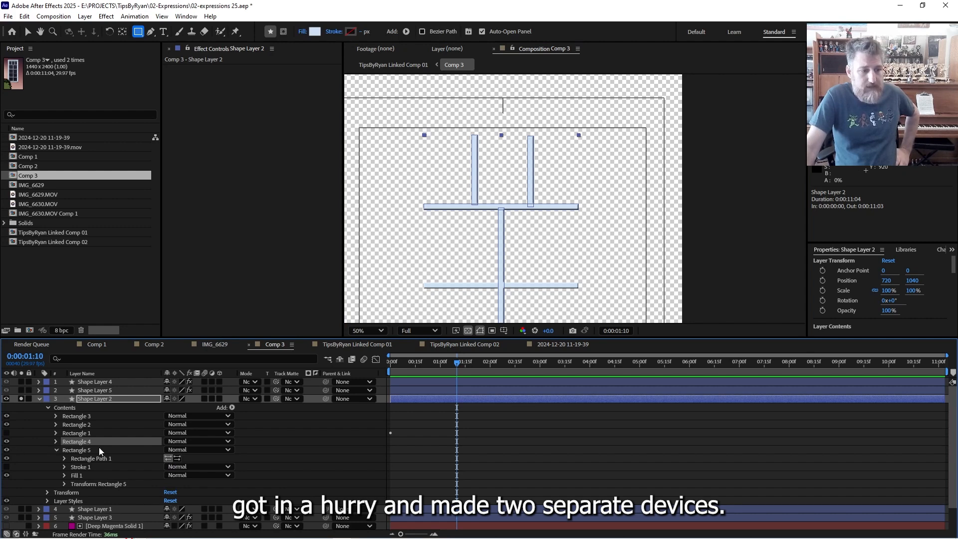
click(84, 451)
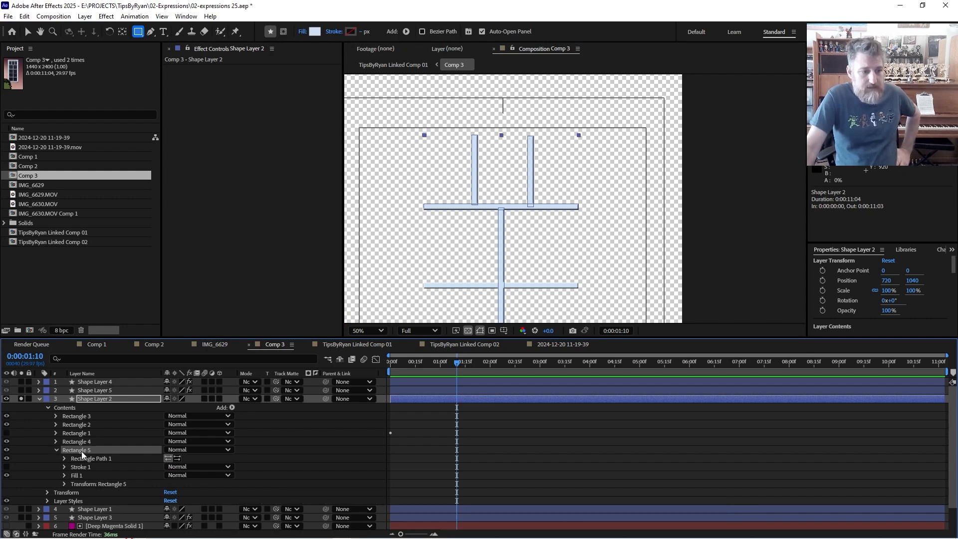
click(6, 451)
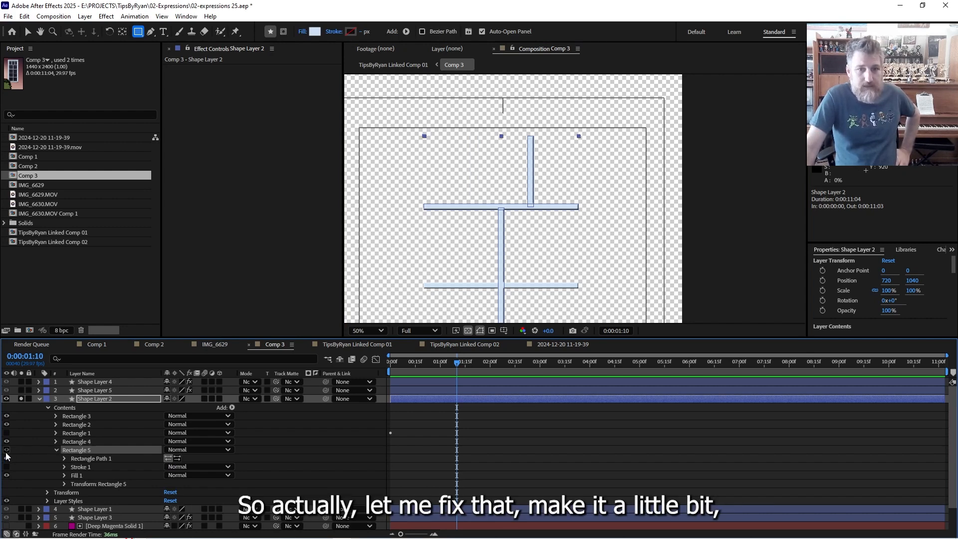
key(Delete)
Add a Repeater to Rectangle 4, the remaining short vertical bar.
click(78, 443)
click(57, 441)
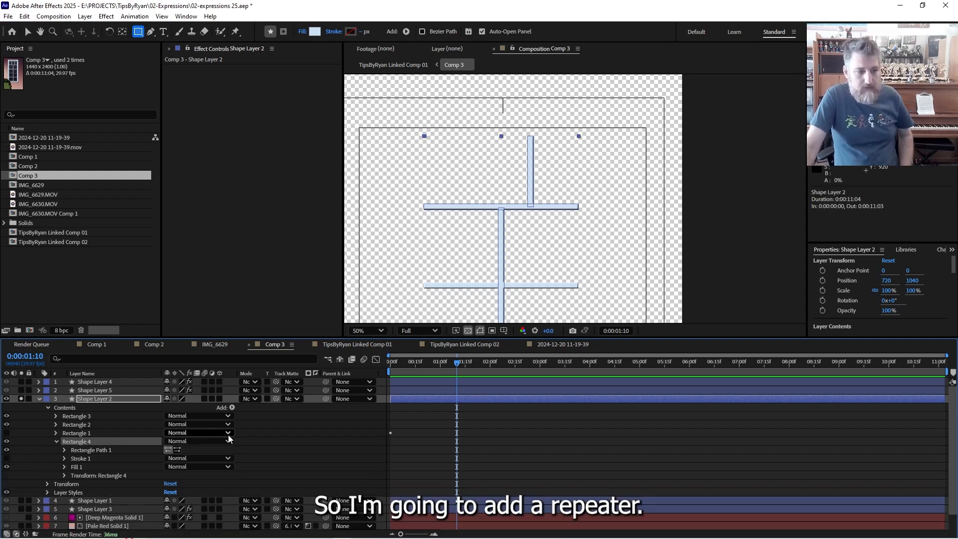
click(232, 408)
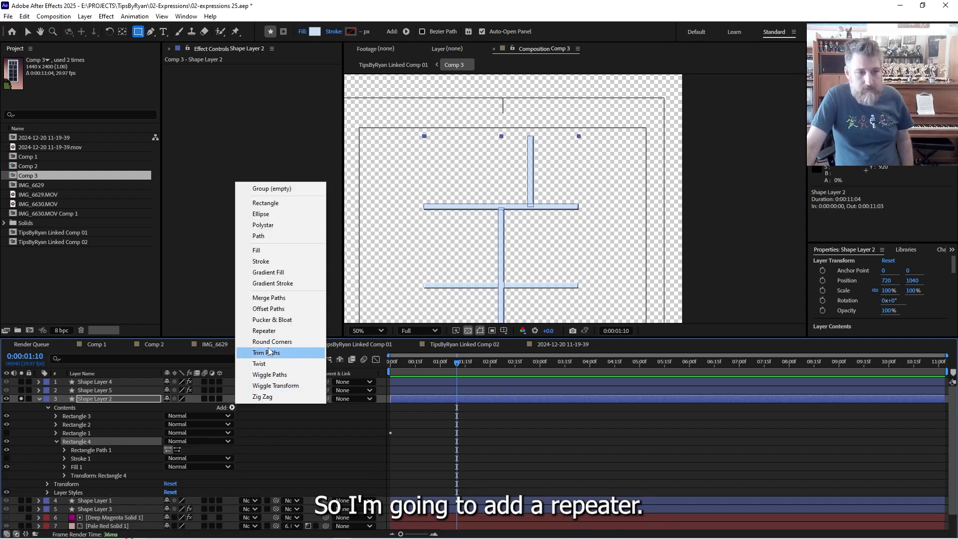
click(264, 331)
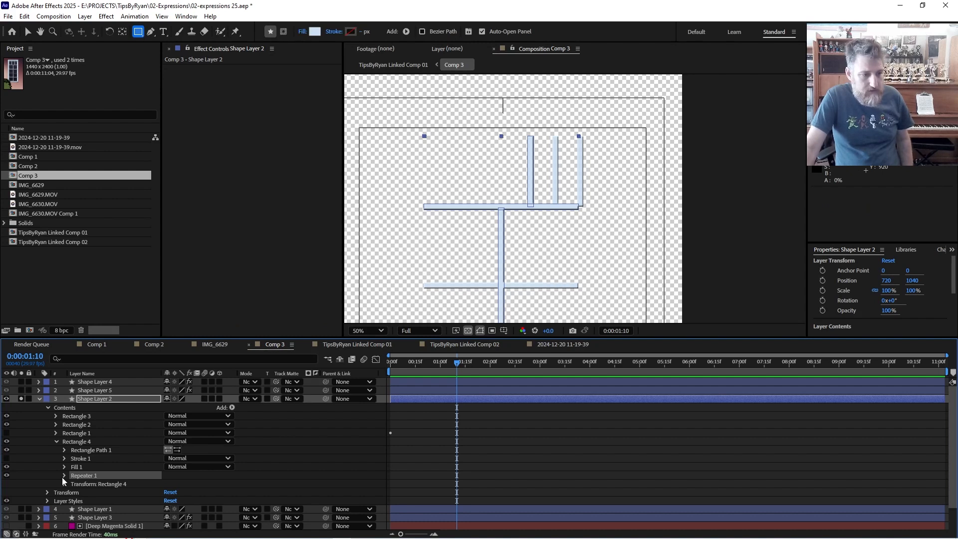
Set the number of copies in Rectangle 4's Repeater to 2.
click(64, 476)
click(169, 484)
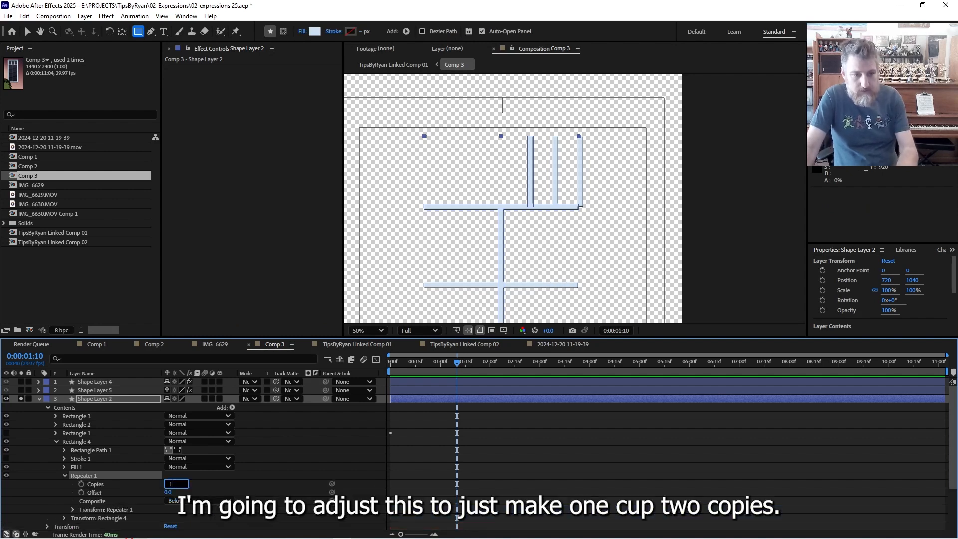
text(1)
key(Return)
click(170, 483)
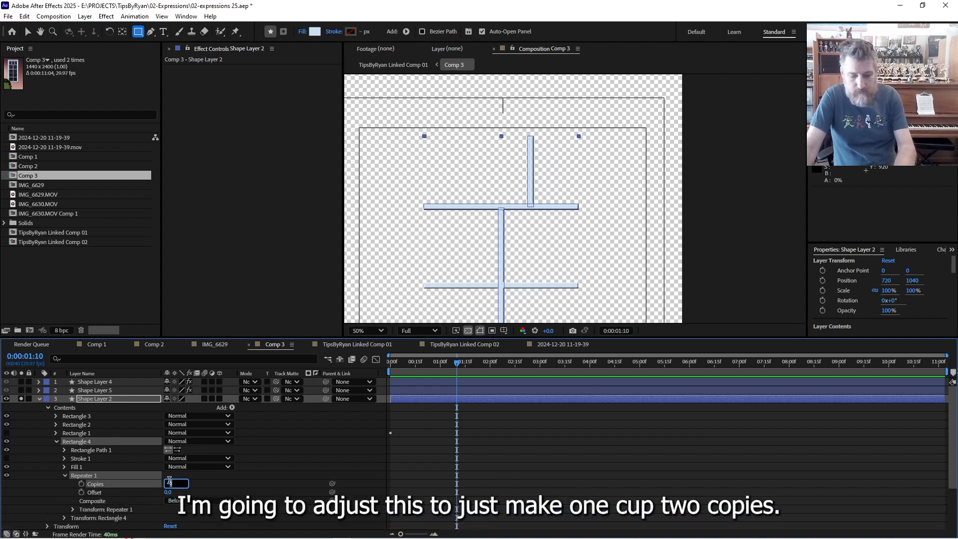
key(Return)
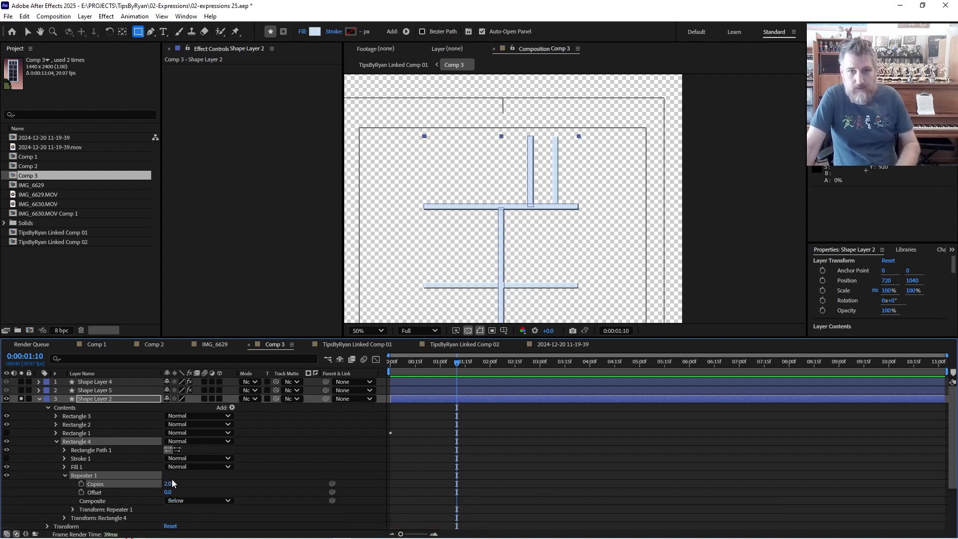
Set the position in Rectangle 4's Repeater transform to -270, 0 and collapse the group.
click(73, 510)
drag(169, 491, 2, 503)
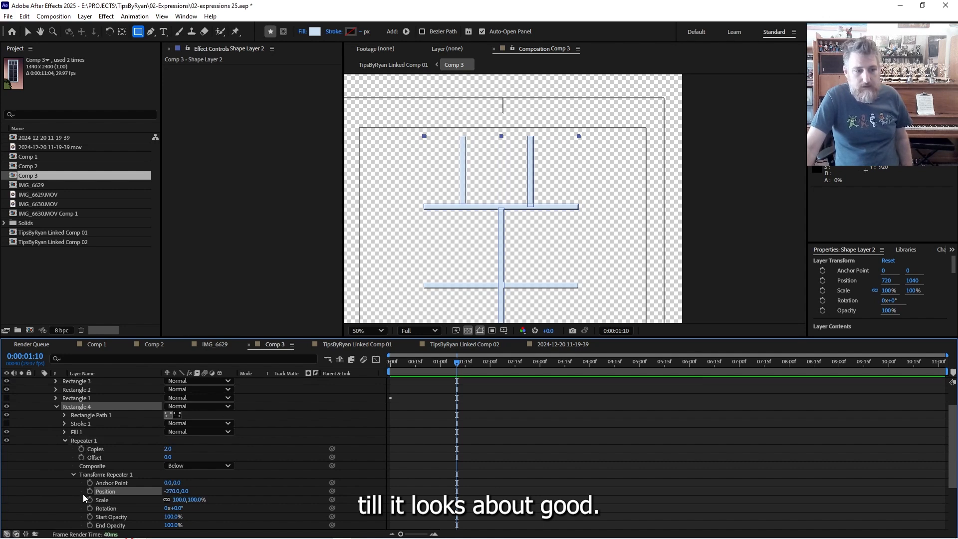
click(55, 407)
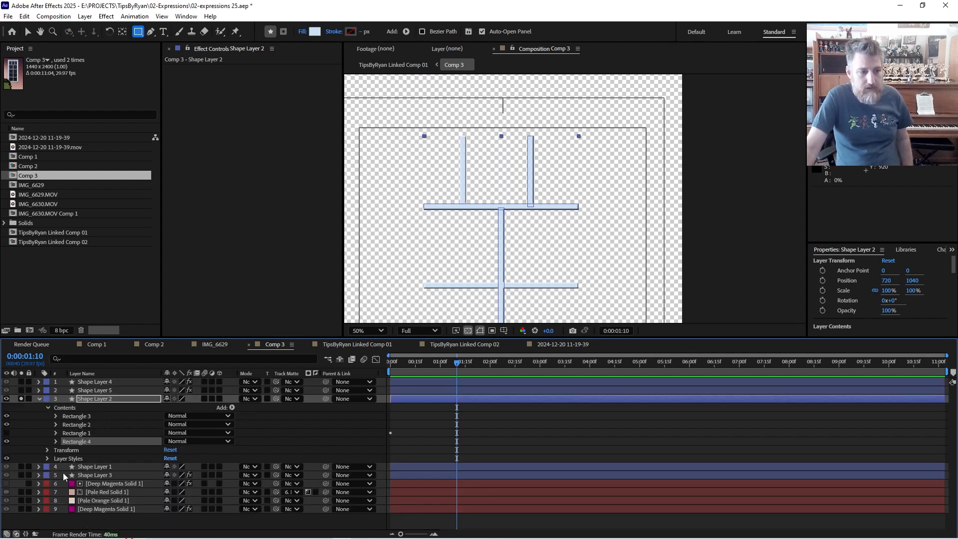
Hide Rectangles 2, 3 and 4 and show only Rectangle 1, the outer window frame.
click(7, 425)
click(7, 416)
click(7, 441)
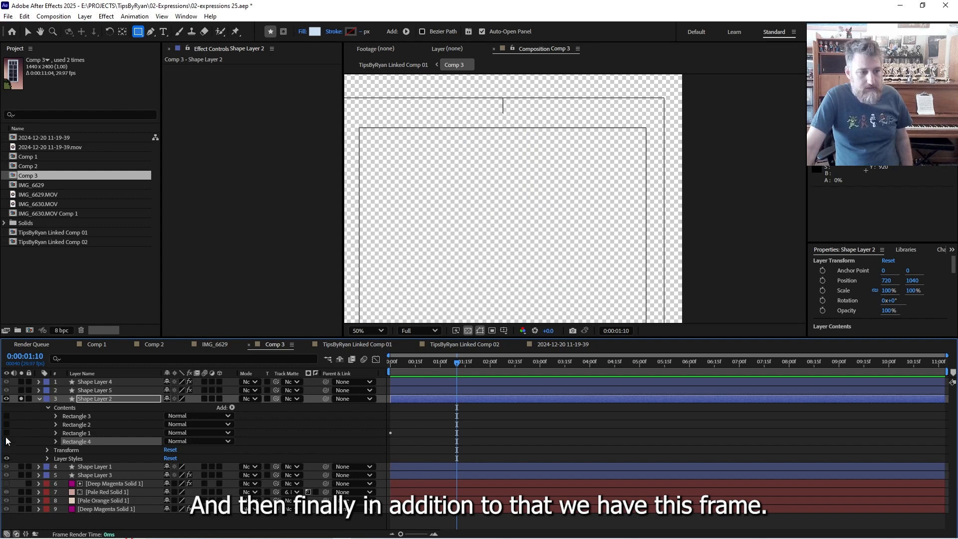
click(6, 433)
drag(493, 233, 532, 111)
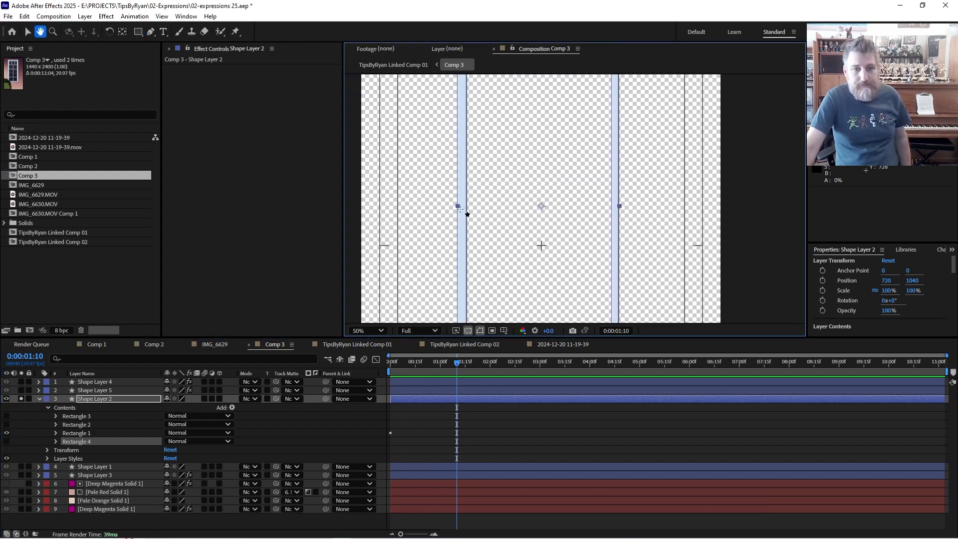
Expand Rectangle 1 and toggle the visibility of Rectangle Path 1 and the nested Rectangle 2 to examine the frame's two rectangles.
click(55, 432)
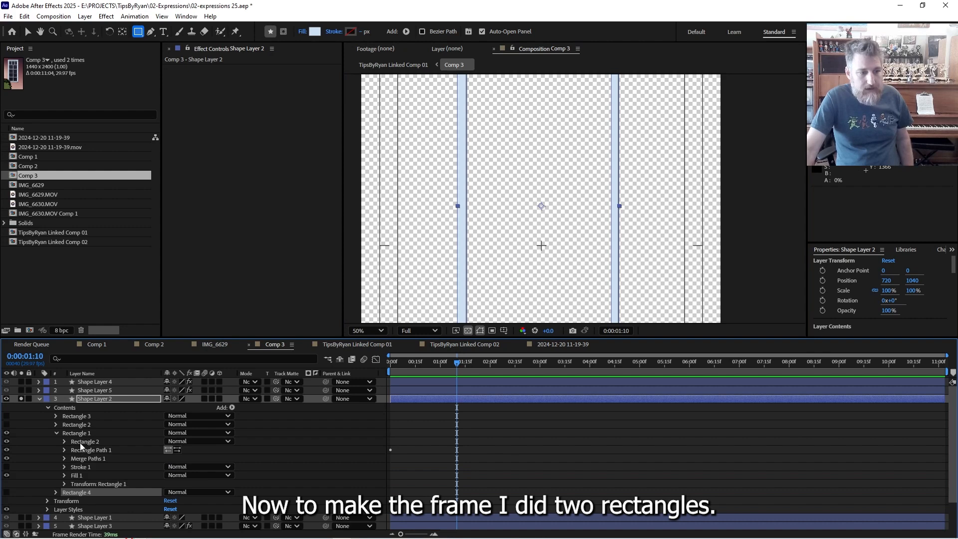
click(80, 442)
click(7, 450)
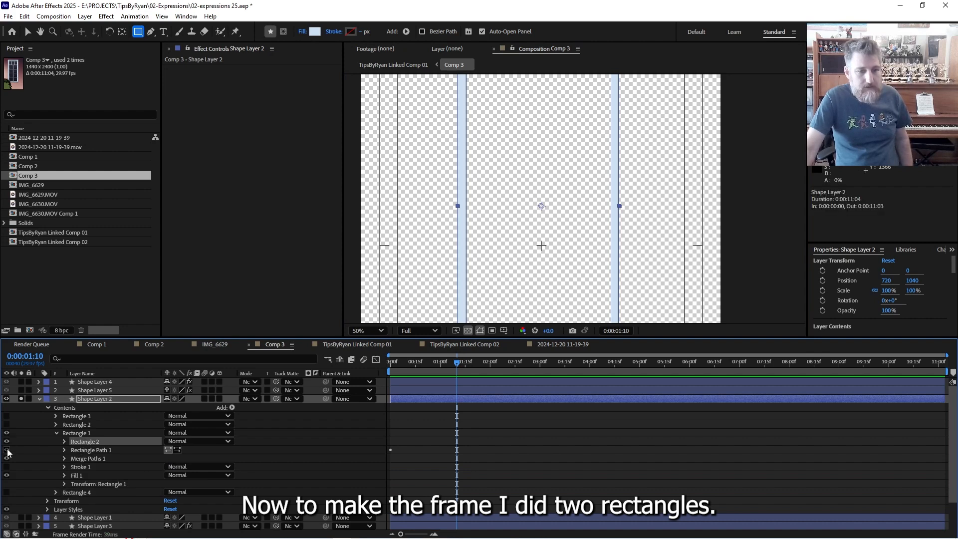
key(comma)
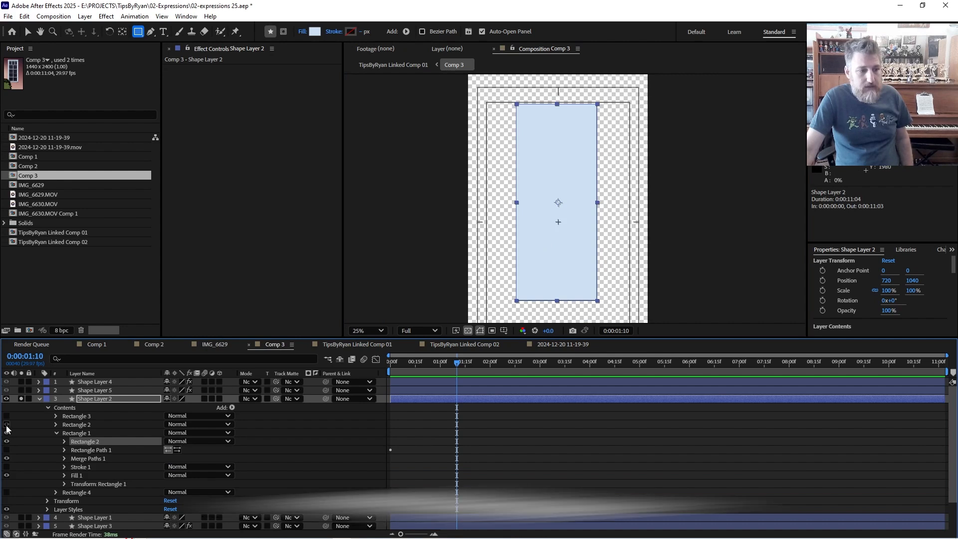
click(7, 450)
click(6, 443)
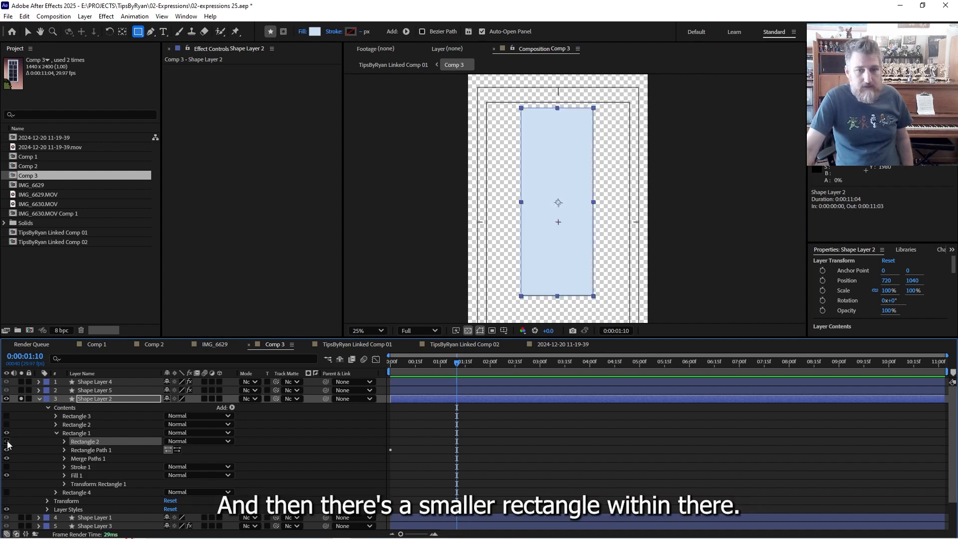
click(6, 443)
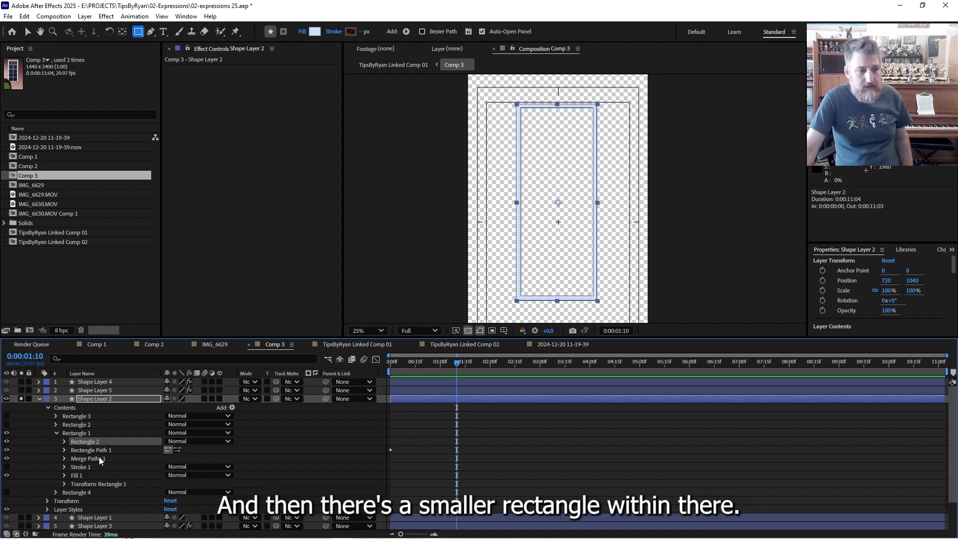
Expand Merge Paths 1 in Rectangle 1 to examine its mode, and look up where shape operators are added.
click(99, 458)
click(65, 459)
click(232, 408)
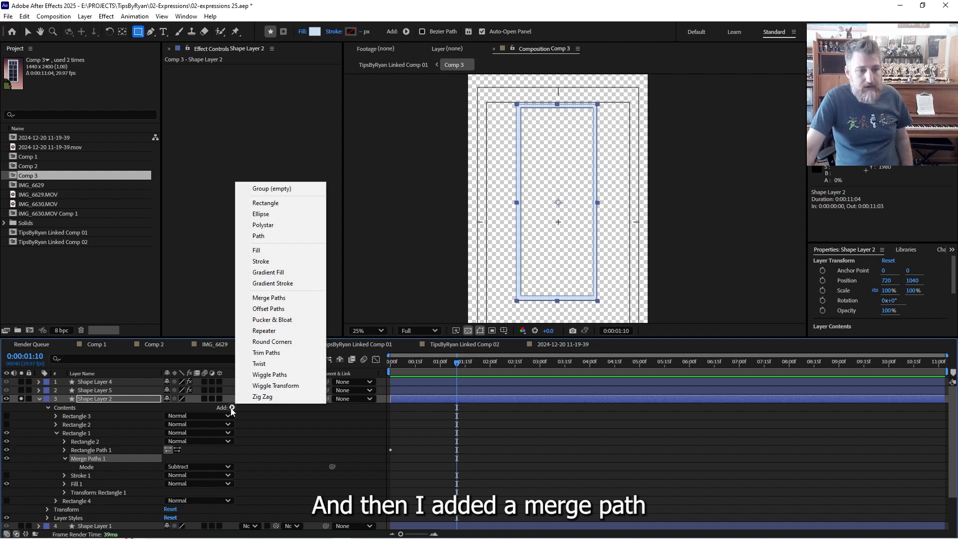
click(103, 469)
Try the Add, Intersect and Exclude Intersections modes on Merge Paths 1, and return it to Subtract.
click(204, 467)
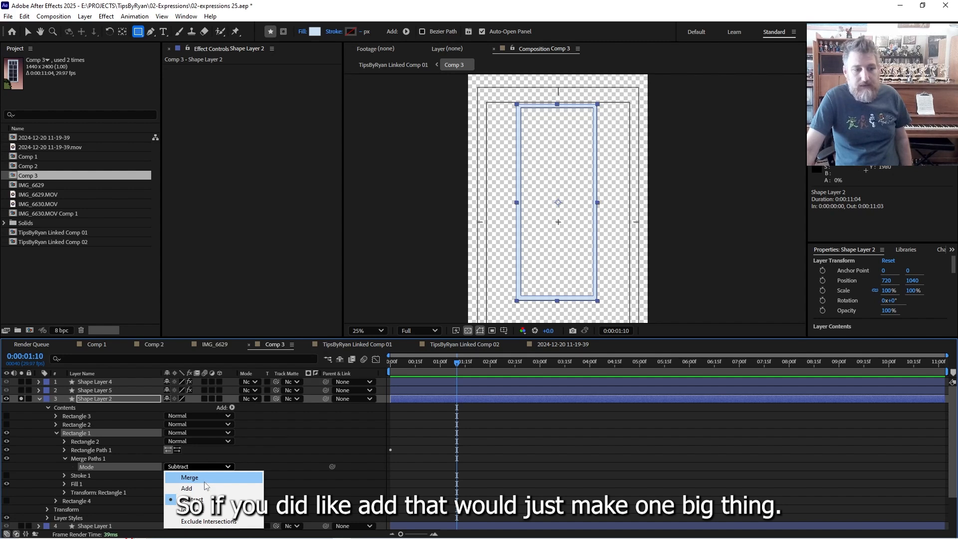
click(206, 488)
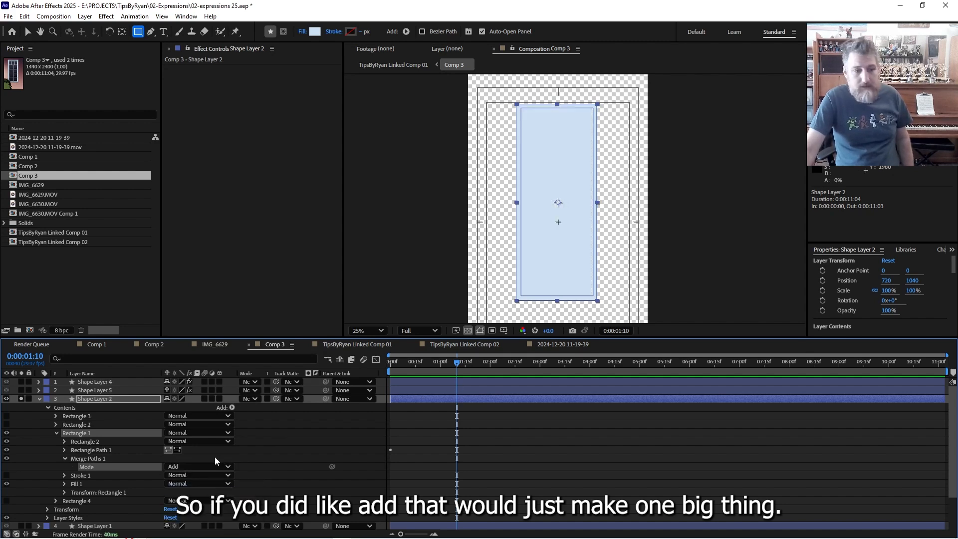
click(214, 467)
click(221, 511)
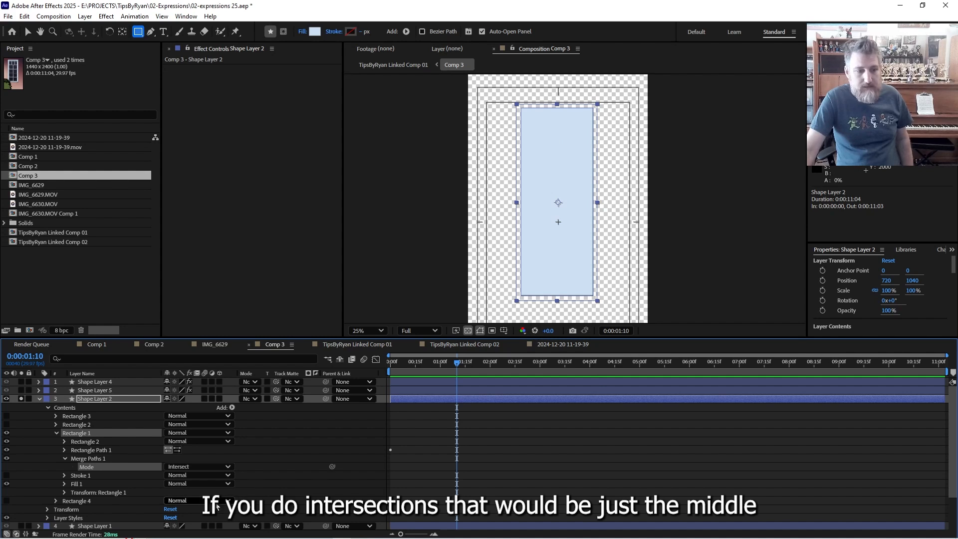
click(195, 467)
click(202, 522)
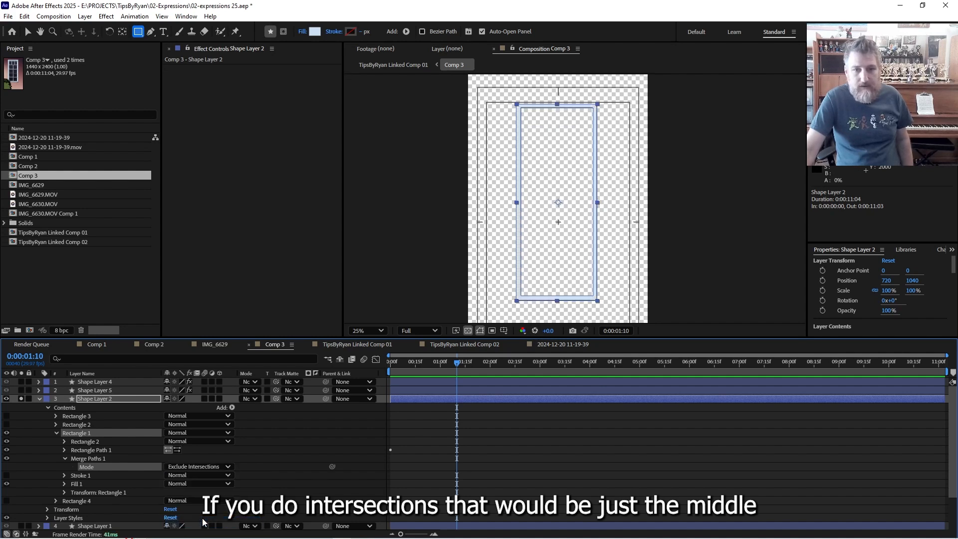
click(199, 467)
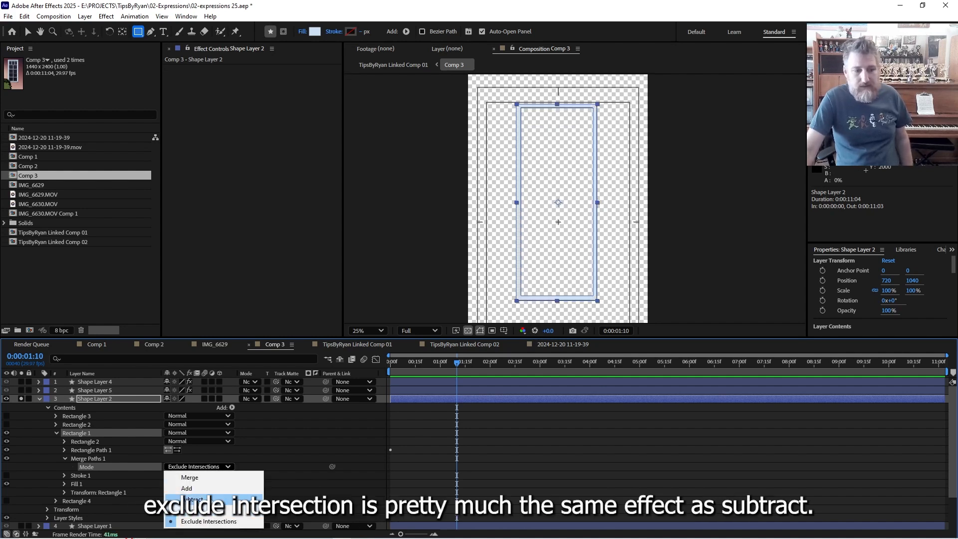
click(192, 500)
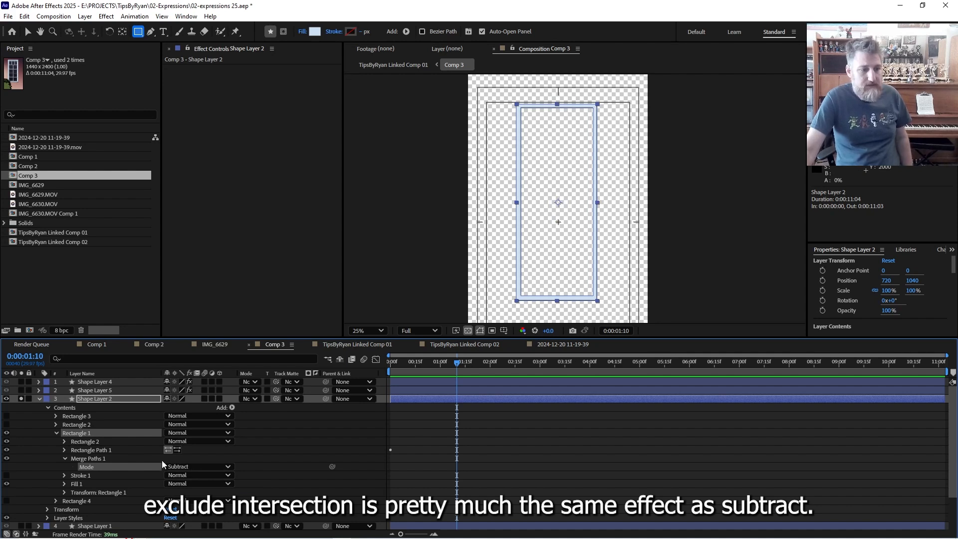
Expand Rectangle Path 1, try different size values including a width of 850, and undo the changes.
click(99, 452)
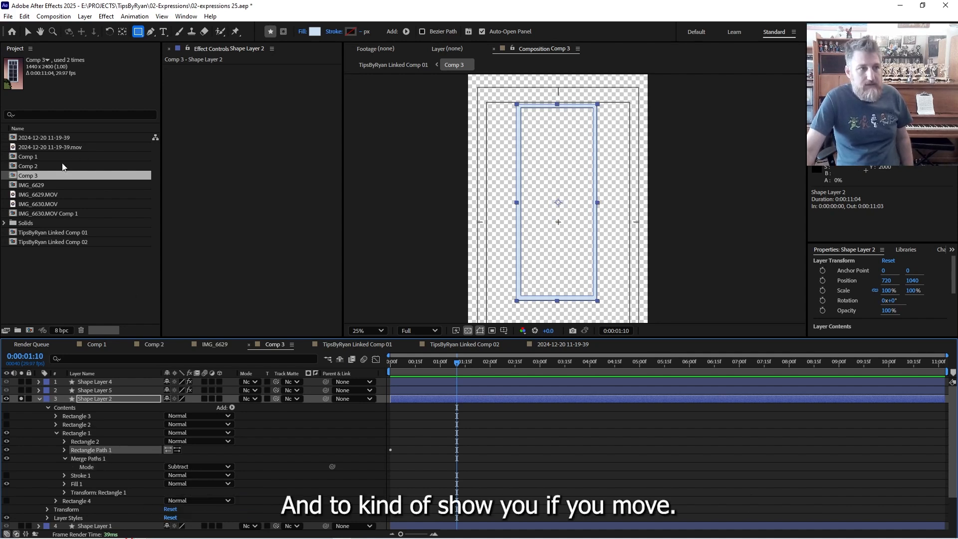
click(28, 30)
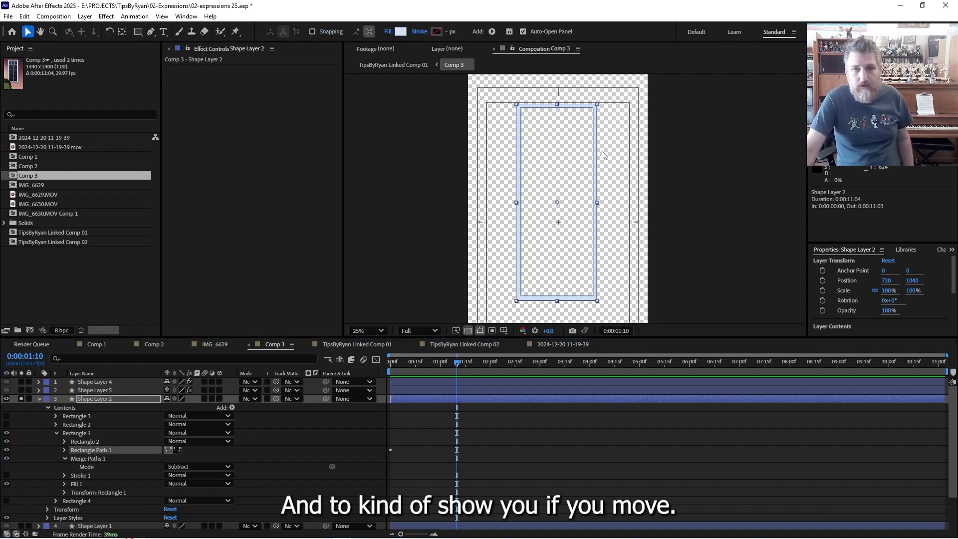
click(63, 450)
click(63, 449)
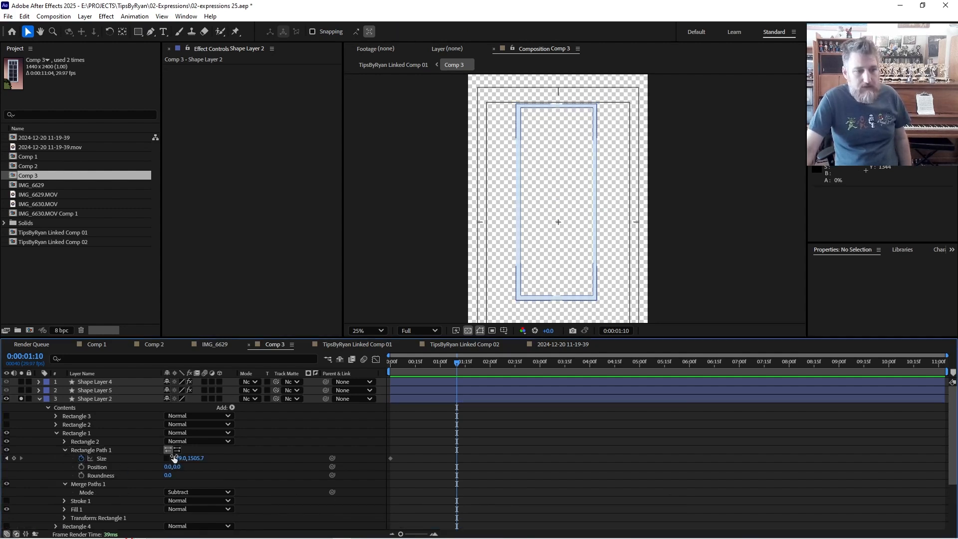
drag(177, 457, 307, 453)
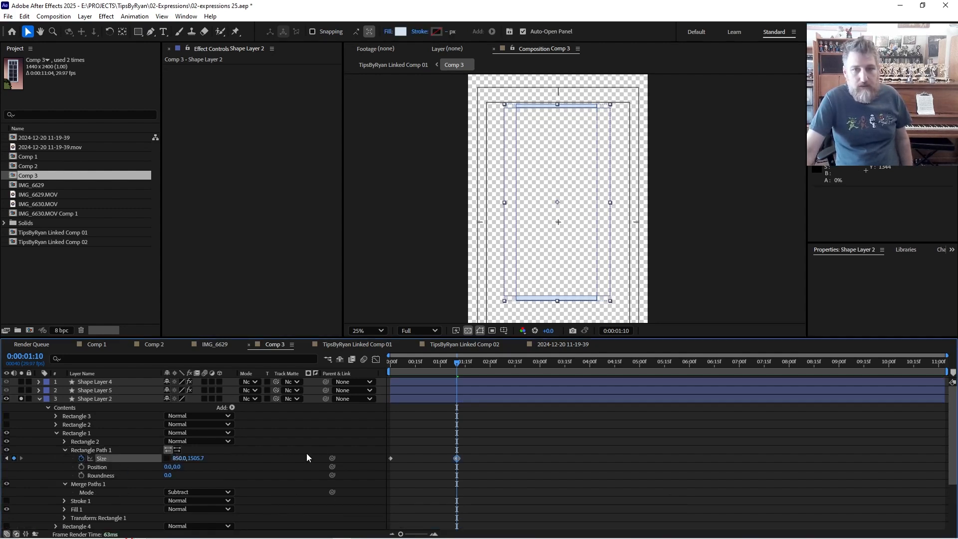
key(ctrl+z)
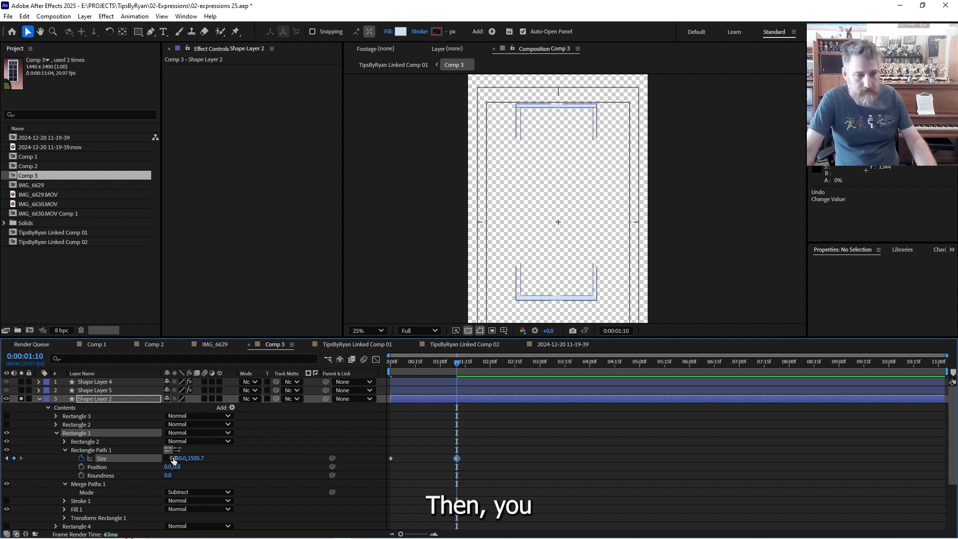
drag(169, 467, 76, 464)
key(ctrl+z)
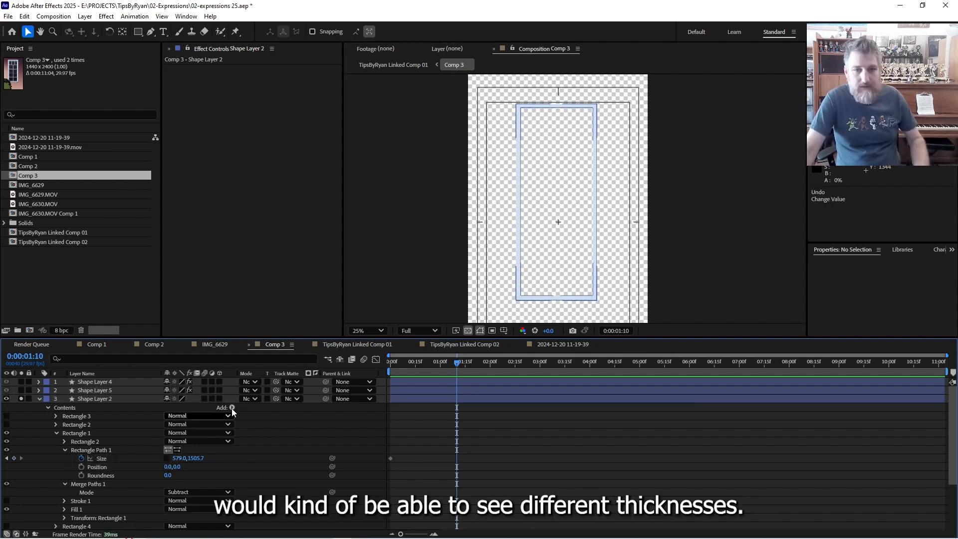
Activate the Rectangle tool for drawing at the window frame's upper corners.
key(period)
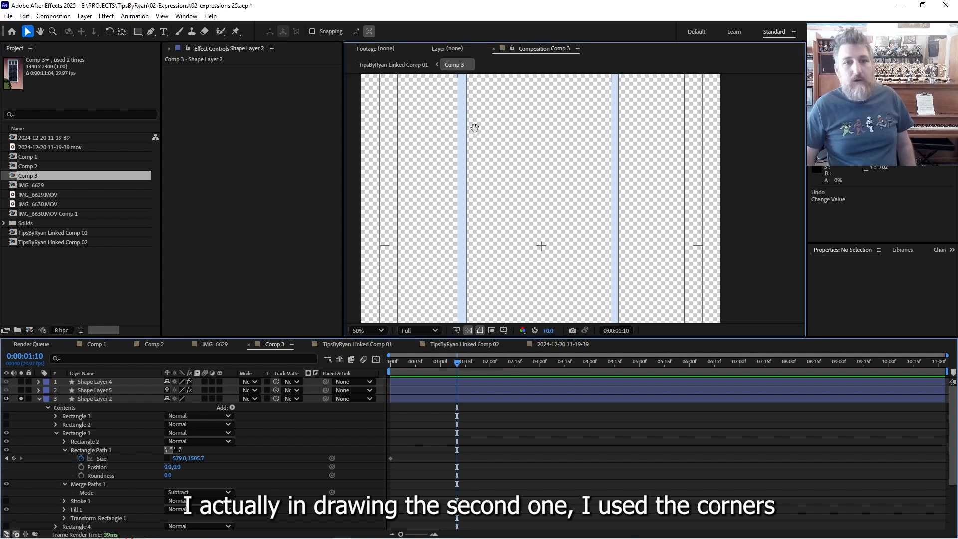
drag(473, 129, 462, 250)
click(138, 32)
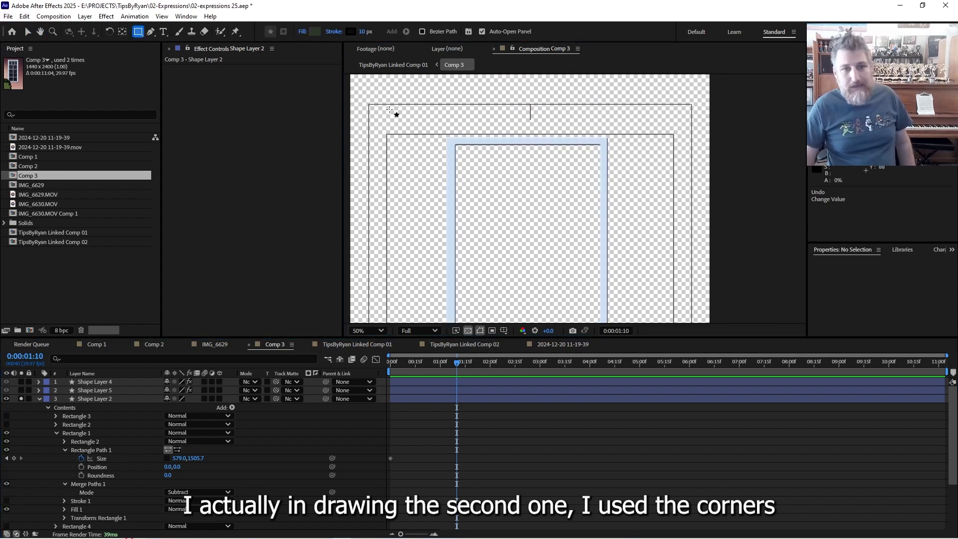
Delete Rectangle Path 1 from the Rectangle 1 group of Shape Layer 2.
key(comma)
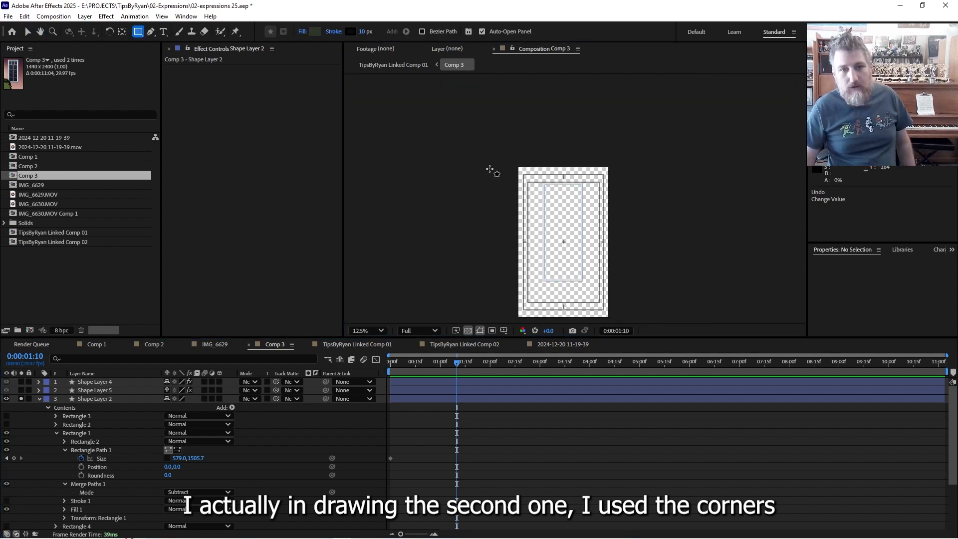
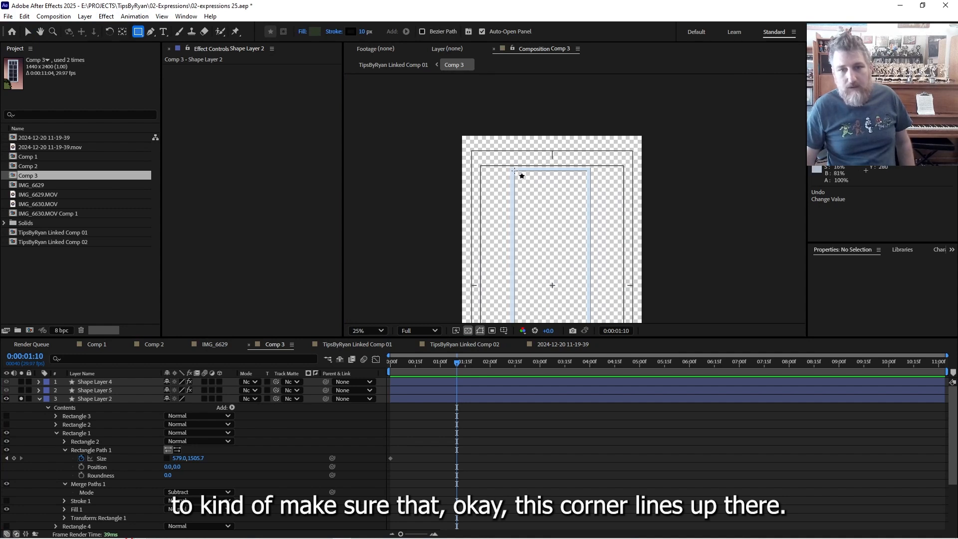
drag(561, 249, 524, 150)
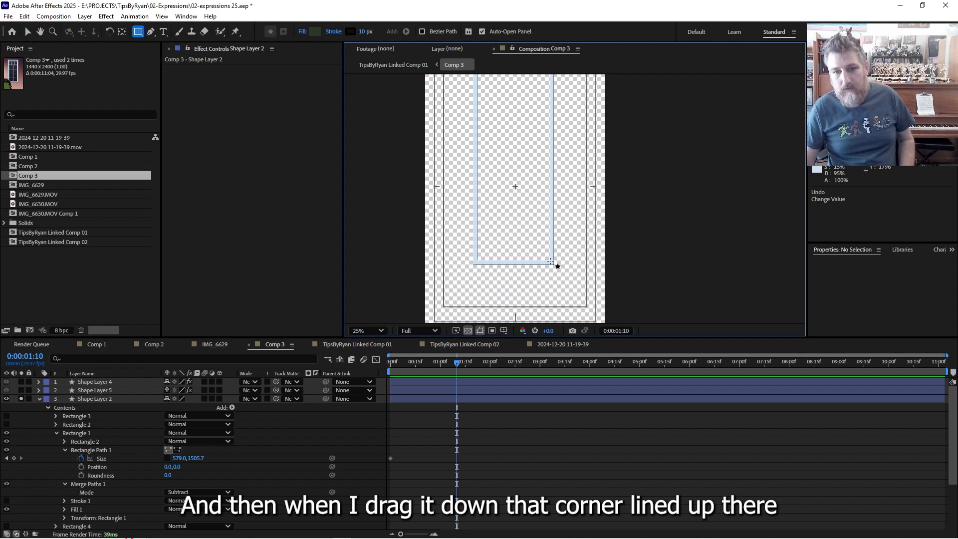
drag(507, 200, 499, 260)
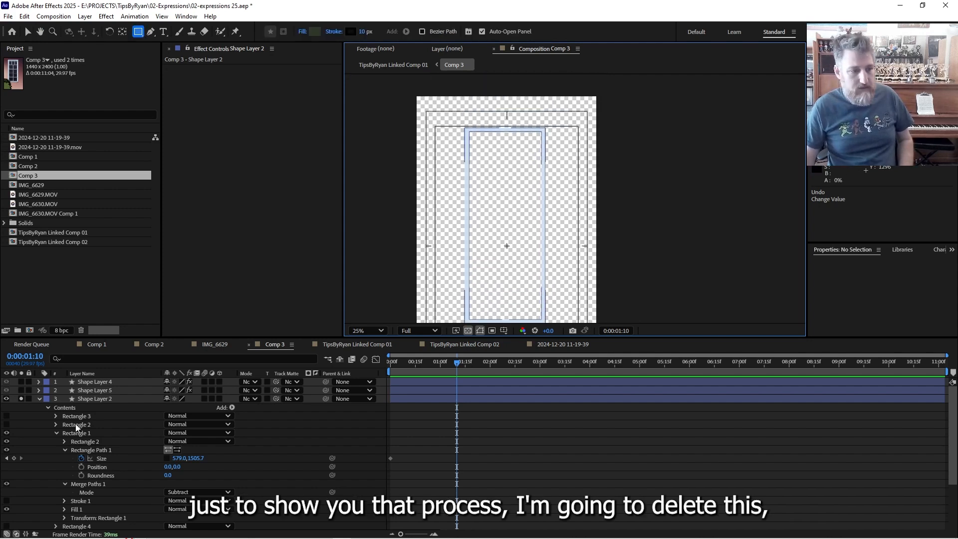
click(104, 452)
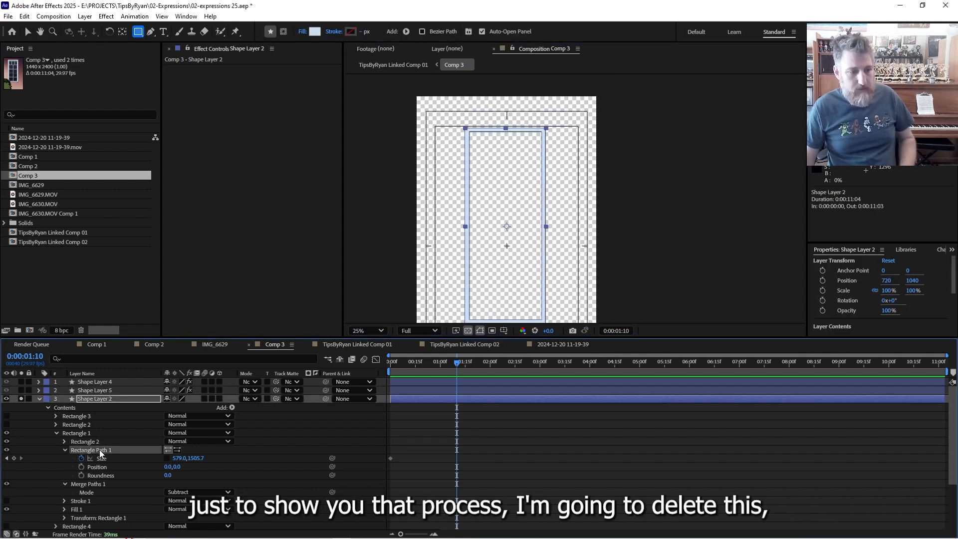
key(Delete)
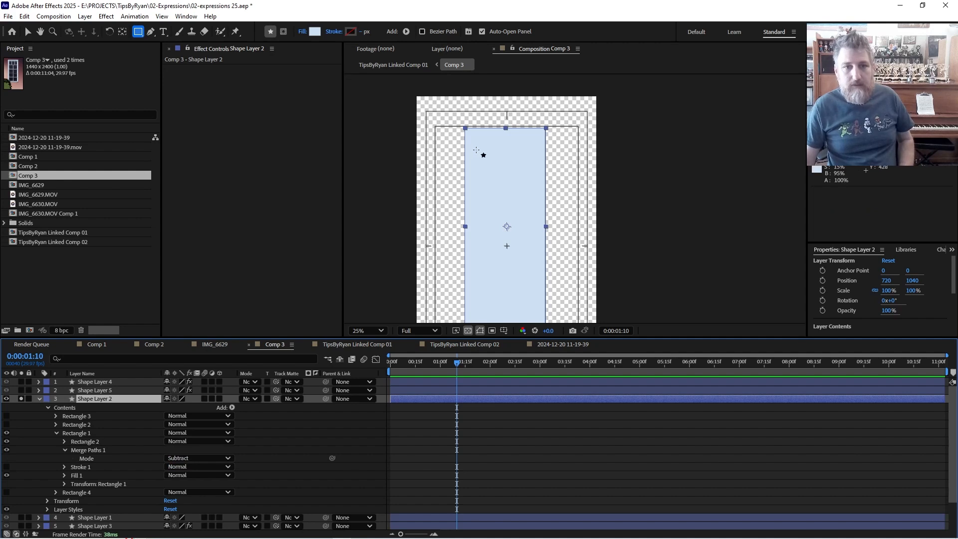
Draw an inner rectangle about 580 by 1508 px inside the blue shape and place it in the Rectangle 1 group above Merge Paths 1.
drag(482, 156, 468, 142)
key(q)
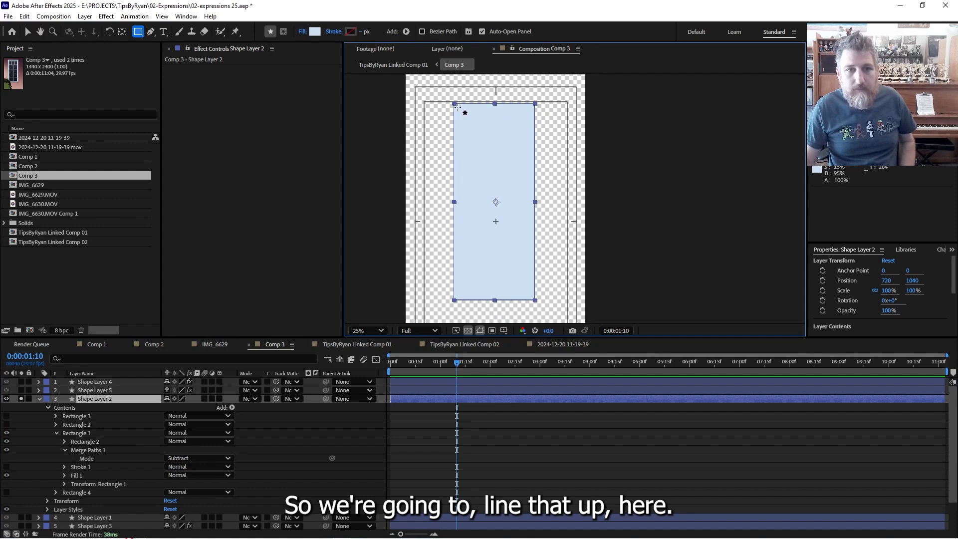
drag(457, 108, 531, 296)
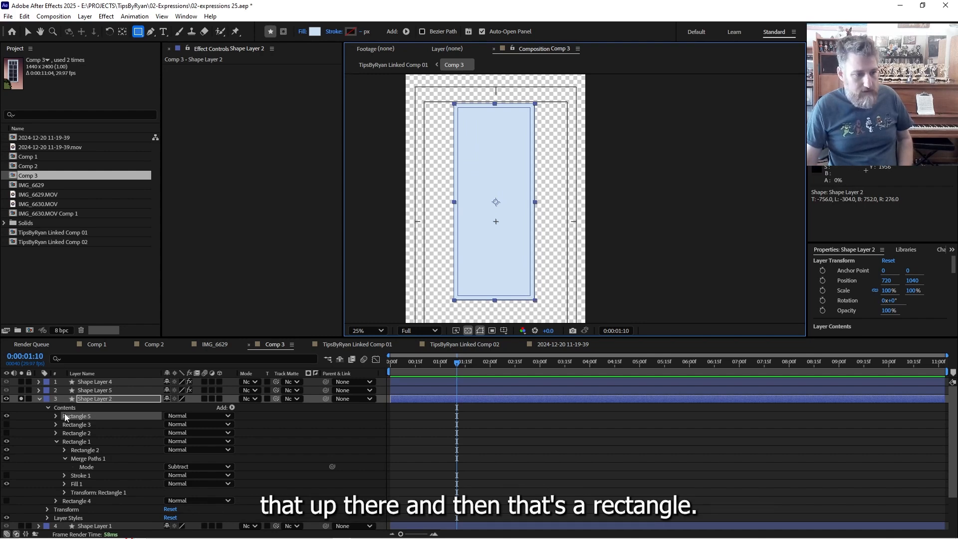
drag(88, 452, 87, 455)
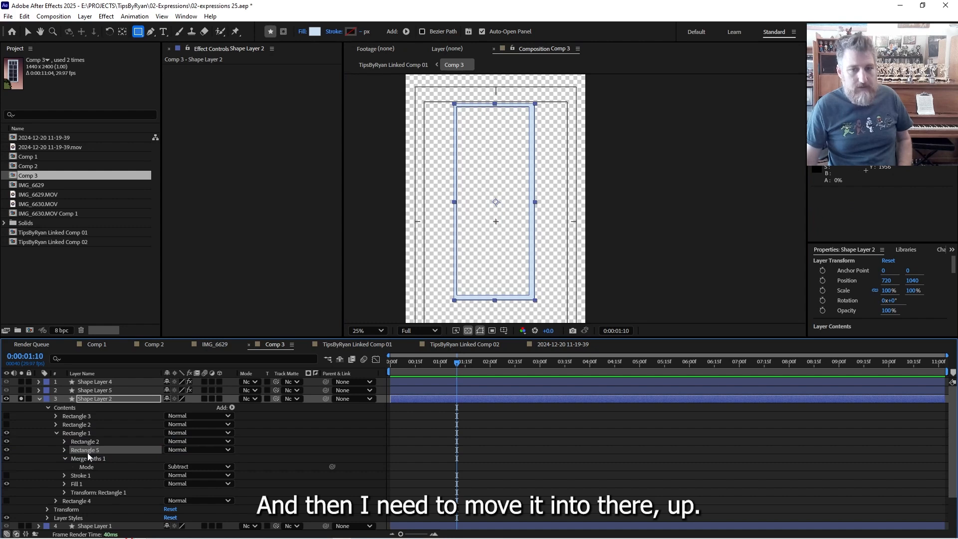
Move the new rectangle's path out of Rectangle 5 directly into Rectangle 1, and delete the leftover Rectangle 5 group.
click(64, 451)
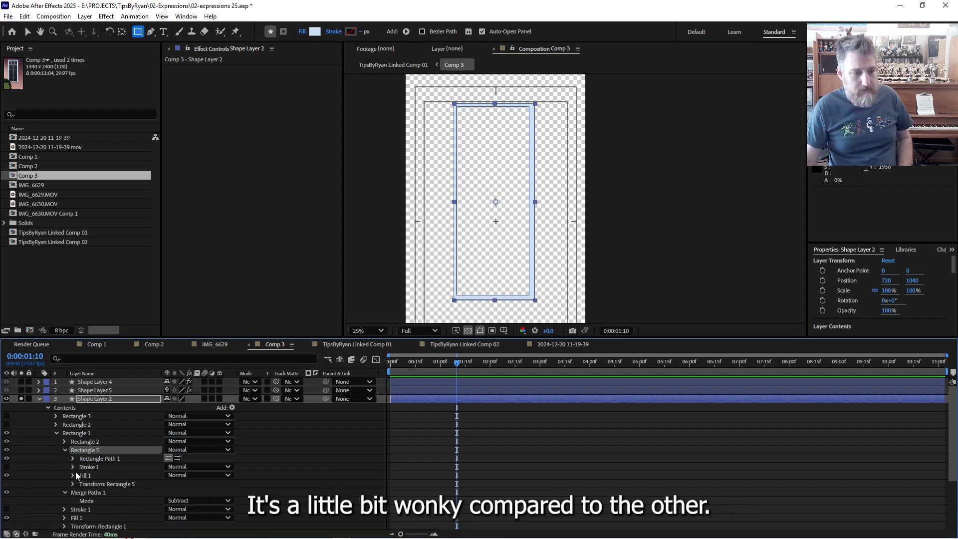
drag(99, 460, 99, 446)
click(97, 457)
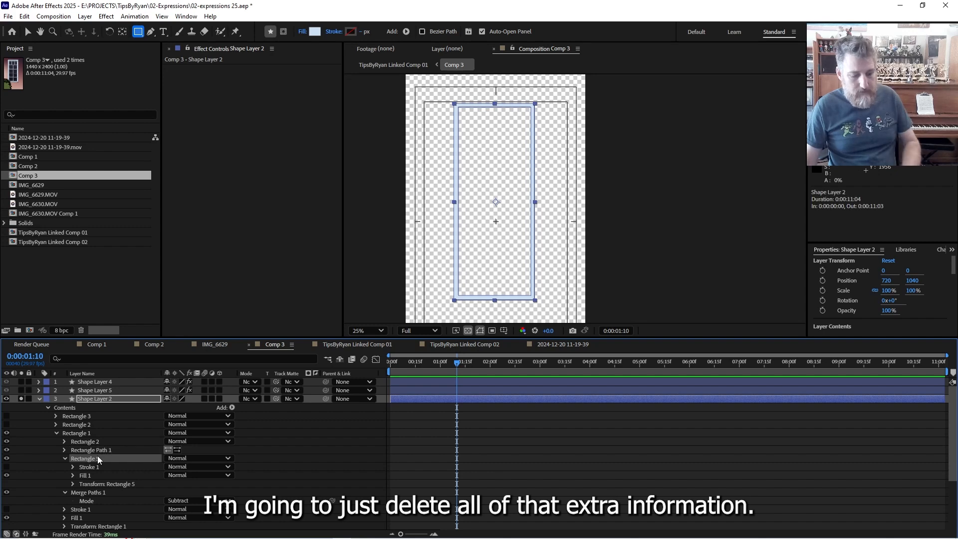
key(Delete)
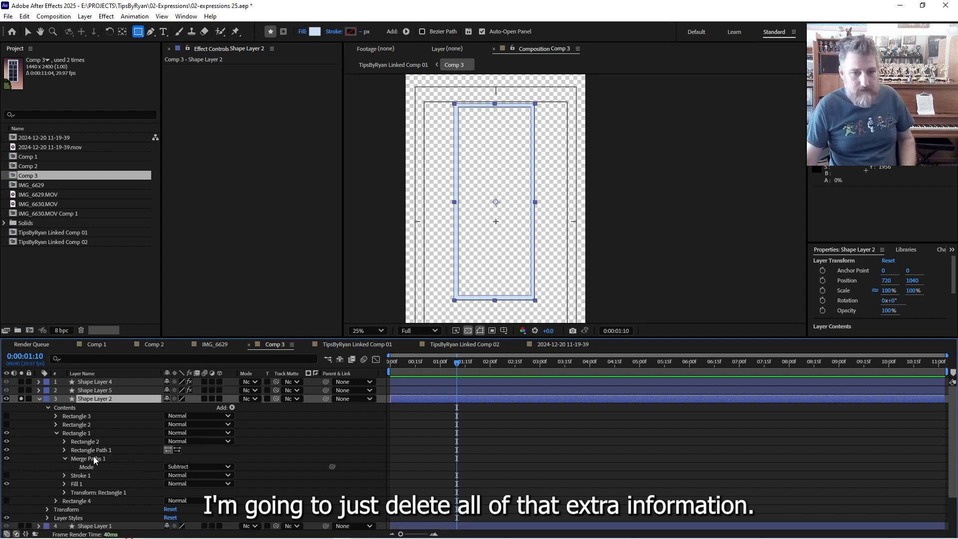
Unlink the inner rectangle path's size proportions and adjust its size to 586 by 1499.5.
click(64, 451)
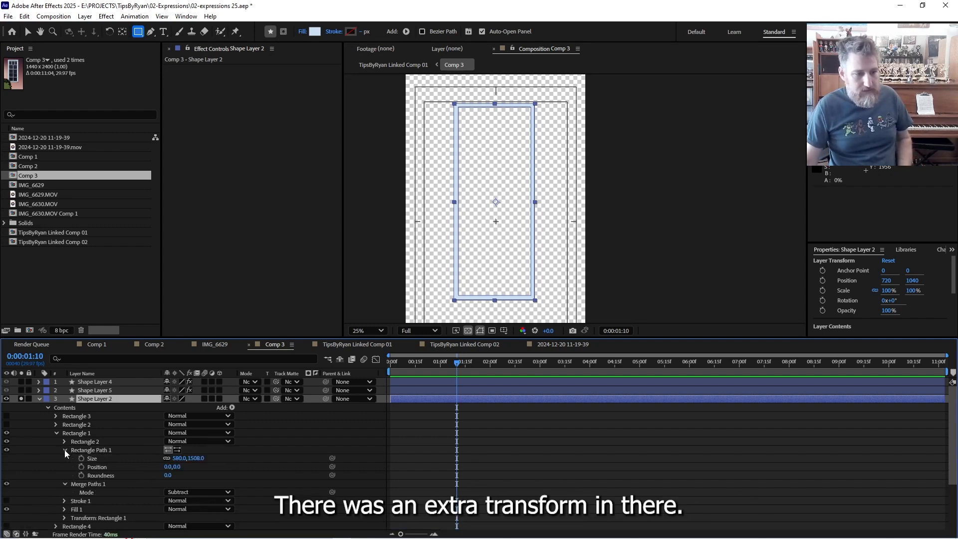
click(65, 442)
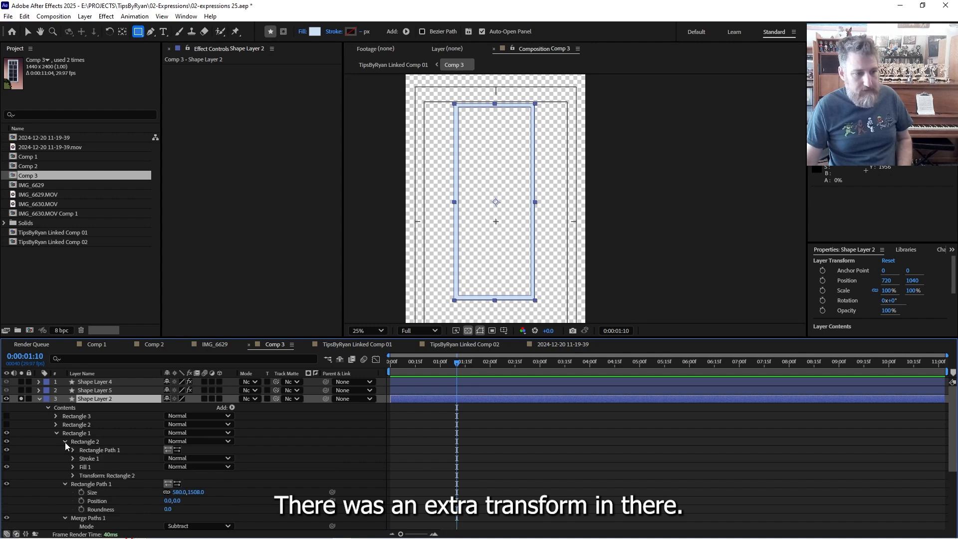
click(75, 452)
click(73, 450)
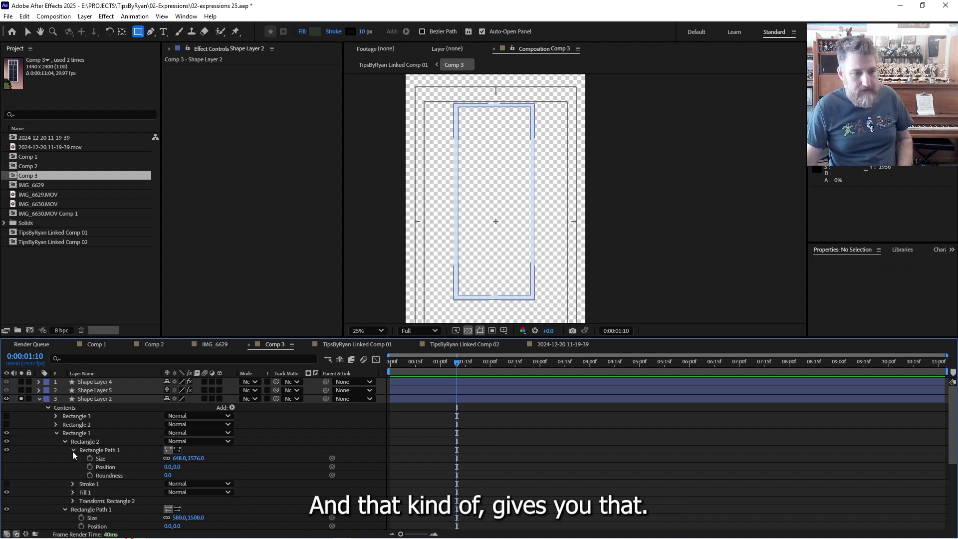
scroll(252, 505, down, 1)
click(167, 493)
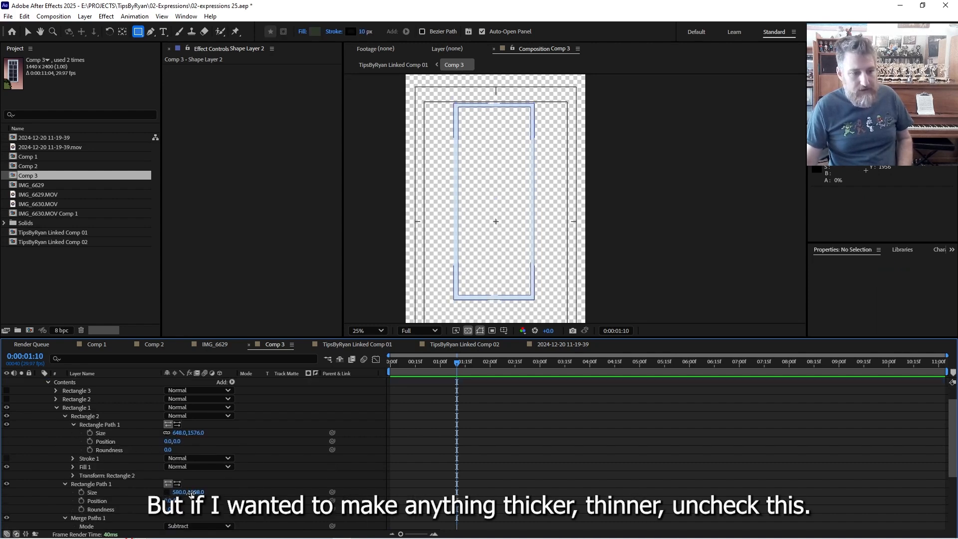
drag(196, 493, 247, 492)
click(167, 493)
key(ctrl+z)
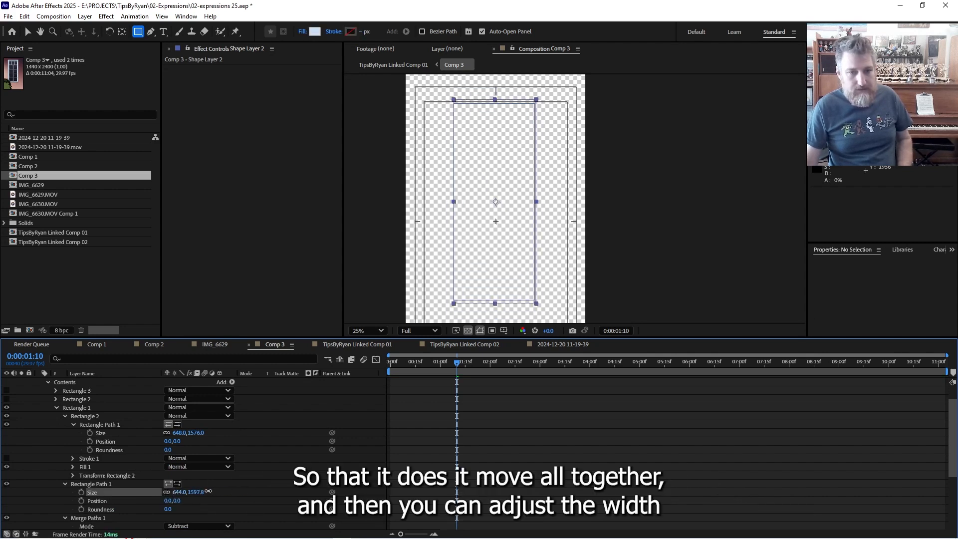
drag(179, 495, 224, 489)
click(167, 493)
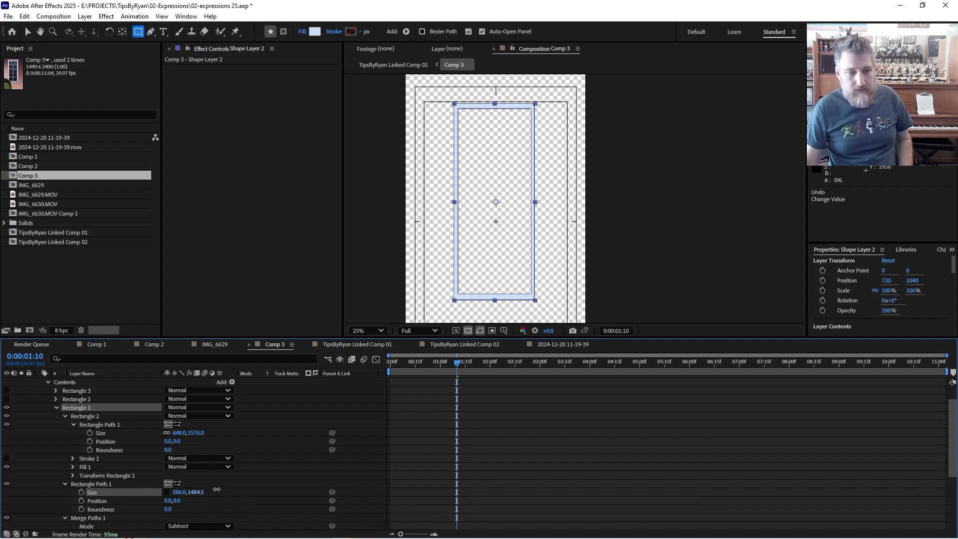
Make Rectangle 2 and Rectangle 3 of Shape Layer 2 visible and collapse the layer's contents.
scroll(43, 402, up, 2)
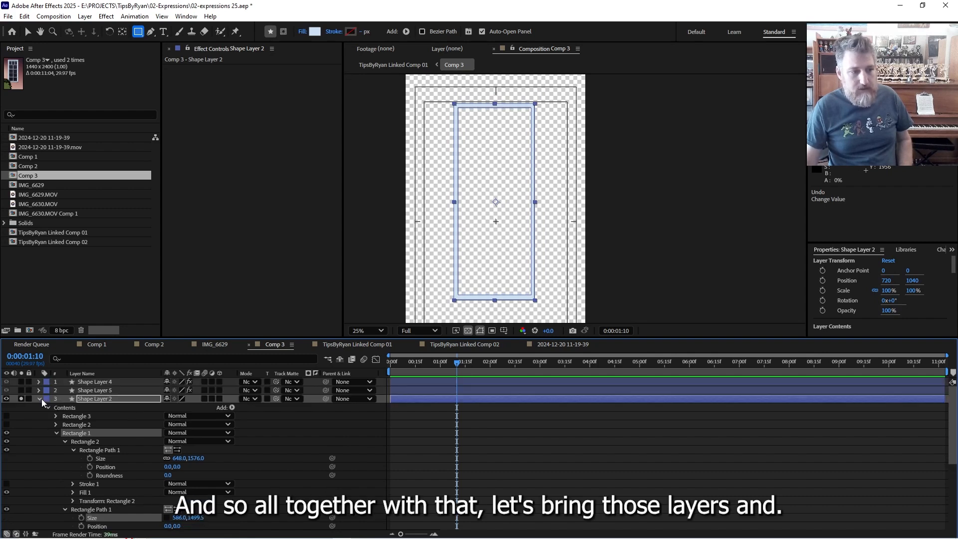
click(6, 424)
click(48, 418)
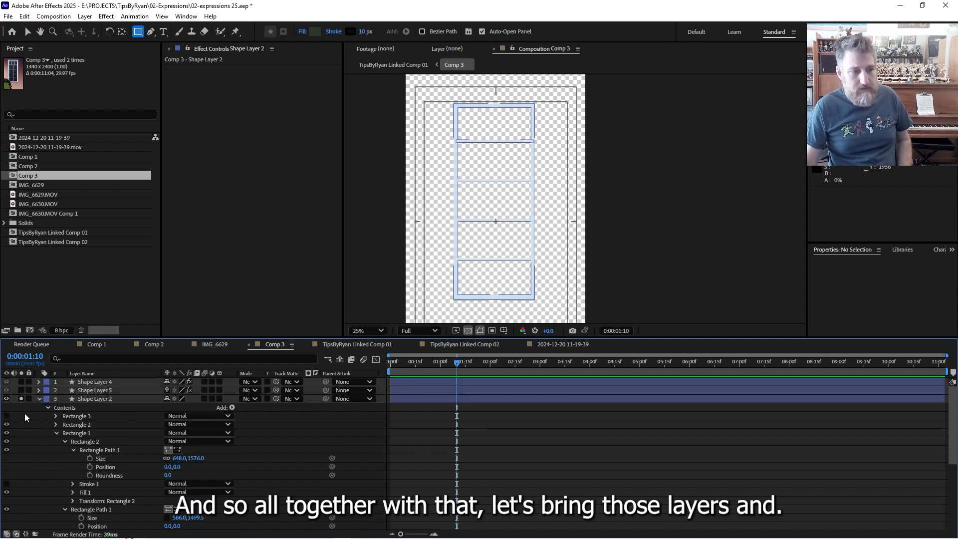
click(6, 416)
click(48, 408)
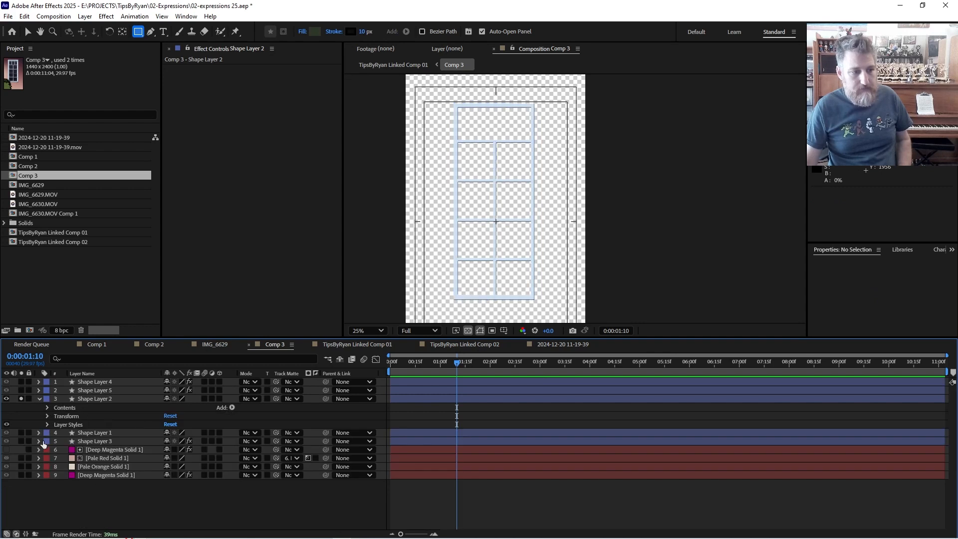
Solo Shape Layer 1 together with Shape Layer 2 to view the outer frame with the inner window frame.
click(21, 398)
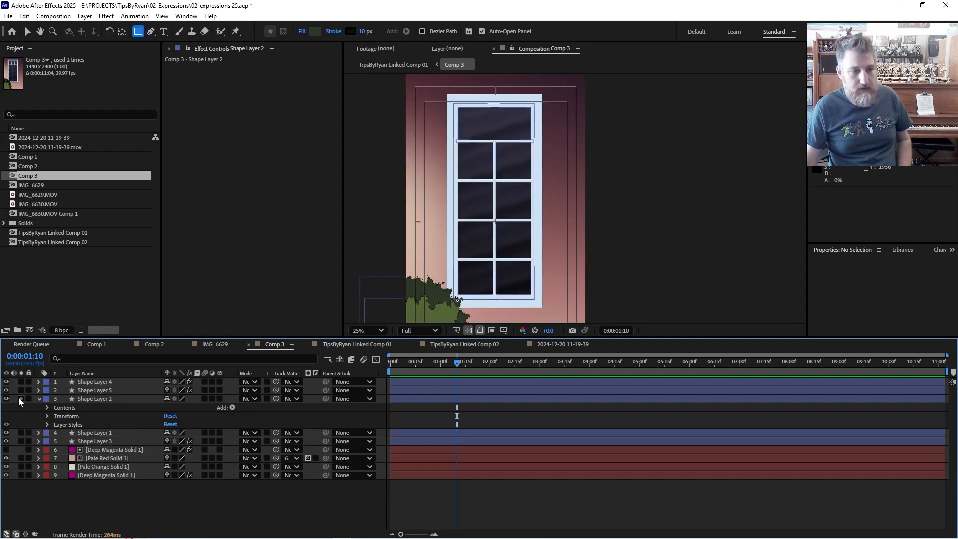
click(21, 433)
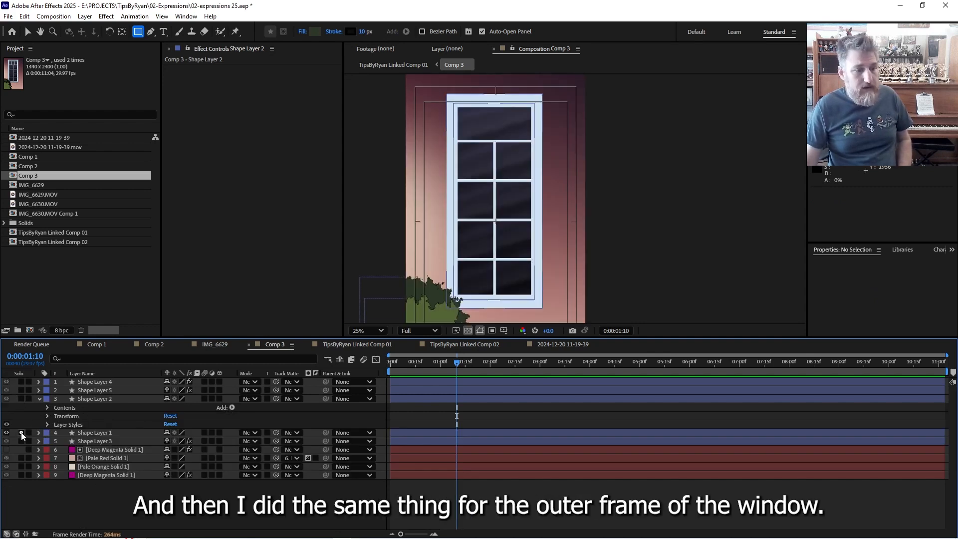
click(21, 398)
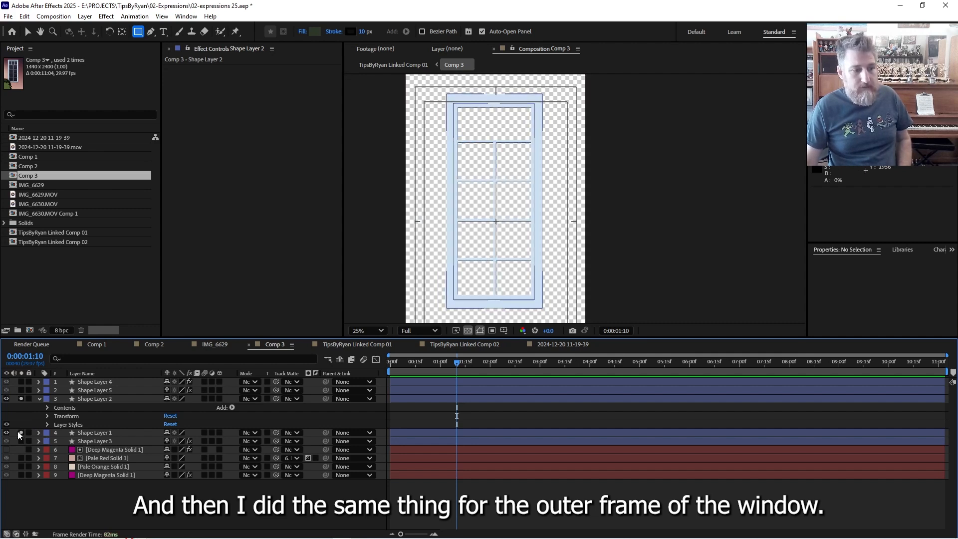
Expand Shape Layer 1's layer styles to examine the Bevel and Emboss settings.
click(33, 435)
click(43, 434)
click(38, 433)
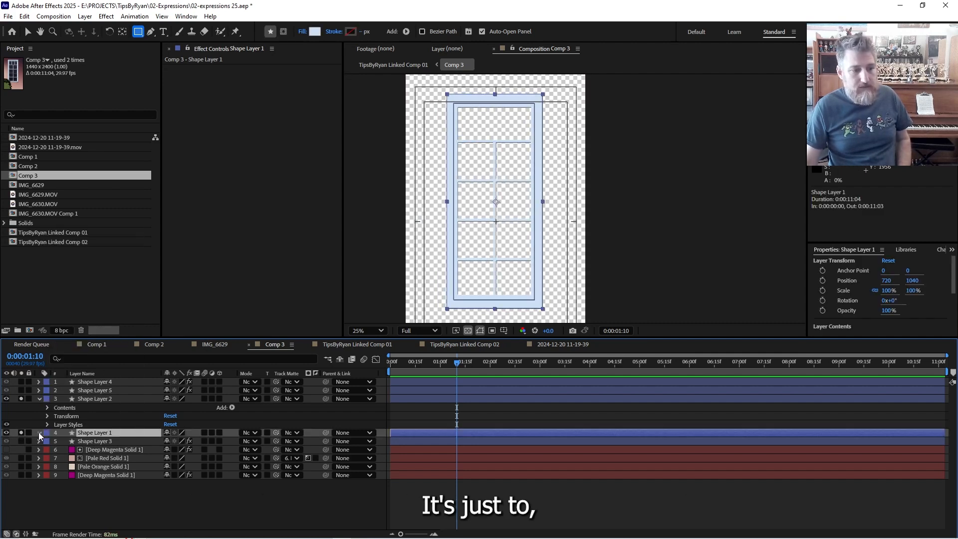
click(39, 433)
click(48, 458)
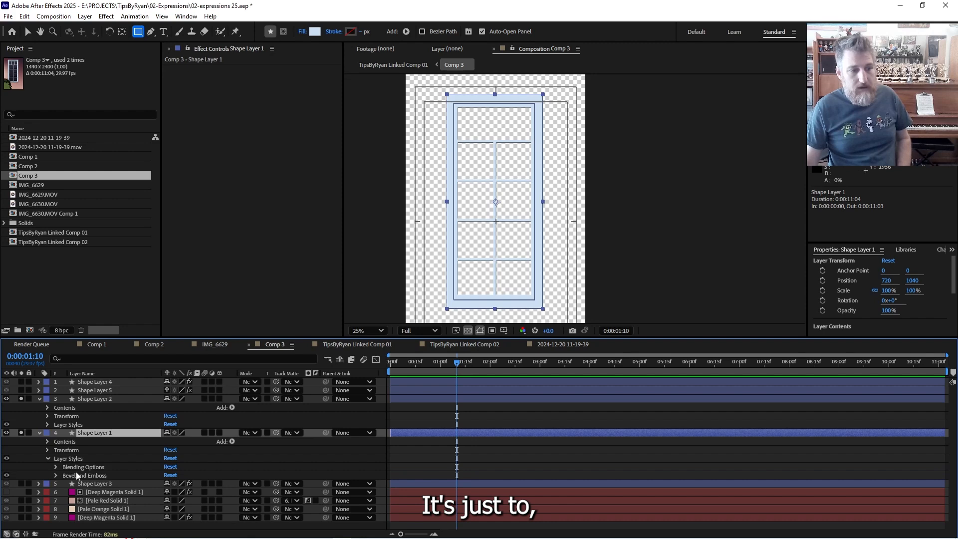
click(76, 473)
click(52, 474)
scroll(53, 475, up, 3)
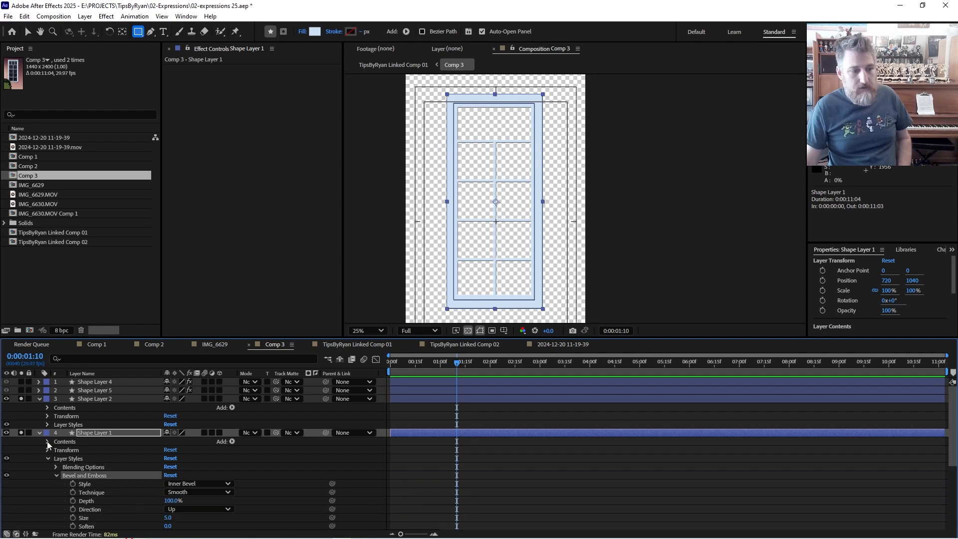
Examine the rectangles and Merge Paths inside Shape Layer 1's Rectangle 1 group, and collapse the layer.
click(48, 442)
click(57, 450)
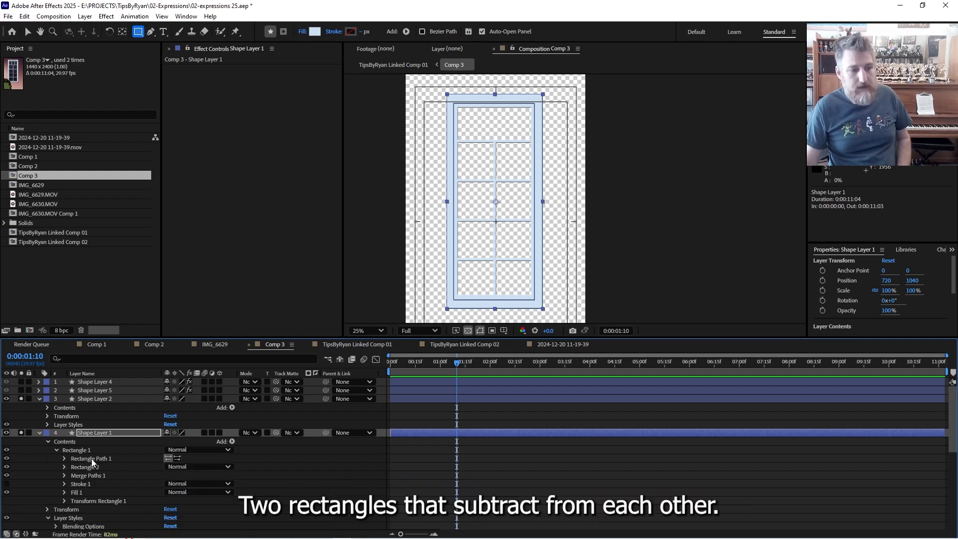
click(92, 460)
click(92, 467)
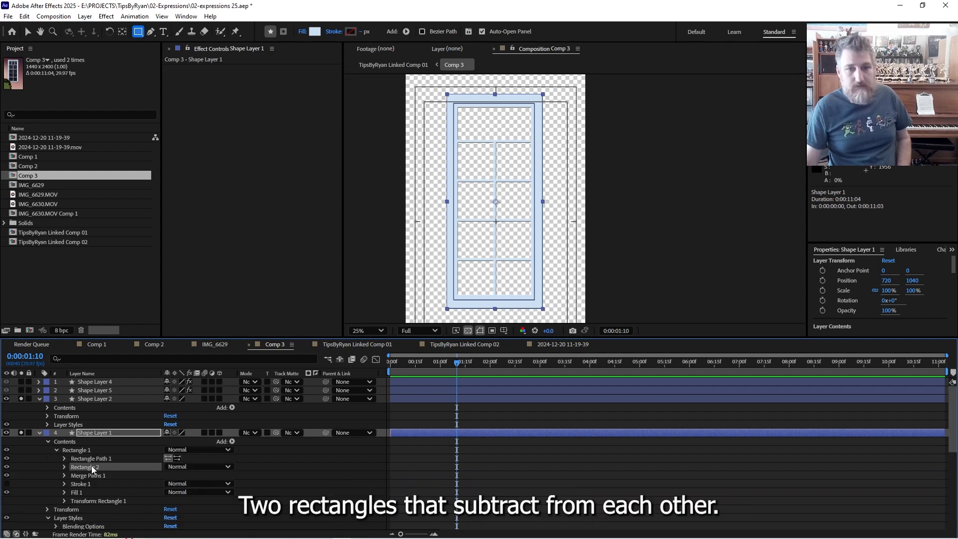
click(48, 442)
click(39, 432)
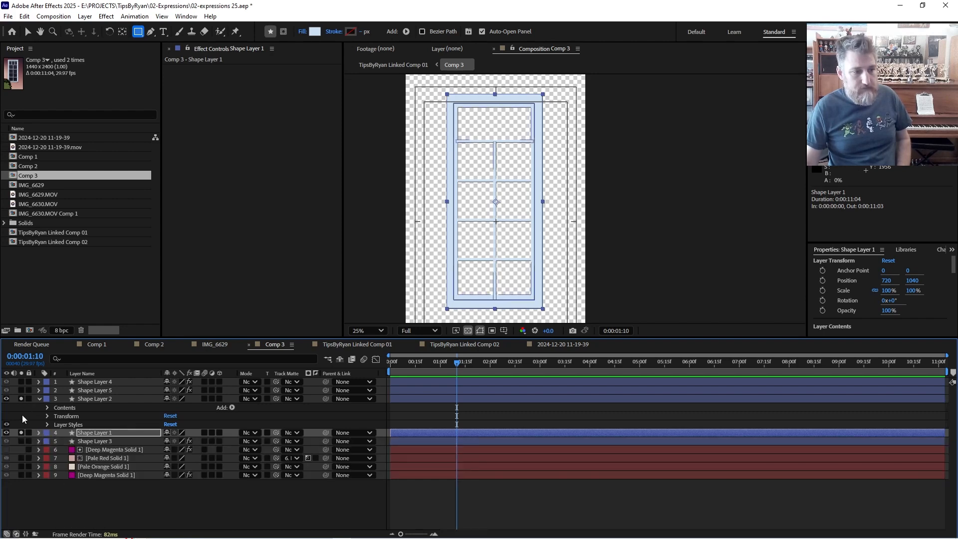
Remove the solo from Shape Layers 1 and 2, and solo the bottommost Deep Magenta Solid 1 background layer.
alt+click(21, 399)
click(21, 400)
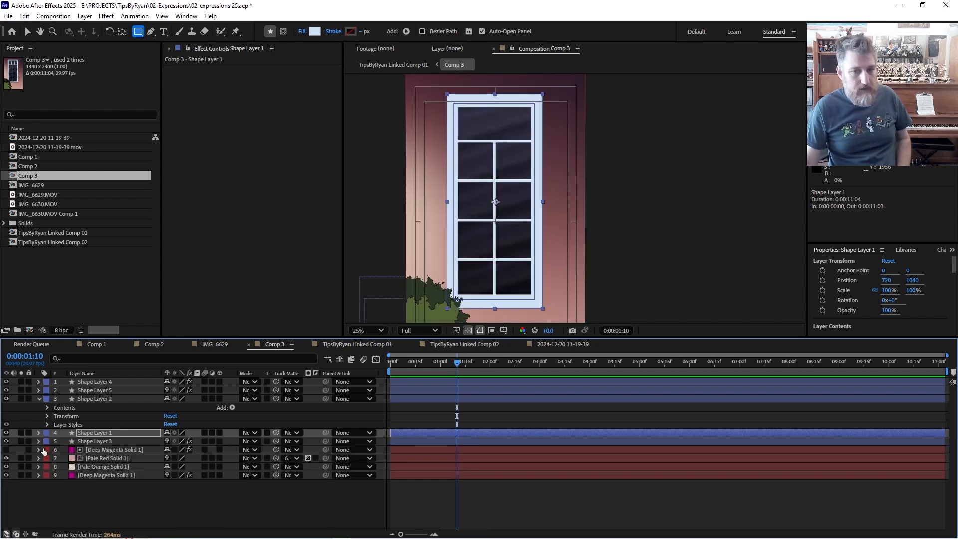
click(28, 450)
click(28, 450)
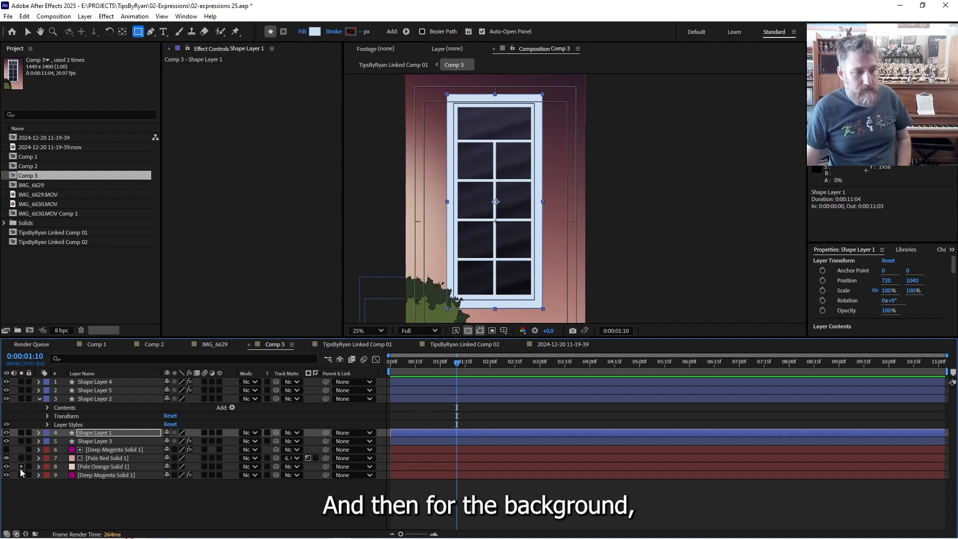
click(21, 474)
key(comma)
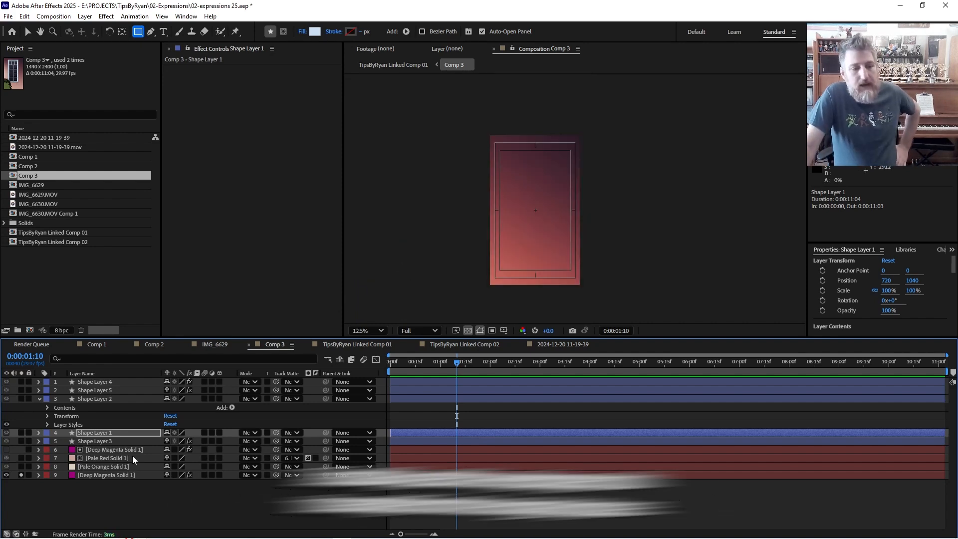
Show the effects of the bottommost Deep Magenta Solid 1 and turn off its Curves effect.
click(131, 476)
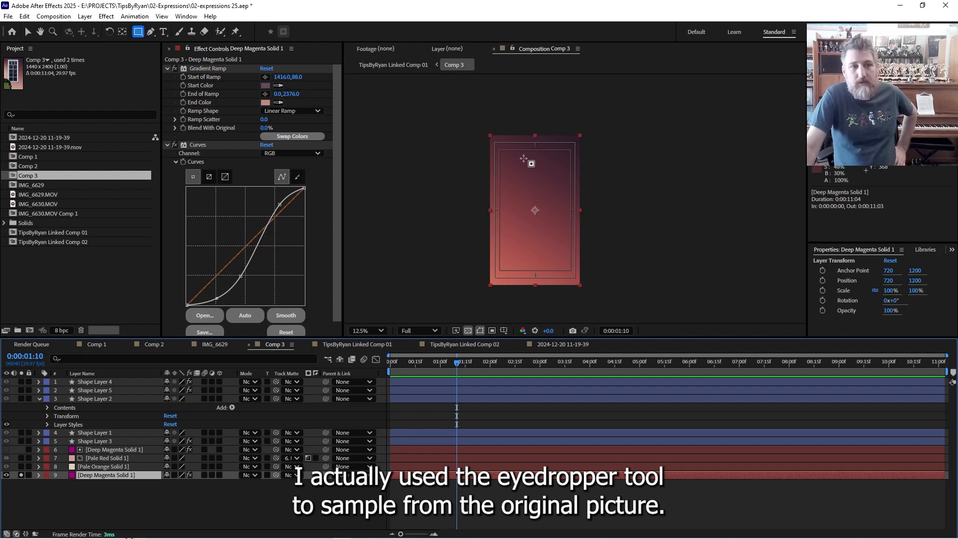
click(174, 145)
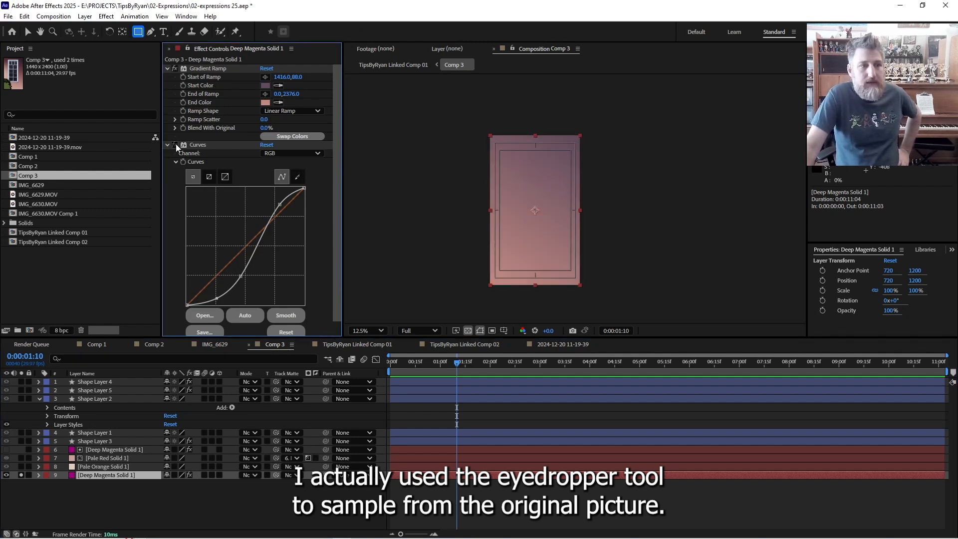
Turn the Curves effect on the bottommost Deep Magenta Solid 1 back on, switching it off and on to compare the gradient.
click(174, 68)
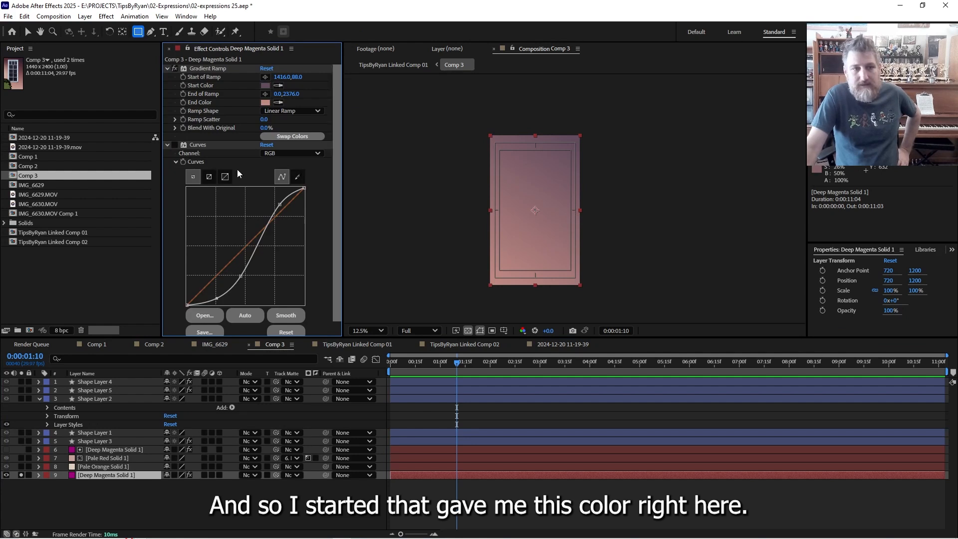
click(174, 146)
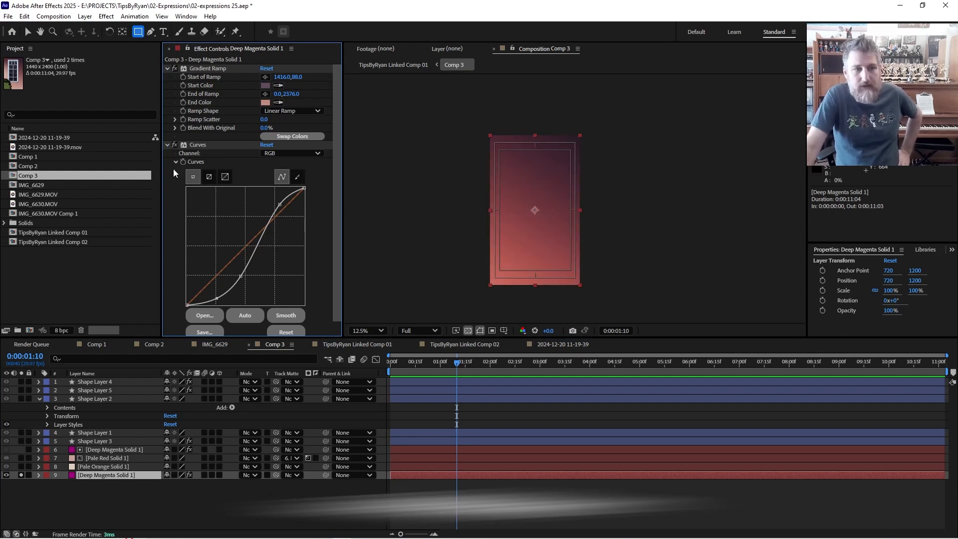
click(175, 145)
click(174, 146)
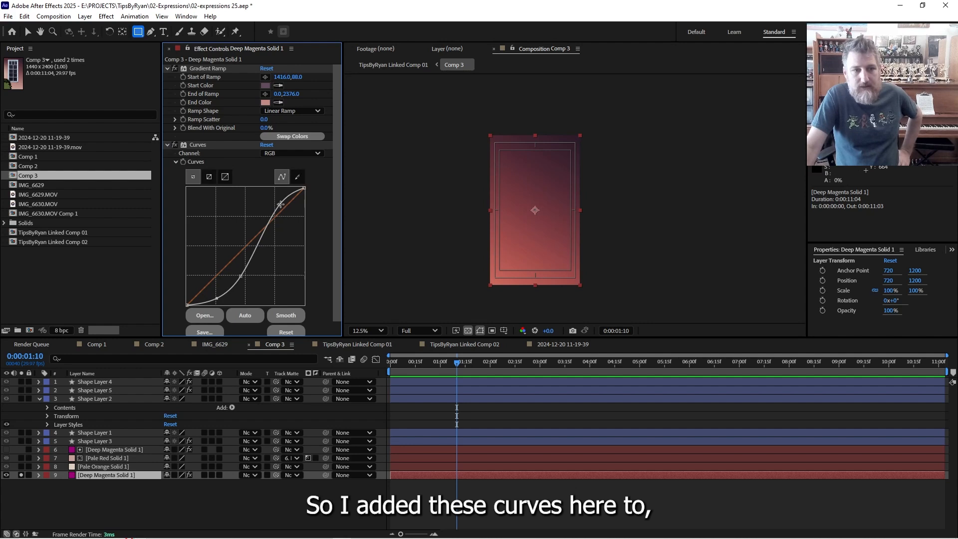
Try raising the upper point of the RGB curve to the top of the graph, undo it, and collapse the Curves effect.
drag(280, 204, 275, 186)
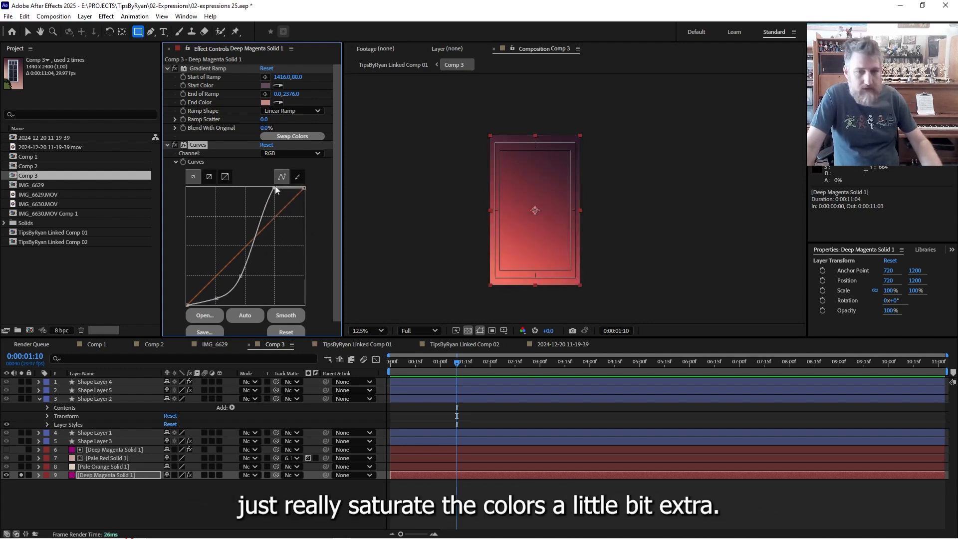
key(ctrl+z)
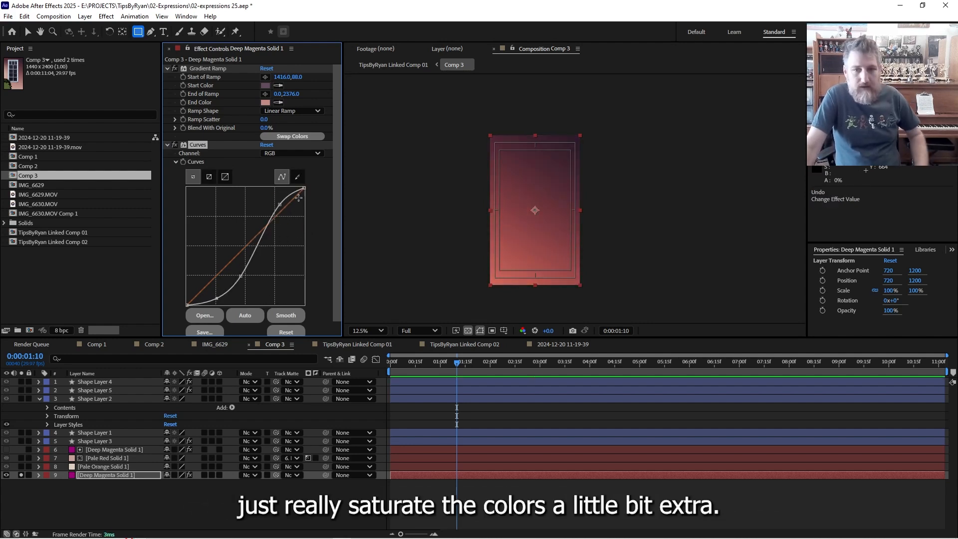
click(167, 144)
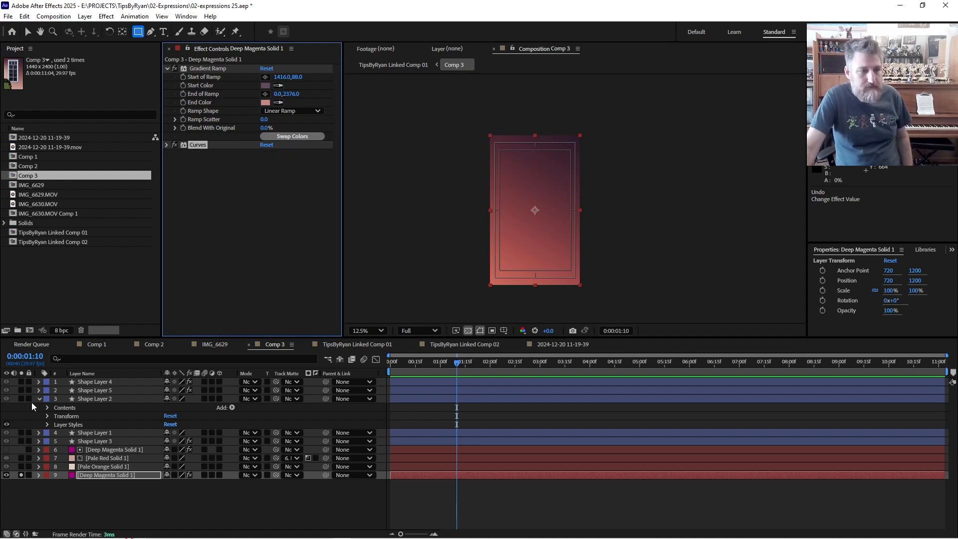
Solo Pale Orange Solid 1, viewing it first by itself and then together with the bottommost Deep Magenta Solid 1.
click(21, 467)
click(24, 475)
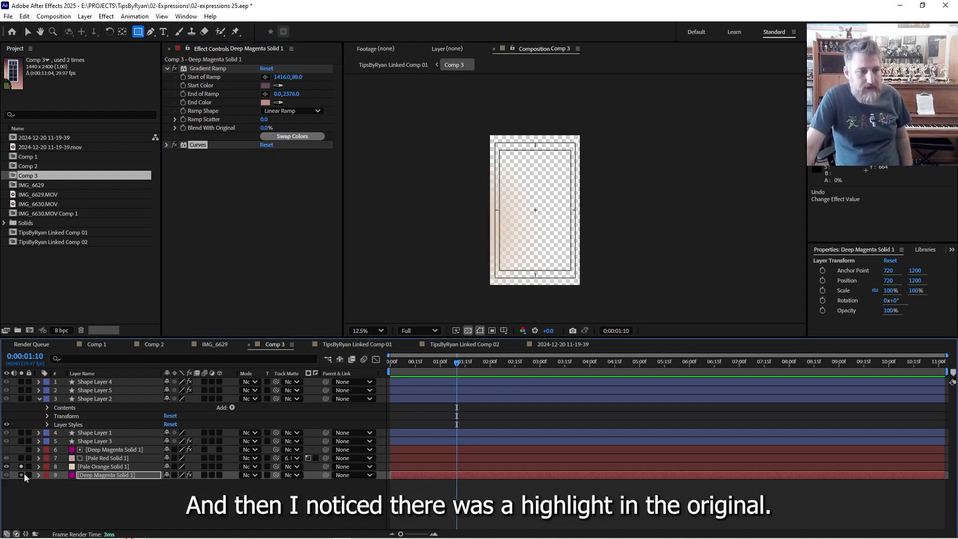
click(92, 467)
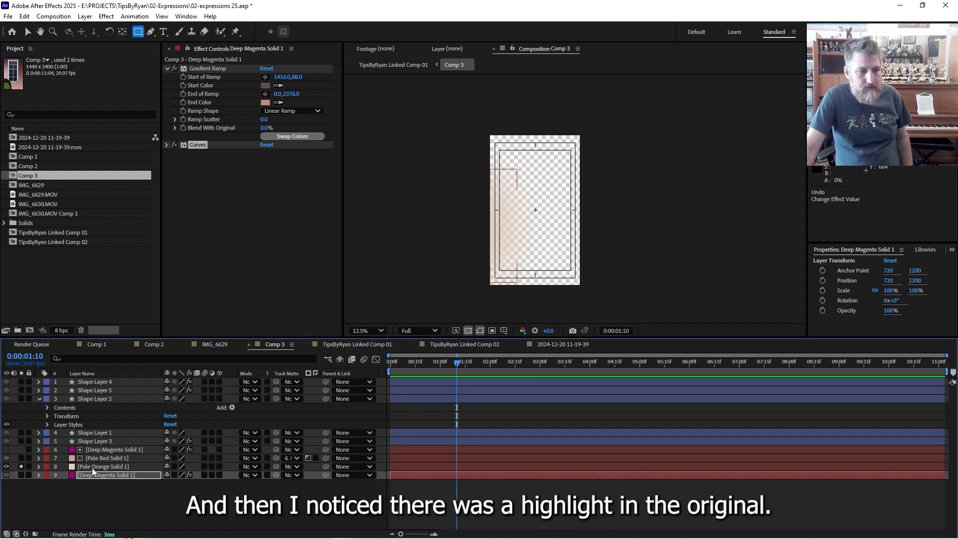
click(21, 476)
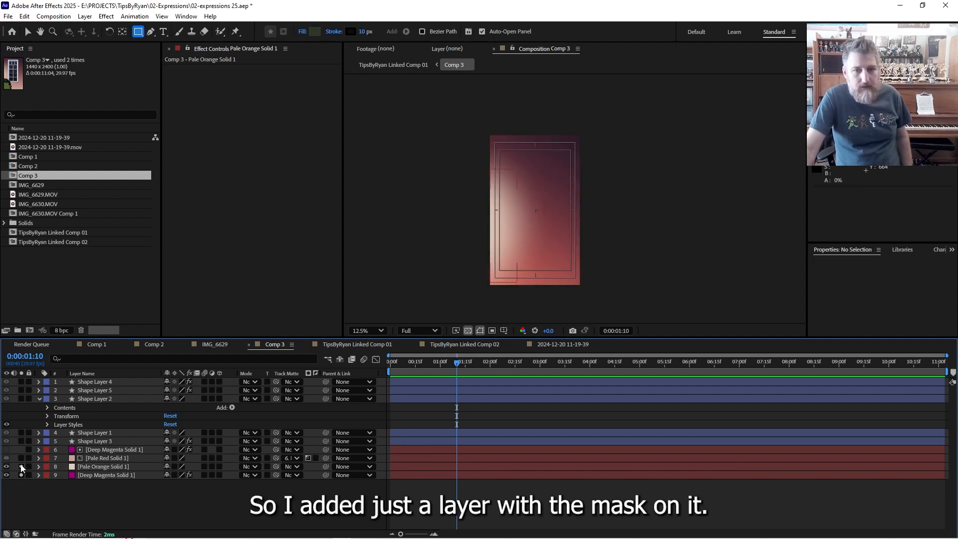
Reveal all Mask 1 settings of Pale Orange Solid 1 to examine the mask feather.
click(90, 469)
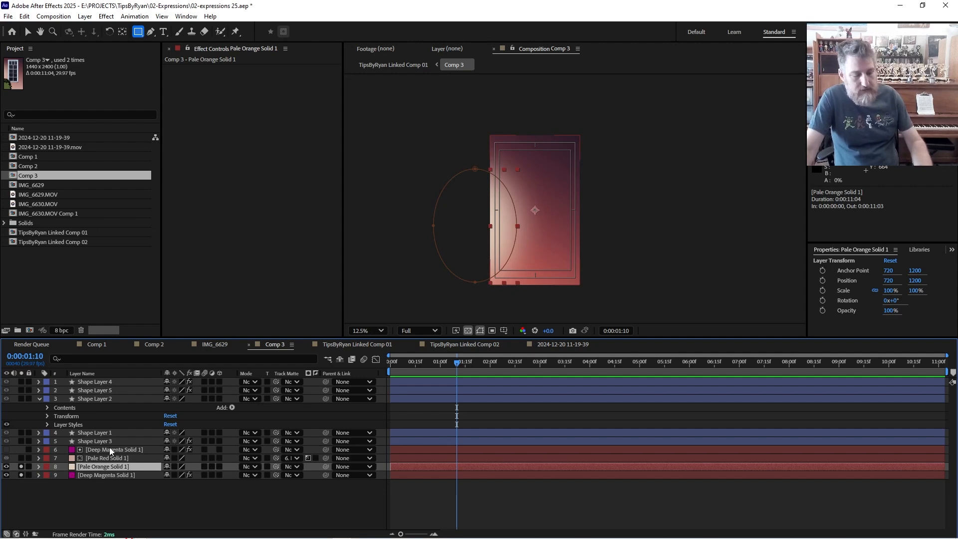
key(m)
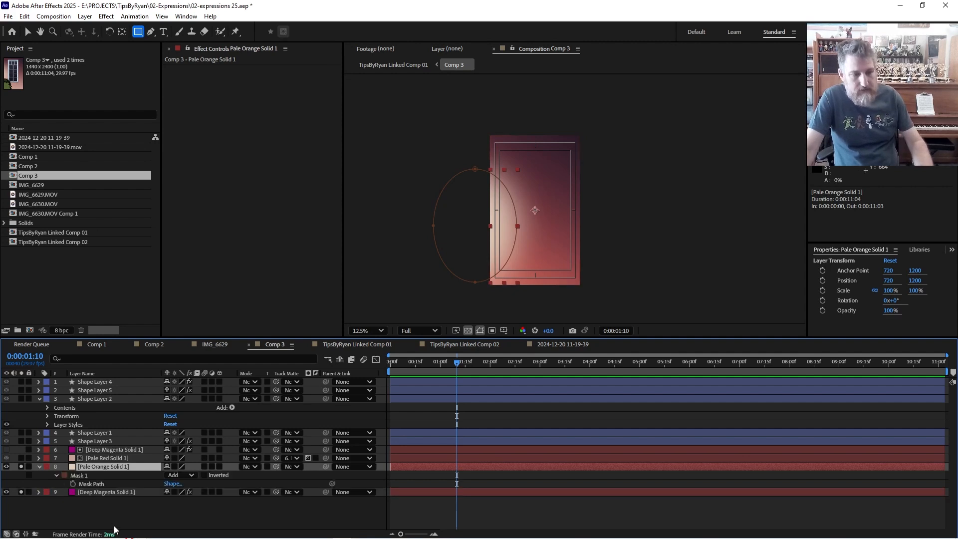
click(56, 475)
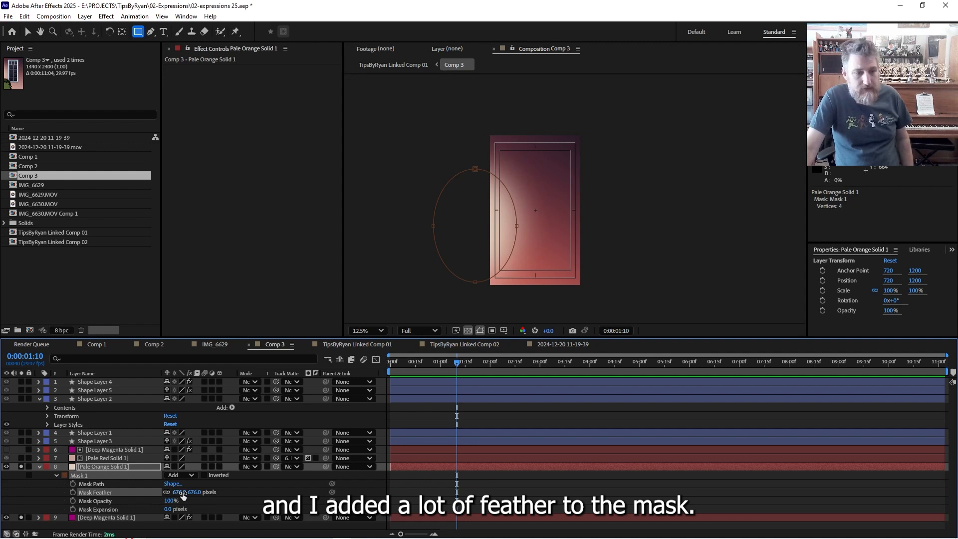
Move Pale Orange Solid 1's elliptical mask from the left edge onto the upper middle of the composition.
click(23, 31)
double_click(435, 213)
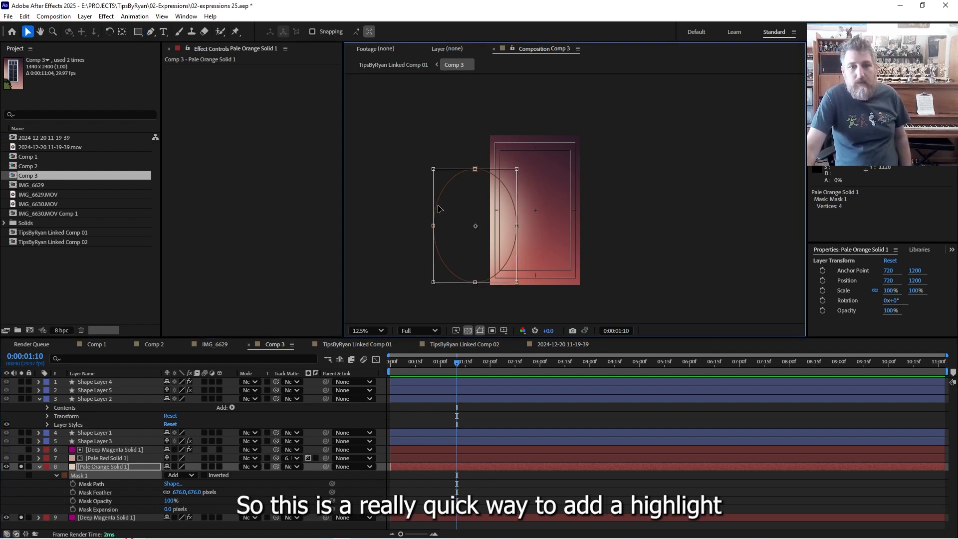
drag(457, 228, 517, 199)
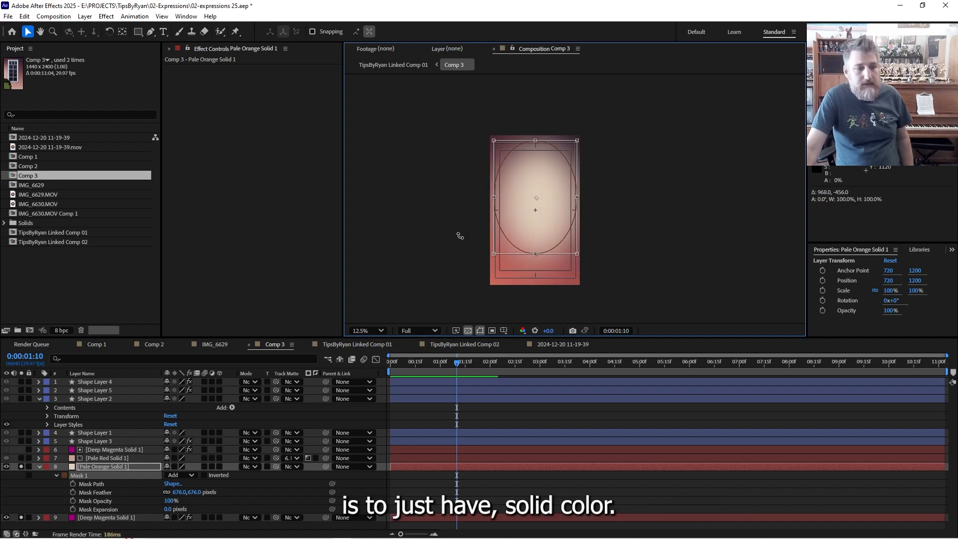
Set Mask 1's mode on Pale Orange Solid 1 to None, and delete the mask from the layer.
click(174, 476)
click(195, 398)
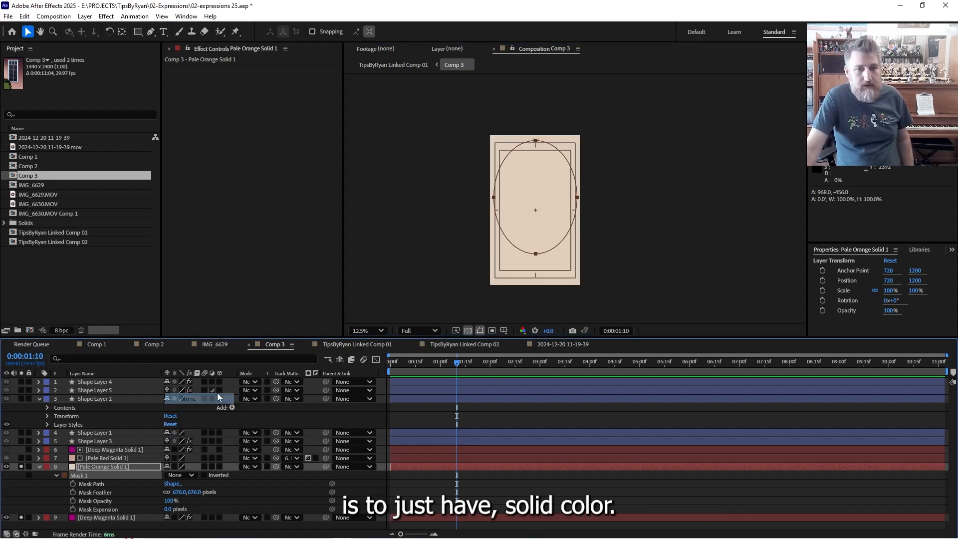
click(191, 476)
click(89, 476)
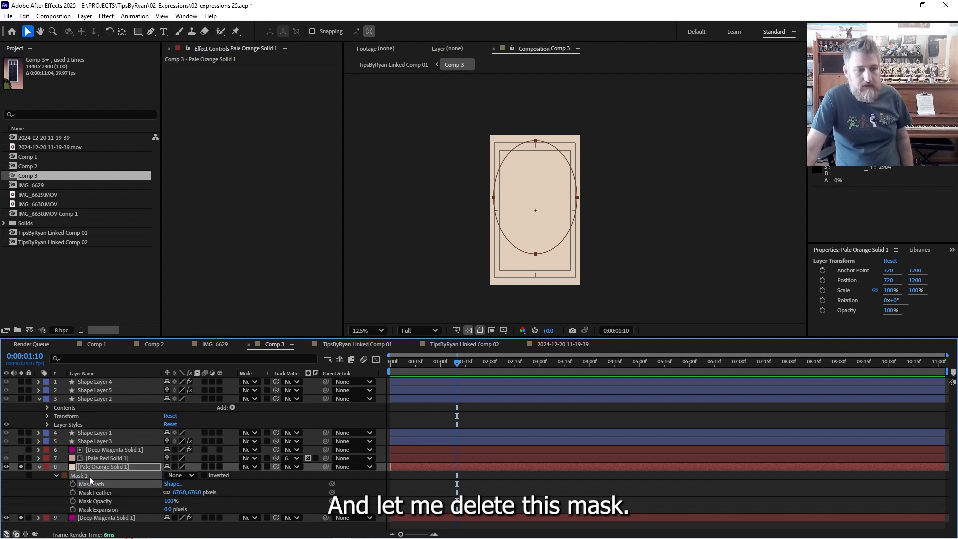
key(Delete)
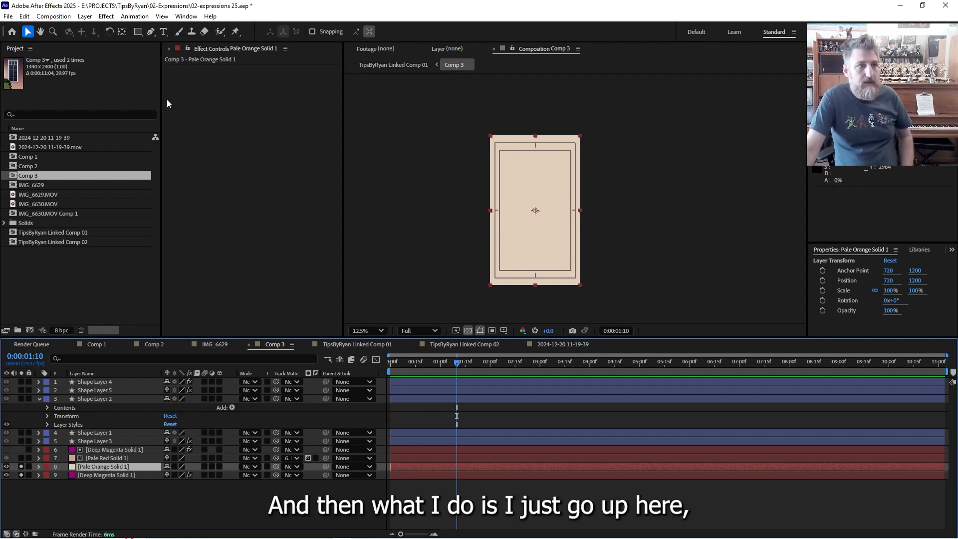
Draw an elliptical mask about 1616 by 1464 px over the lower left edge of Pale Orange Solid 1 with the Ellipse tool.
click(139, 34)
drag(139, 37, 177, 51)
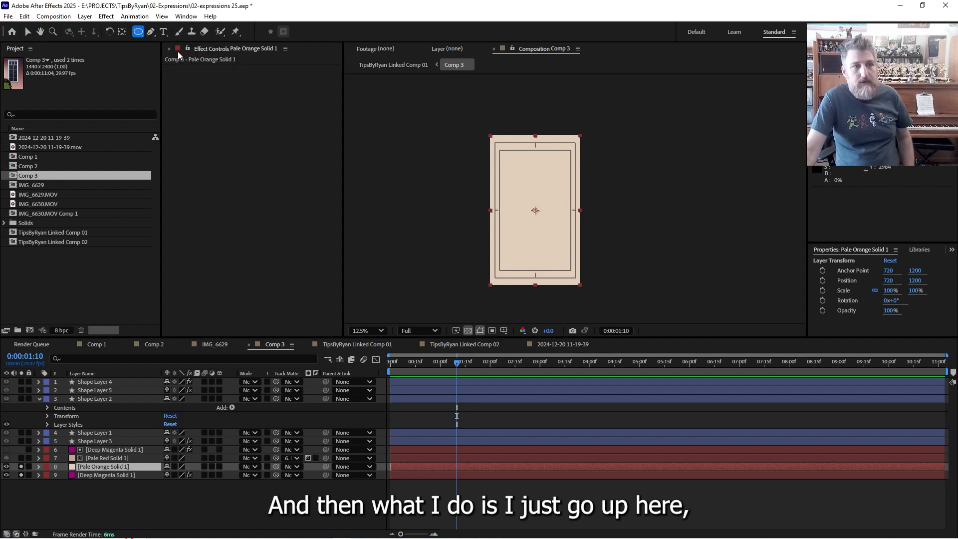
drag(414, 193, 515, 286)
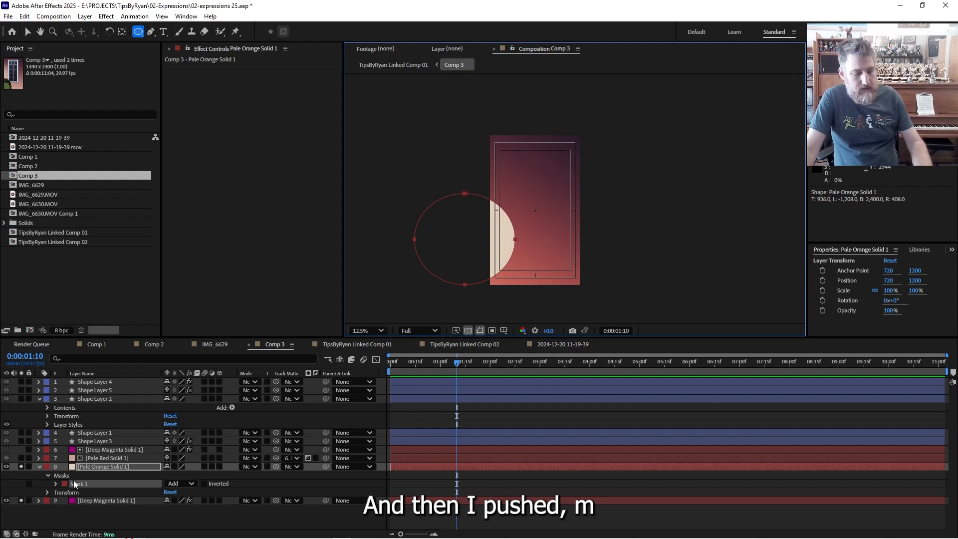
Reveal all settings of the new Mask 1 on Pale Orange Solid 1 and set its feather to 866 pixels.
click(74, 480)
key(m)
key(m)
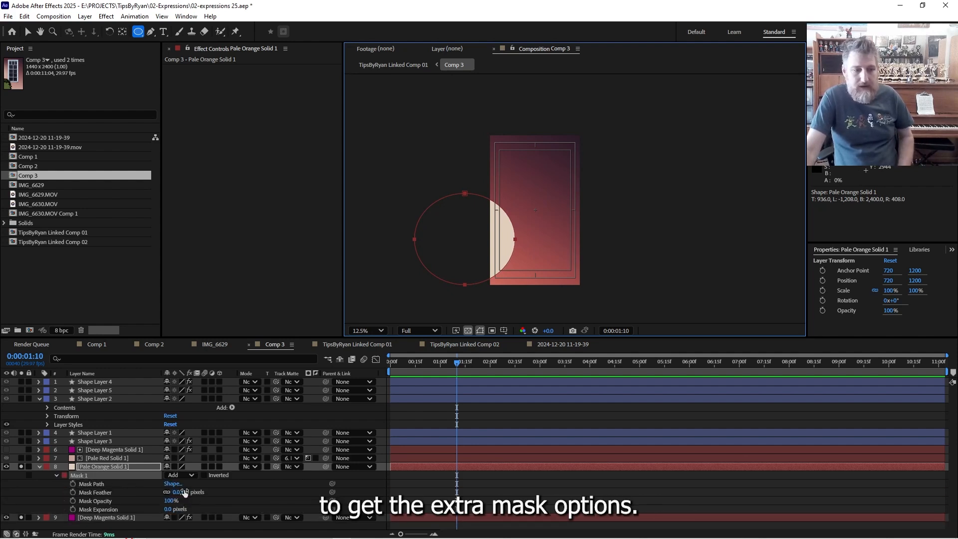
key(m)
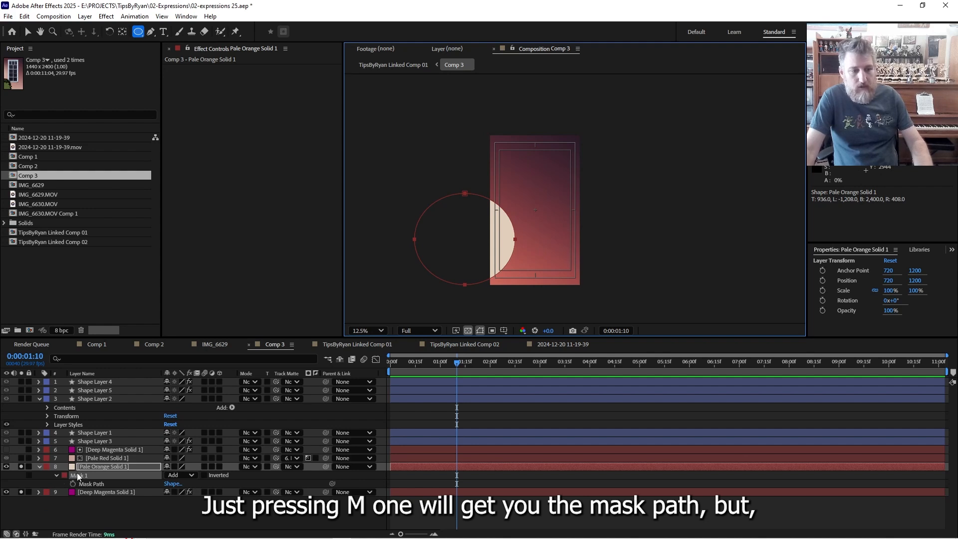
key(m)
key(m)
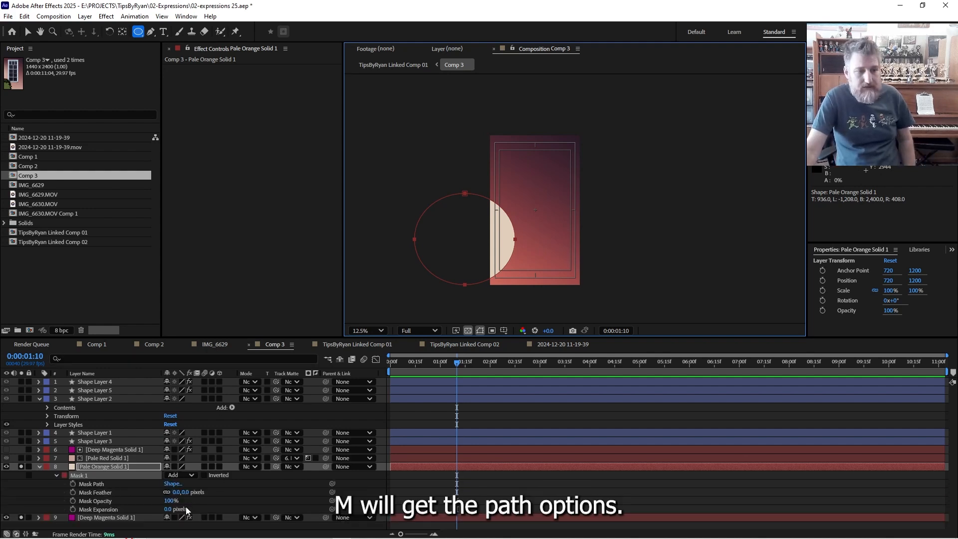
drag(181, 494, 561, 443)
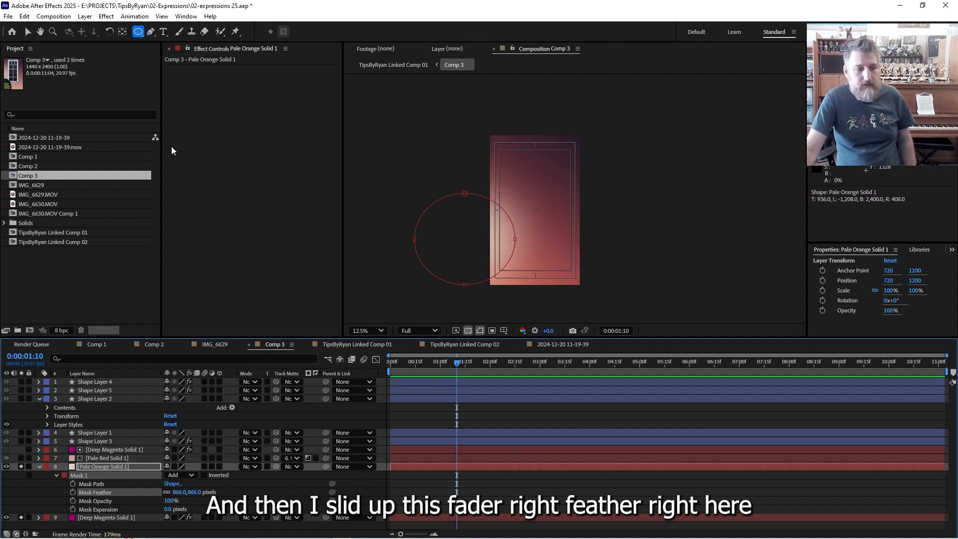
Shift Pale Orange Solid 1's feathered elliptical mask slightly up and to the left, and deselect the layer.
click(27, 31)
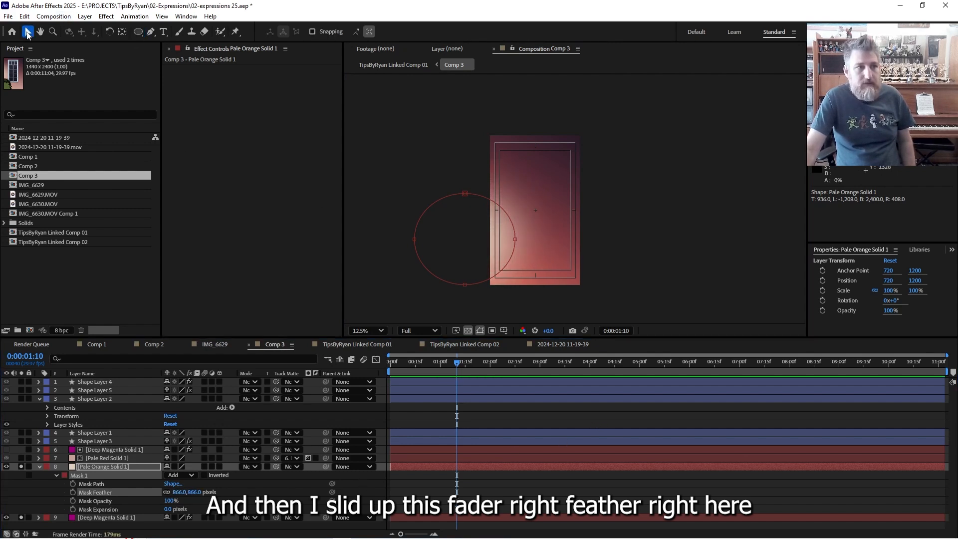
double_click(514, 231)
mouse_move(491, 238)
mouse_down()
mouse_move(485, 214)
mouse_move(484, 226)
mouse_up()
click(541, 424)
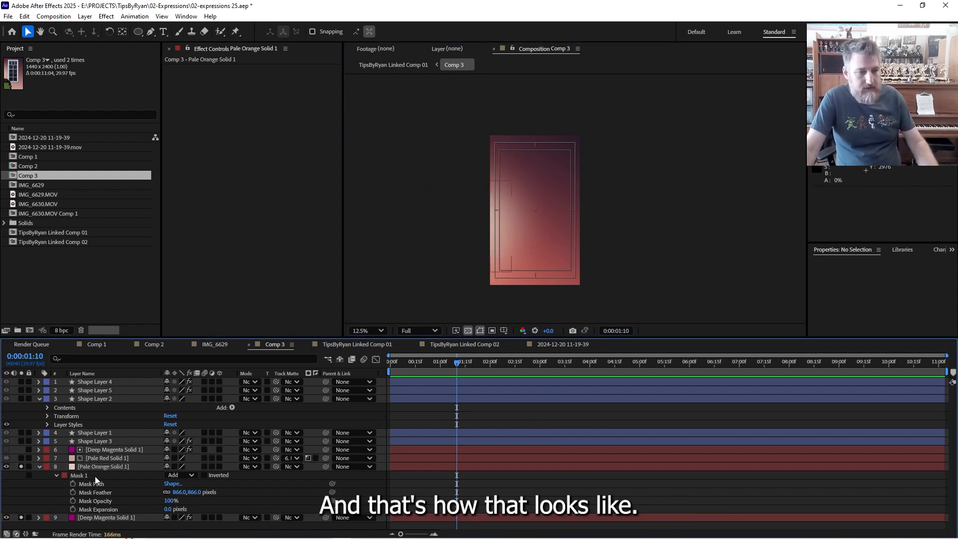
Solo Pale Red Solid 1 along with Pale Orange Solid 1 and the bottommost Deep Magenta Solid 1, and collapse Pale Orange Solid 1.
click(21, 466)
click(21, 459)
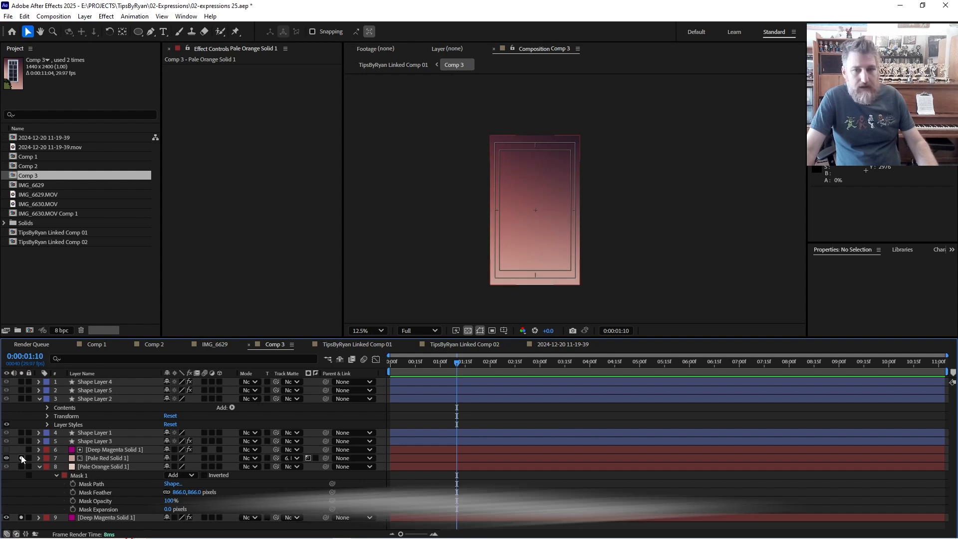
click(21, 467)
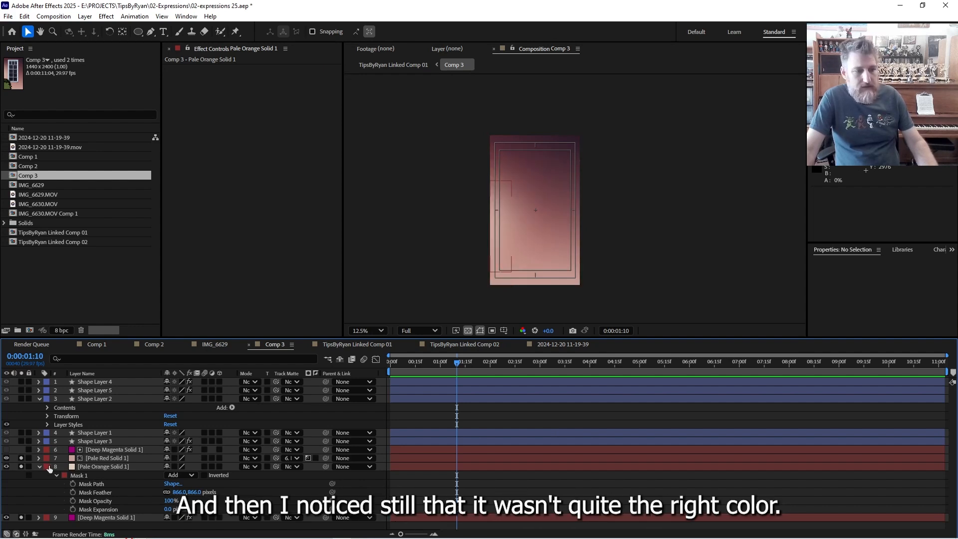
click(39, 466)
Switch Pale Red Solid 1's solo off and on to compare the background with and without its warmer tint.
click(23, 460)
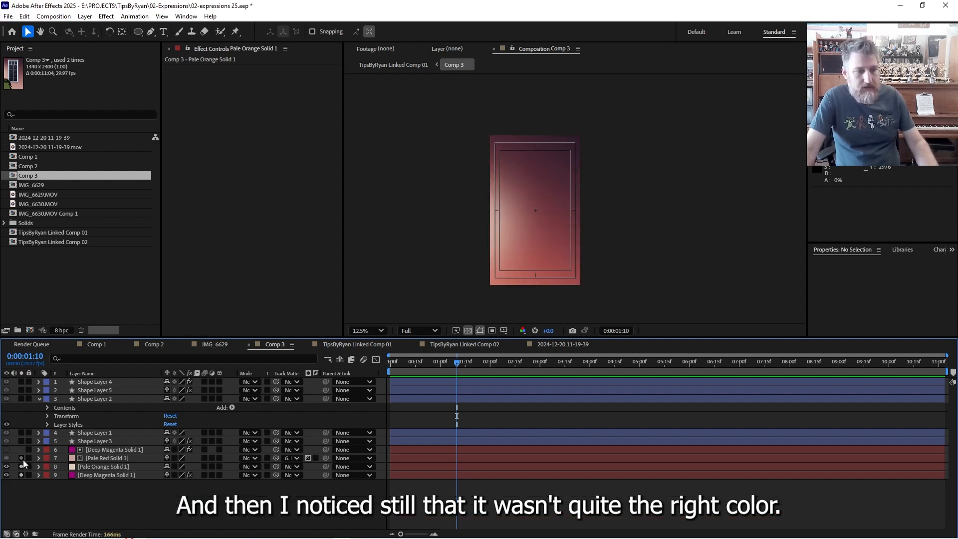
click(23, 460)
click(23, 460)
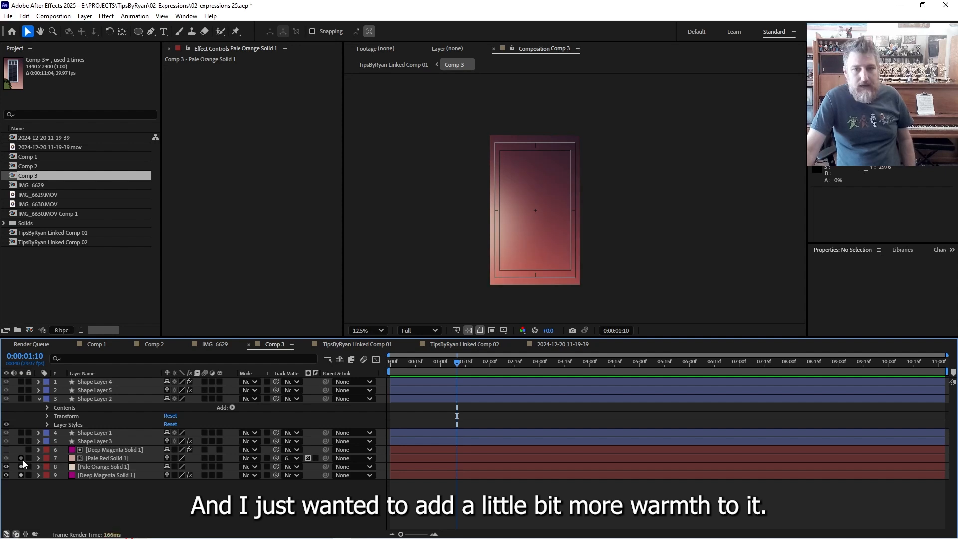
click(23, 460)
Isolate Pale Red Solid 1 by removing the solo from Pale Orange Solid 1 and the bottommost Deep Magenta Solid 1, and expand it.
click(89, 459)
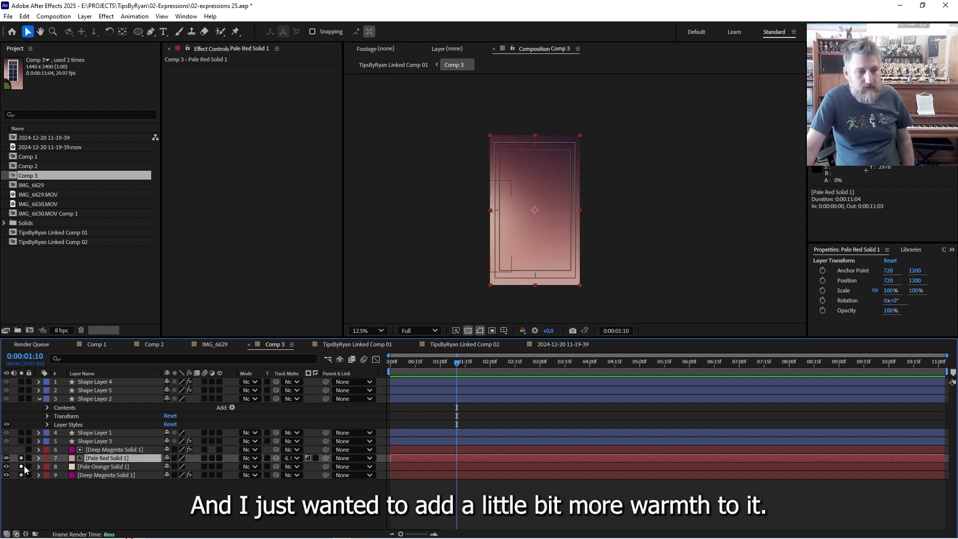
drag(24, 466, 20, 478)
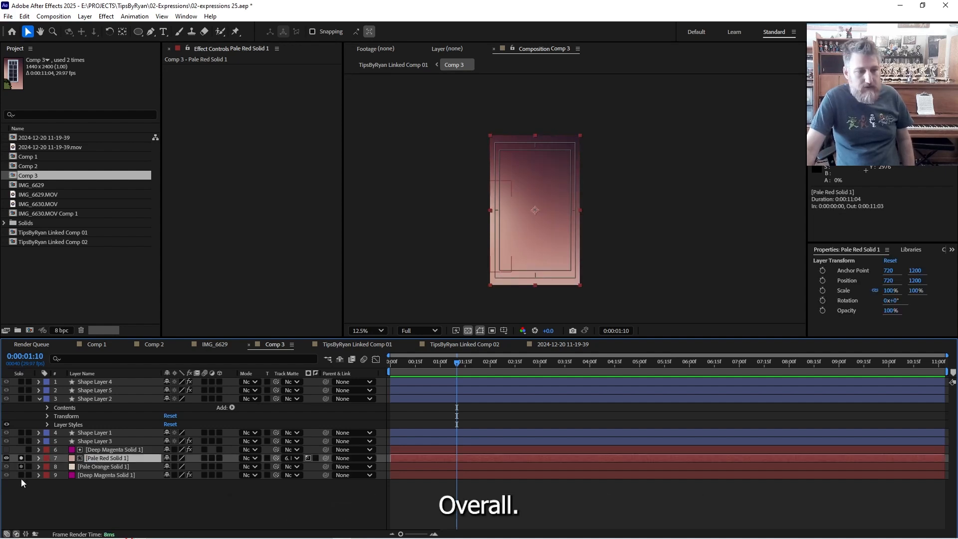
click(40, 460)
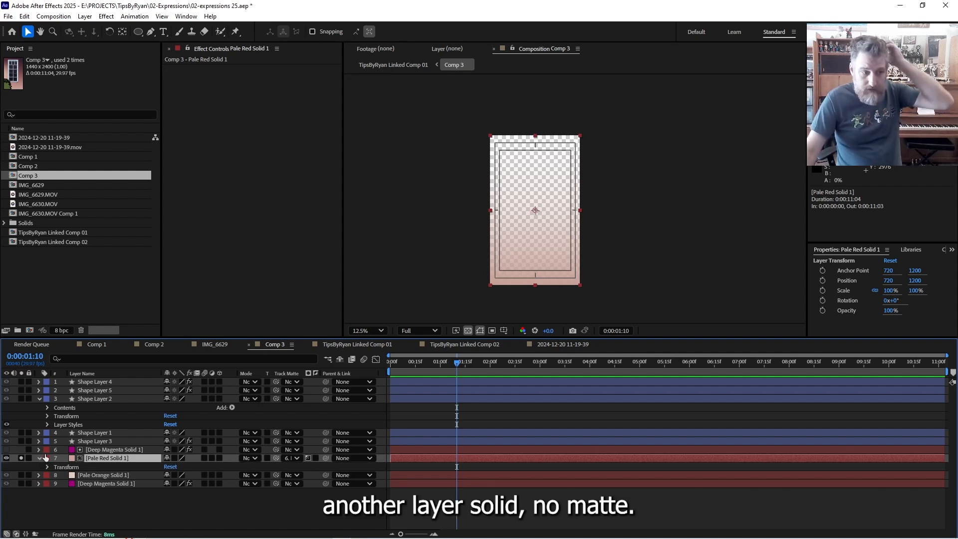
Set Pale Red Solid 1's track matte to No Matte and deselect the layer.
click(285, 460)
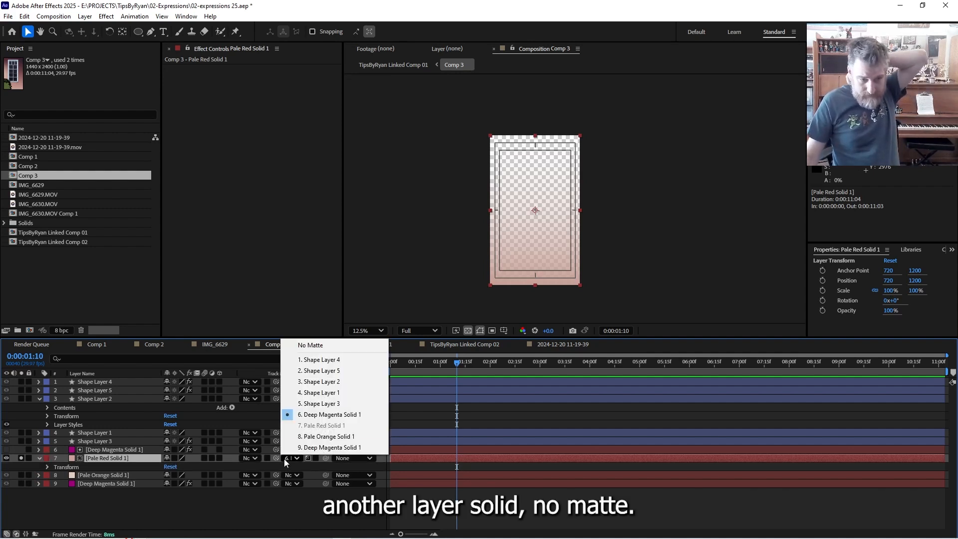
click(322, 346)
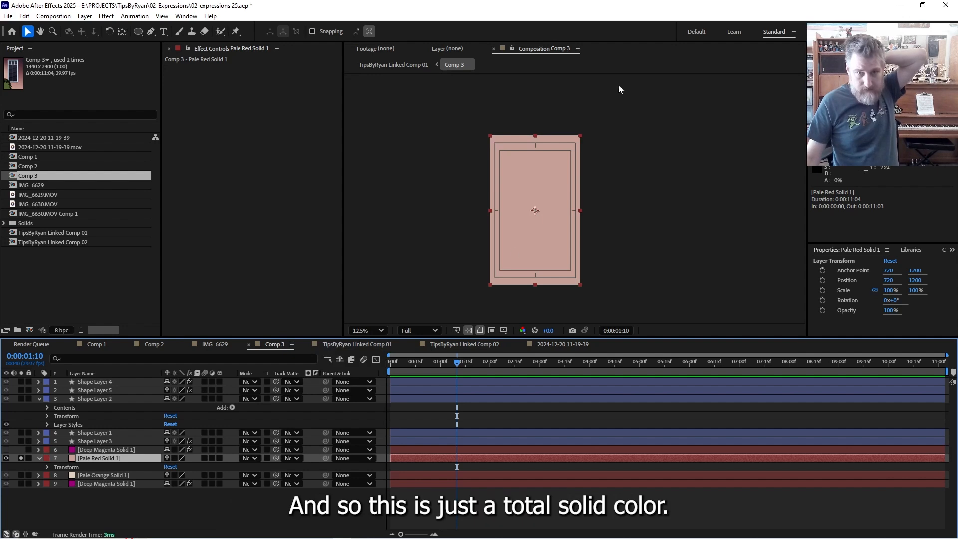
click(256, 458)
click(291, 517)
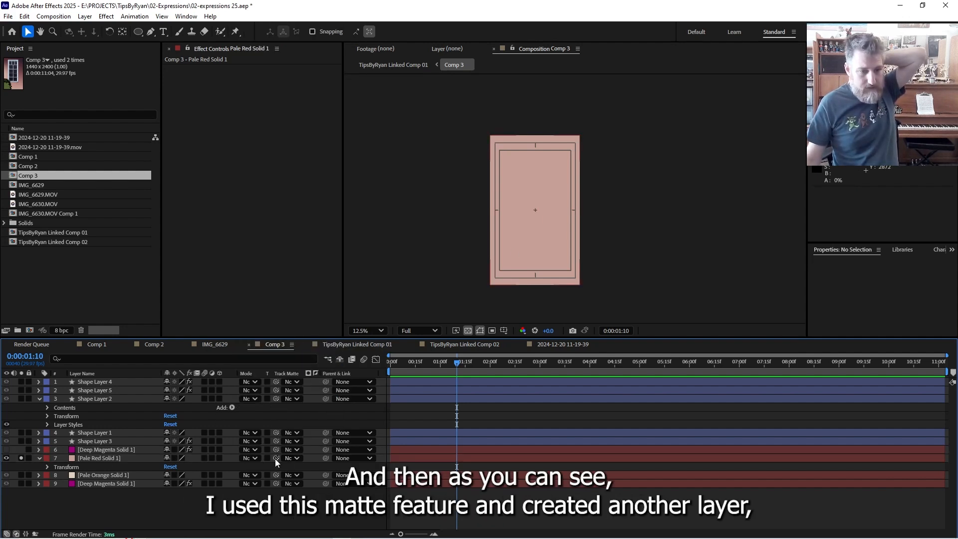
Make the upper Deep Magenta Solid 1 visible and solo it in place of Pale Red Solid 1.
click(21, 457)
click(6, 450)
click(21, 450)
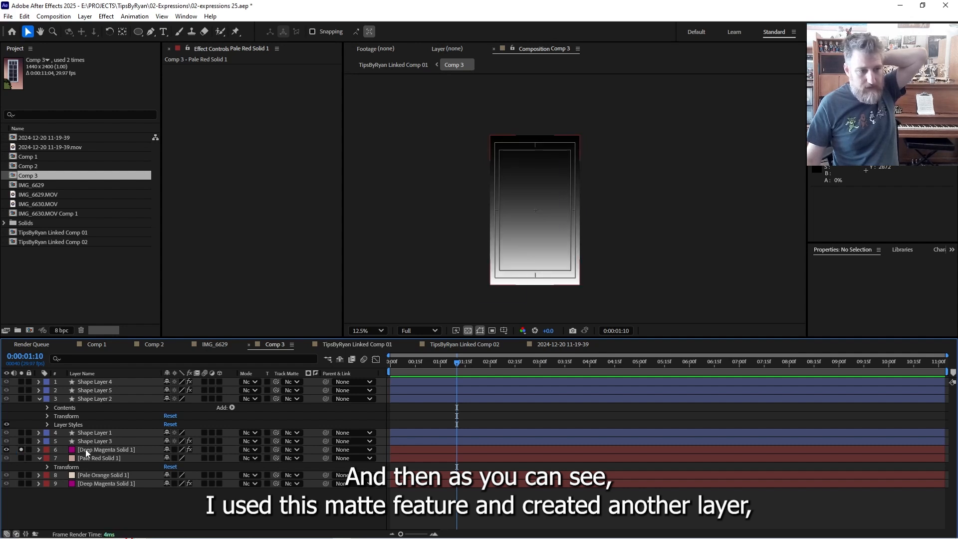
Compare the upper Deep Magenta Solid 1's Gradient Ramp with its Curves effect switched off and on.
click(86, 451)
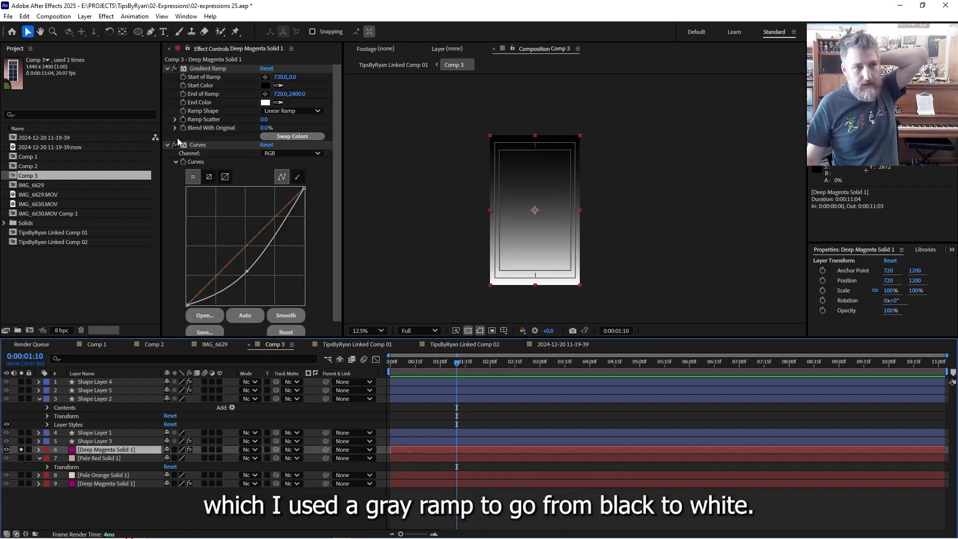
click(208, 69)
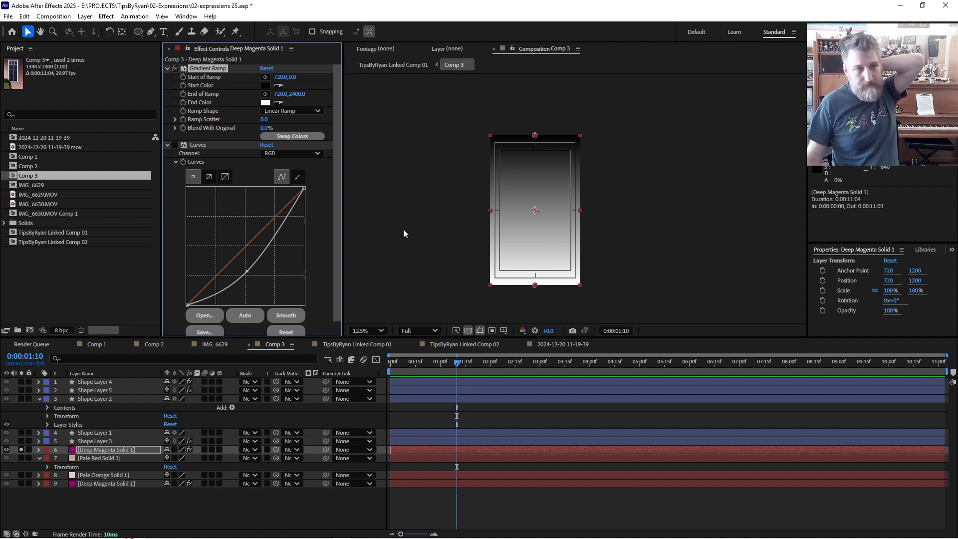
click(174, 146)
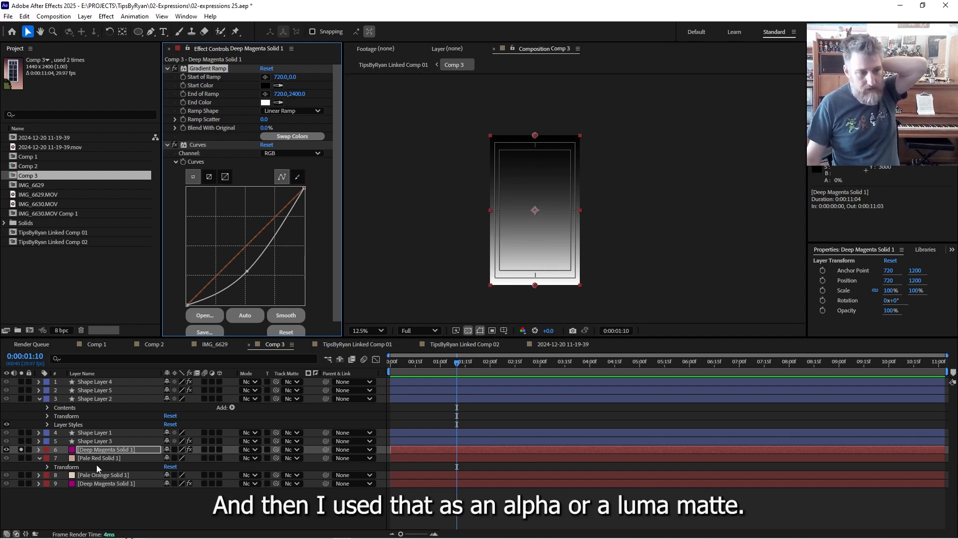
Solo Pale Red Solid 1 instead of the upper Deep Magenta Solid 1 and assign that layer as its luma track matte.
click(21, 458)
click(21, 449)
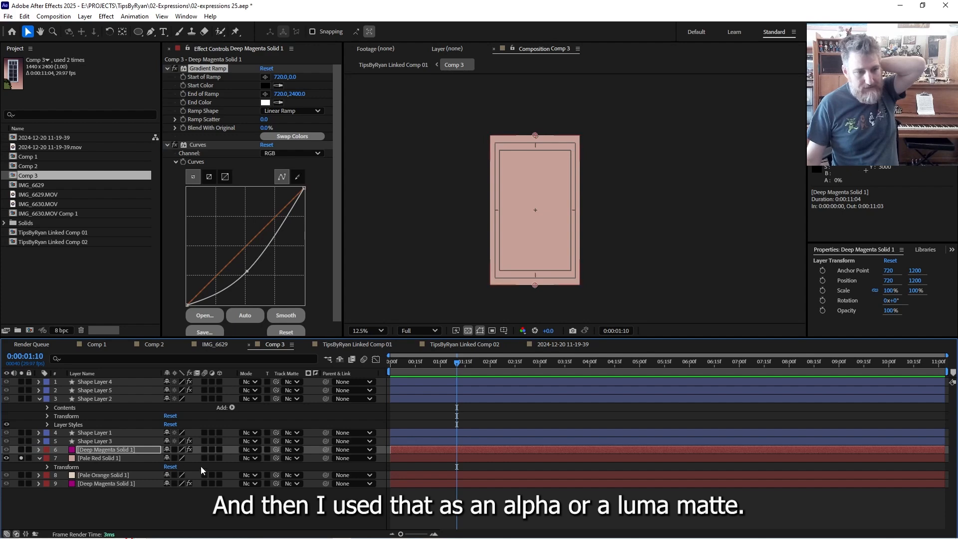
drag(276, 458, 134, 448)
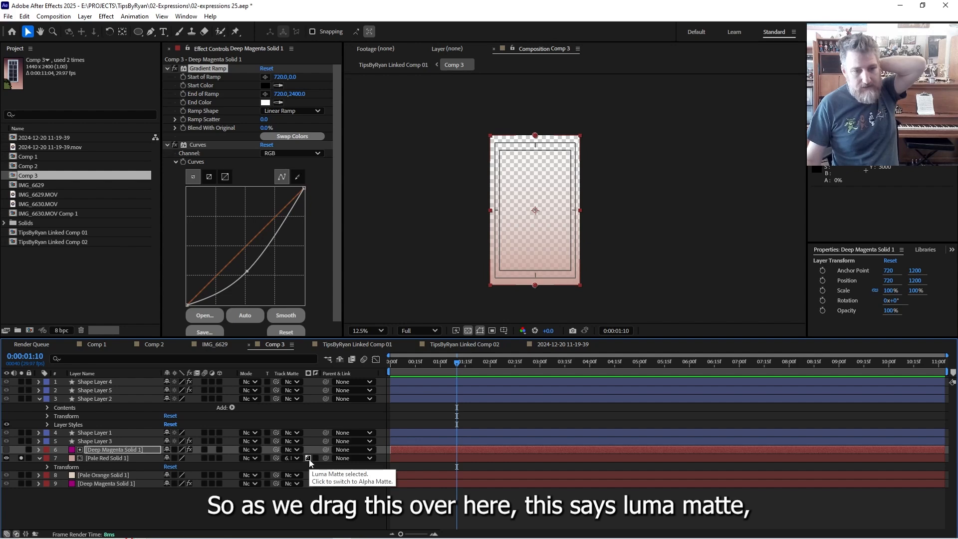
Compare Pale Red Solid 1's luma matte with an alpha matte and an inverted luma matte, ending on the non-inverted luma matte.
click(308, 459)
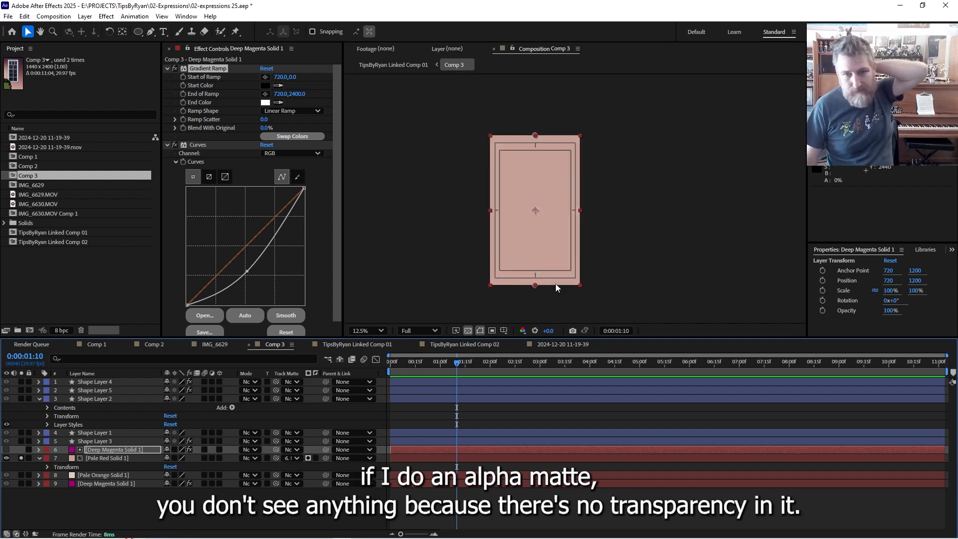
click(308, 458)
click(317, 458)
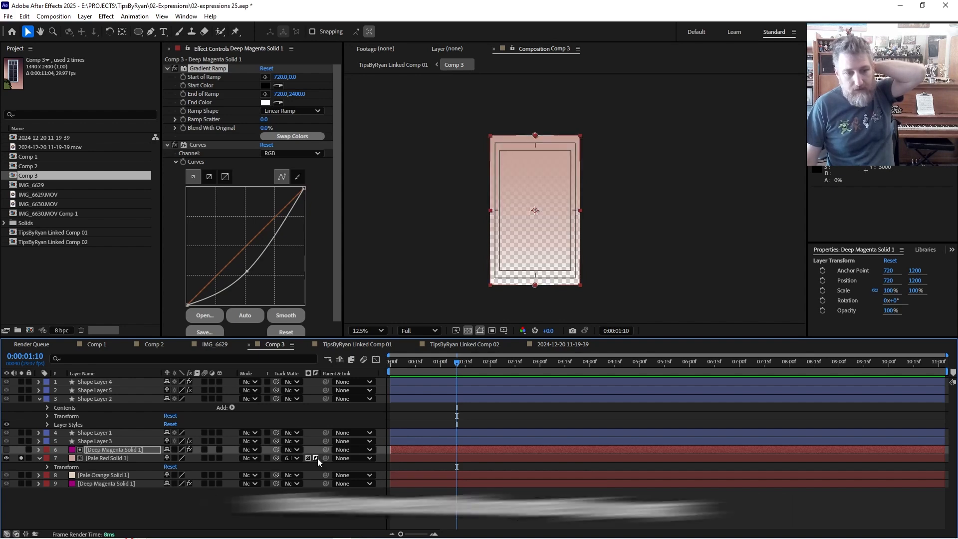
click(317, 459)
click(317, 459)
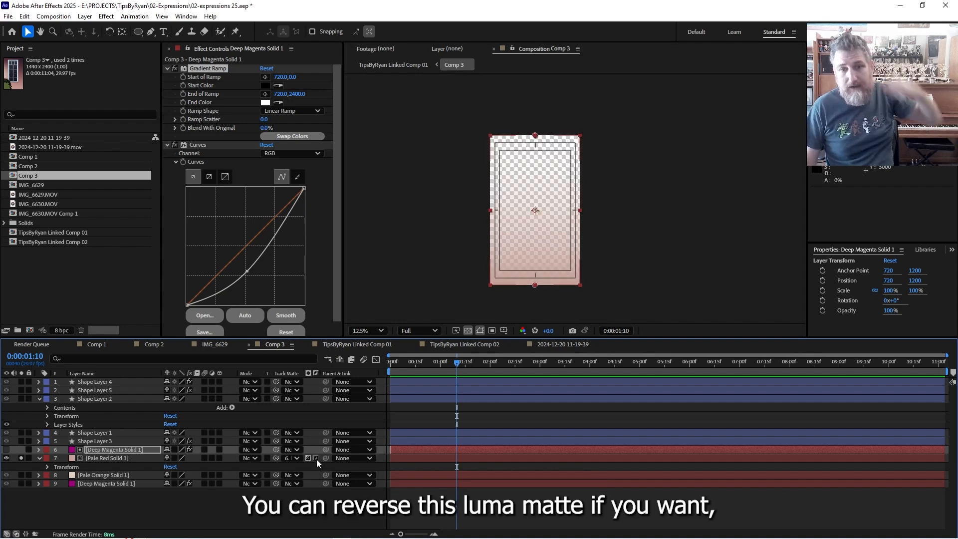
click(316, 459)
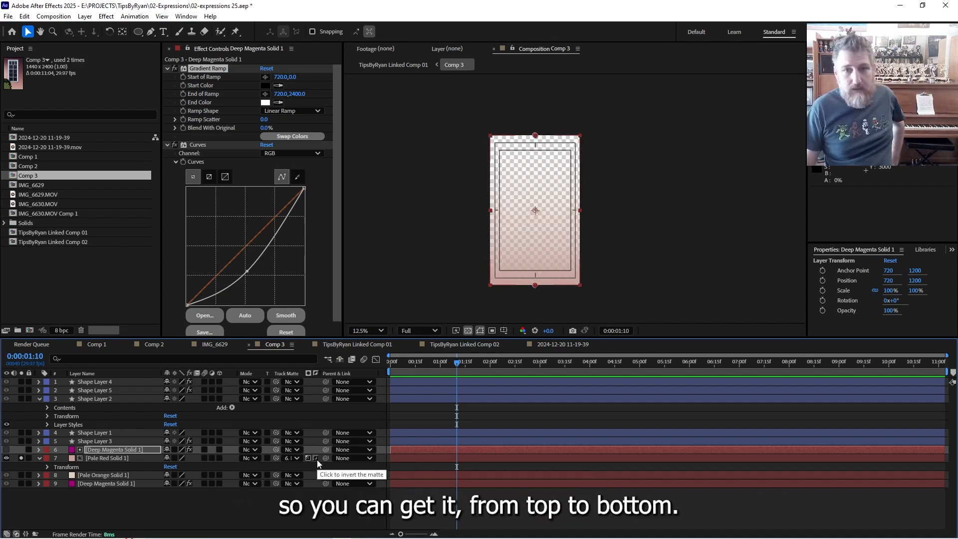
click(317, 460)
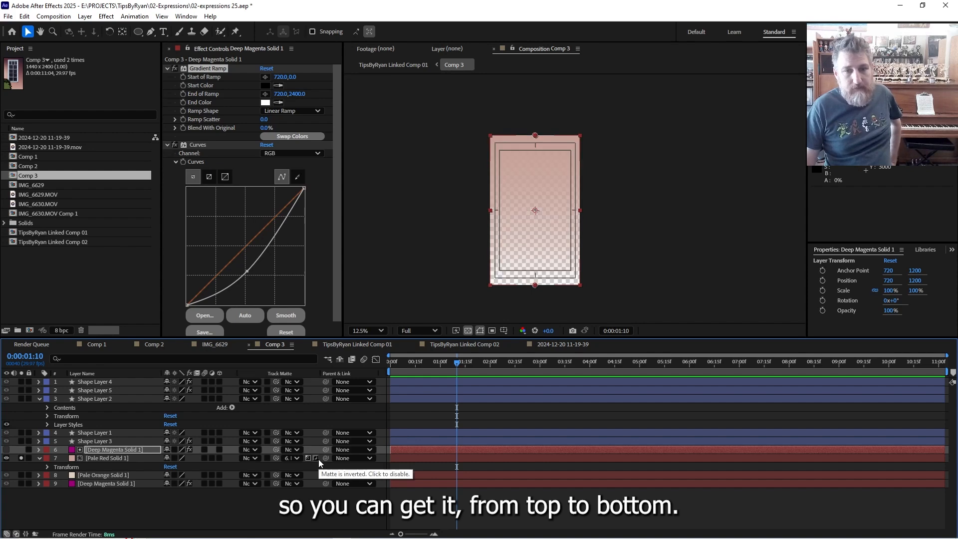
click(316, 459)
Solo Pale Orange Solid 1 and the bottommost Deep Magenta Solid 1 as well, then clear all solos to show the full window illustration.
click(22, 475)
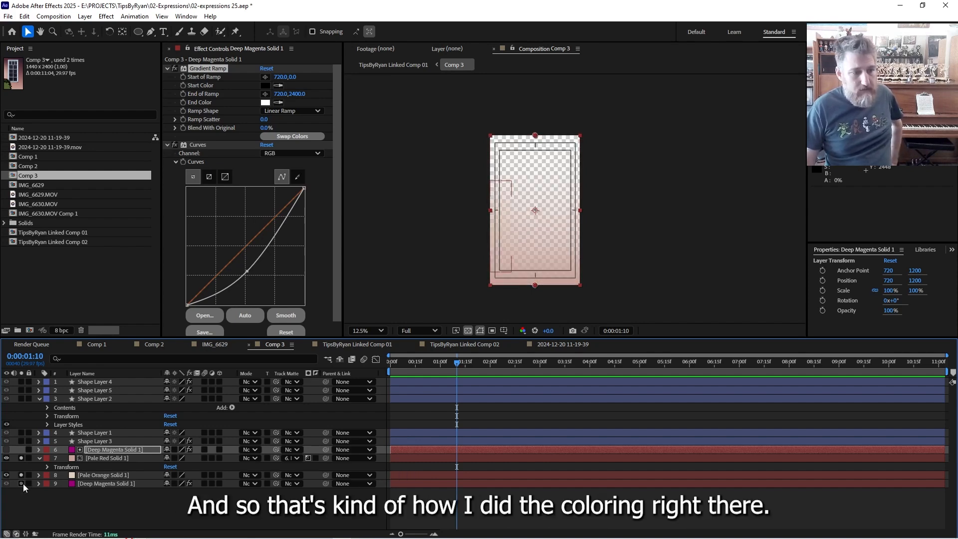
click(21, 484)
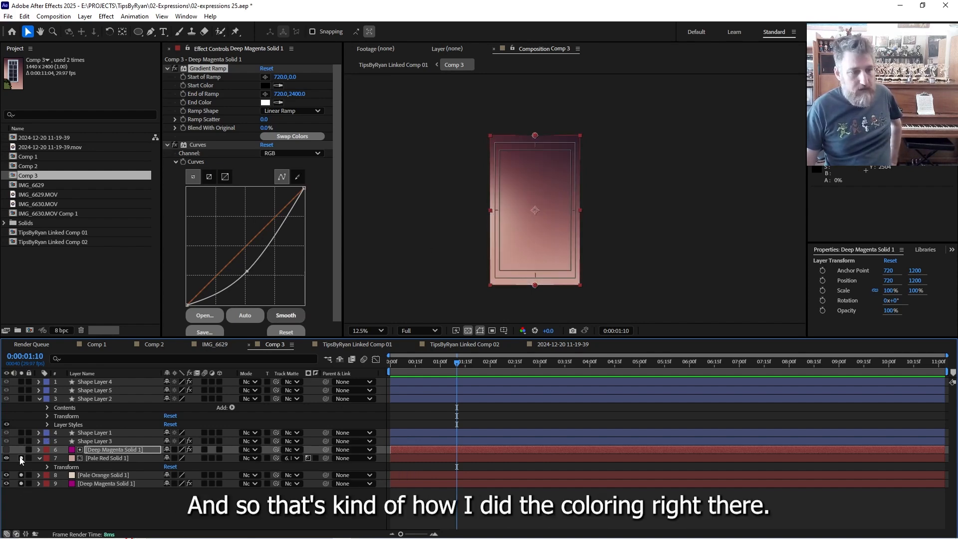
drag(21, 458, 19, 502)
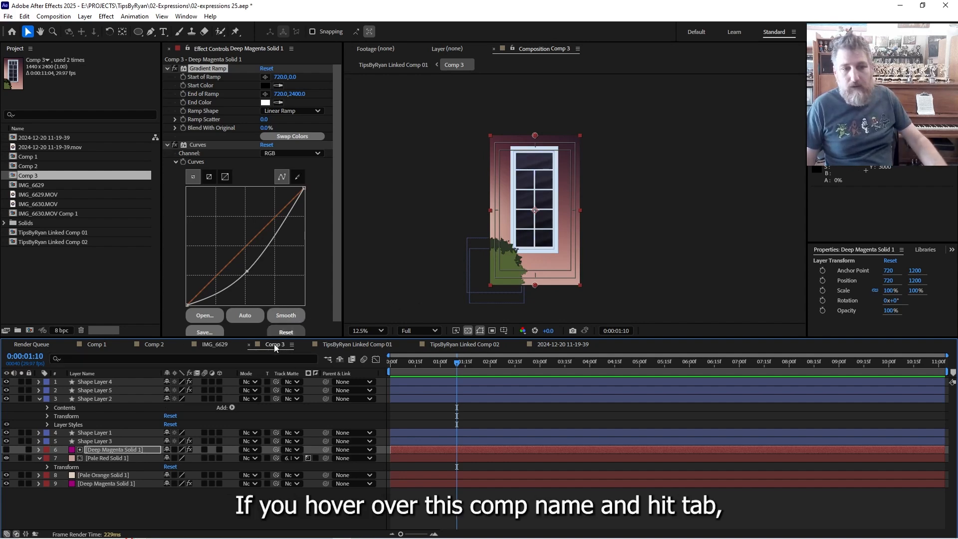
Open TipsByRyan Linked Comp 01 from Comp 3's mini-flowchart and solo its Comp 3 layer.
key(Tab)
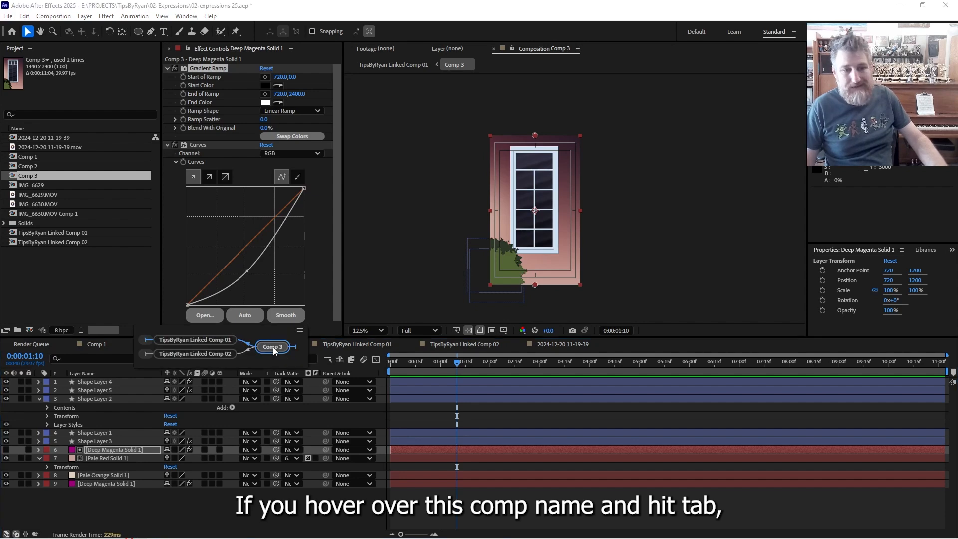
click(203, 340)
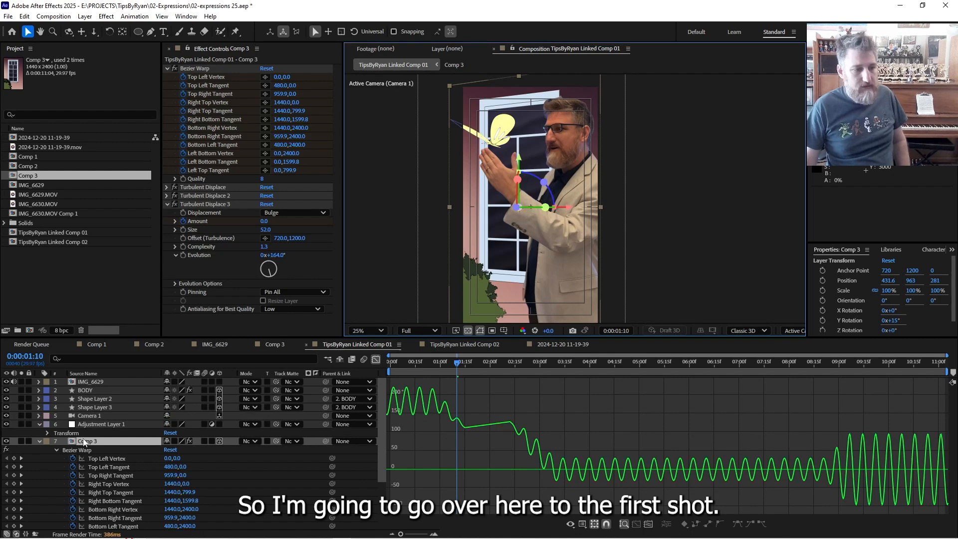
click(21, 441)
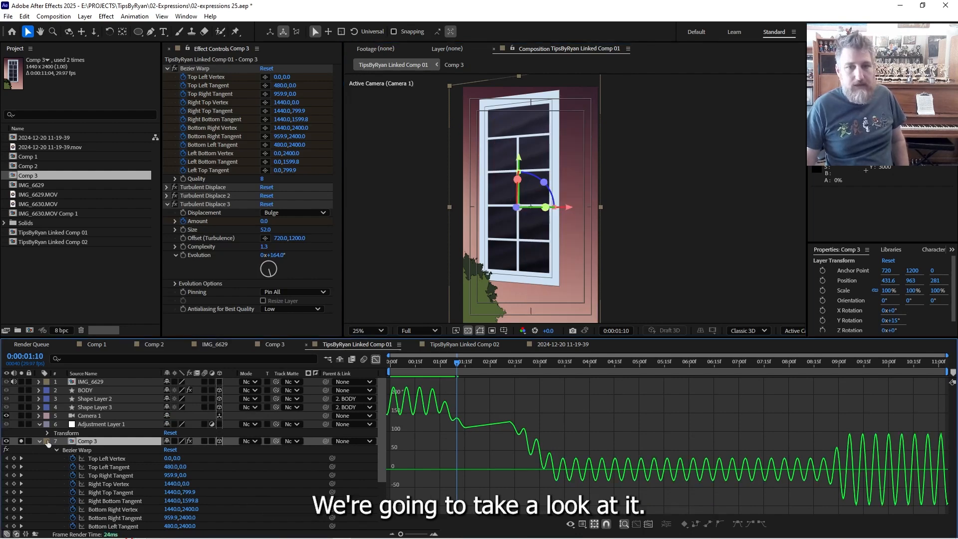
Reveal only the Comp 3 layer's rotation properties and switch the timeline from the graph editor to layer bars.
click(40, 441)
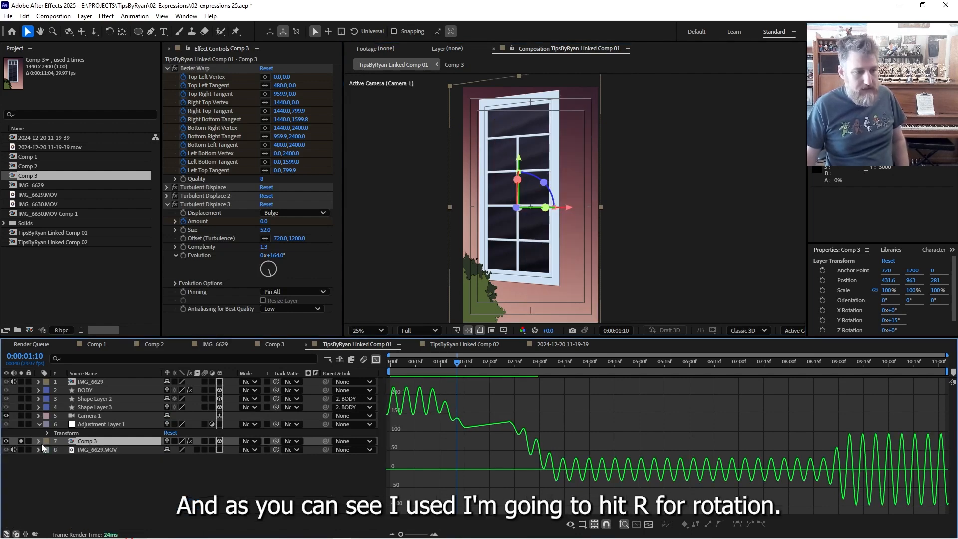
click(40, 442)
click(39, 441)
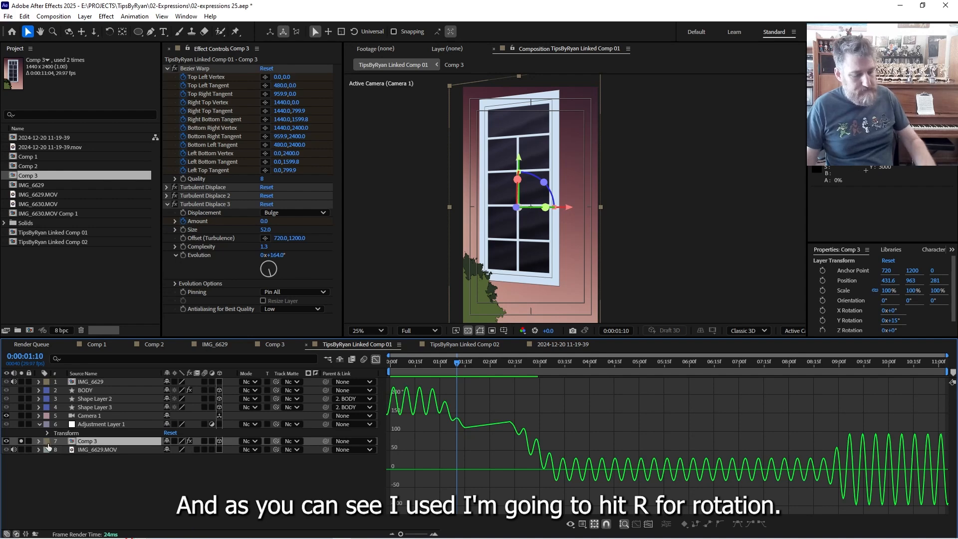
key(r)
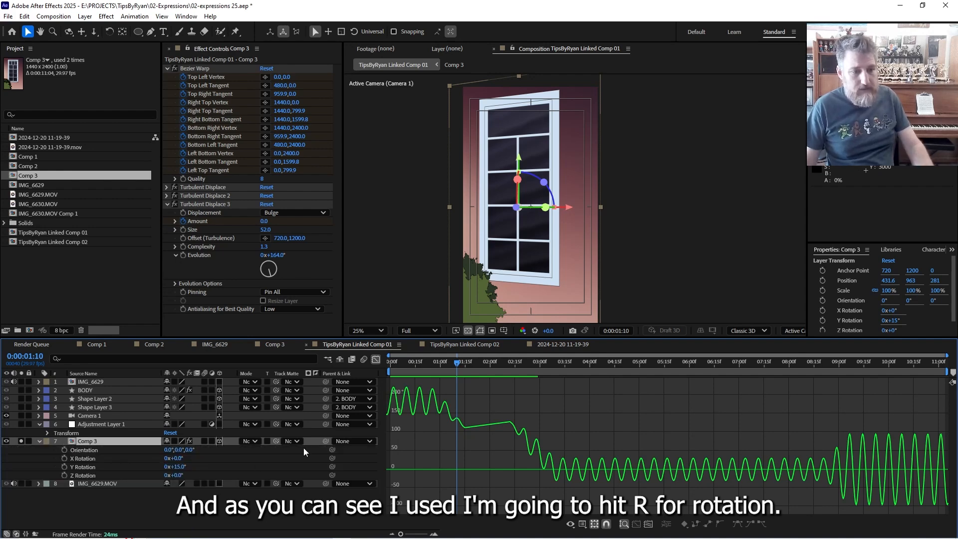
click(376, 359)
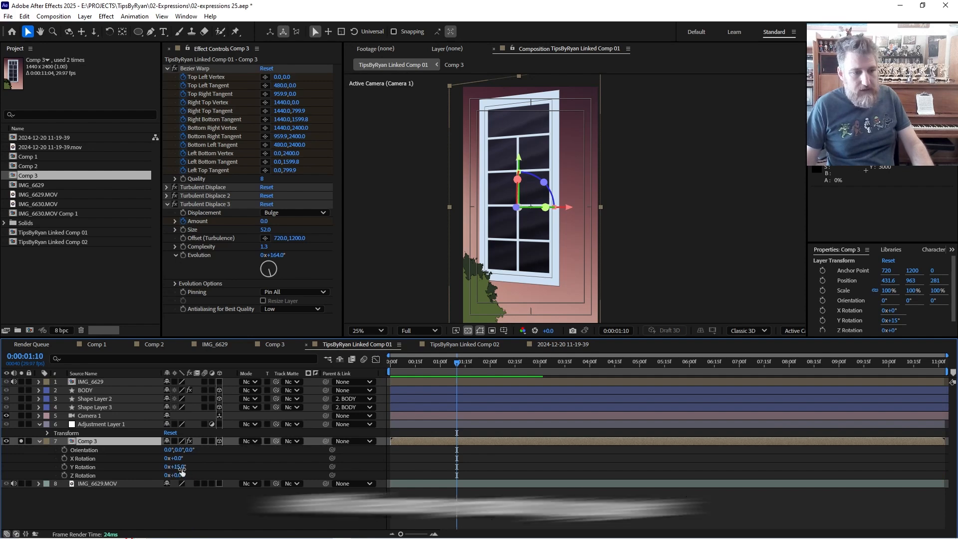
Try a different Y Rotation on the Comp 3 layer, undo it, and remove the layer's solo.
mouse_move(177, 466)
mouse_down()
mouse_move(170, 466)
mouse_move(189, 463)
mouse_up()
key(ctrl+z)
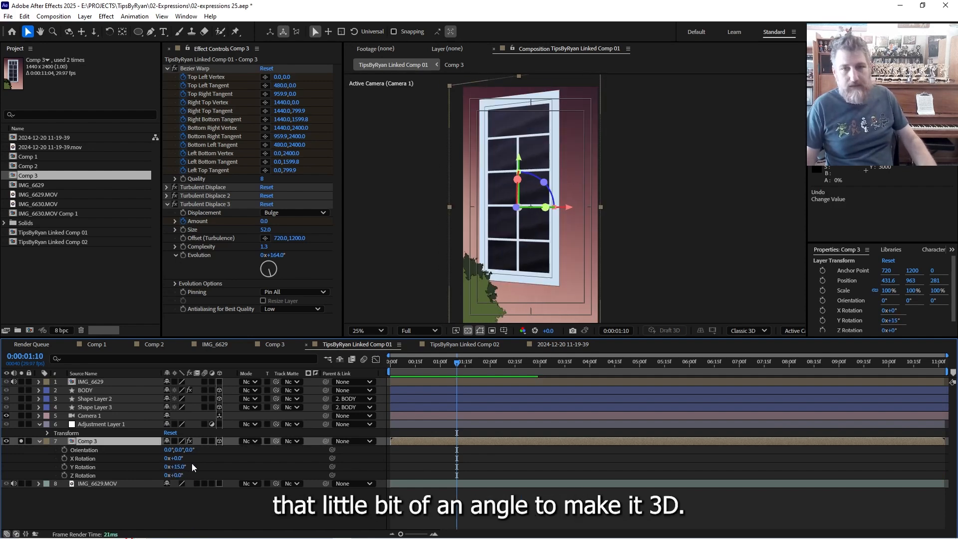
click(21, 441)
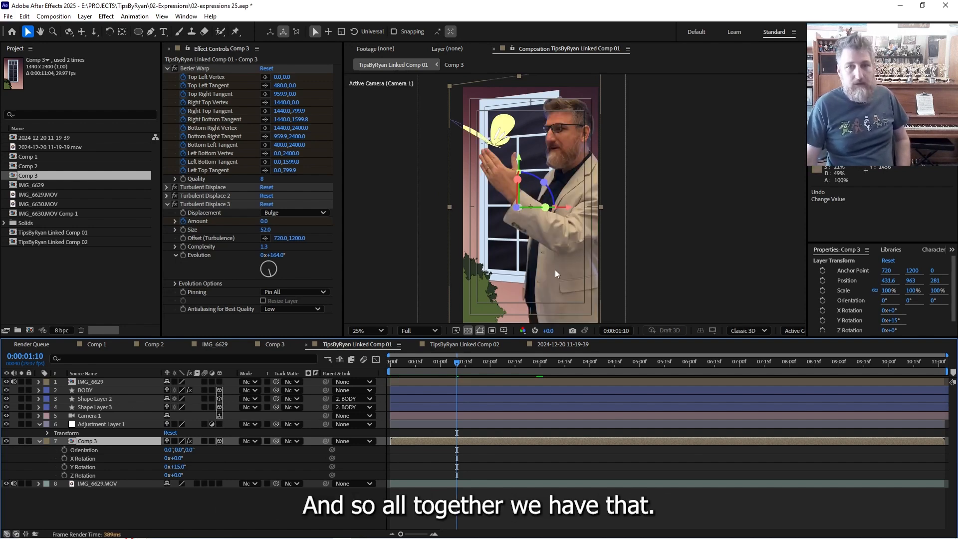
Reveal the BODY layer's keyframes, select its Position property to show the motion path, and scrub to 0:00:04:08 to follow the butterfly.
drag(457, 363, 533, 368)
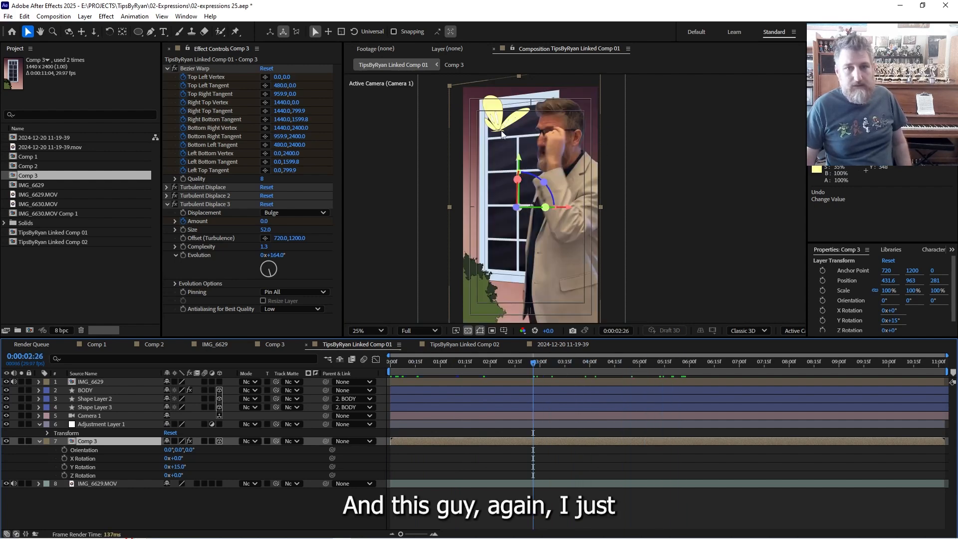
click(92, 390)
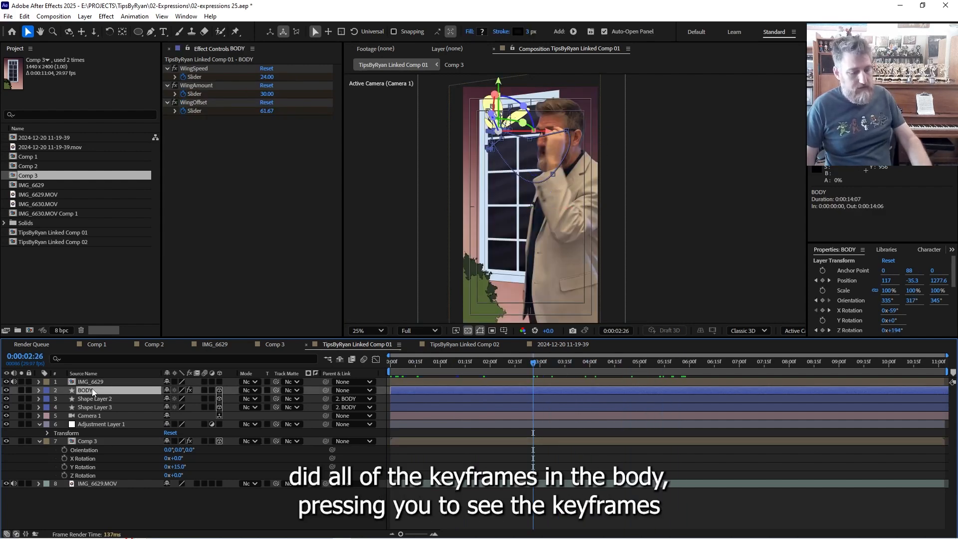
key(u)
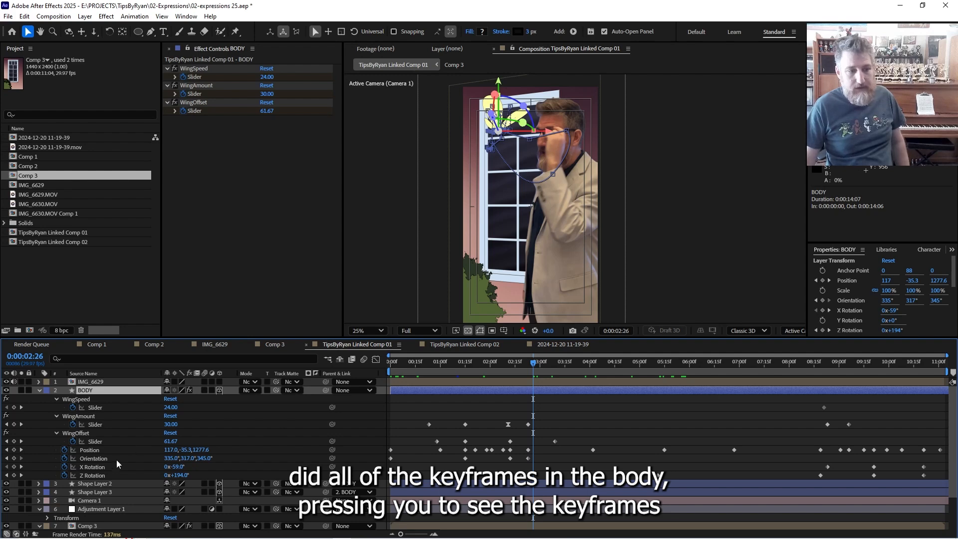
click(103, 451)
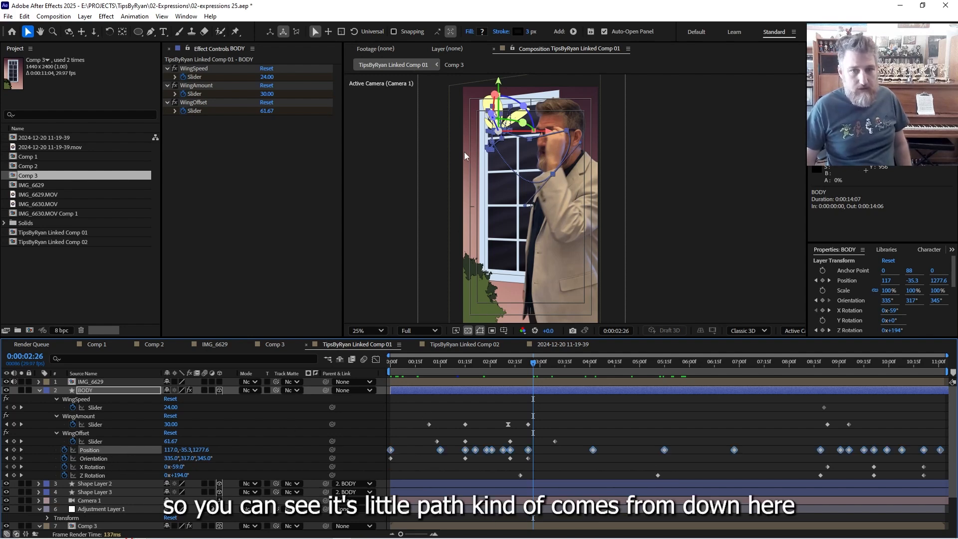
drag(431, 362, 604, 375)
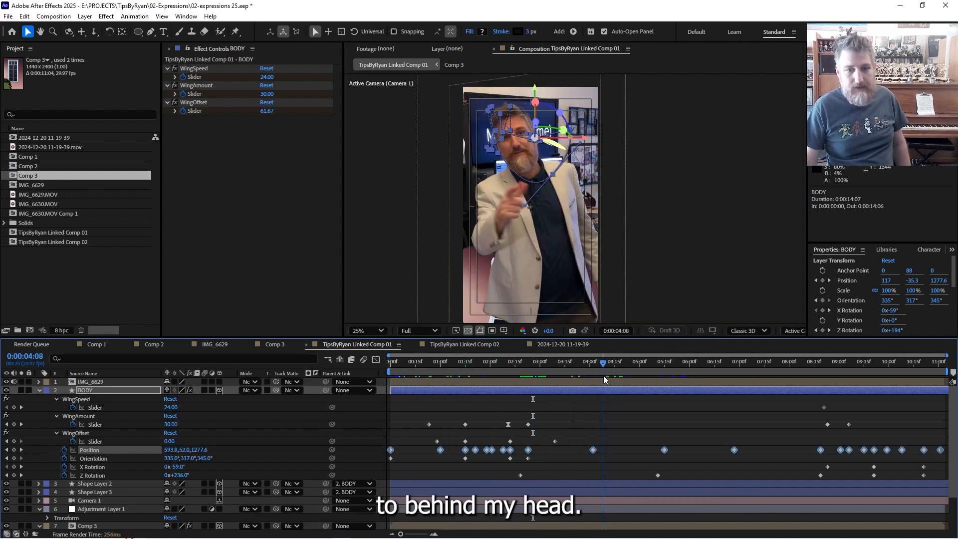
Solo the original IMG_6629.MOV footage, then solo the IMG_6629 precomp in its place to compare it with the cut-out version.
click(120, 382)
scroll(107, 394, down, 3)
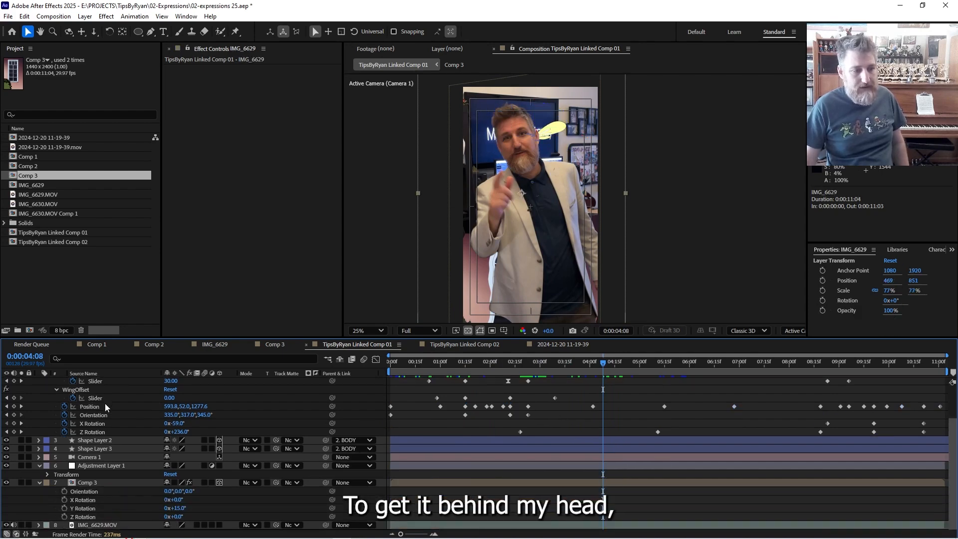
click(21, 525)
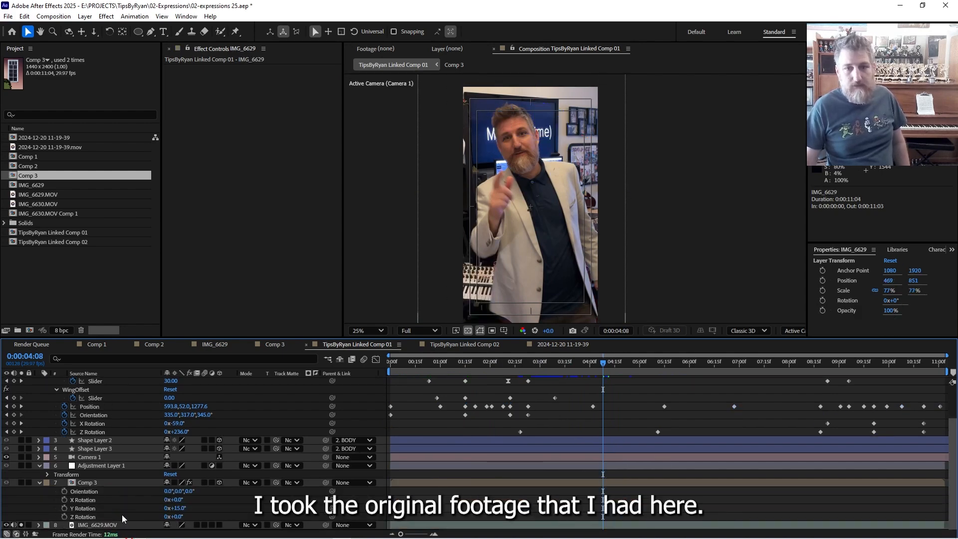
scroll(274, 431, up, 3)
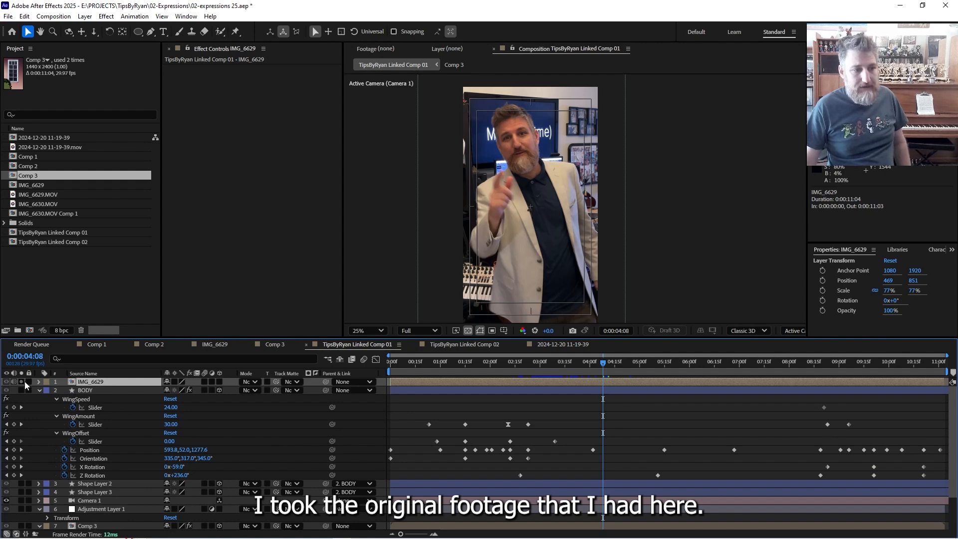
scroll(28, 417, down, 3)
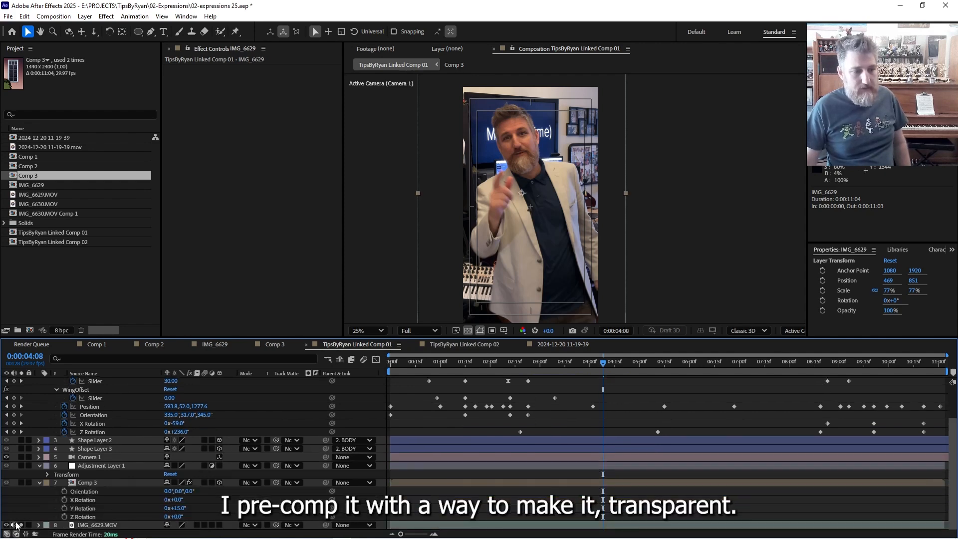
click(21, 525)
scroll(85, 484, up, 3)
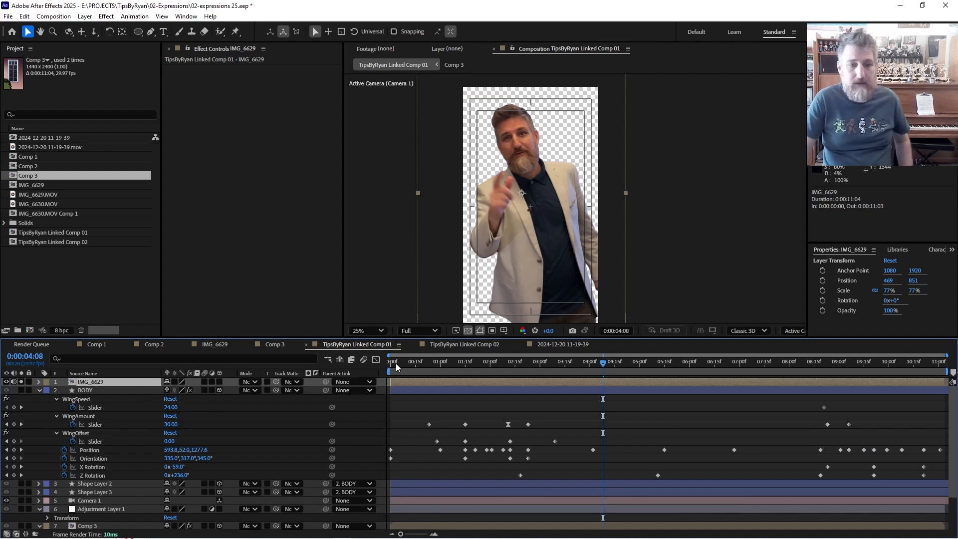
Move the playhead to 0:00:00:01 and open the IMG_6629 precomp.
click(394, 368)
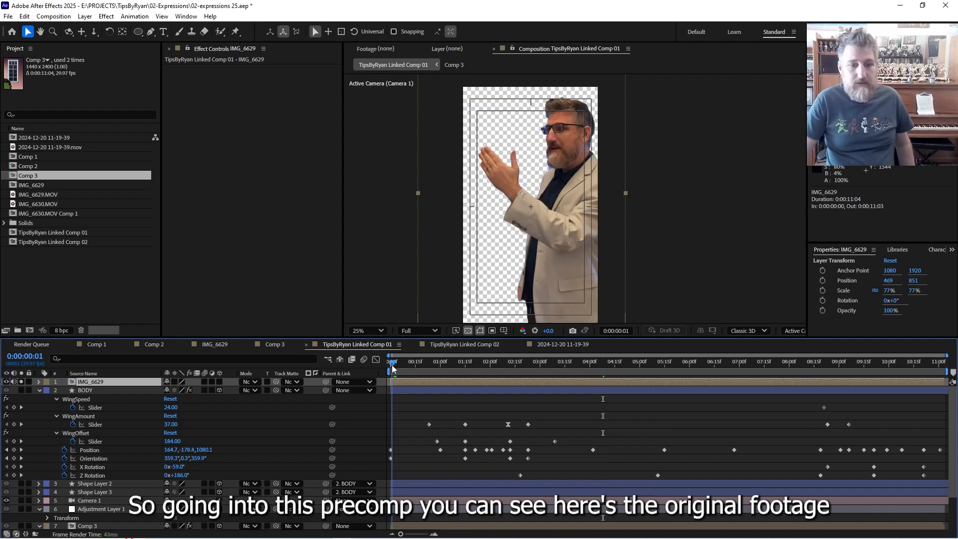
double_click(95, 382)
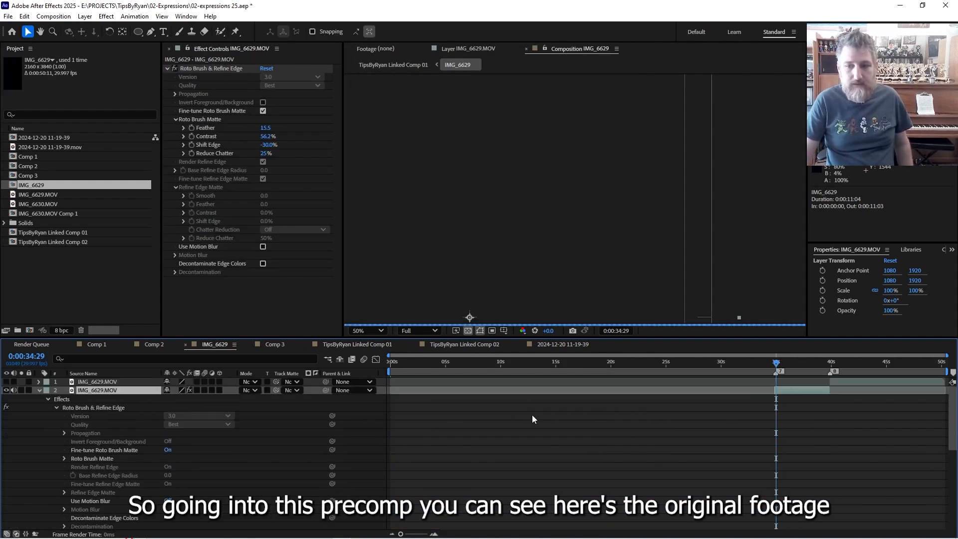
Collapse the rotoscoped layer's properties, try splitting the bottom IMG_6629.MOV layer at 0:00:17:24, and undo the split.
click(39, 390)
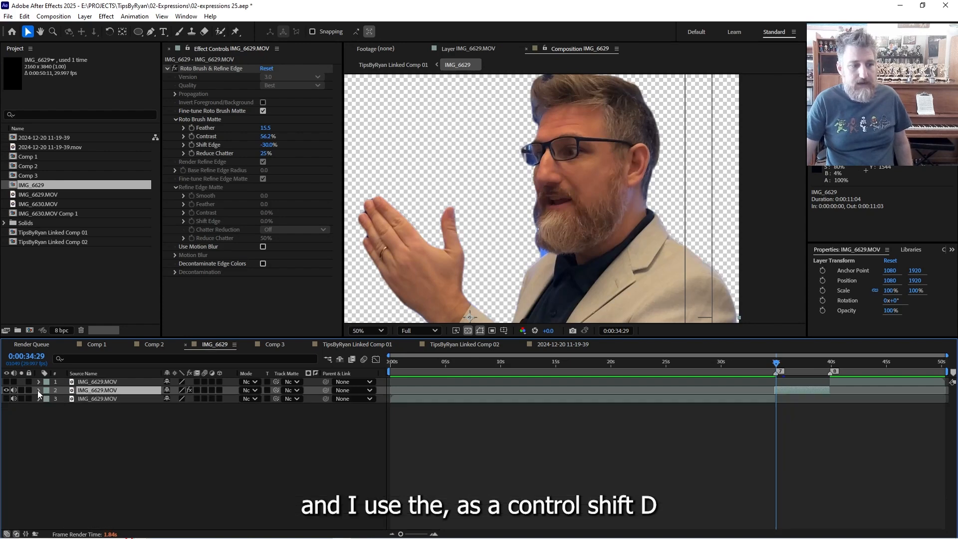
click(601, 397)
click(586, 364)
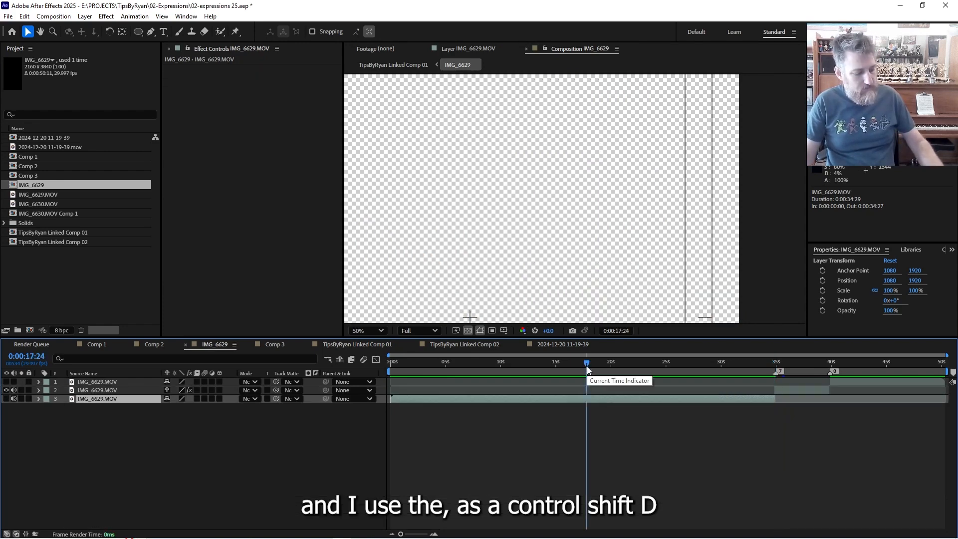
key(ctrl+shift+d)
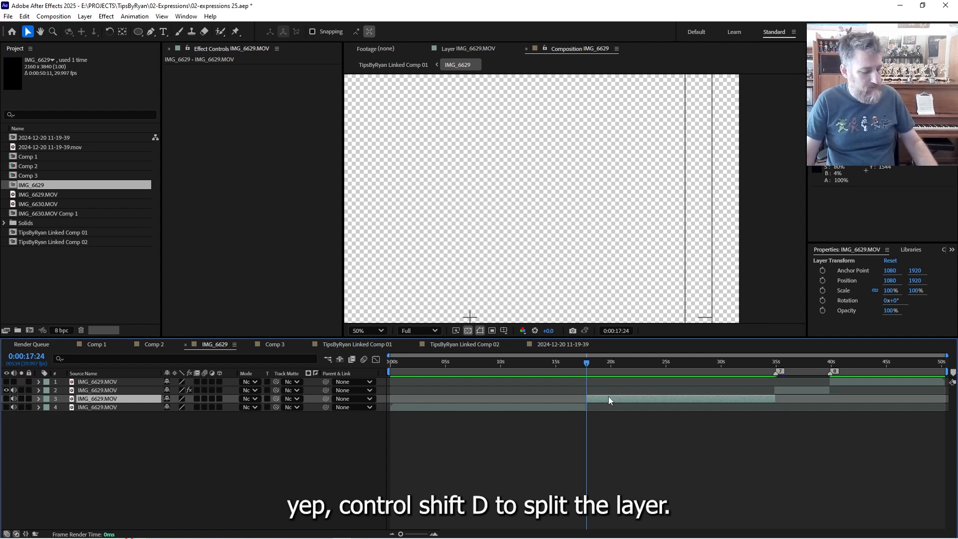
key(ctrl+z)
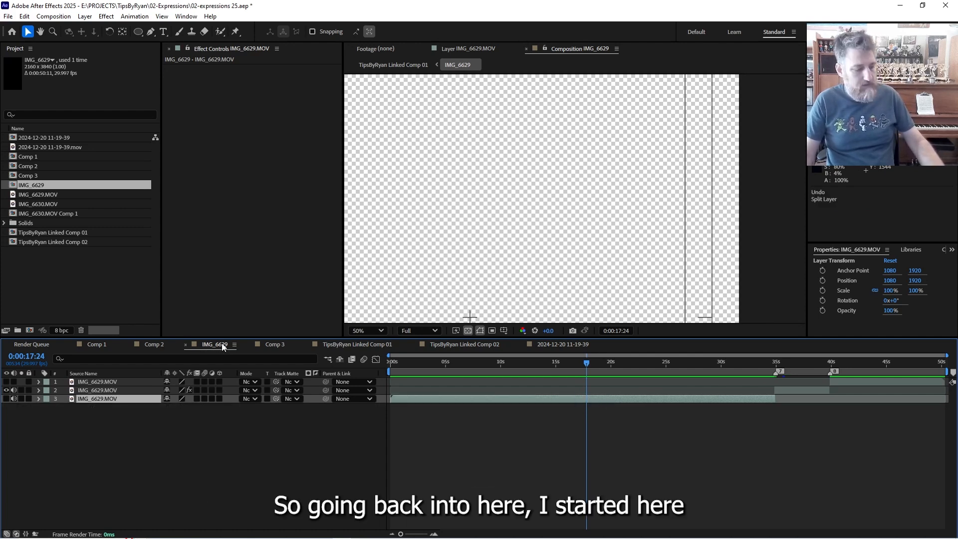
Return to TipsByRyan Linked Comp 01, go to its start, and reopen the IMG_6629 precomp at the matching frame, 0:00:34:28.
key(Tab)
click(156, 344)
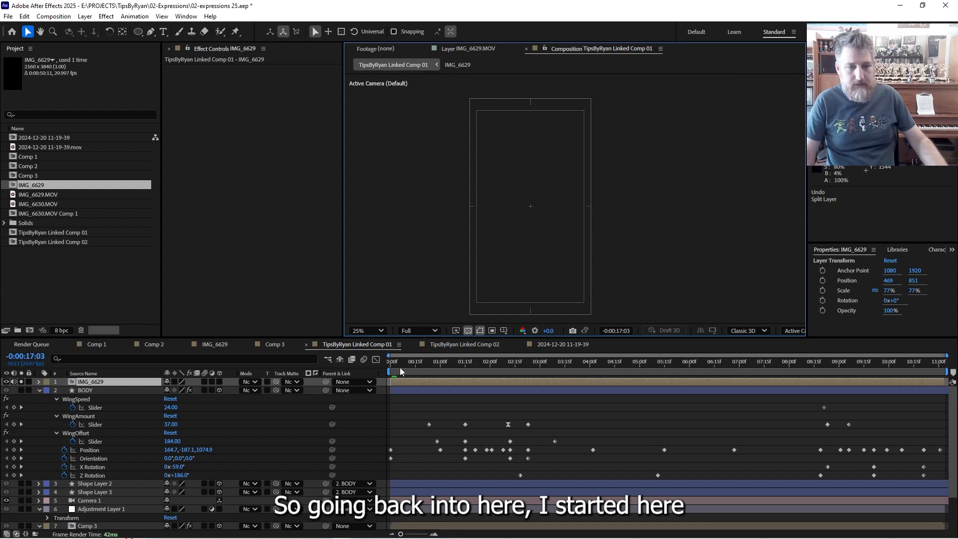
double_click(96, 384)
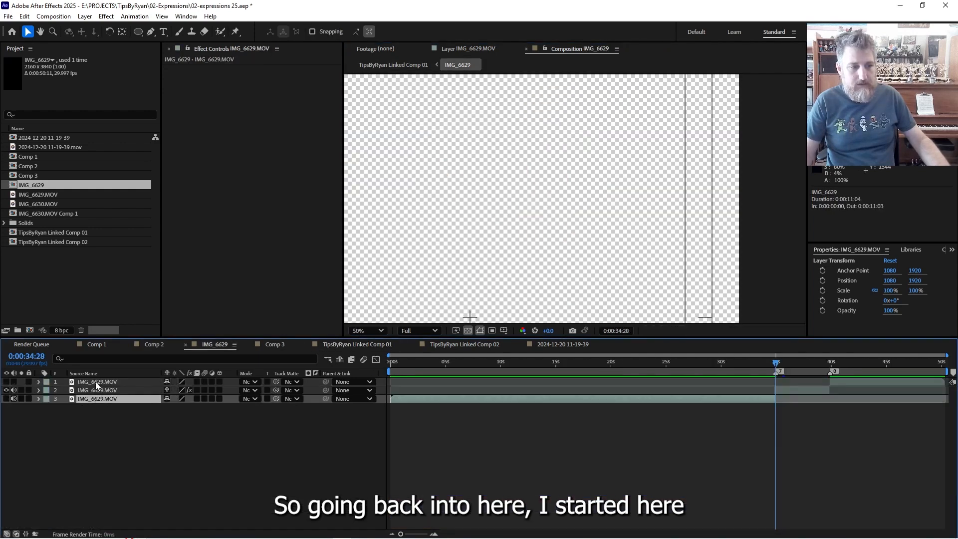
Examine the Roto Brush & Refine Edge settings on the trimmed IMG_6629.MOV layer with the whole figure in view, and scrub to 0:00:38:21.
click(792, 391)
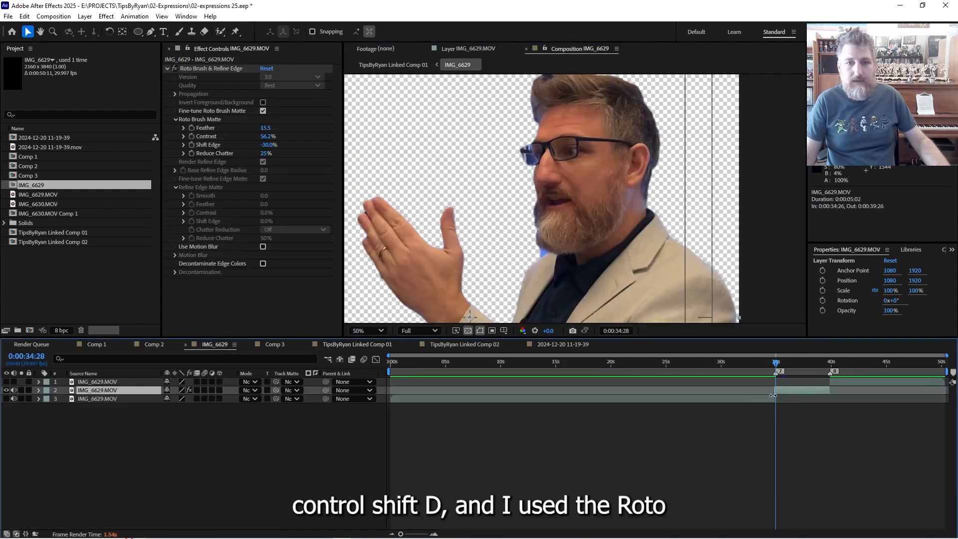
click(217, 64)
click(226, 68)
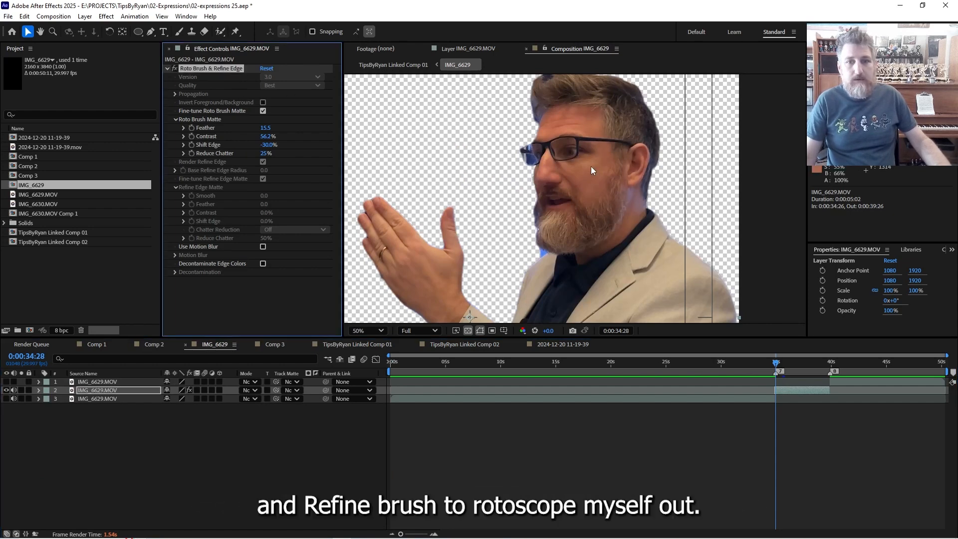
scroll(591, 166, down, 3)
drag(576, 223, 499, 178)
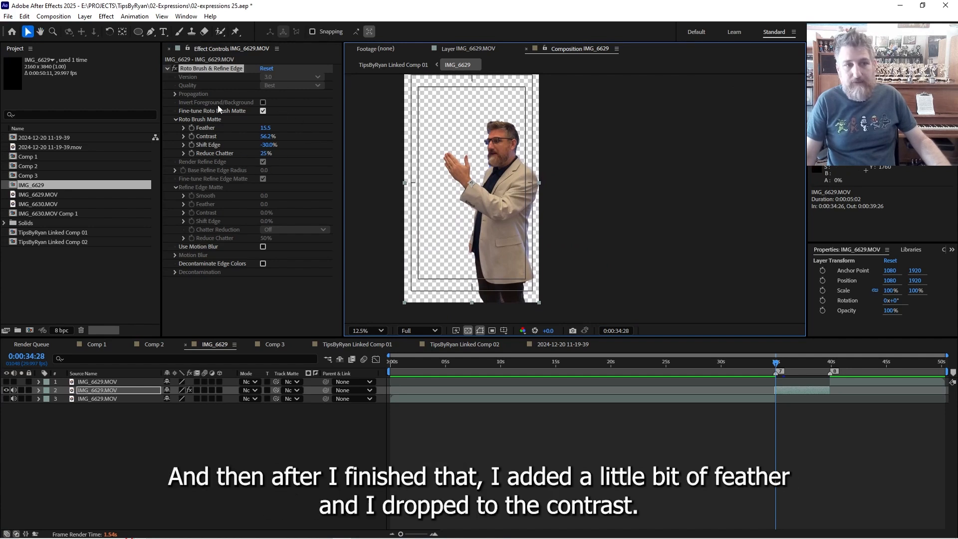
drag(264, 128, 269, 129)
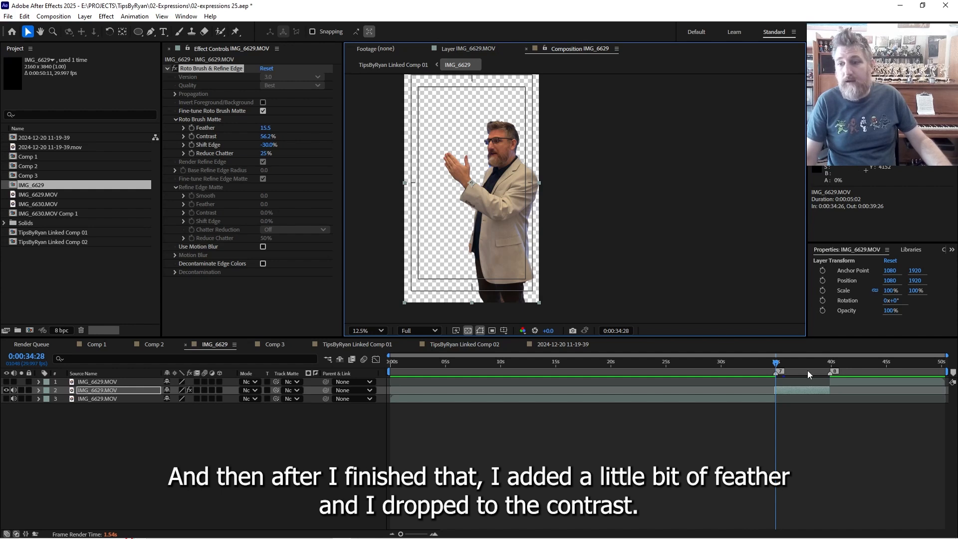
drag(819, 364, 831, 364)
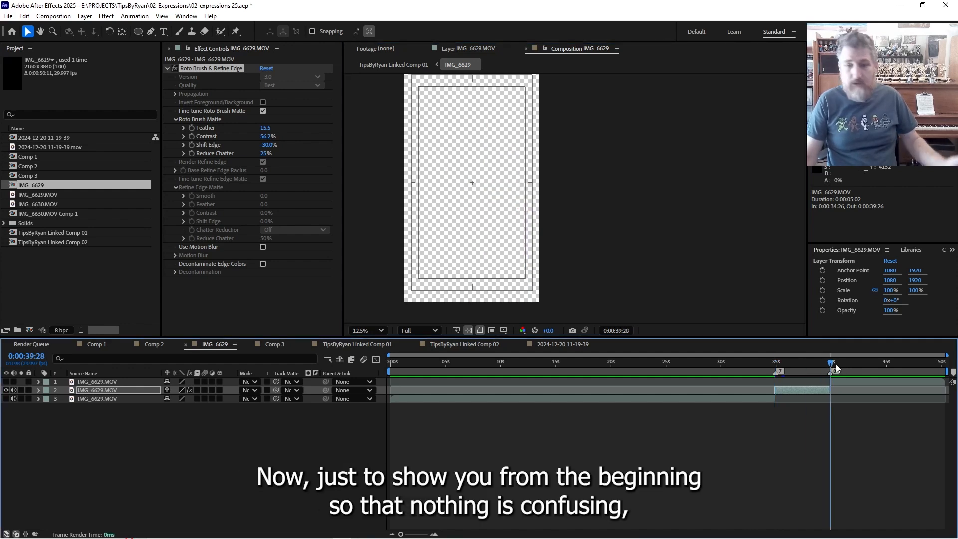
click(816, 363)
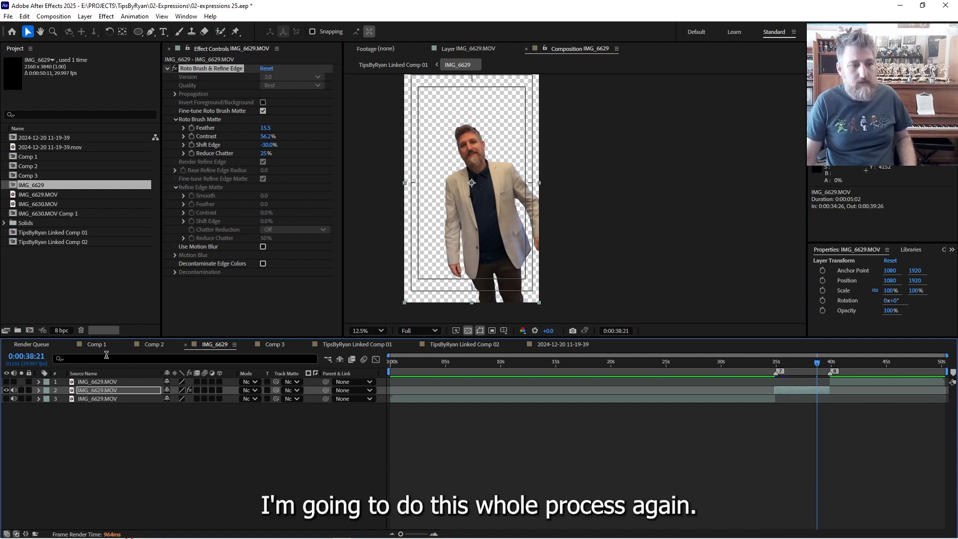
Return to TipsByRyan Linked Comp 01, duplicate its bottom IMG_6629.MOV layer, and move the playhead to 0:00:00:00.
key(Tab)
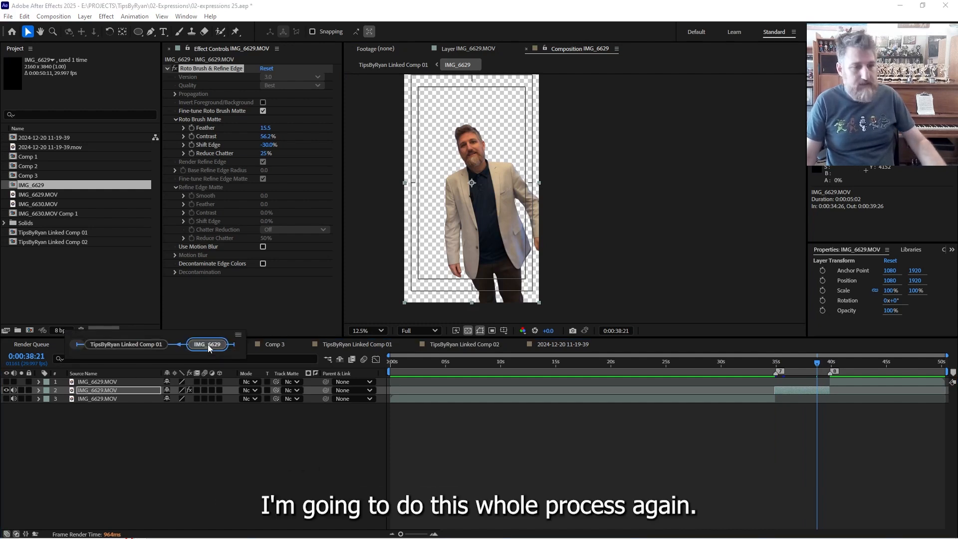
click(135, 345)
scroll(127, 502, down, 2)
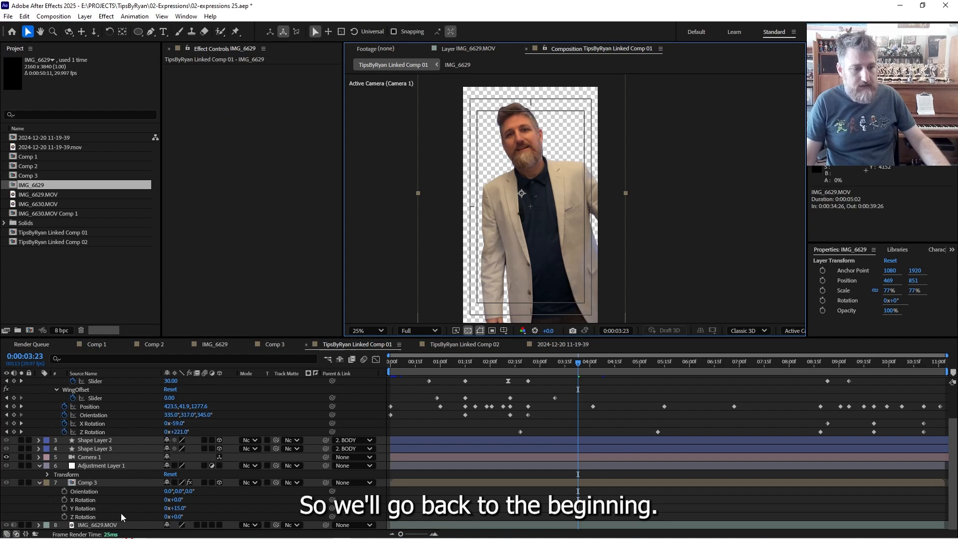
click(97, 526)
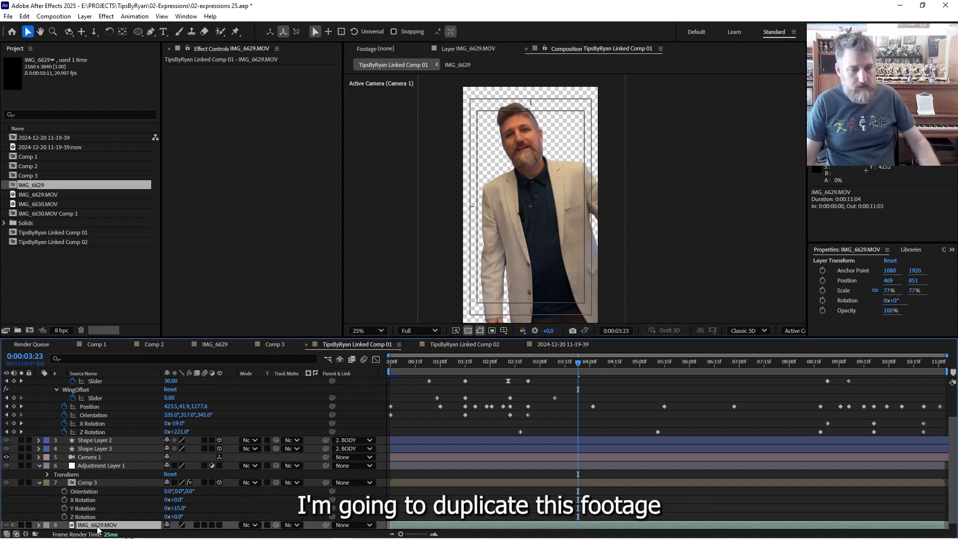
key(ctrl+d)
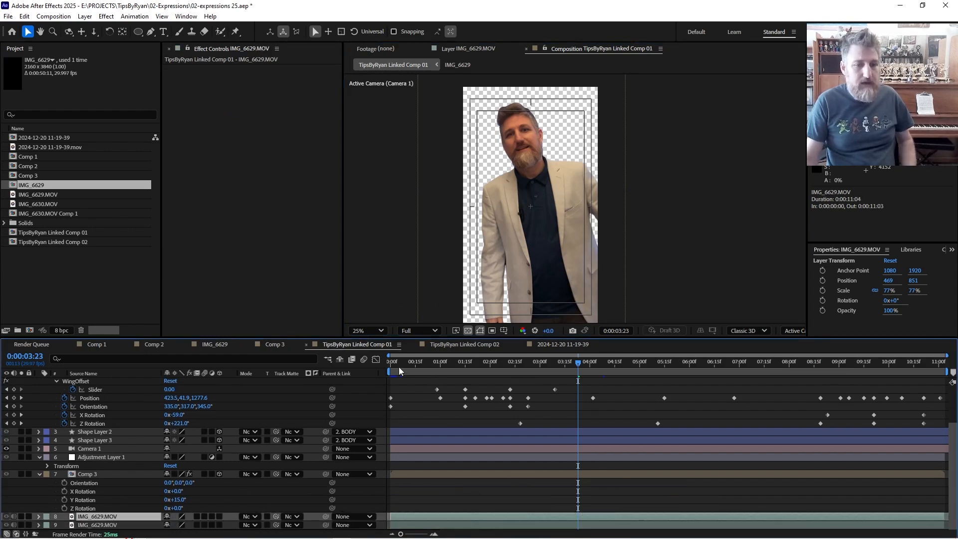
click(398, 362)
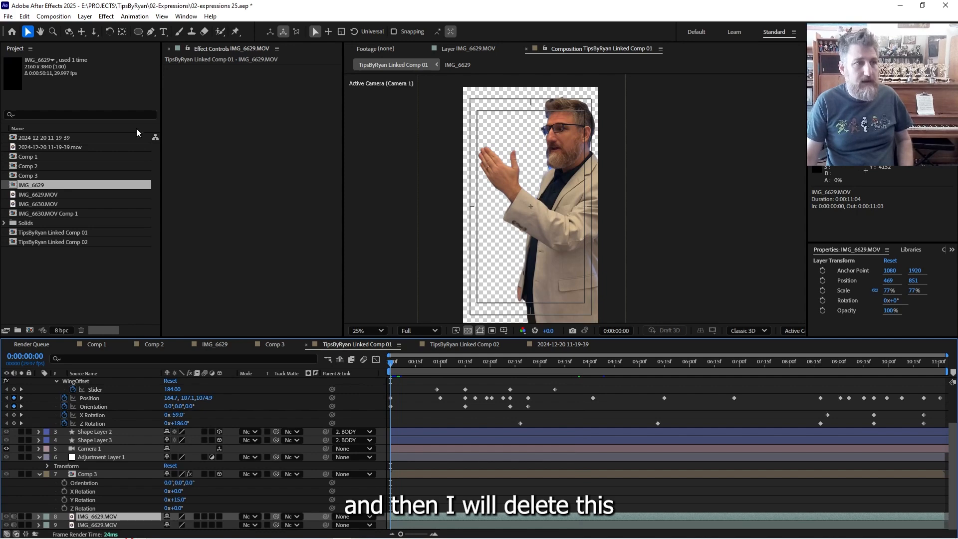
key(Home)
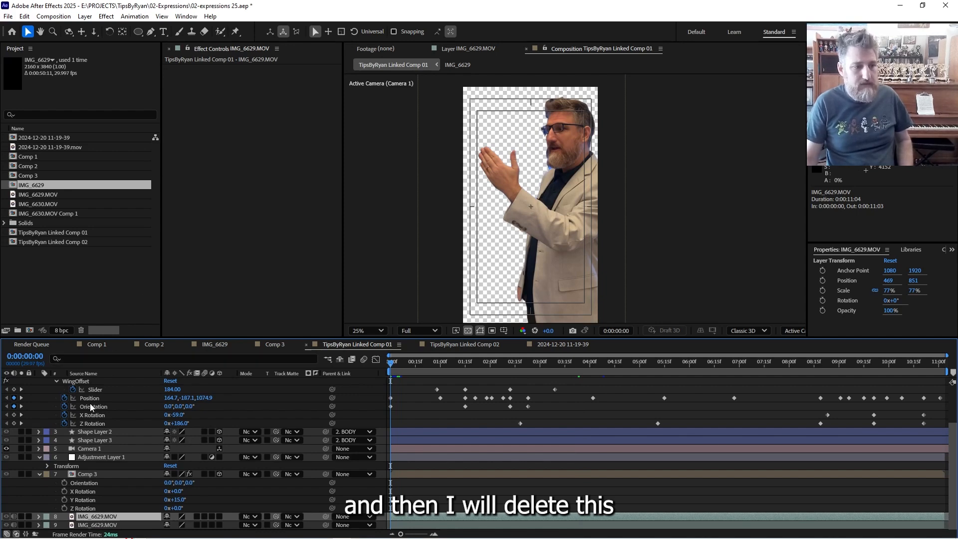
Delete the existing IMG_6629 precomp layer from the top of the layer stack.
scroll(91, 407, up, 2)
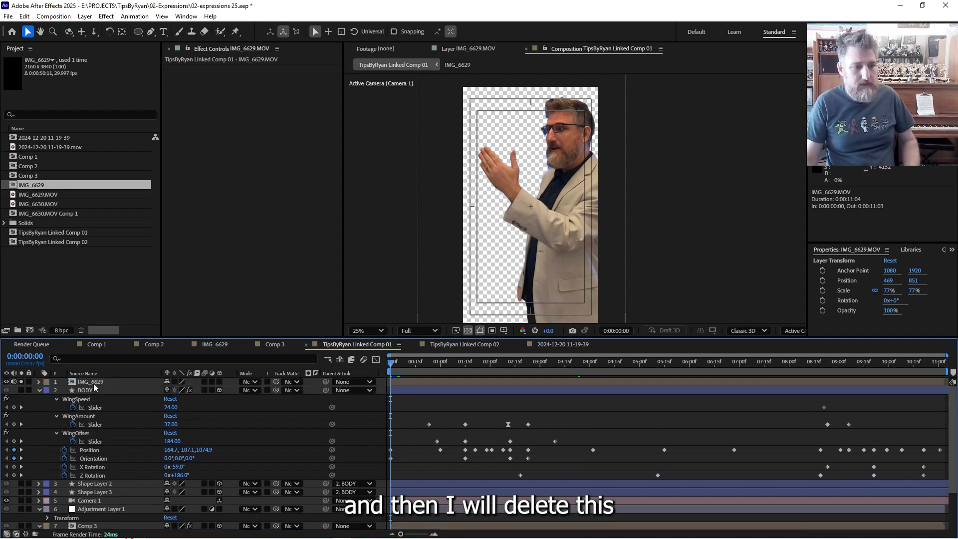
click(91, 383)
key(Delete)
Move the duplicated IMG_6629.MOV layer above BODY, to the top of the layer stack.
scroll(95, 449, down, 2)
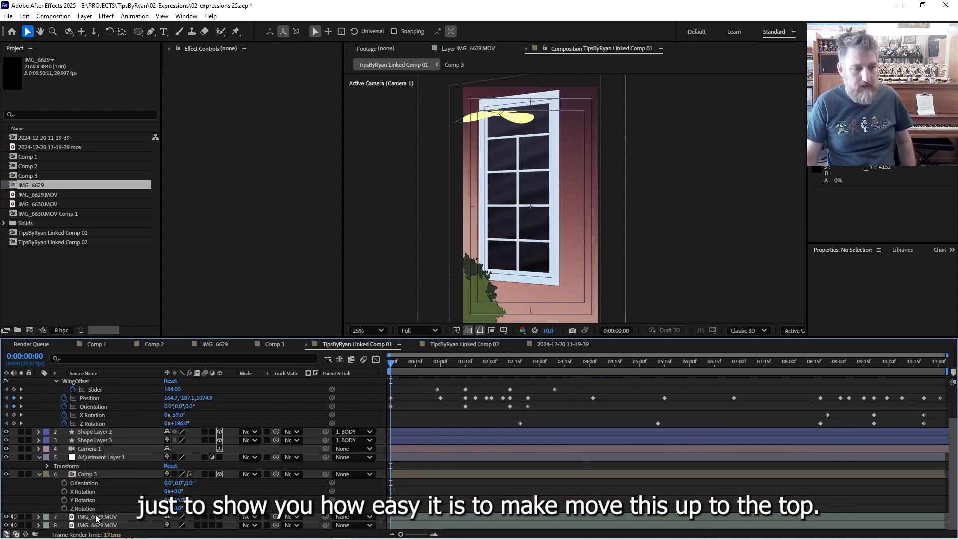
drag(96, 517, 90, 439)
scroll(91, 441, up, 1)
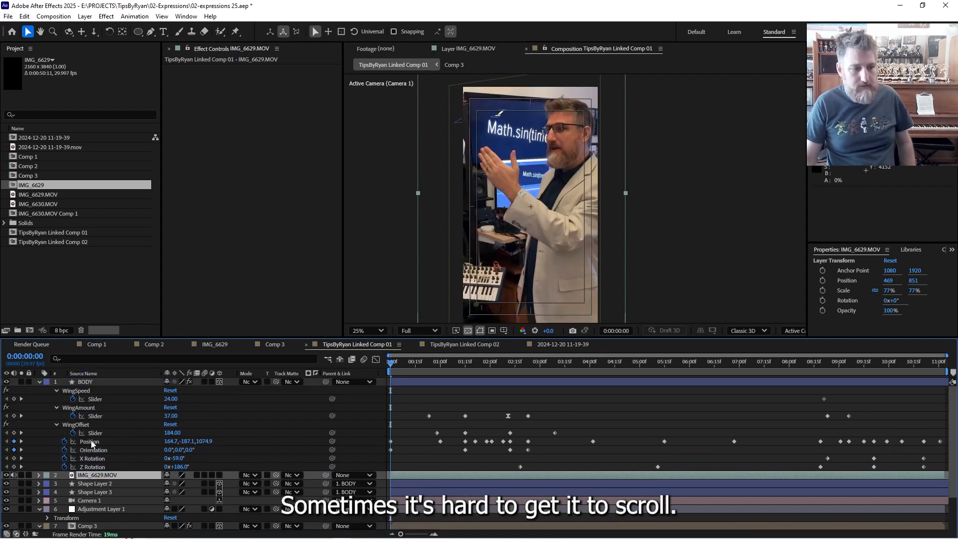
drag(85, 475, 106, 382)
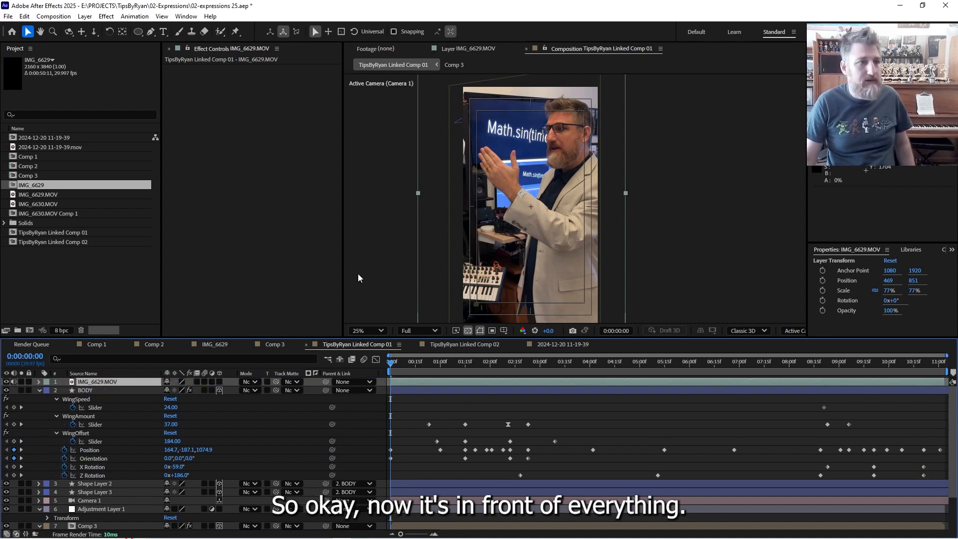
Pre-compose the top IMG_6629.MOV layer as "Masked Byan", leaving all attributes in the current comp and opening the new composition.
click(107, 16)
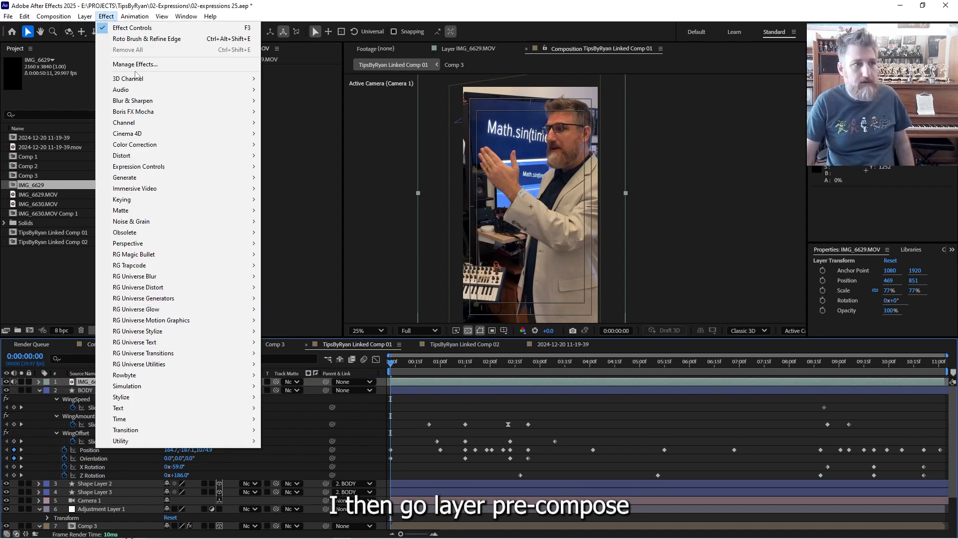
mouse_move(85, 17)
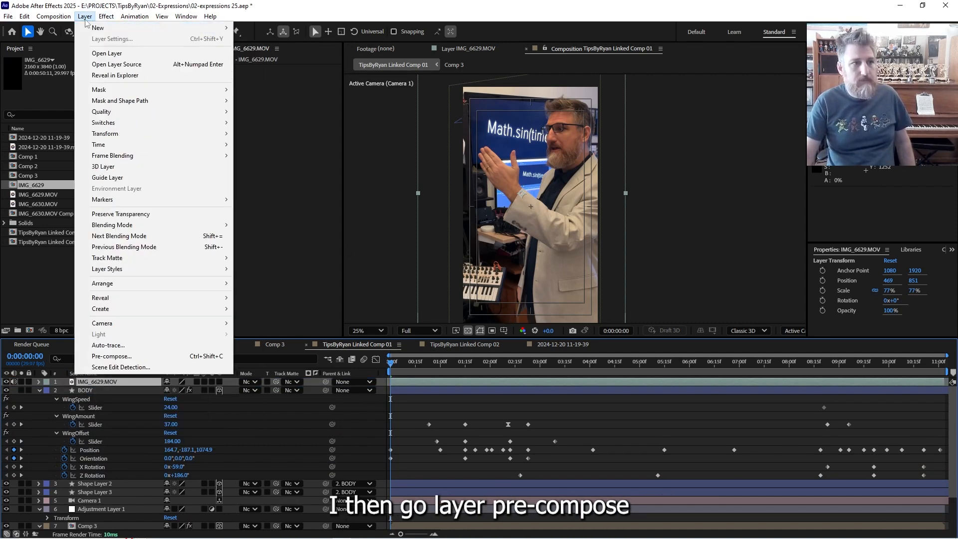
click(136, 355)
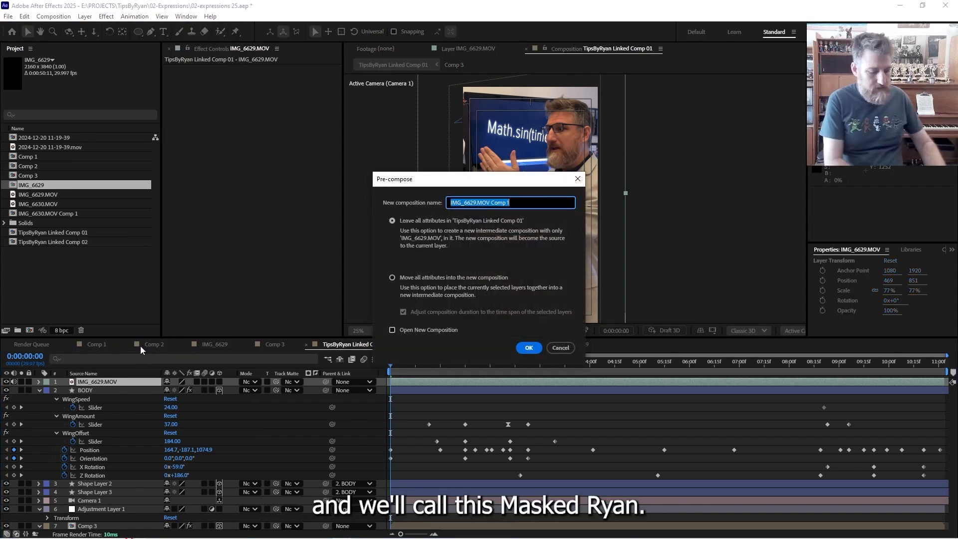
text(Masked B)
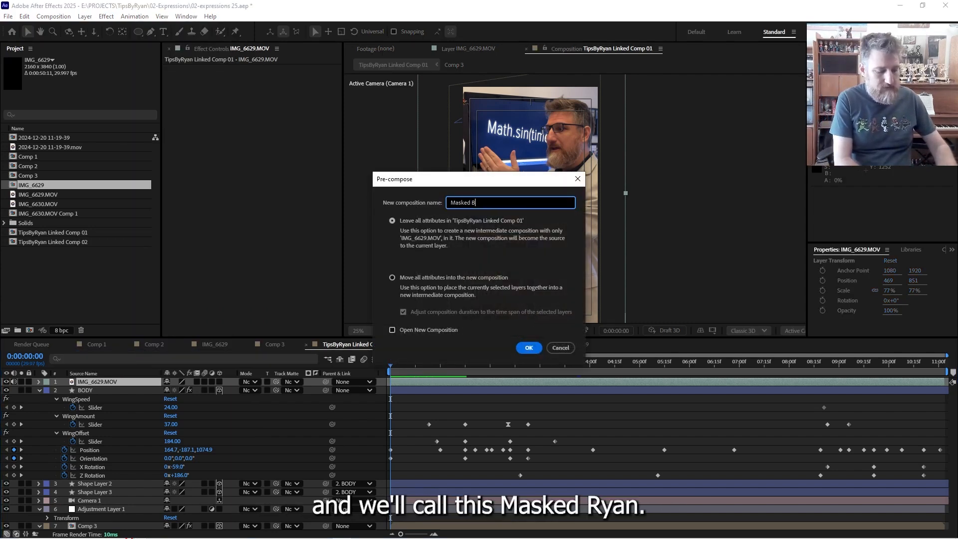
text(yan)
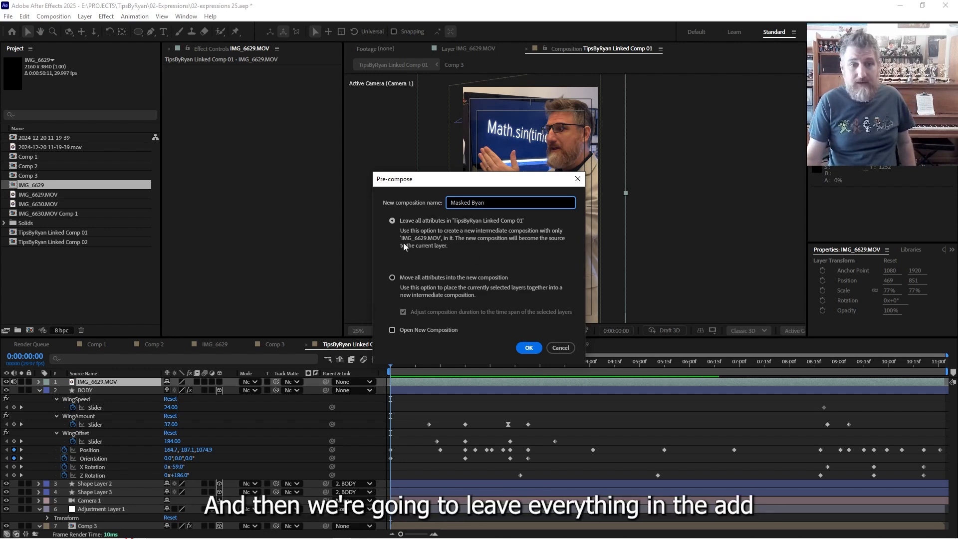
click(395, 330)
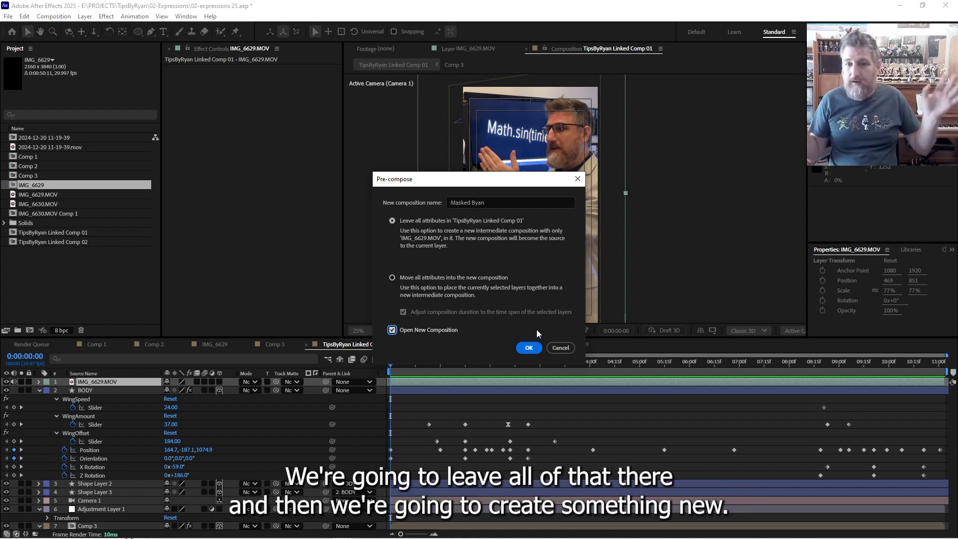
click(529, 347)
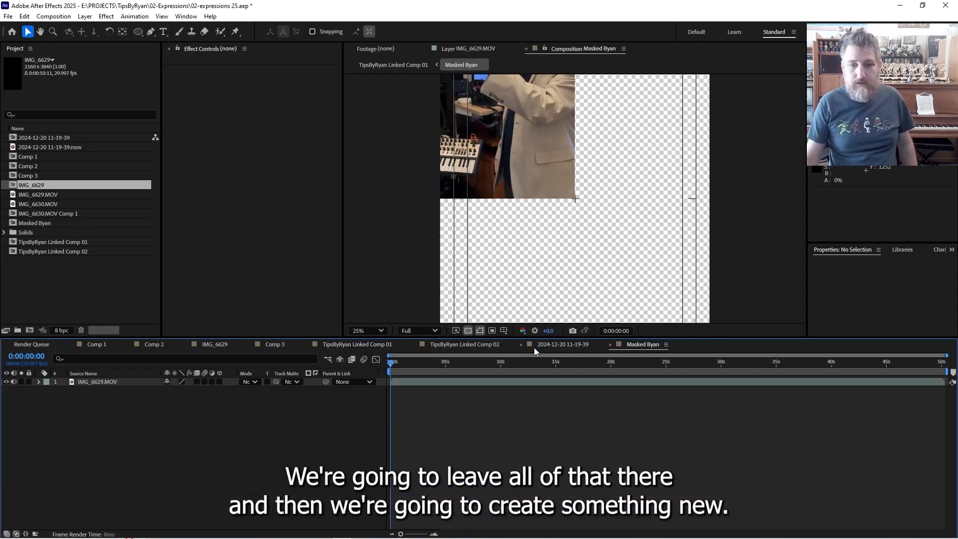
Reopen Masked Byan from the first frame of TipsByRyan Linked Comp 01 and split its IMG_6629.MOV layer at 0:00:34:28.
drag(413, 369, 564, 373)
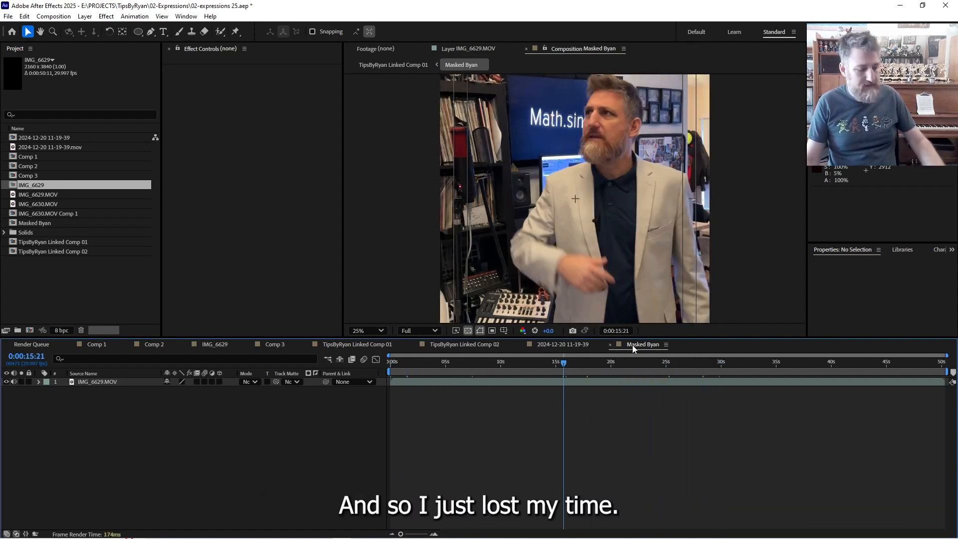
key(Tab)
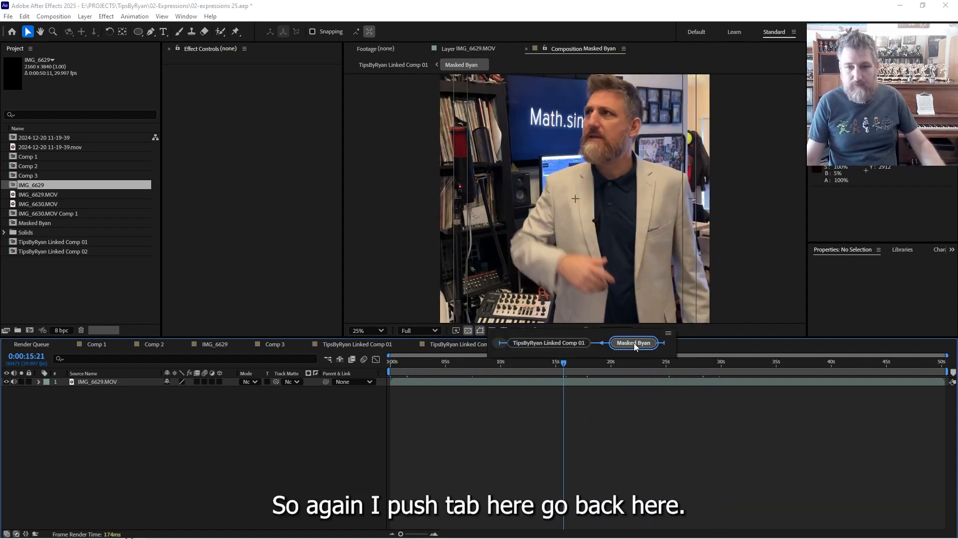
click(562, 343)
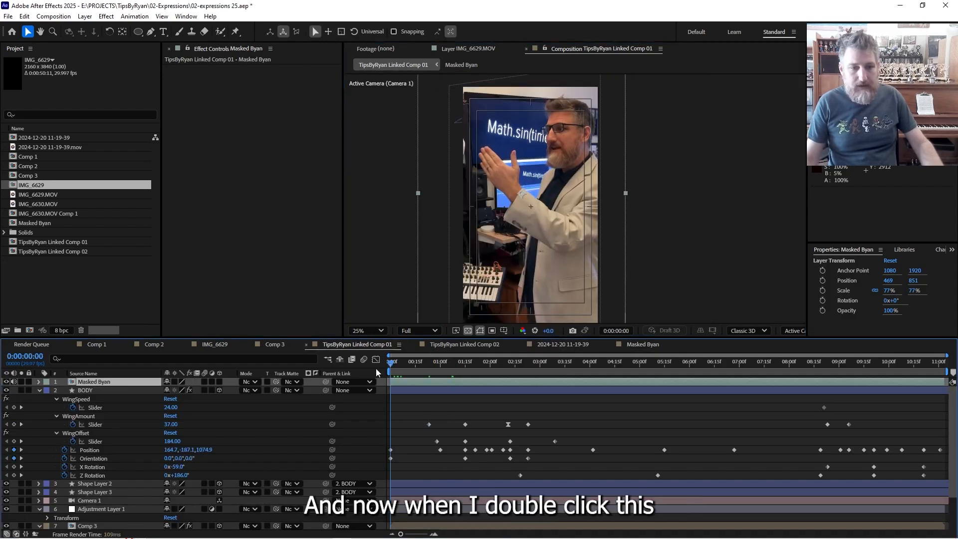
double_click(102, 382)
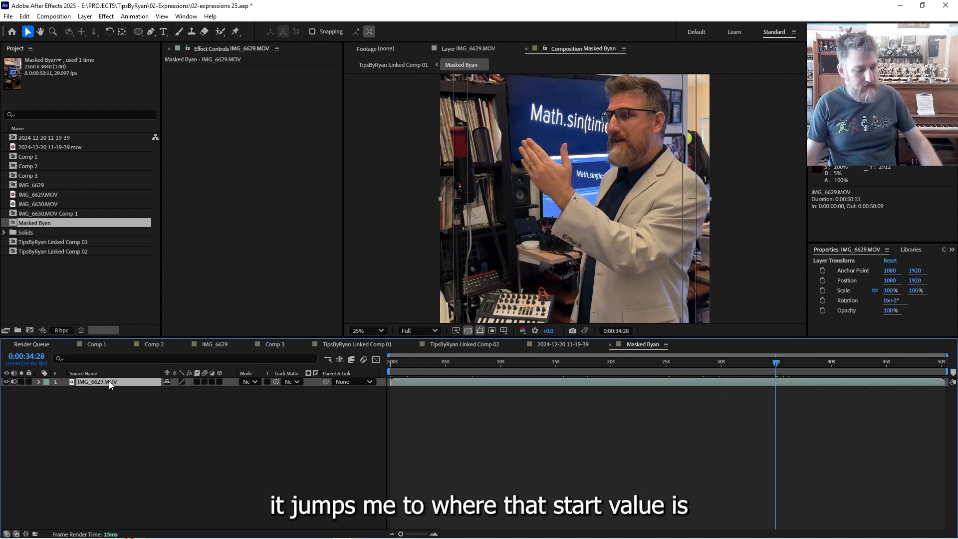
key(ctrl+shift+d)
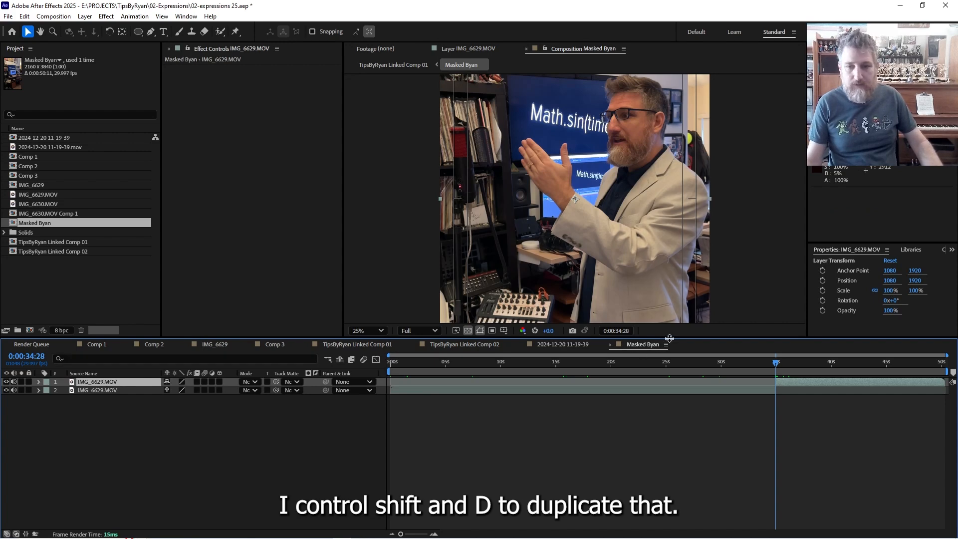
Reopen Masked Byan from the last frame of TipsByRyan Linked Comp 01 and split its top IMG_6629.MOV layer one frame further on, at 0:00:46:02.
key(Tab)
click(589, 350)
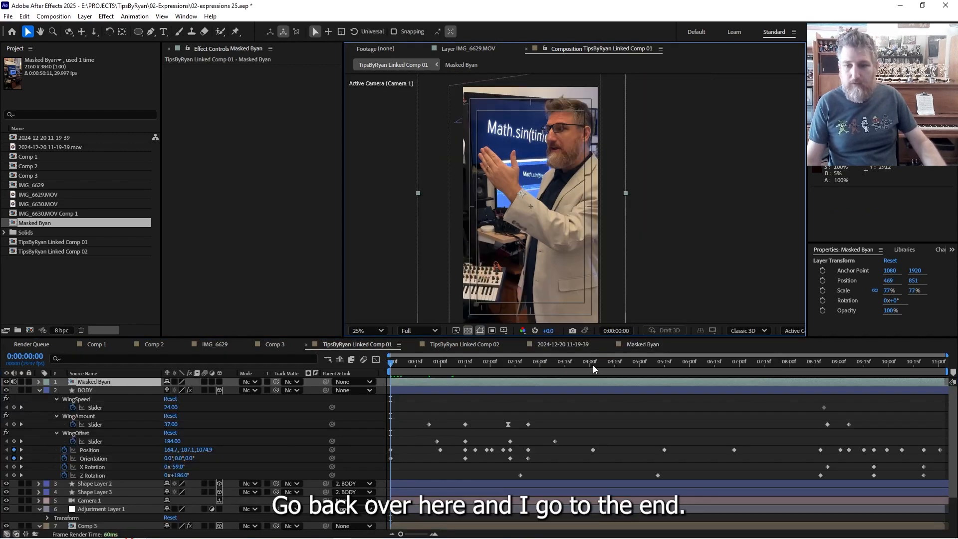
key(End)
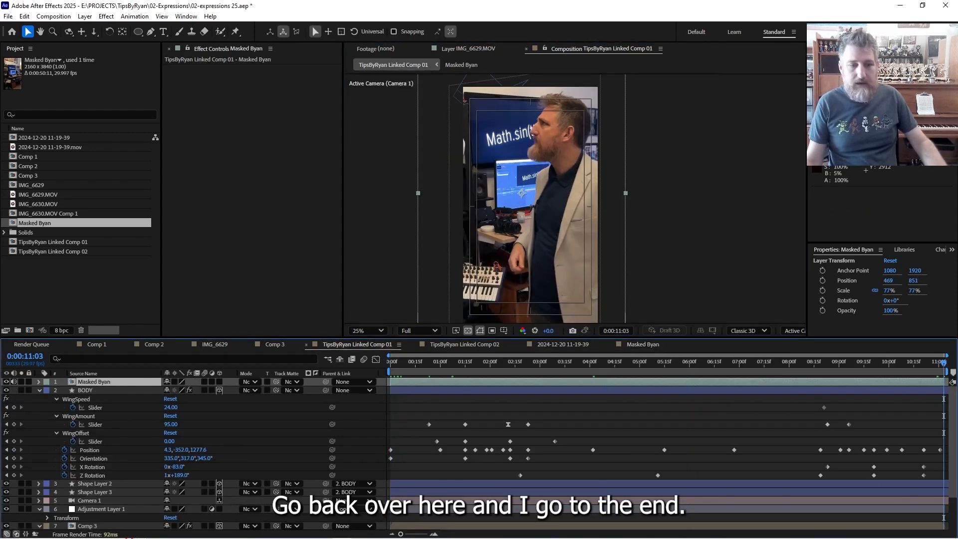
double_click(111, 383)
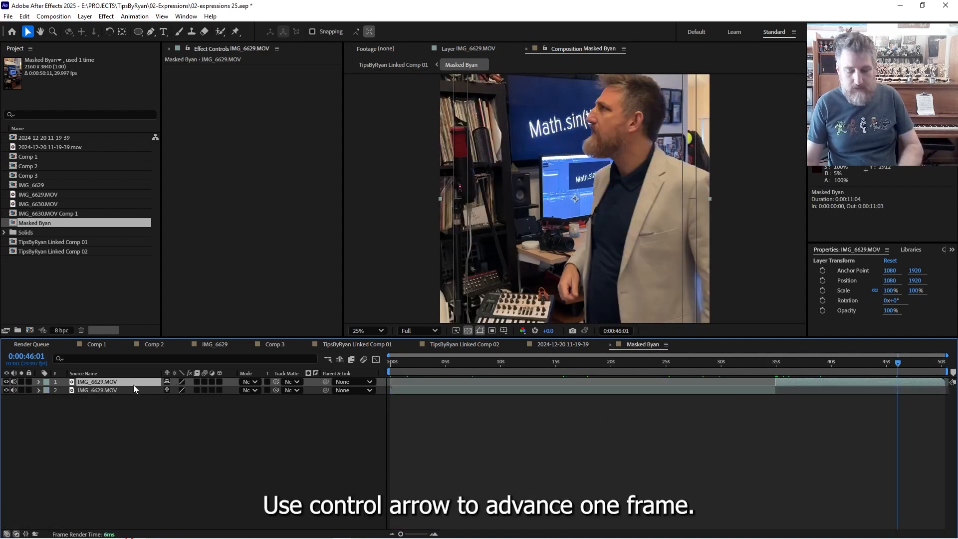
key(ctrl+Right)
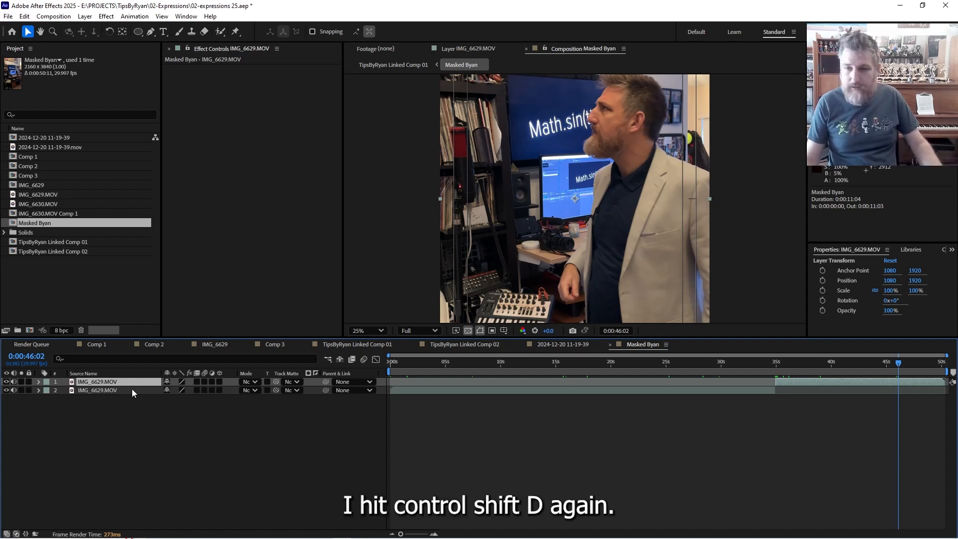
key(ctrl+shift+d)
Move the trailing IMG_6629.MOV segment below the used one, hide both unused segments and delete them.
drag(94, 383, 94, 394)
drag(14, 391, 6, 399)
click(795, 367)
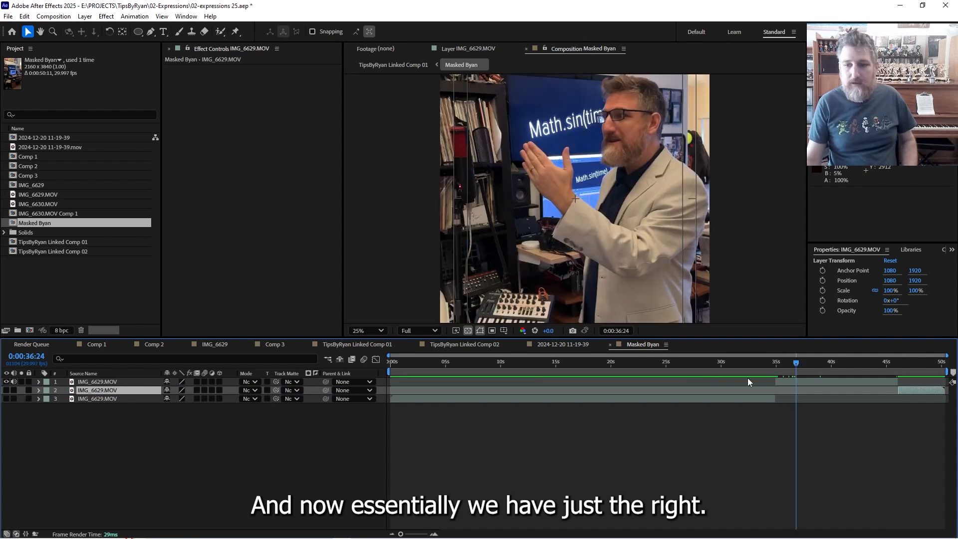
drag(105, 422, 104, 394)
key(Delete)
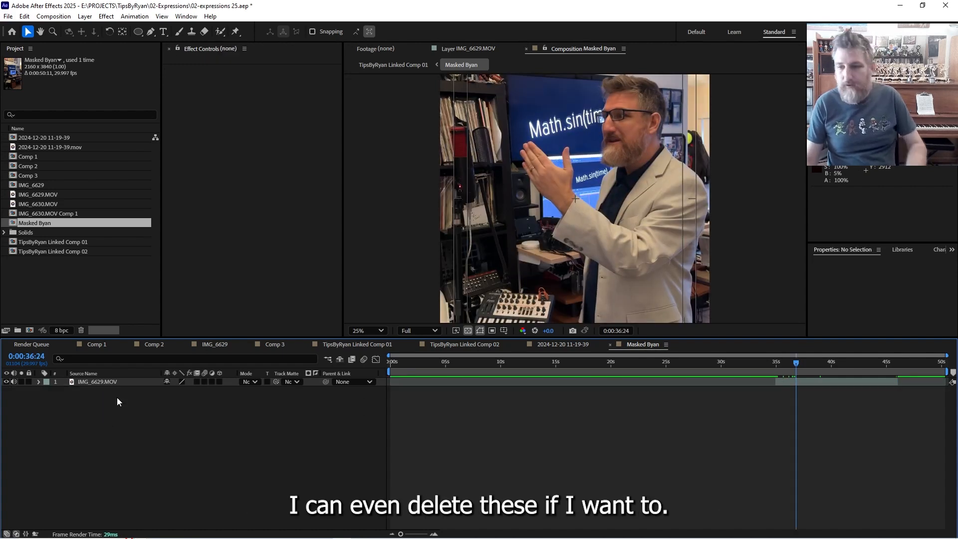
Scrub the trimmed segment in Masked Byan and check its coverage back to the first frame of TipsByRyan Linked Comp 01.
drag(770, 369, 834, 369)
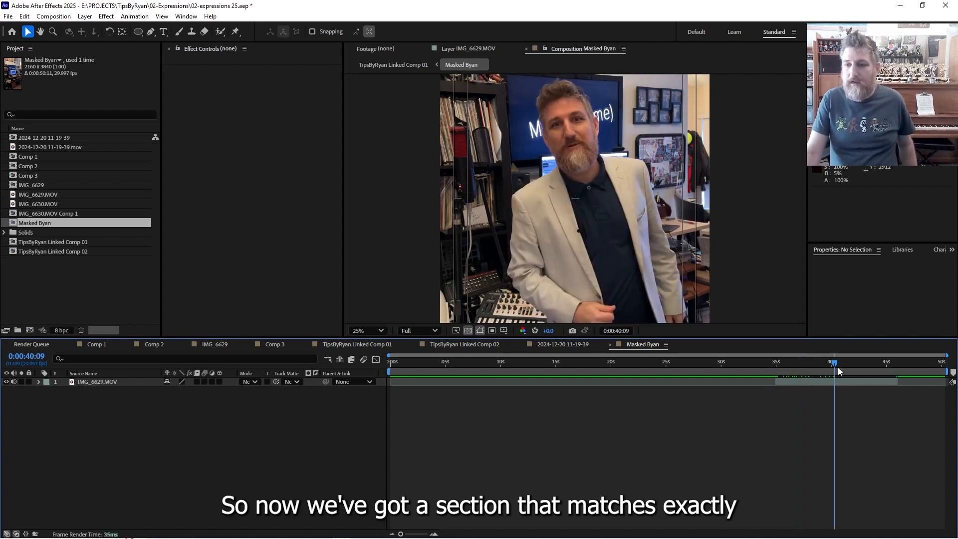
click(832, 382)
key(Tab)
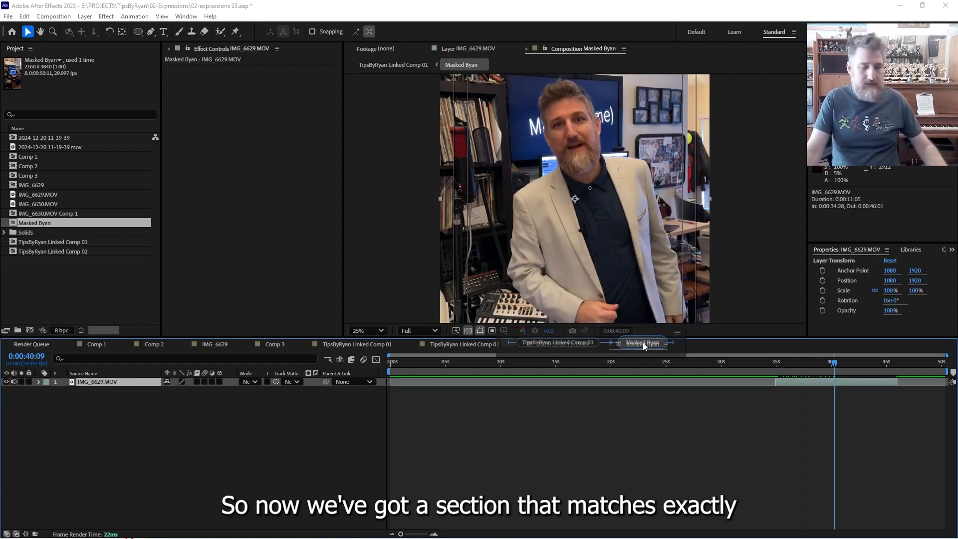
click(555, 343)
drag(673, 369, 374, 370)
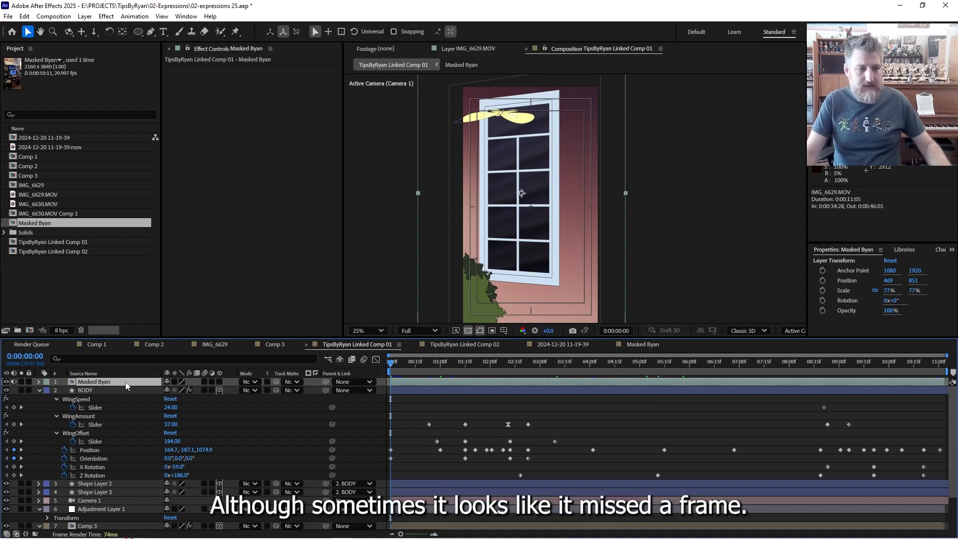
In Masked Byan, extend the start of the IMG_6629.MOV layer one frame earlier, to 0:00:34:27.
click(640, 344)
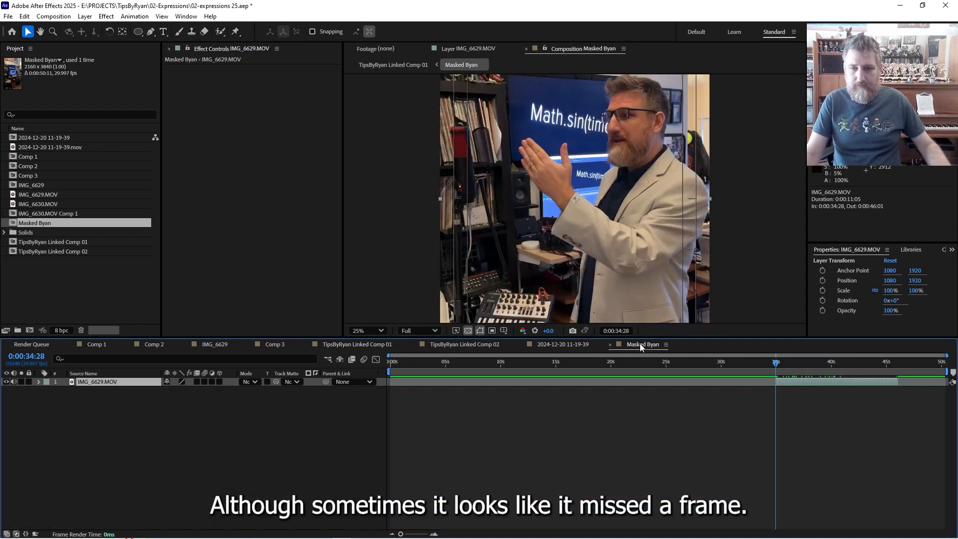
key(equal)
key(equal)
key(equal)
key(equal)
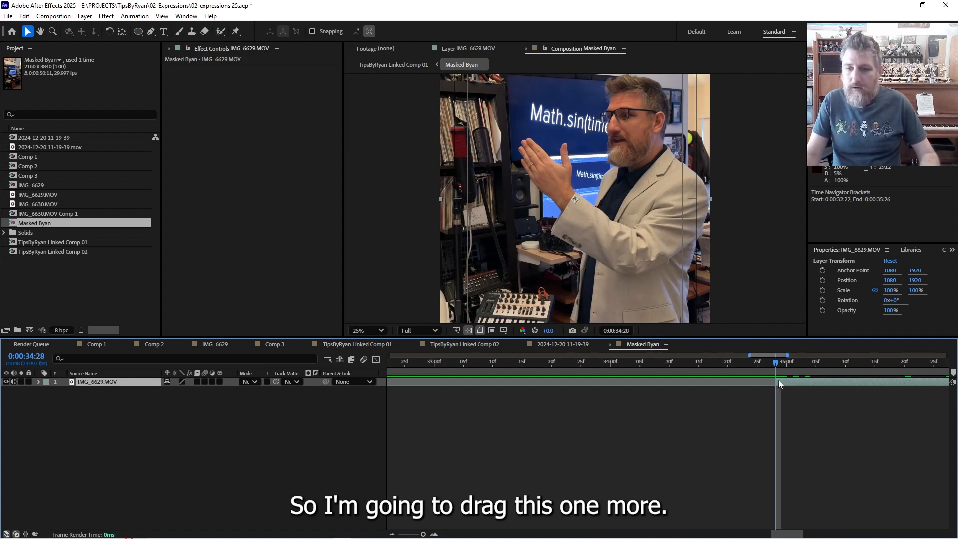
drag(772, 381, 767, 381)
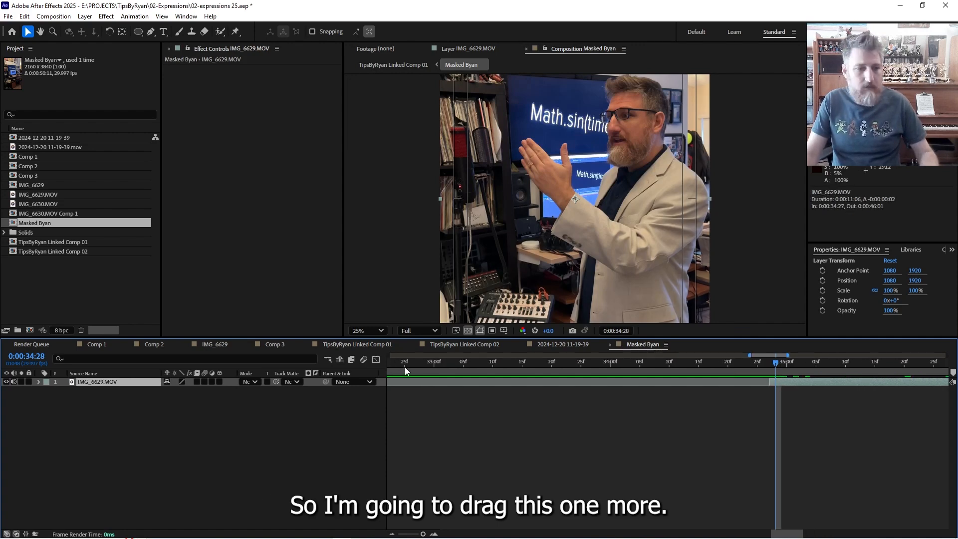
Check that the extended footage covers TipsByRyan Linked Comp 01 from first to last frame, and review its full span in Masked Byan.
key(Tab)
click(593, 344)
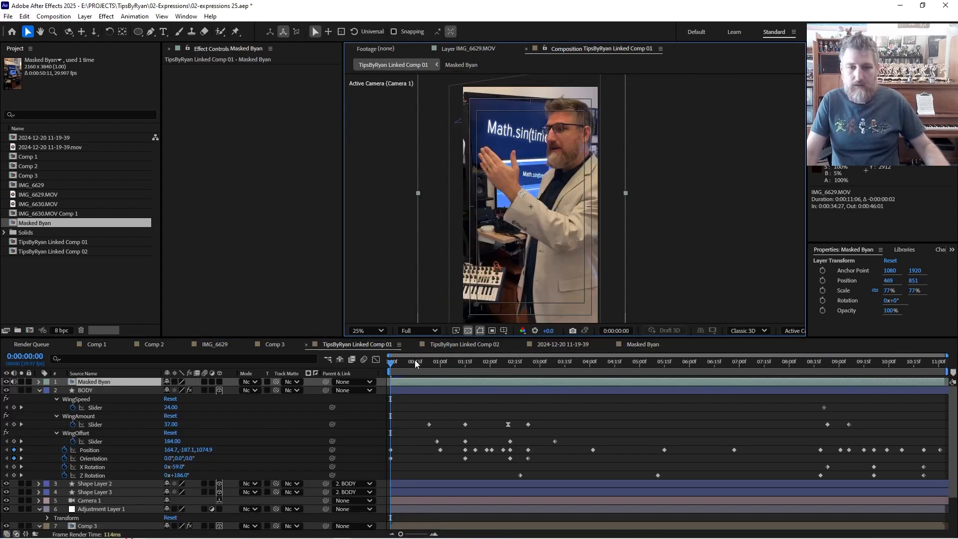
drag(402, 364, 947, 386)
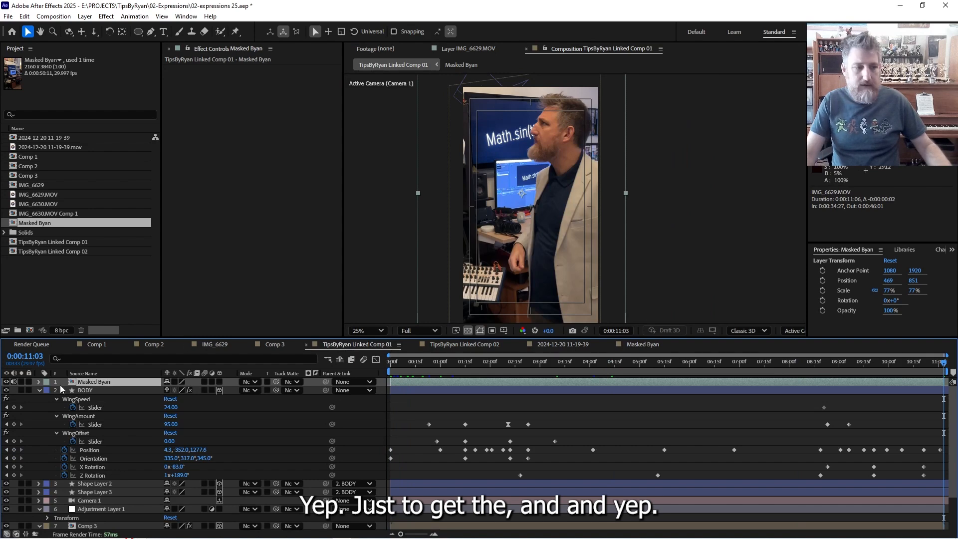
double_click(88, 382)
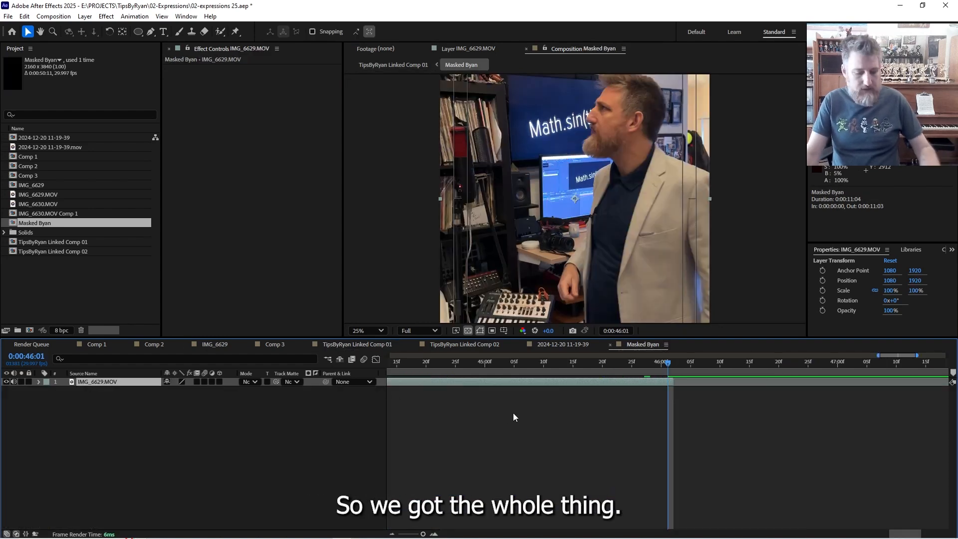
key(minus)
key(minus)
key(minus)
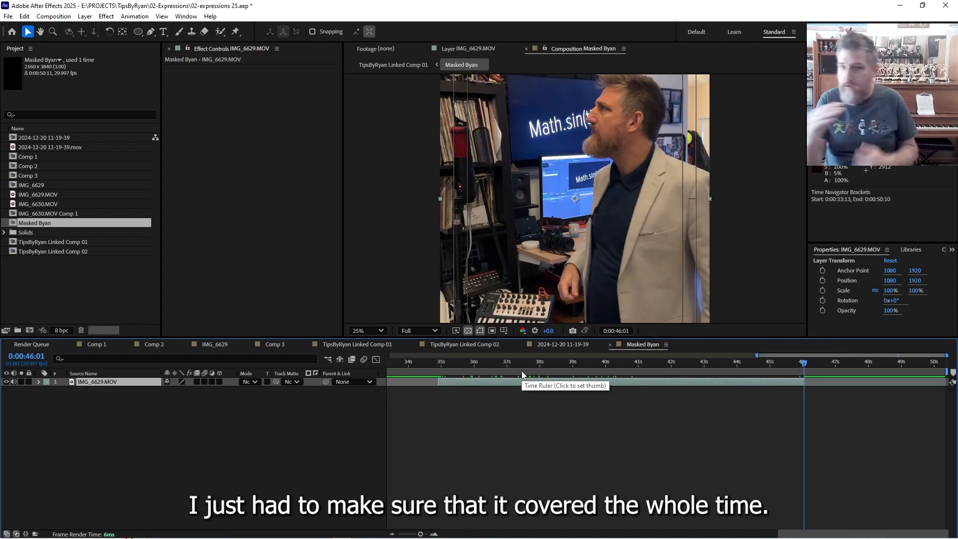
drag(511, 364, 449, 378)
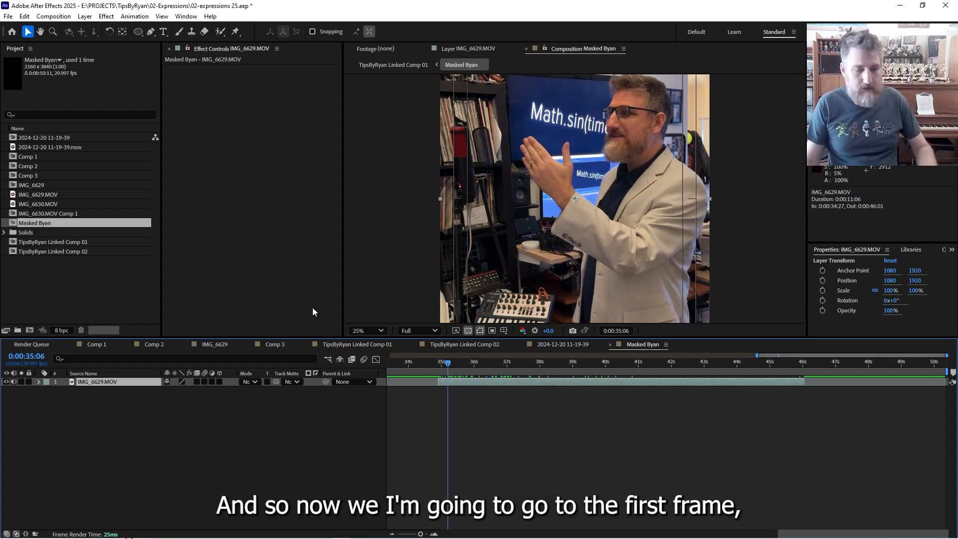
Go to the IMG_6629.MOV layer's first frame, 0:00:34:27, and open it in the Layer view with the Roto Brush tool active.
key(i)
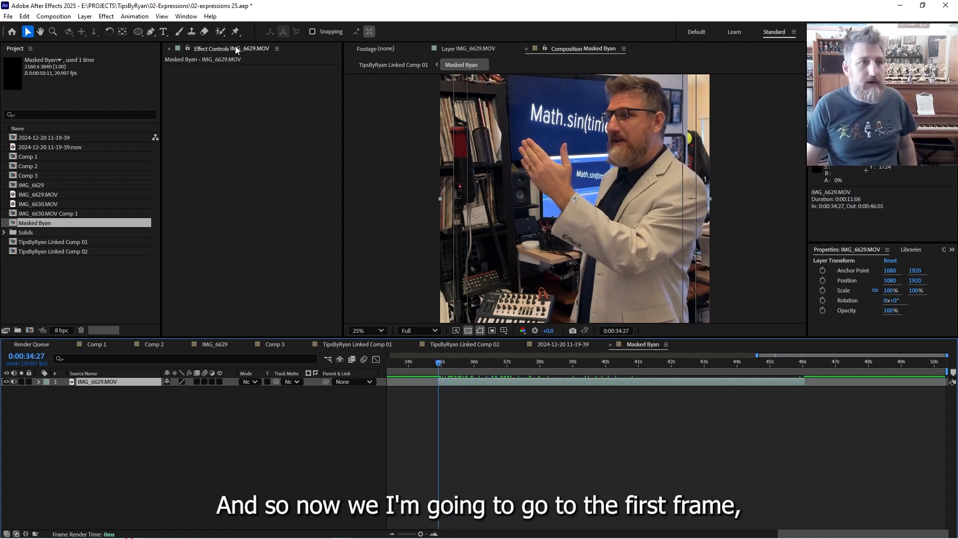
click(178, 32)
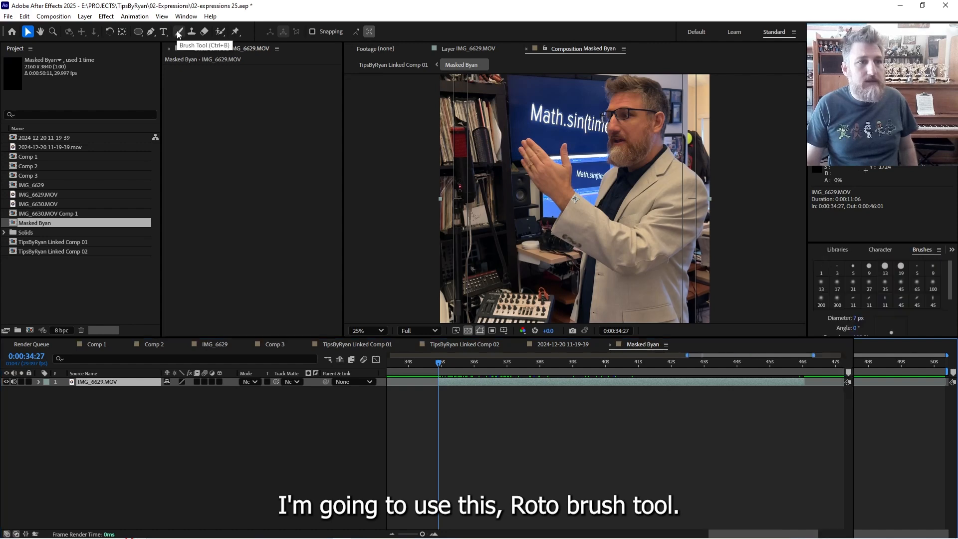
click(221, 32)
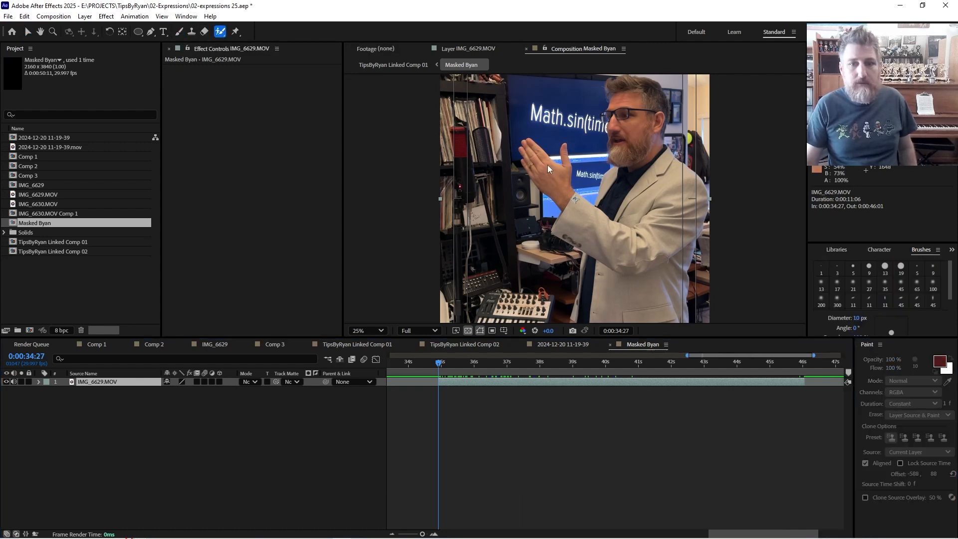
double_click(98, 382)
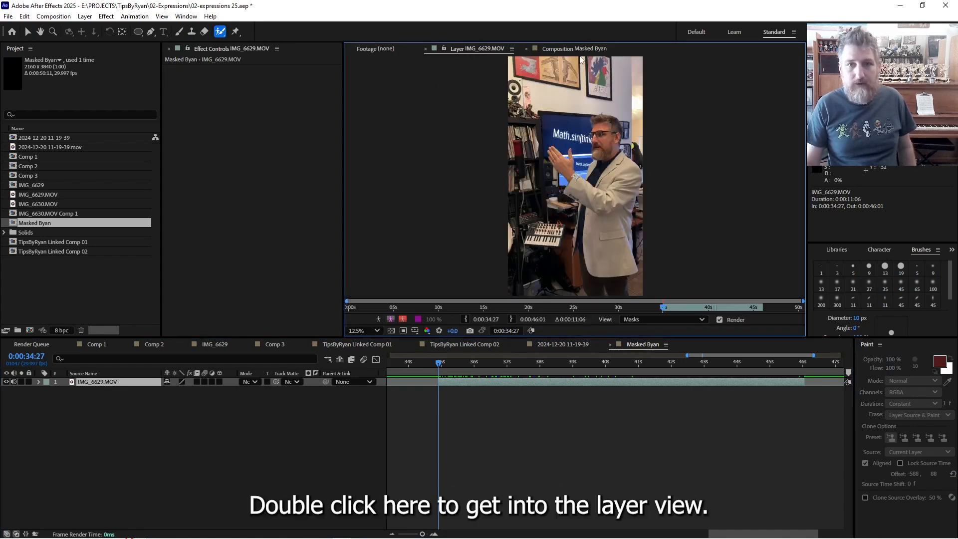
scroll(580, 176, up, 1)
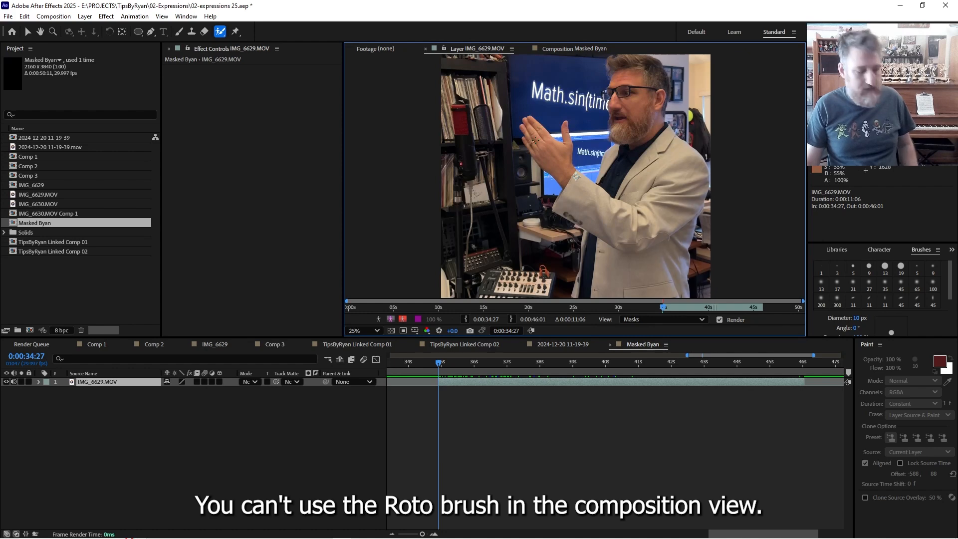
Set the Roto Brush diameter to 42 px and paint foreground strokes over the man's body, legs and front jacket edge.
mouse_move(529, 142)
ctrl+mouse_down()
mouse_move(625, 210)
mouse_move(637, 65)
mouse_move(642, 242)
mouse_move(620, 286)
ctrl+mouse_up()
scroll(617, 262, down, 1)
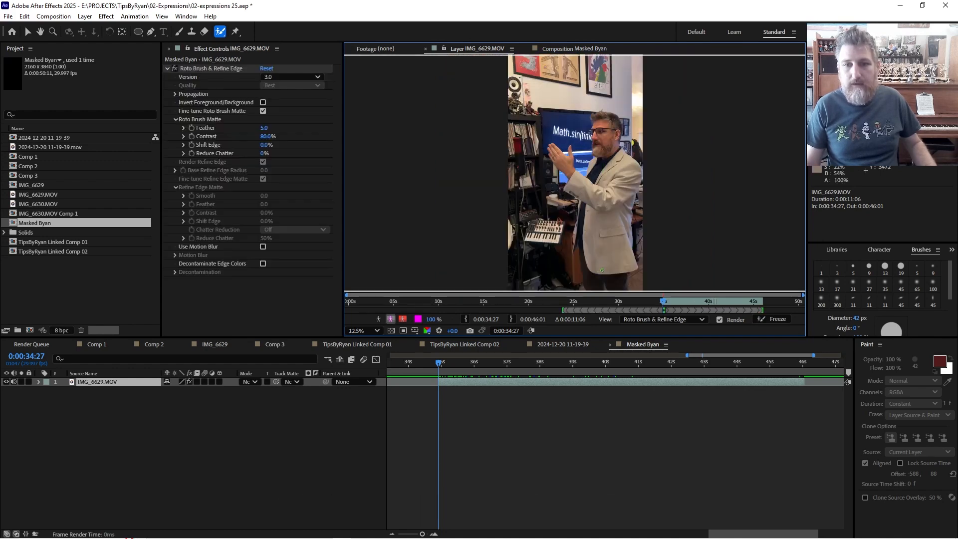
mouse_move(590, 287)
mouse_down()
mouse_move(603, 264)
mouse_move(620, 287)
mouse_up()
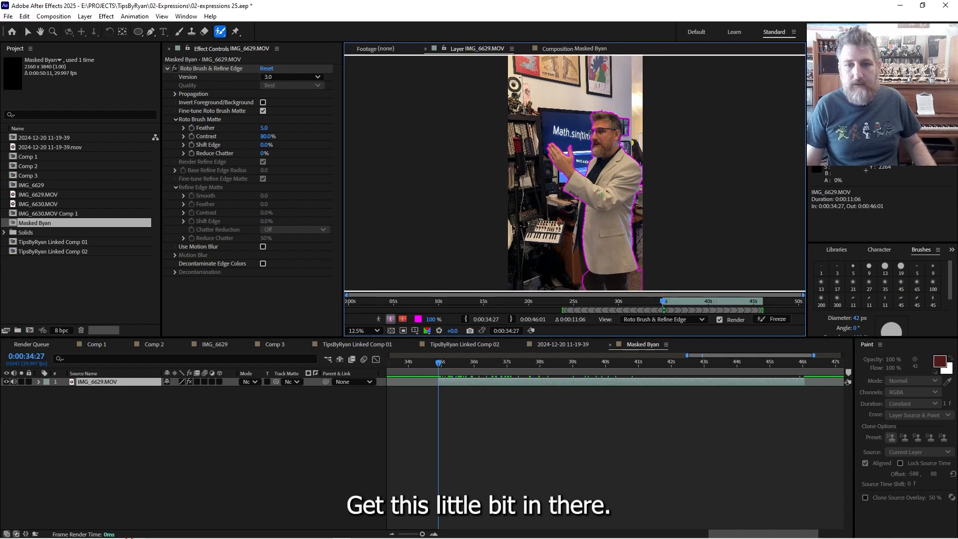
key(period)
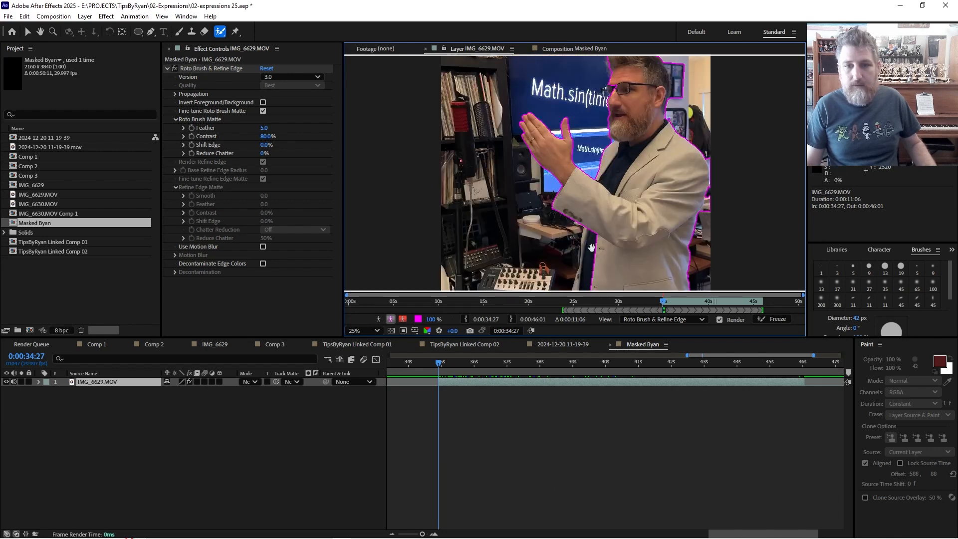
drag(591, 248, 594, 164)
mouse_move(577, 209)
mouse_down()
mouse_move(595, 230)
mouse_move(600, 274)
mouse_up()
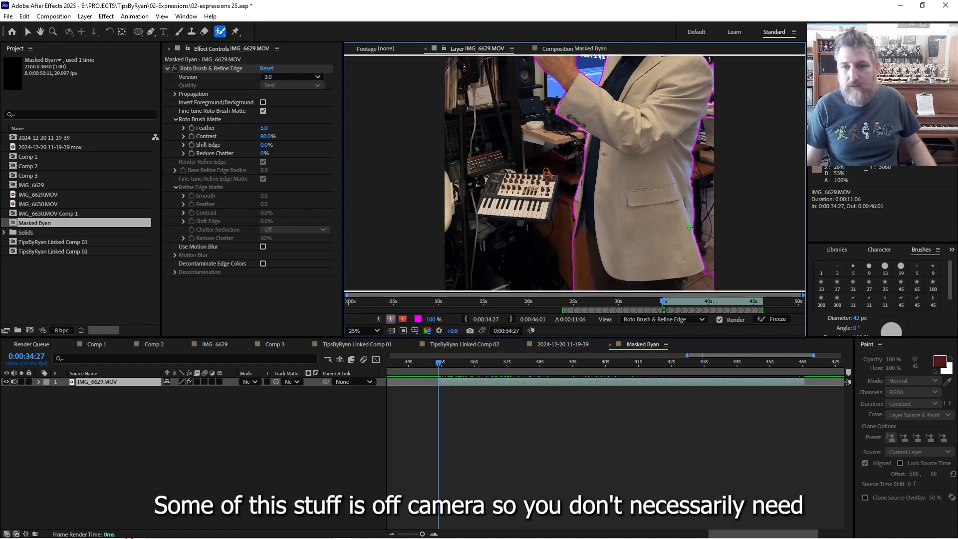
Subtract the background strip behind the man's shoulder and upper arm from the Roto Brush selection.
drag(664, 161, 599, 244)
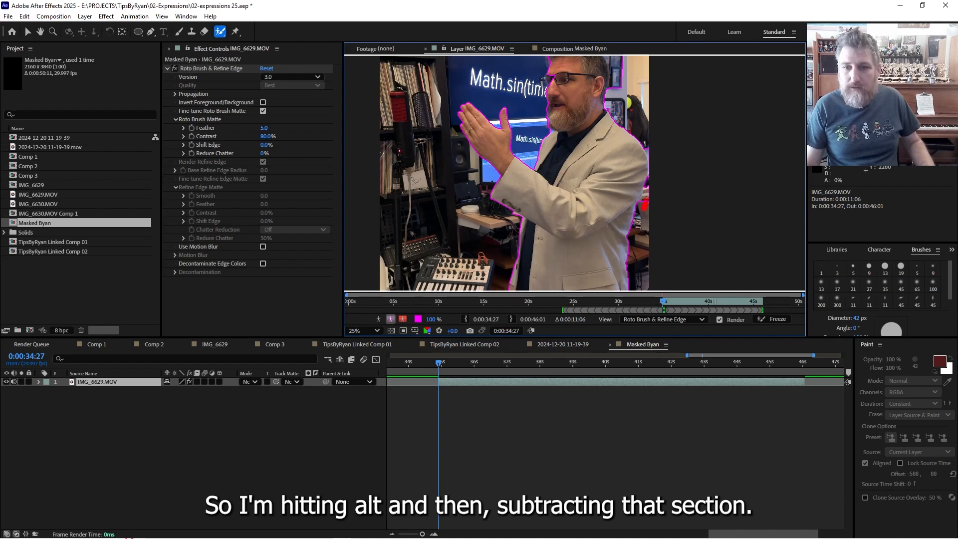
drag(646, 204, 650, 184)
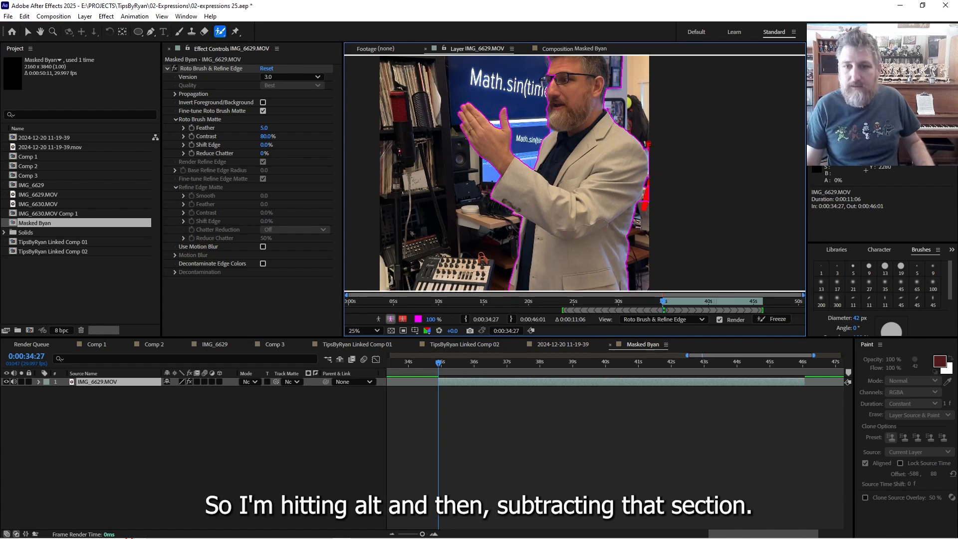
drag(649, 150, 650, 155)
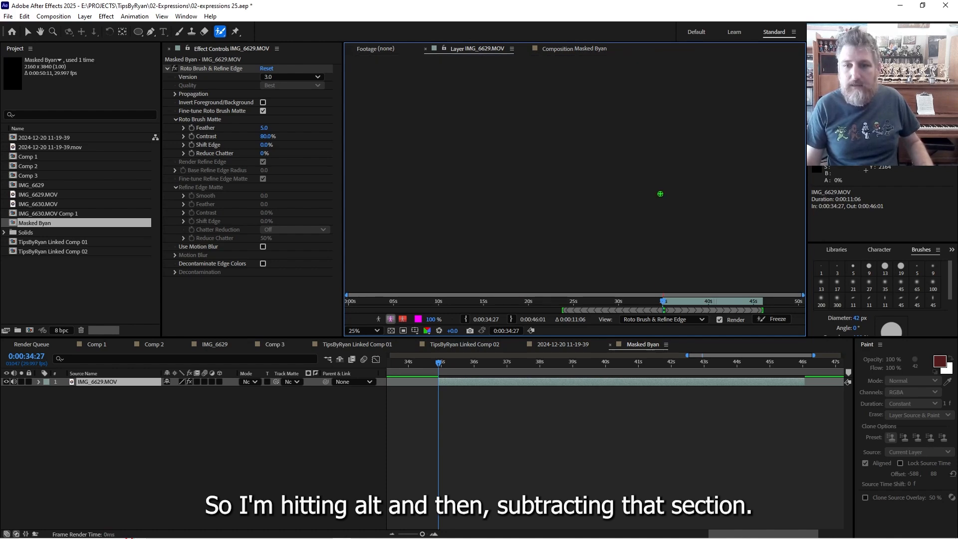
Subtract the wooden furniture and tiled floor on both sides of the man's legs from the Roto Brush selection.
drag(538, 245, 549, 156)
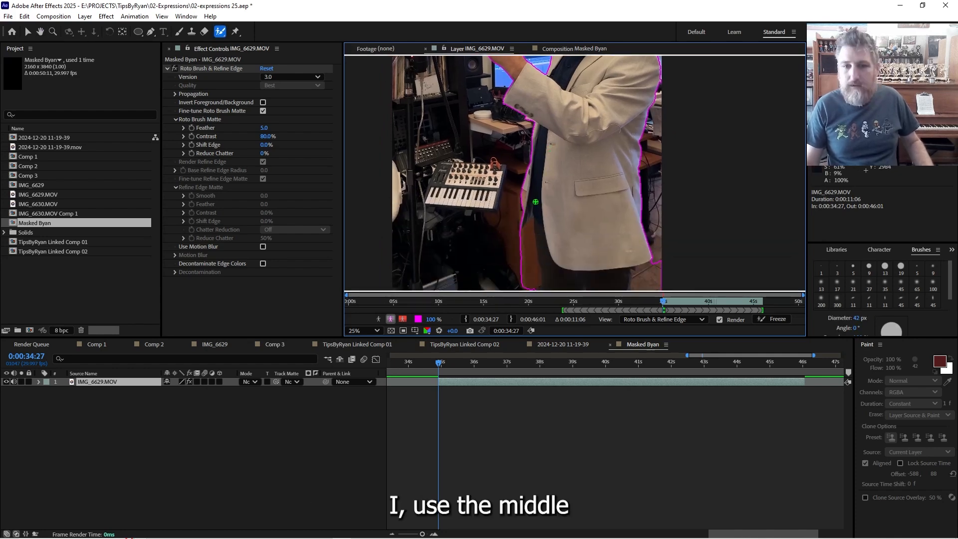
drag(536, 201, 541, 92)
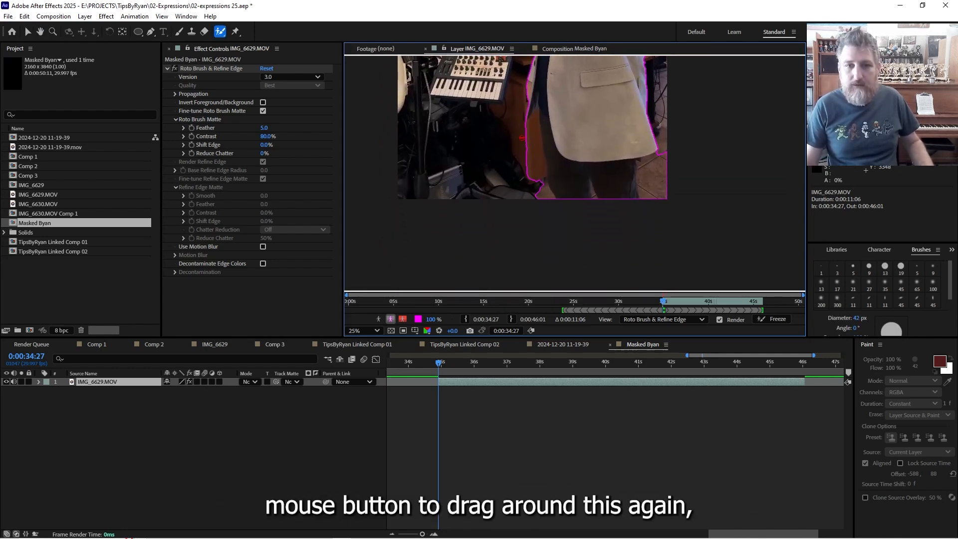
drag(534, 147, 551, 206)
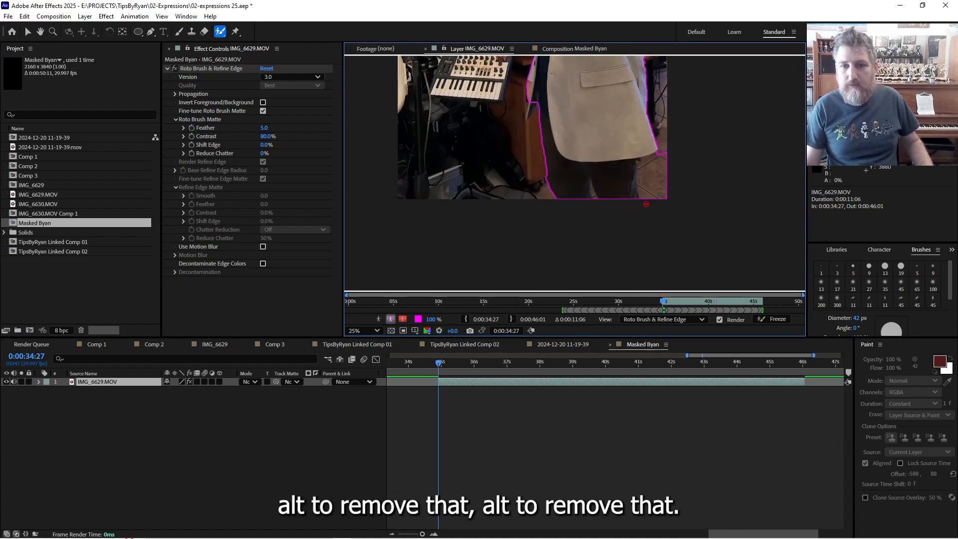
drag(660, 162, 664, 159)
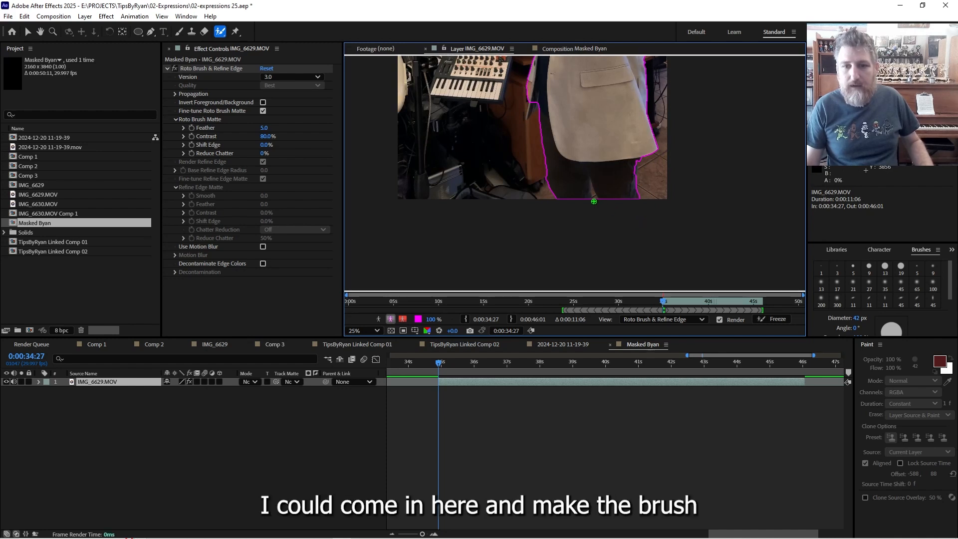
Subtract the background gap between the man's legs from the Roto Brush selection, using brush diameters of 16 px and 11 px.
scroll(594, 203, up, 2)
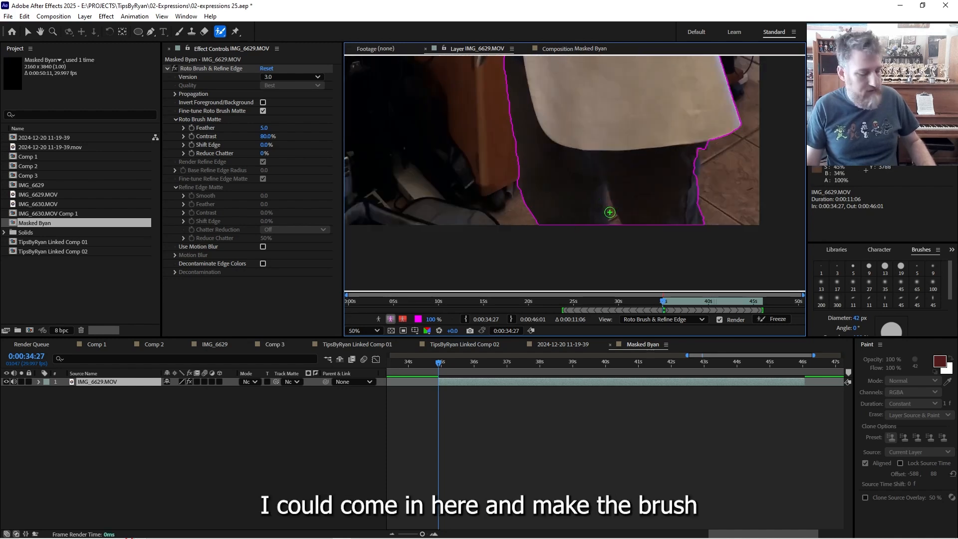
ctrl+drag(610, 212, 604, 213)
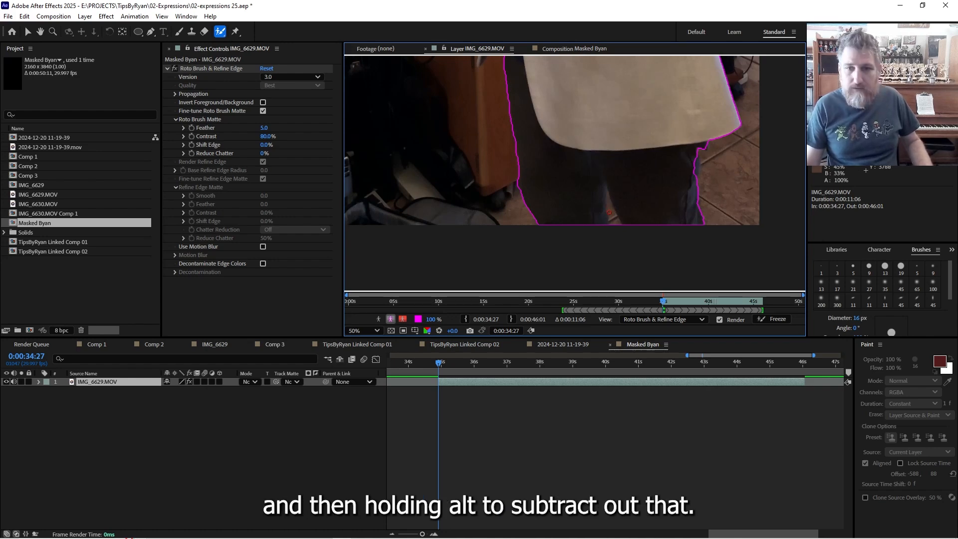
drag(613, 216, 616, 226)
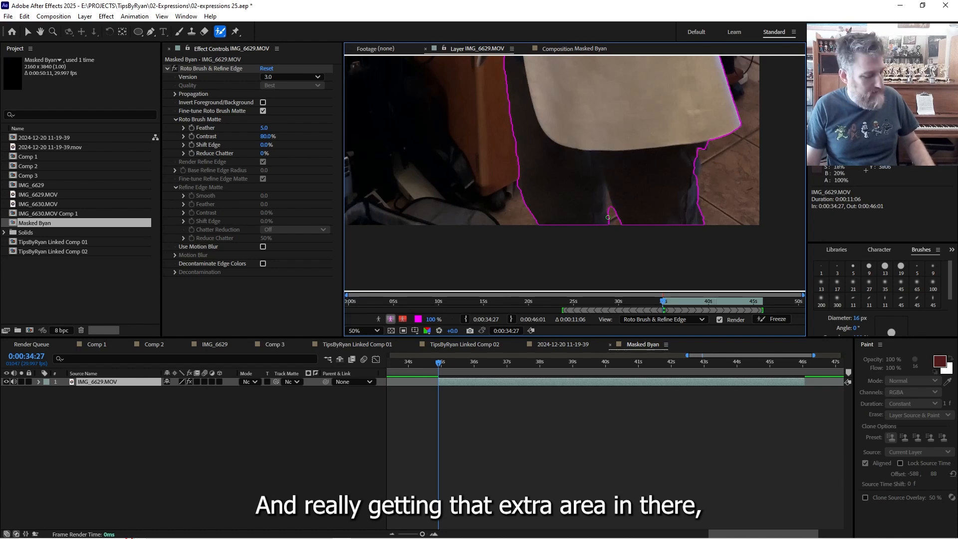
drag(607, 205, 607, 205)
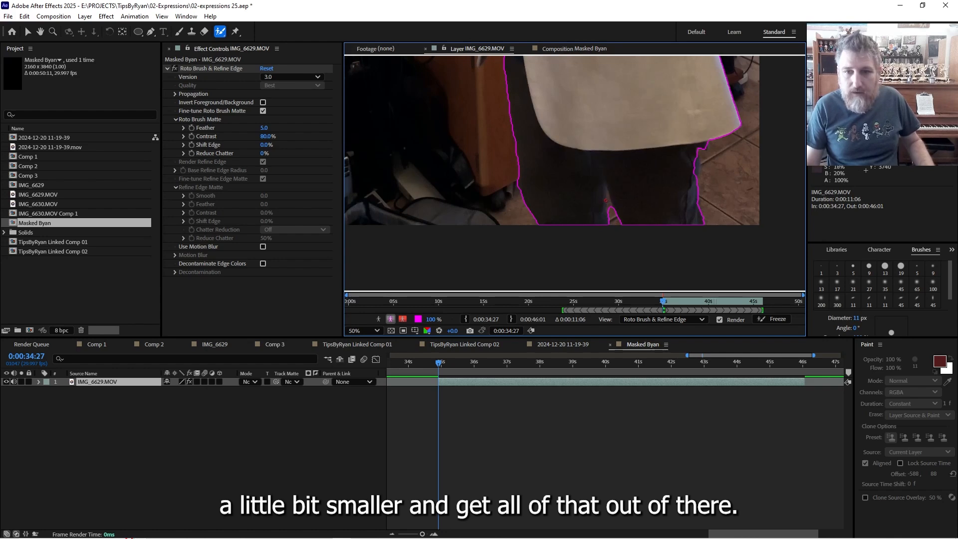
drag(610, 202, 610, 200)
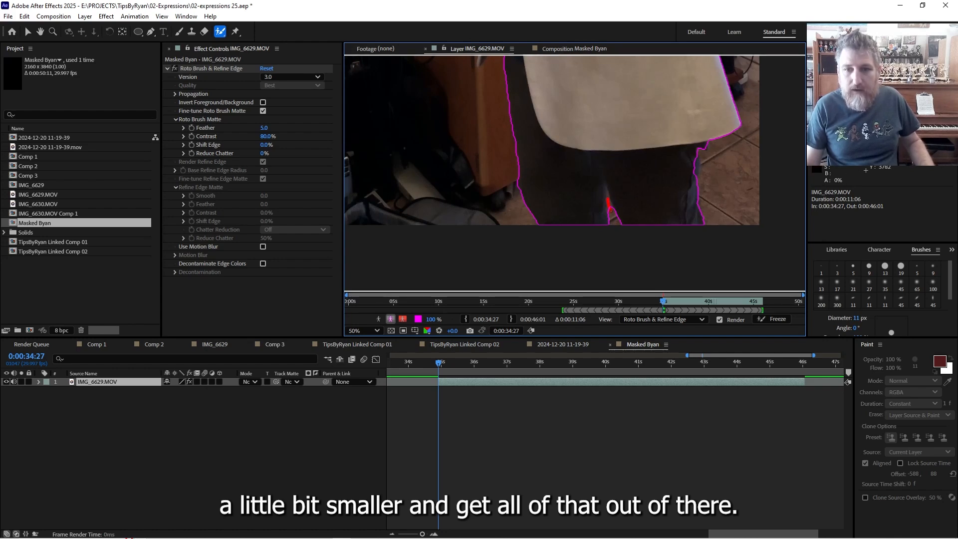
scroll(610, 182, down, 2)
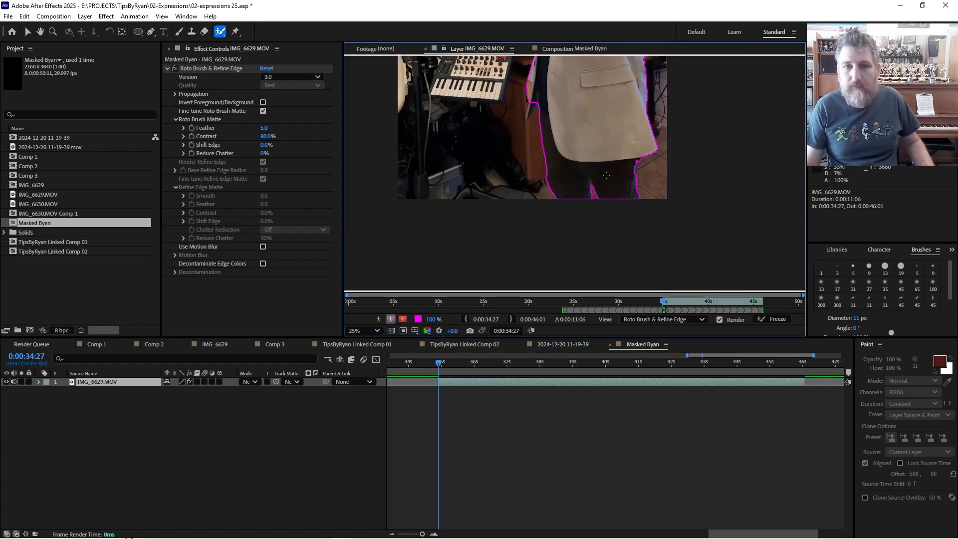
Add the pointed lower tip of the jacket's open front edge to the Roto Brush selection.
drag(573, 149, 602, 260)
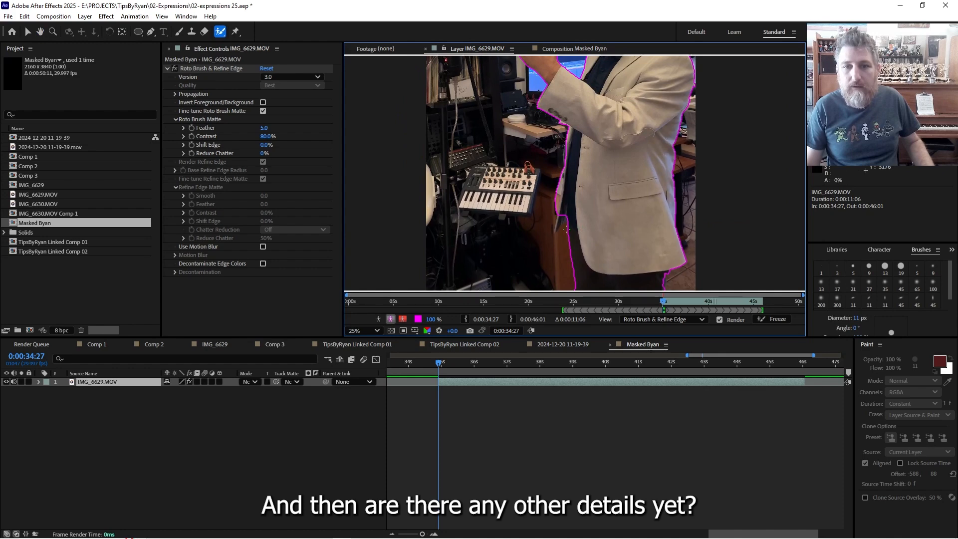
scroll(574, 180, up, 1)
mouse_move(542, 279)
mouse_down()
mouse_move(569, 203)
mouse_move(568, 230)
mouse_up()
scroll(550, 279, down, 1)
scroll(569, 236, up, 2)
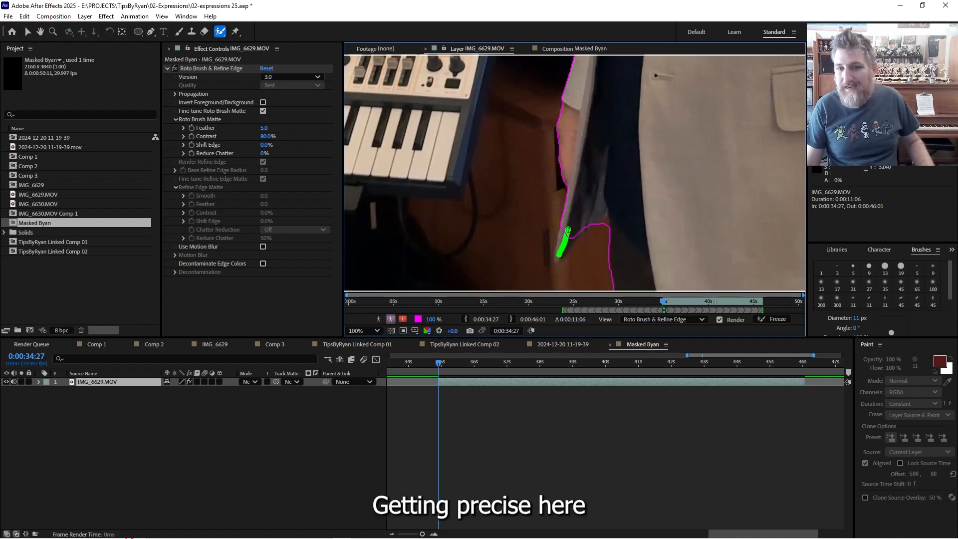
Subtract the small blue screen area between the man's beard and collar from the Roto Brush selection.
scroll(572, 211, down, 1)
mouse_move(610, 69)
mouse_down()
mouse_move(604, 163)
mouse_move(618, 276)
mouse_up()
scroll(613, 170, down, 1)
scroll(619, 150, up, 1)
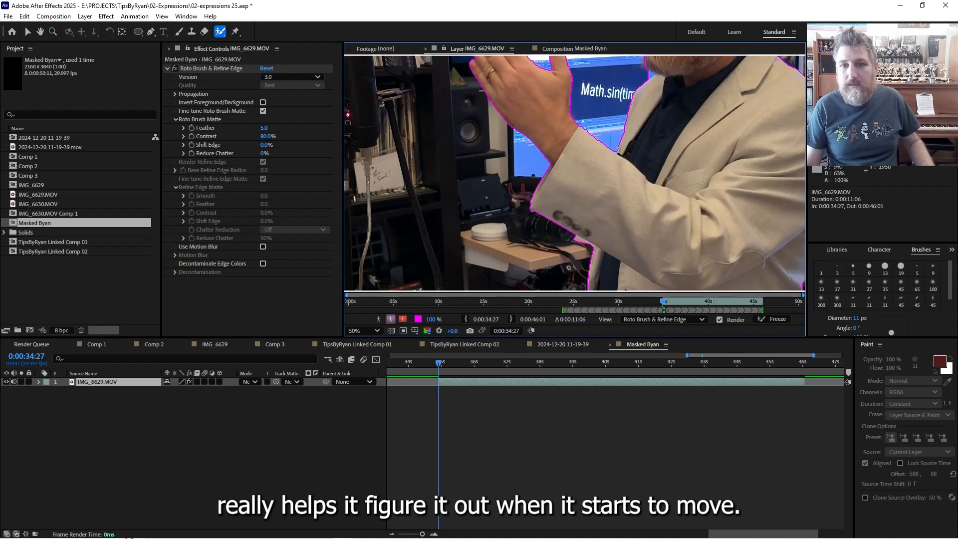
scroll(618, 150, up, 4)
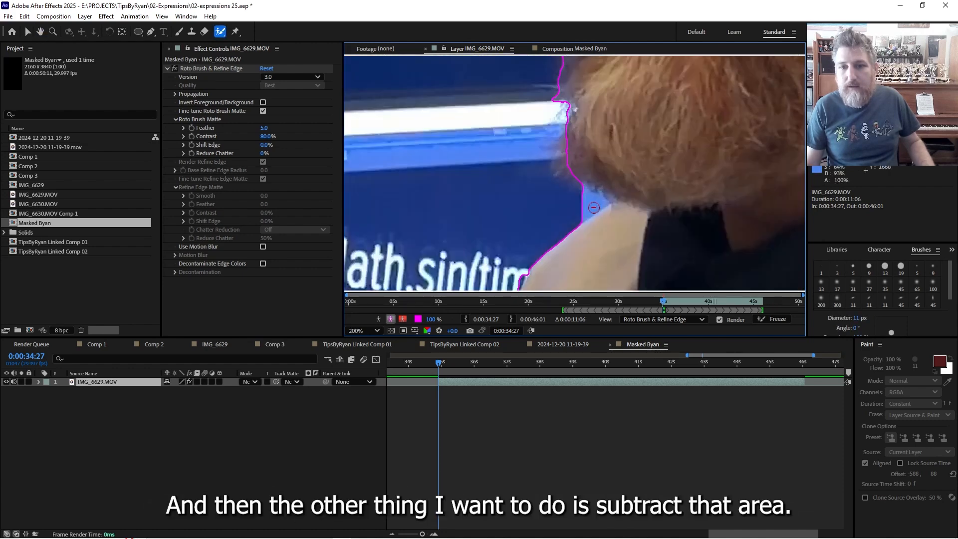
drag(589, 202, 582, 204)
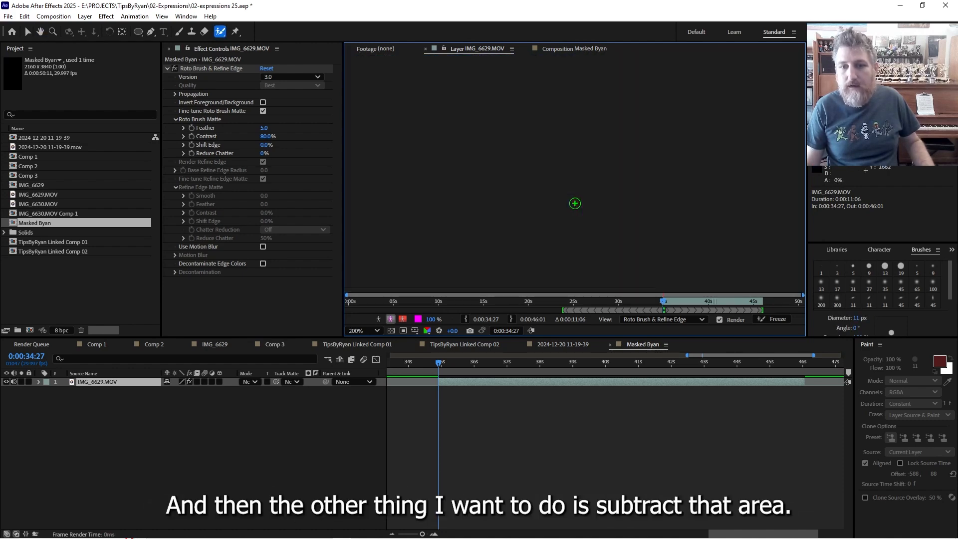
Add the far lens and frame of the man's glasses to the Roto Brush selection.
drag(594, 145, 573, 229)
drag(582, 164, 579, 254)
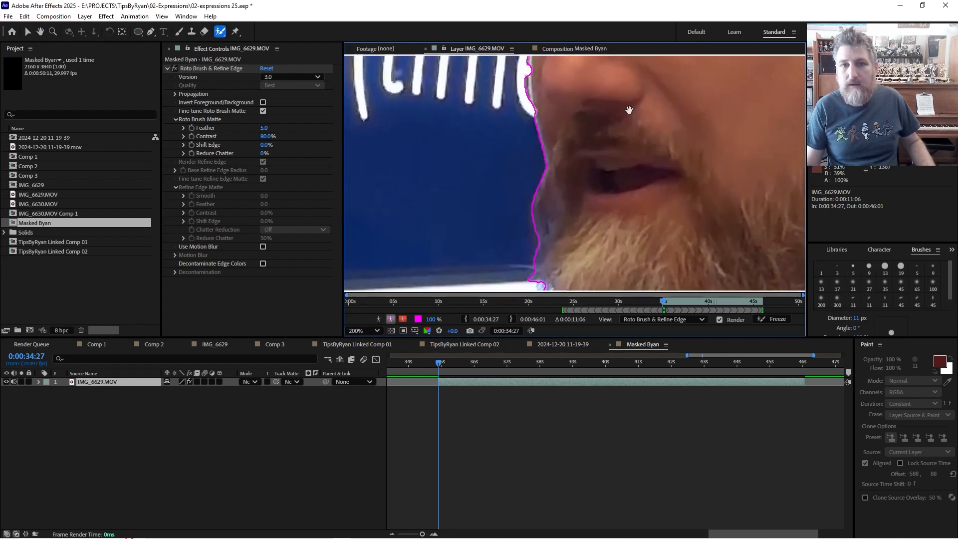
drag(629, 109, 610, 237)
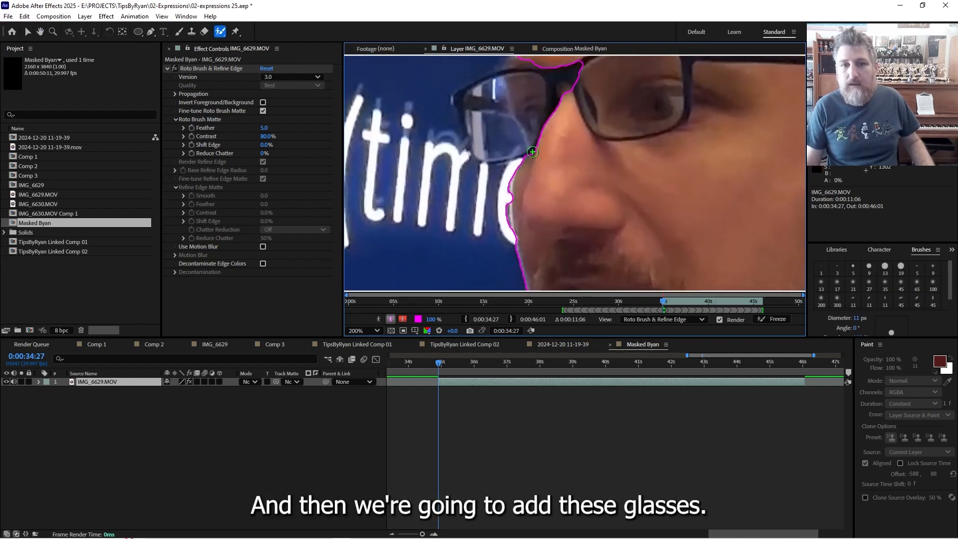
mouse_move(533, 151)
mouse_down()
mouse_move(486, 135)
mouse_move(473, 102)
mouse_move(522, 64)
mouse_up()
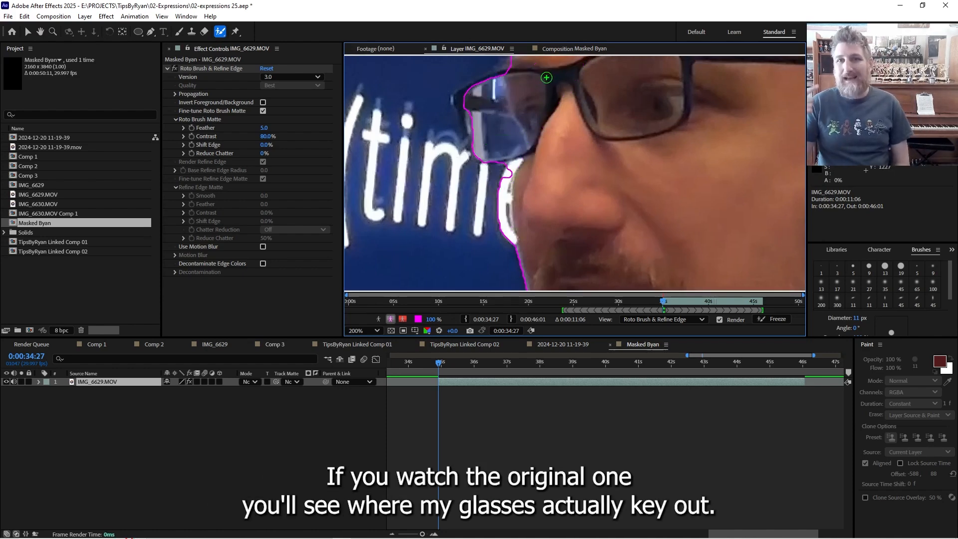
drag(464, 95, 476, 145)
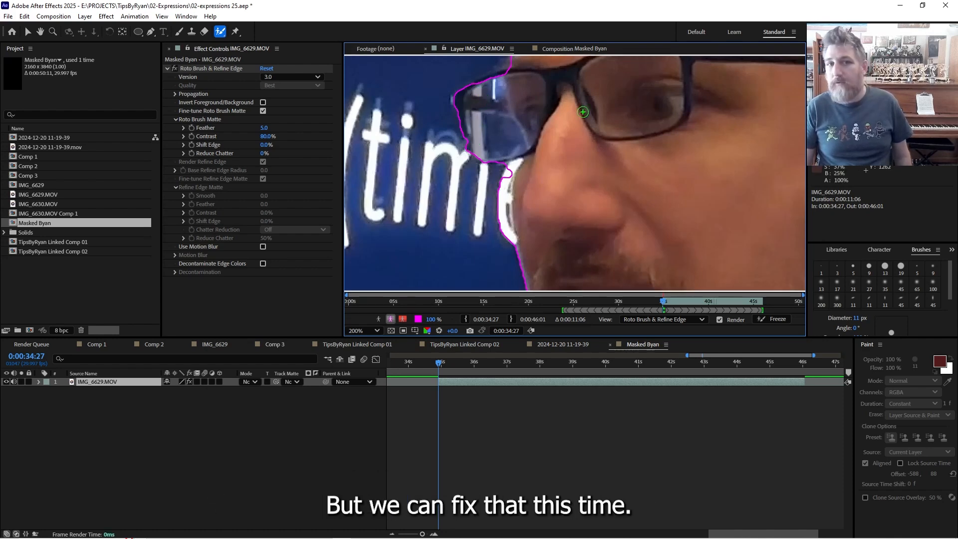
Add the missing hair edges above the man's forehead to the Roto Brush selection.
scroll(584, 106, down, 1)
mouse_move(585, 116)
mouse_down()
mouse_move(567, 146)
mouse_move(562, 220)
mouse_up()
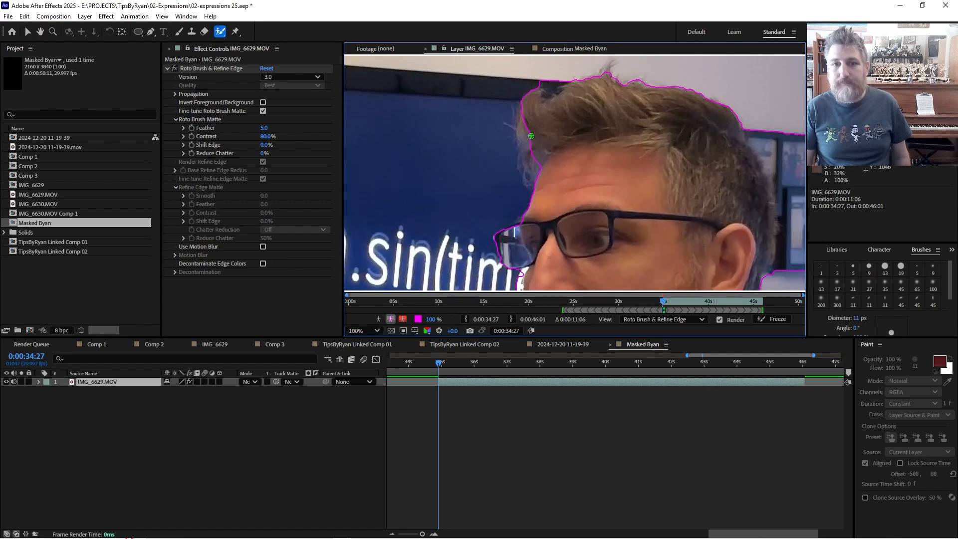
drag(526, 131, 532, 138)
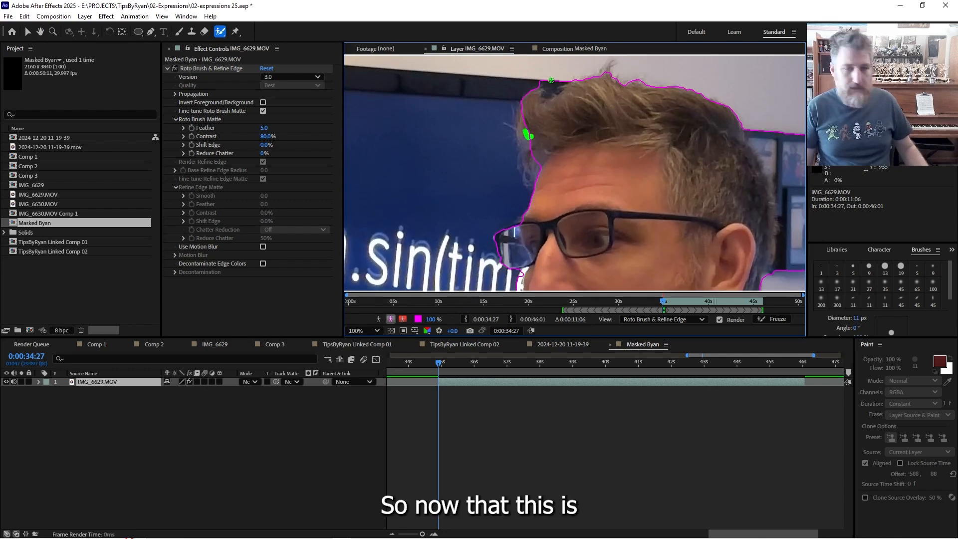
drag(549, 82, 551, 89)
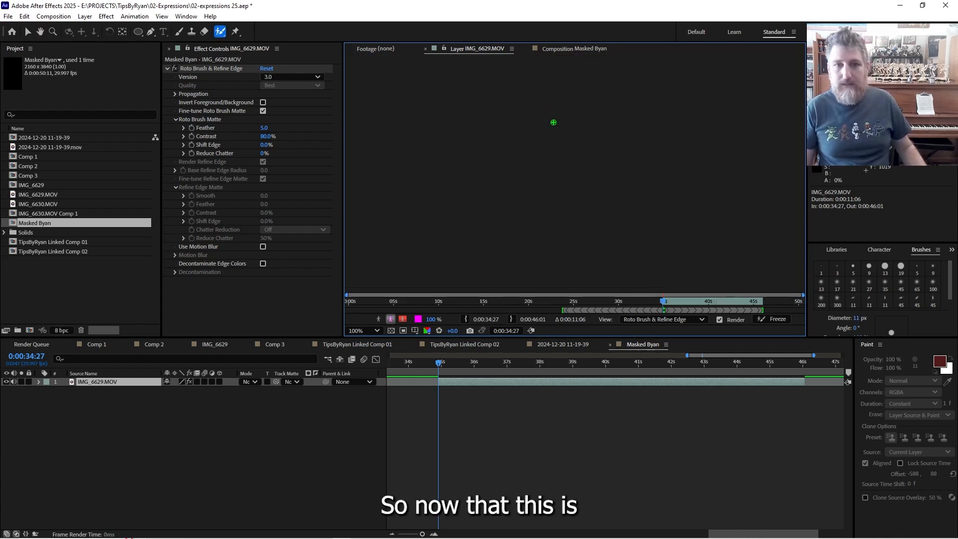
Subtract the picture frame behind the man's head from the Roto Brush selection.
key(comma)
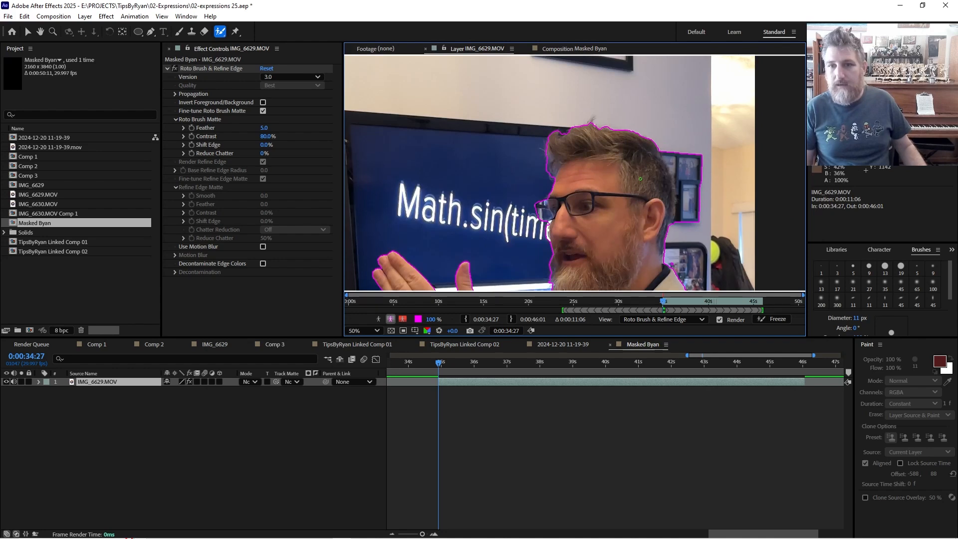
drag(640, 179, 601, 141)
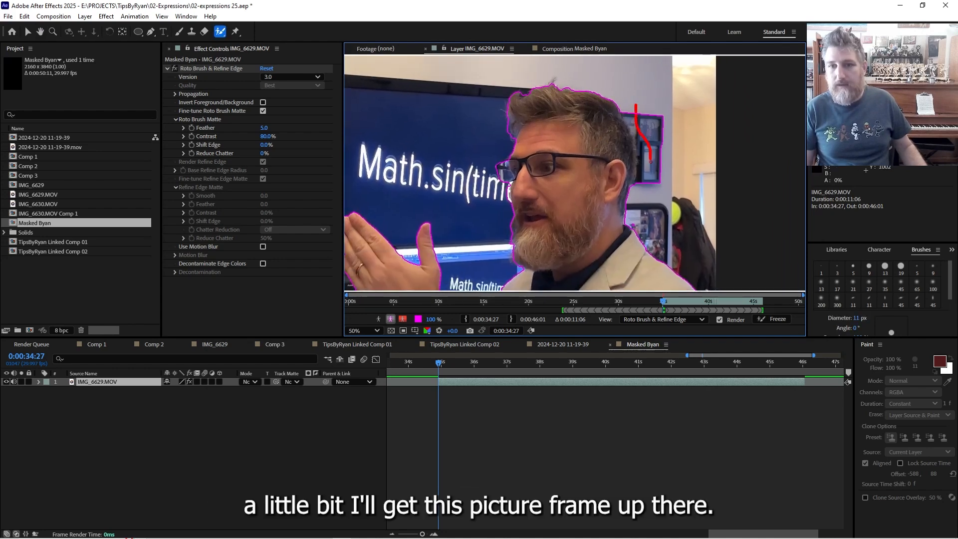
drag(648, 188, 647, 187)
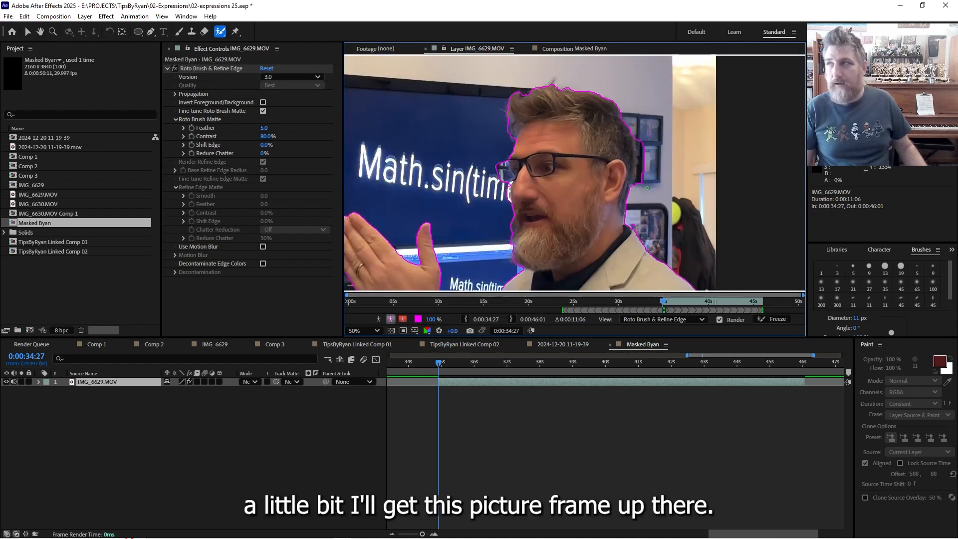
drag(637, 183, 639, 150)
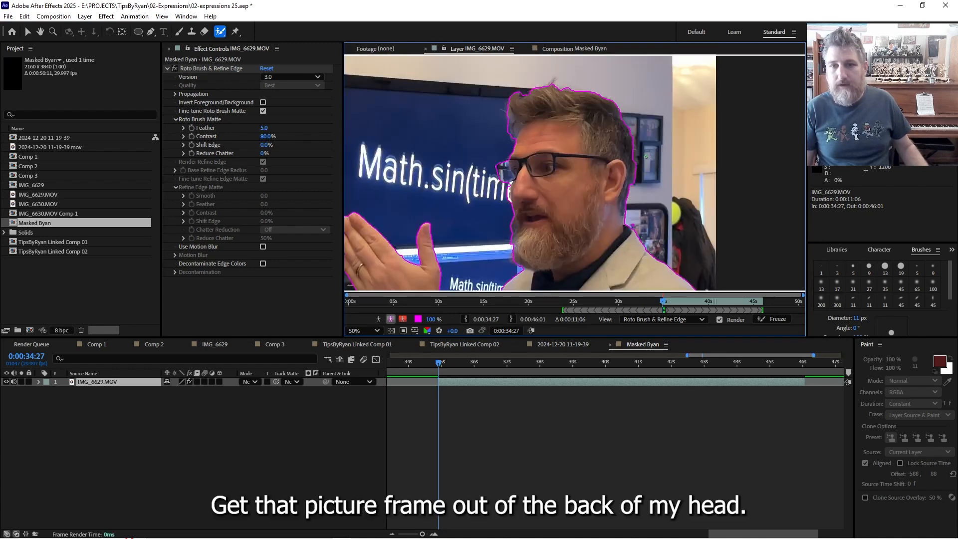
Move the current time to 0:00:37:19 so the Roto Brush selection propagates forward from the first frame.
scroll(644, 165, down, 2)
key(space)
drag(632, 192, 623, 88)
key(space)
mouse_move(604, 193)
mouse_down()
mouse_move(602, 150)
mouse_move(592, 166)
mouse_up()
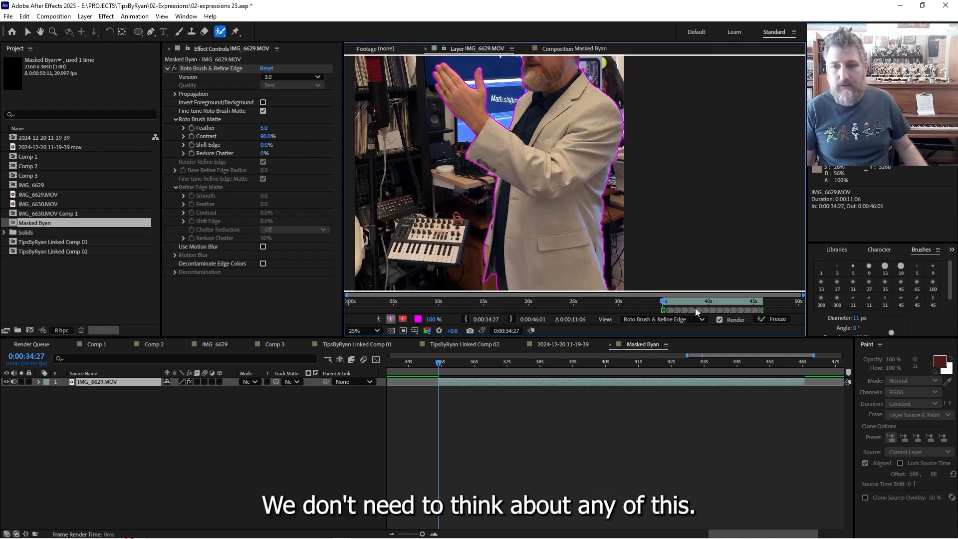
drag(671, 301, 687, 301)
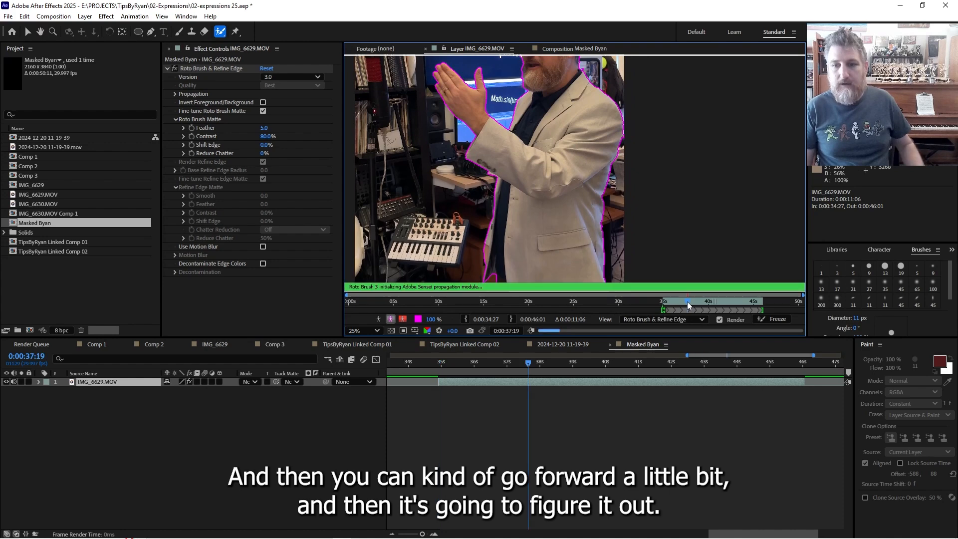
scroll(554, 209, down, 1)
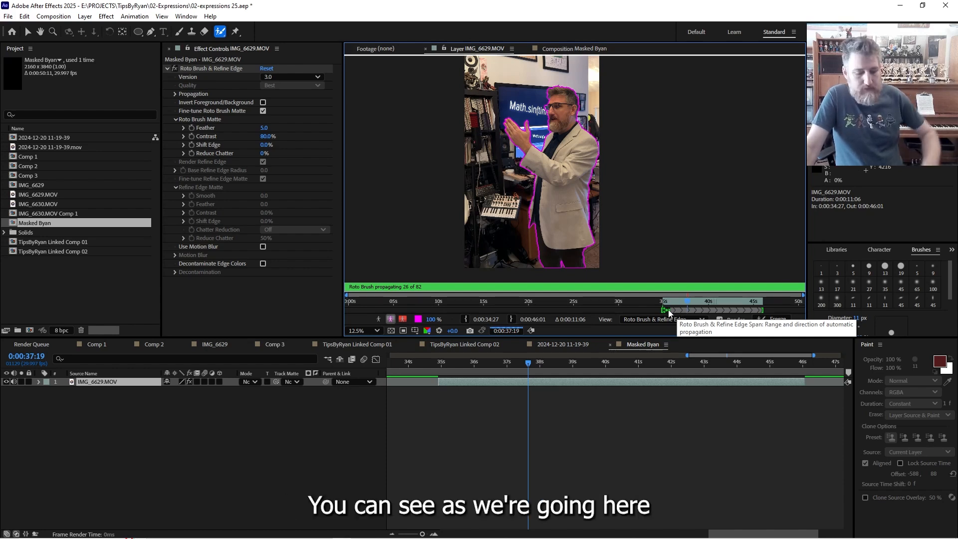
Examine the propagation progress of the Roto Brush span up close on the layer's time ruler.
key(=)
key(=)
key(=)
key(=)
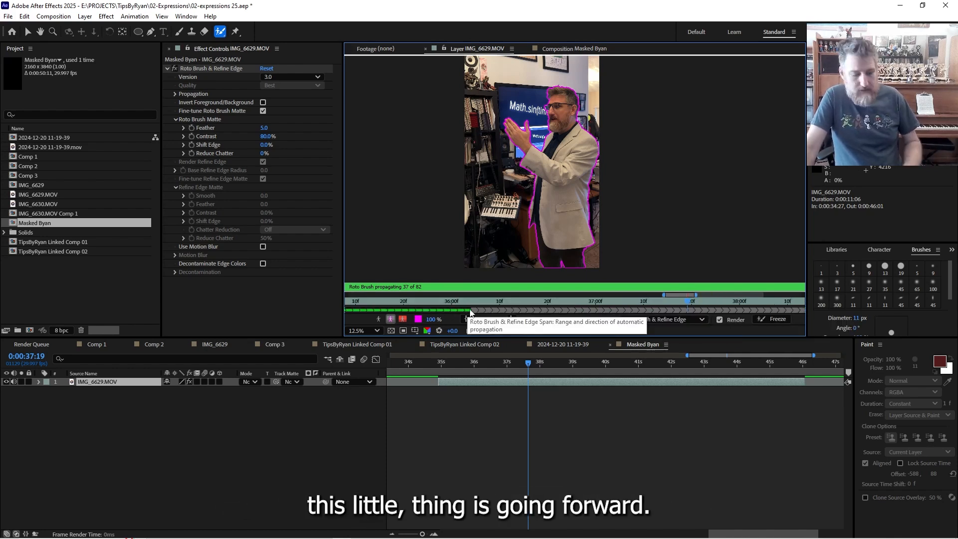
key(minus)
key(minus)
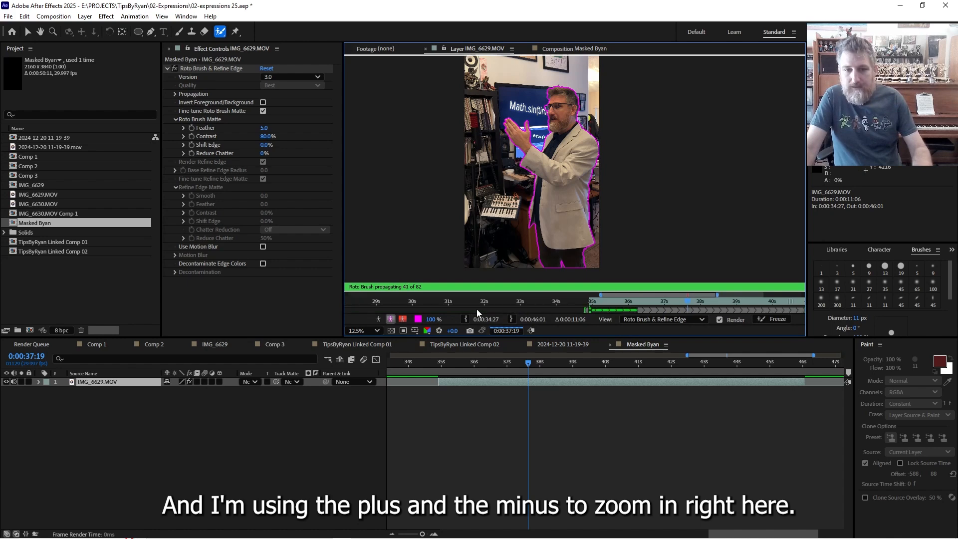
key(equal)
key(equal)
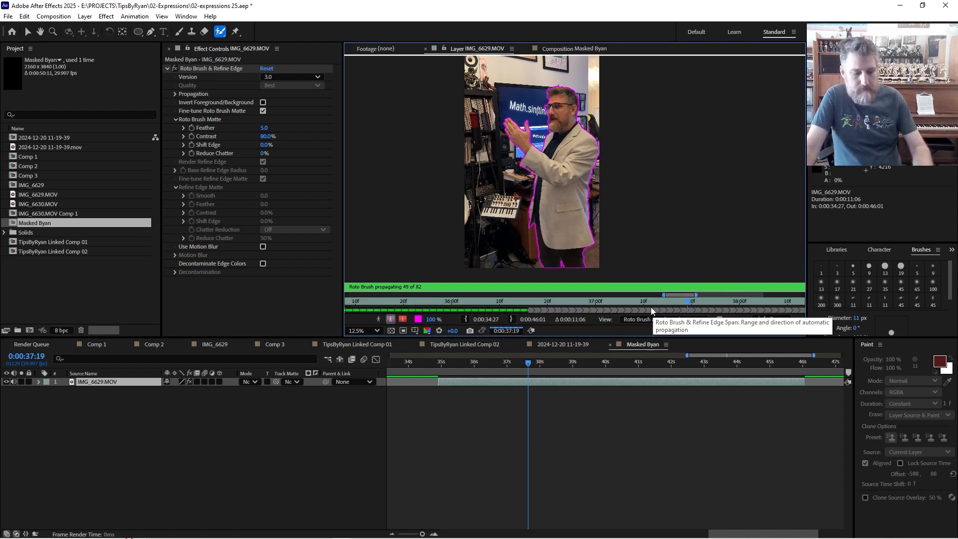
key(minus)
key(minus)
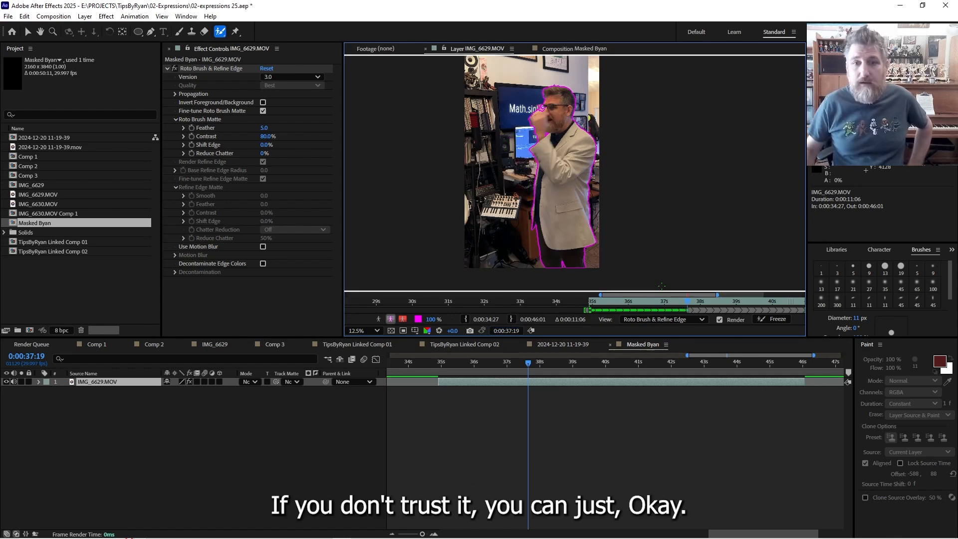
Check the outline at 0:00:37:15, then move to 0:00:40:29 to propagate the Roto Brush selection further.
mouse_move(687, 303)
mouse_down()
mouse_move(597, 301)
mouse_move(682, 300)
mouse_up()
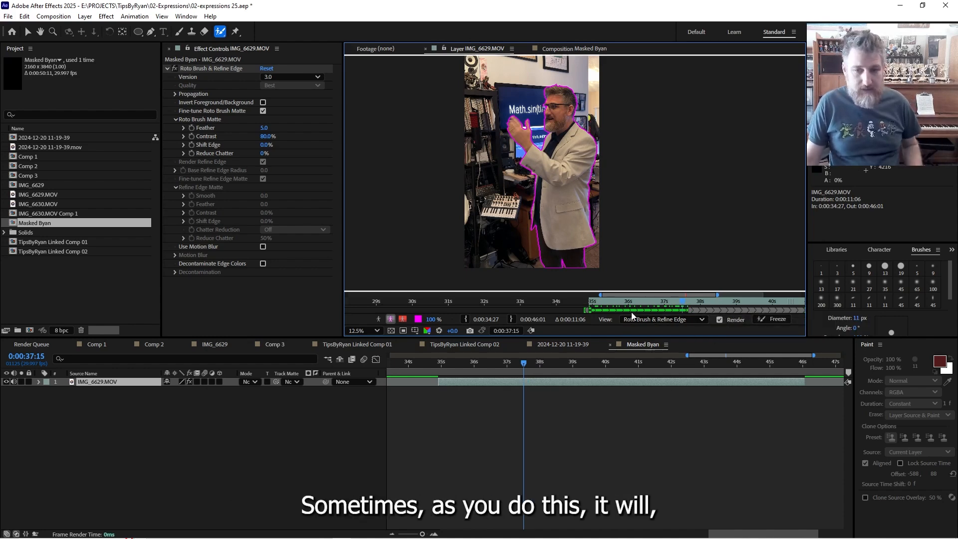
drag(635, 299, 687, 295)
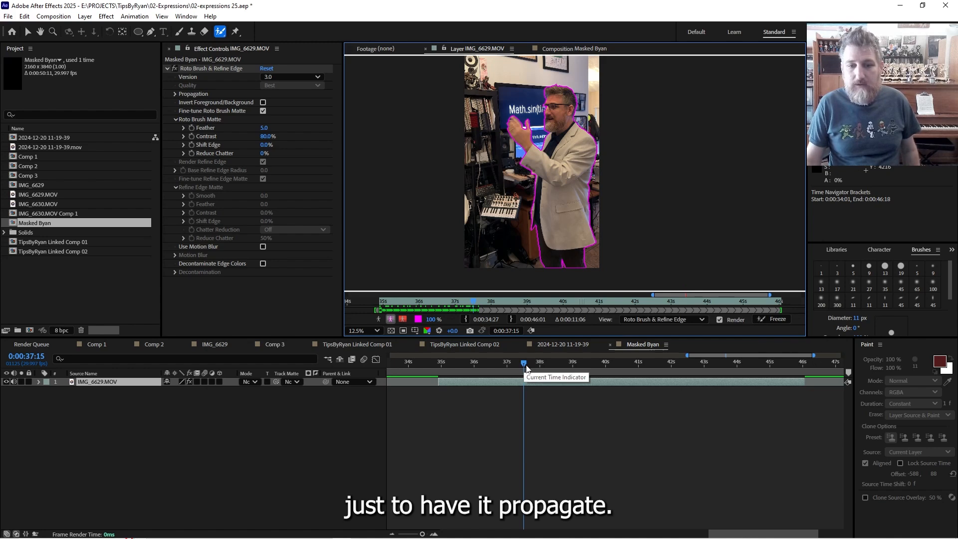
click(638, 363)
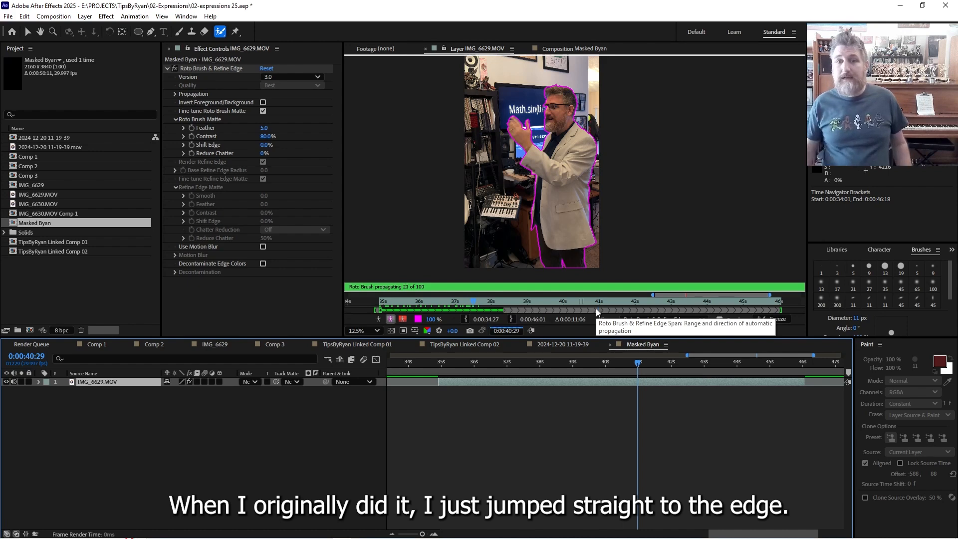
Go back to 0:00:35:18 and add the front edge of the man's glasses to the Roto Brush selection.
scroll(594, 151, up, 2)
drag(594, 151, 562, 250)
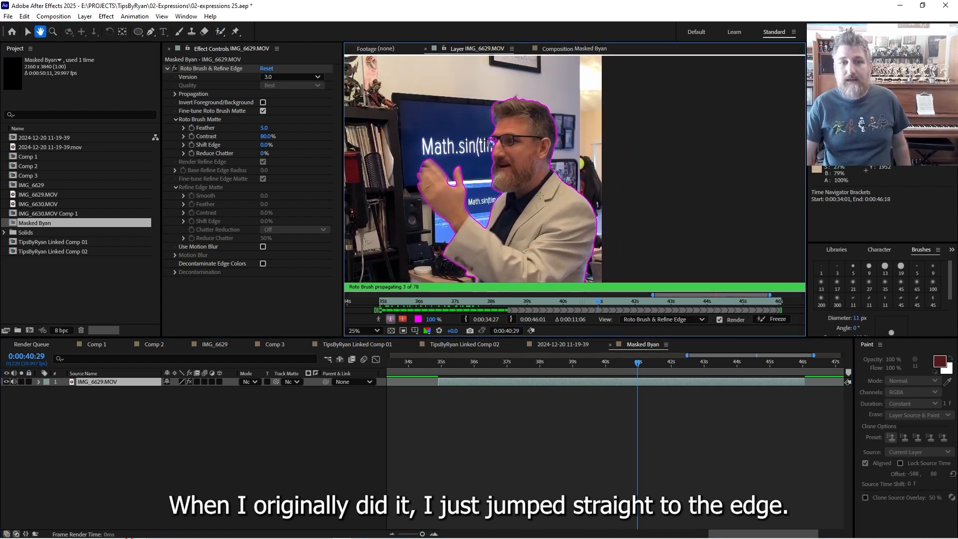
scroll(554, 175, up, 2)
mouse_move(467, 163)
mouse_down()
mouse_move(488, 198)
mouse_move(519, 208)
mouse_up()
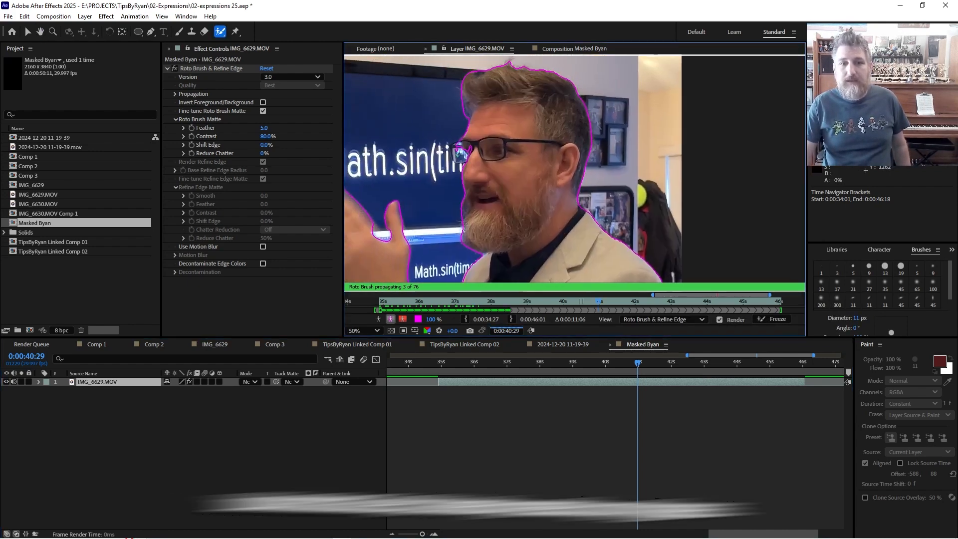
drag(597, 304, 406, 300)
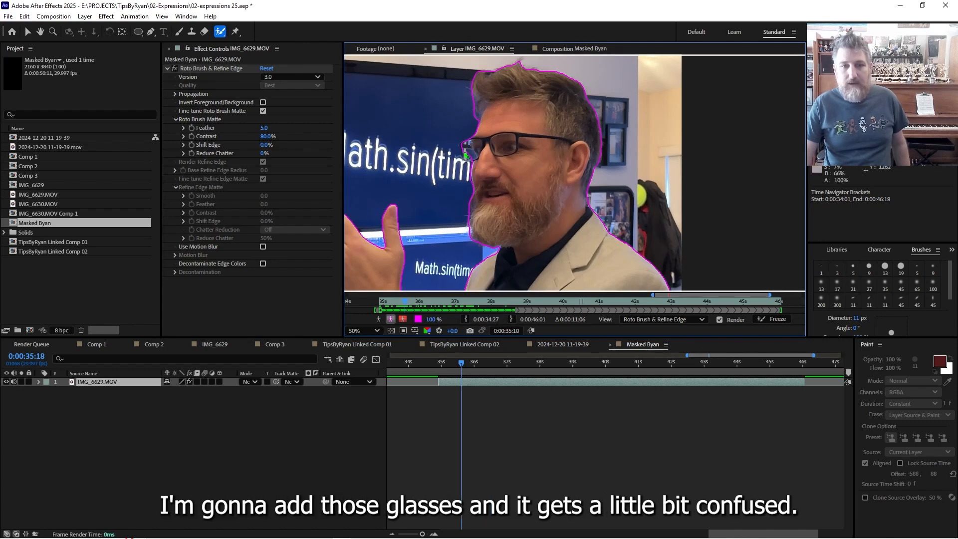
drag(469, 158, 475, 159)
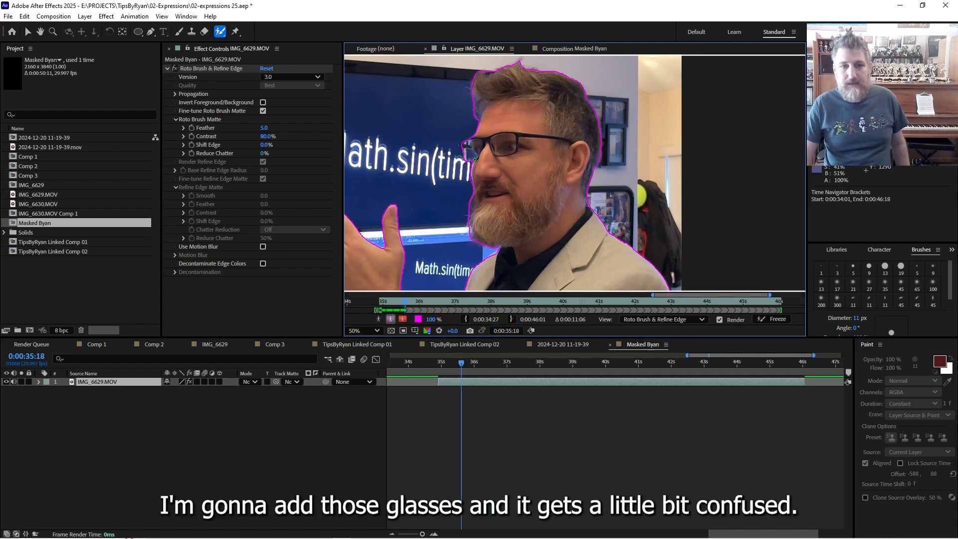
Check the outline at 0:00:36:19, then add the glasses' front edge frame by frame from 0:00:35:23 to 0:00:35:25.
click(442, 301)
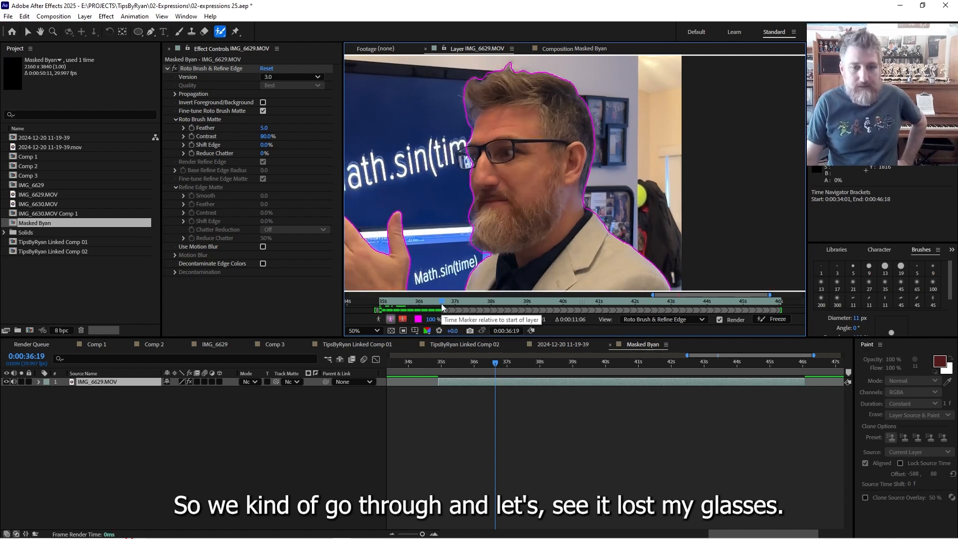
mouse_move(441, 304)
mouse_down()
mouse_move(398, 305)
mouse_move(409, 305)
mouse_up()
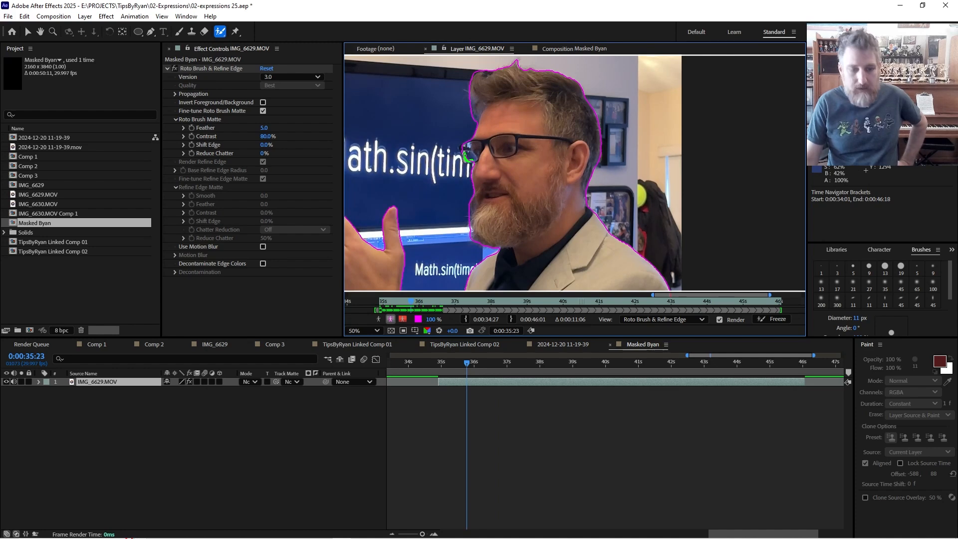
key(Page_Down)
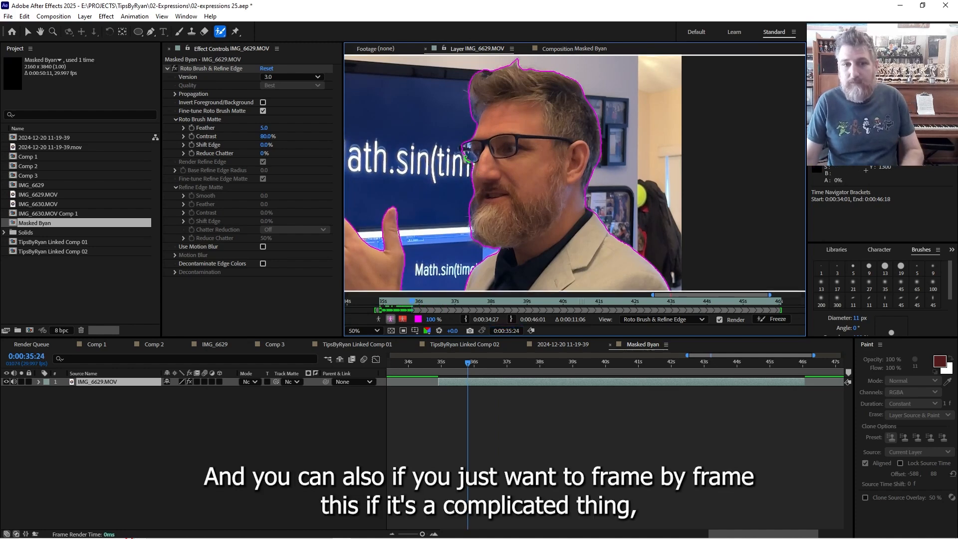
key(ctrl+Right)
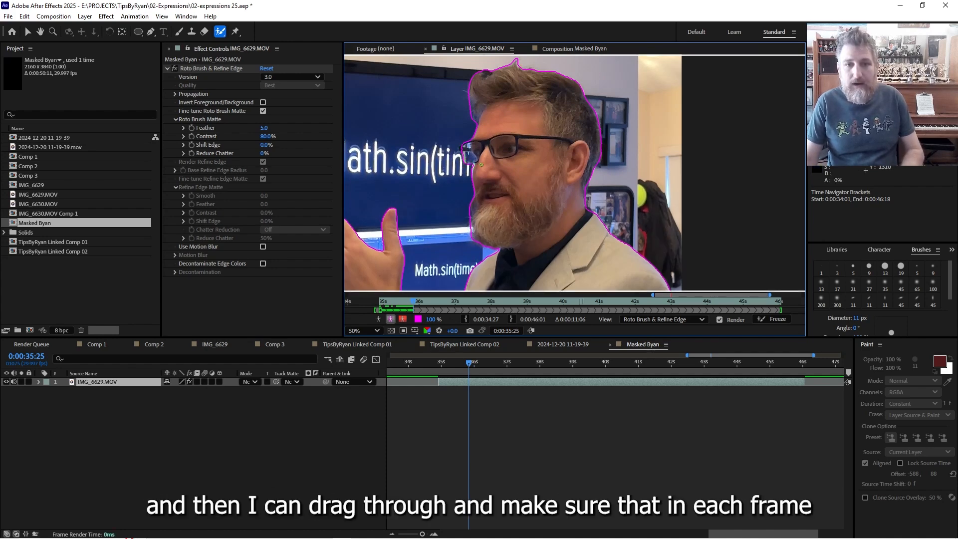
key(ctrl+Right)
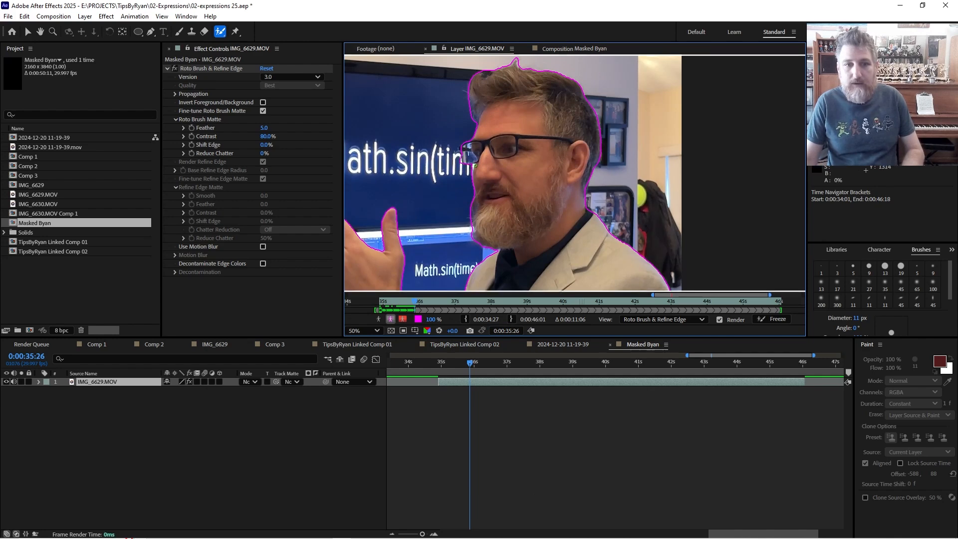
Undo the last stroke at 0:00:35:26 and repaint the glasses' front lens as foreground.
key(ctrl+z)
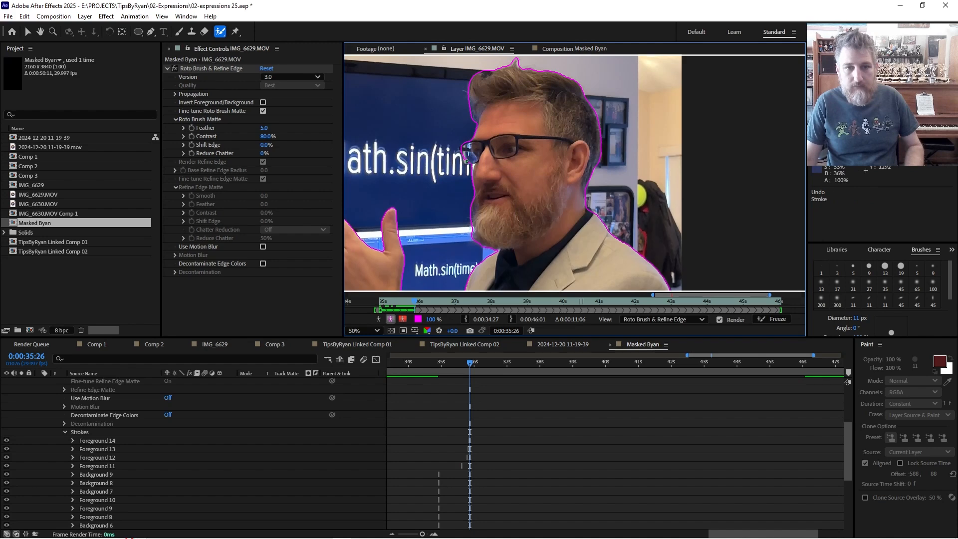
mouse_move(467, 158)
mouse_down()
mouse_move(478, 156)
mouse_move(468, 188)
mouse_move(479, 194)
mouse_up()
scroll(479, 157, up, 1)
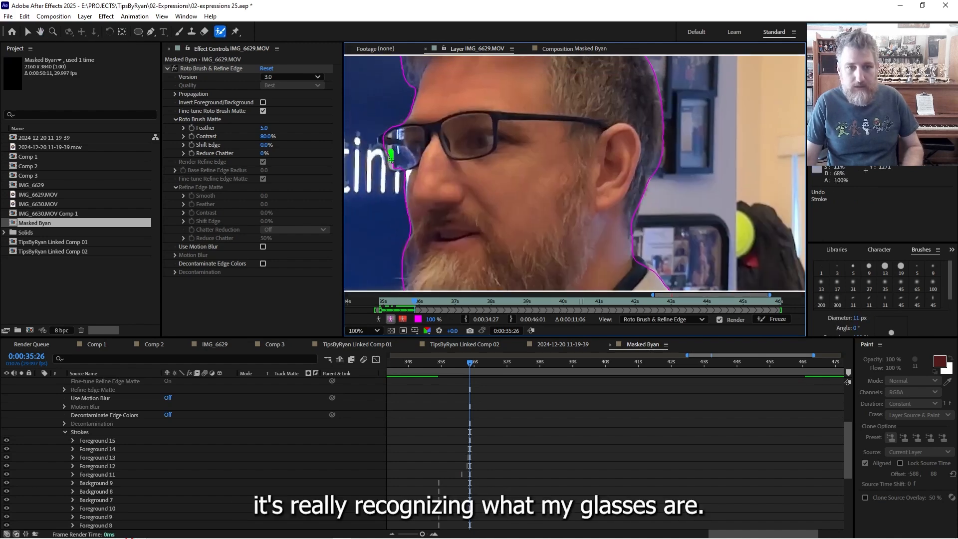
drag(391, 151, 402, 171)
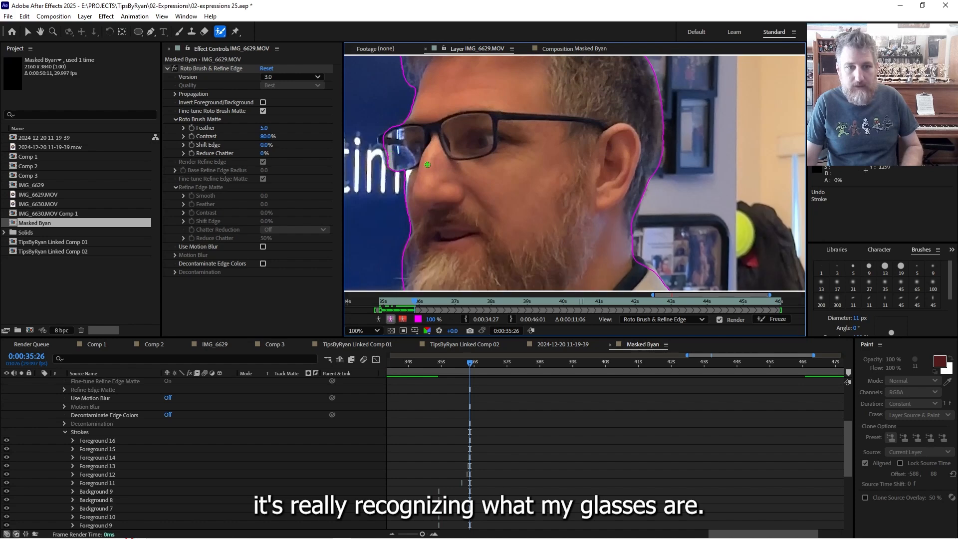
Add the glasses' front lens to the Roto Brush selection on each frame from 0:00:35:27 to 0:00:35:29.
key(ctrl+Right)
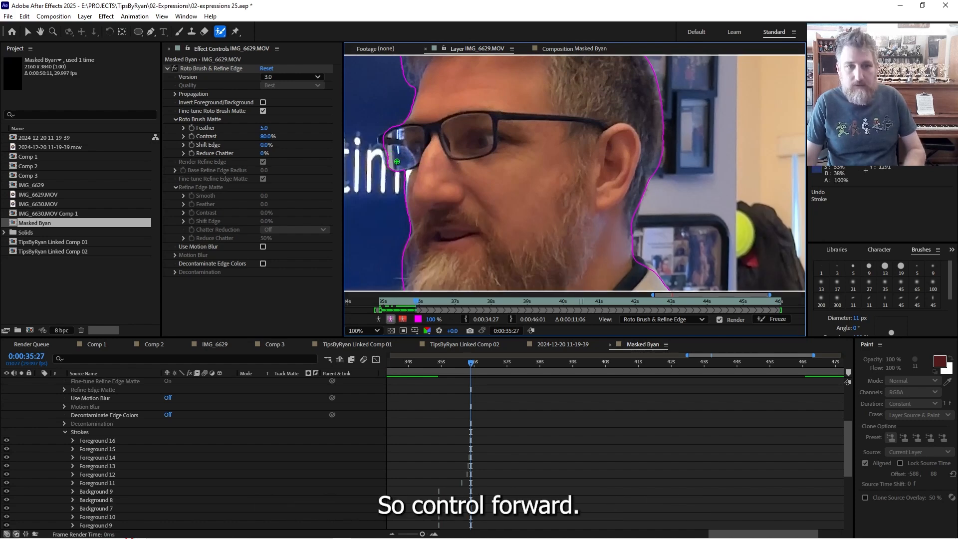
drag(390, 149, 394, 166)
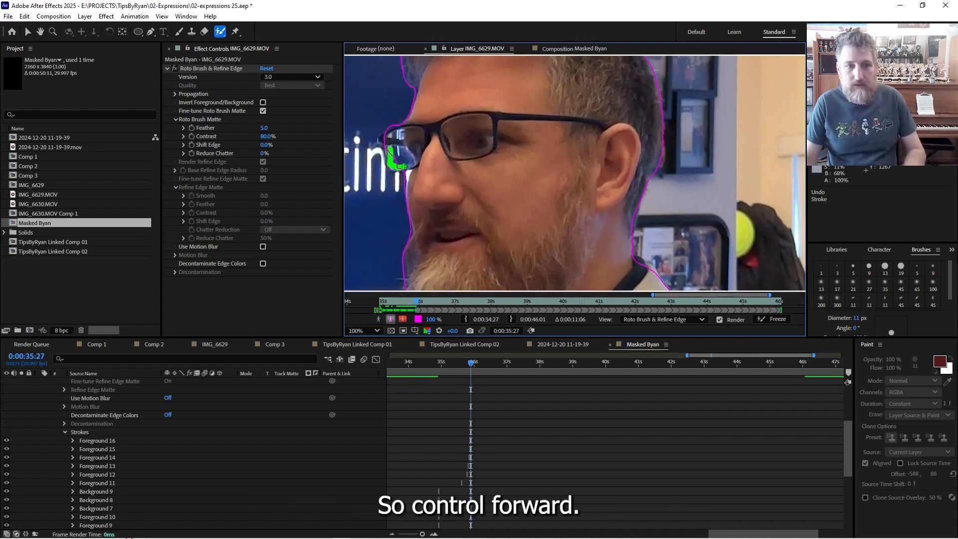
key(ctrl+Right)
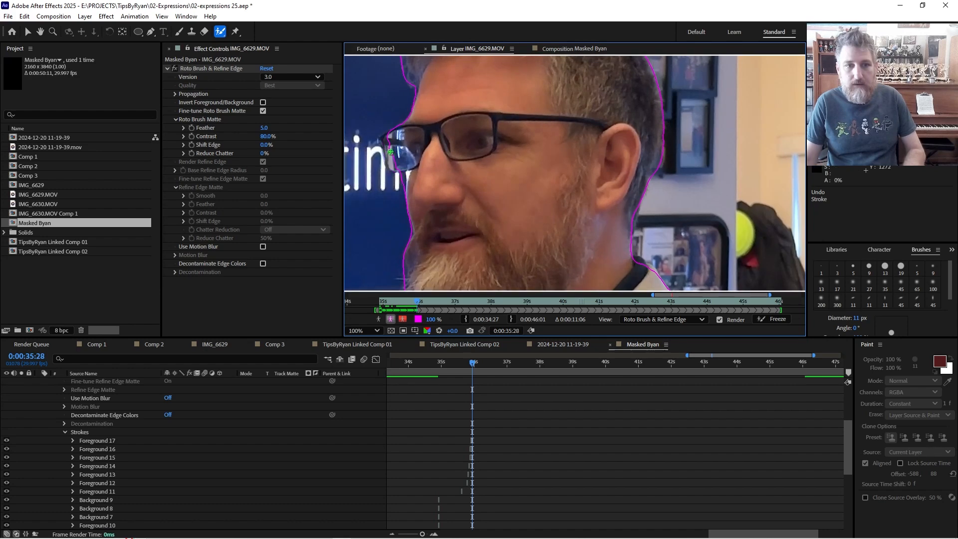
mouse_move(389, 141)
mouse_down()
mouse_move(396, 167)
mouse_move(383, 140)
mouse_up()
key(ctrl+Right)
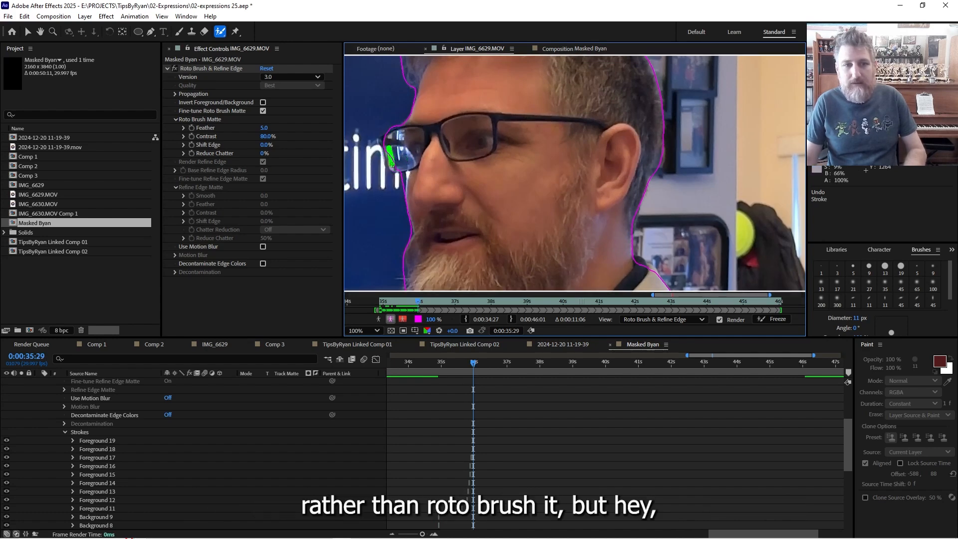
drag(399, 168, 389, 137)
Refine the glasses outline at 0:00:36:00 by subtracting the background just below the front lens beside the nose.
key(ctrl+Right)
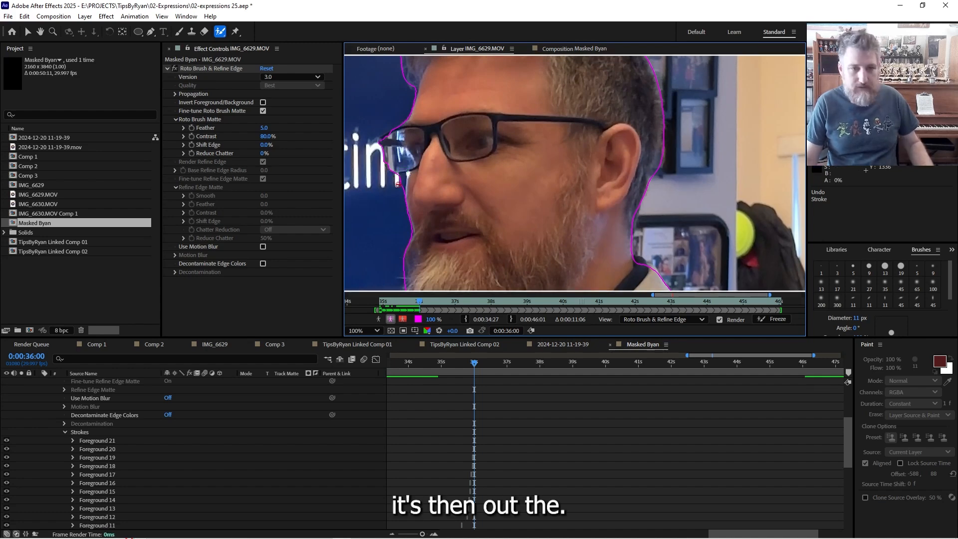
drag(399, 183, 399, 179)
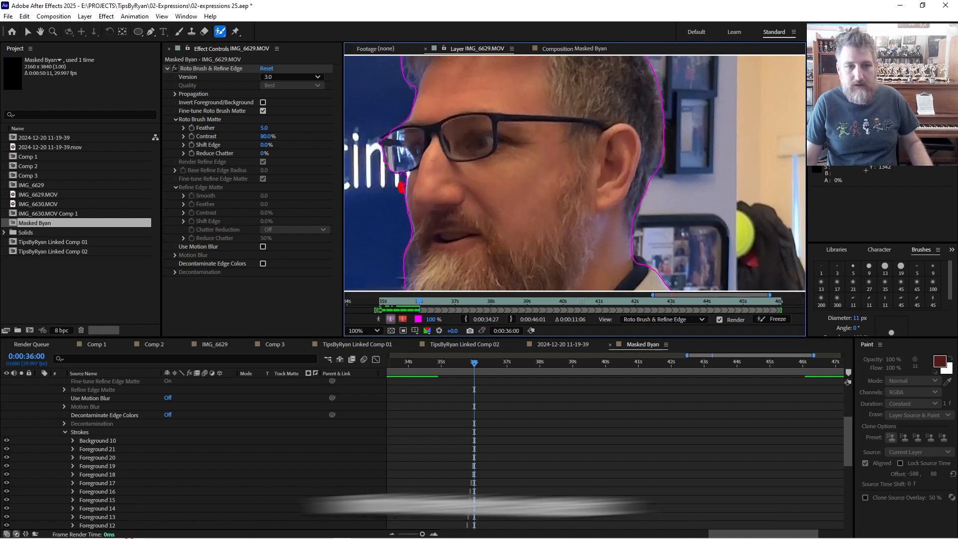
drag(402, 188, 391, 198)
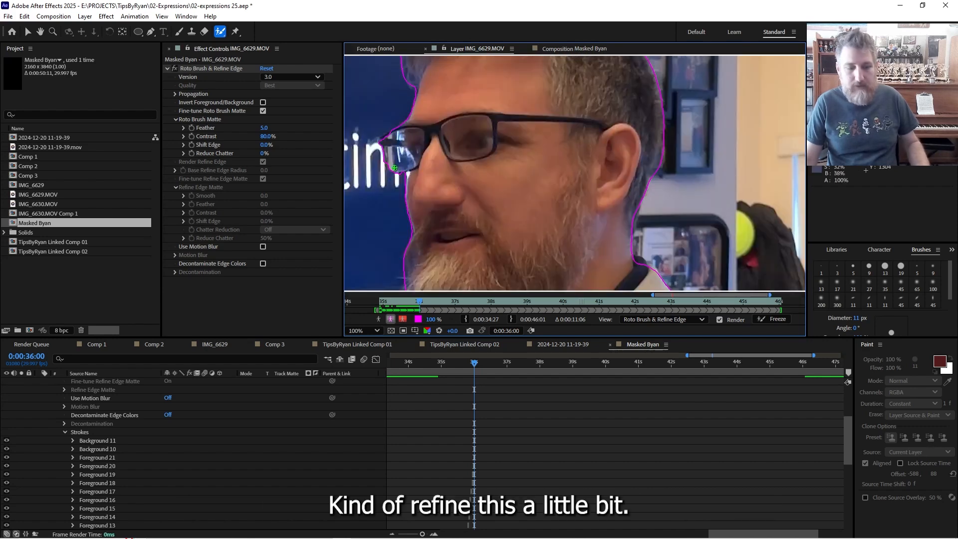
Add the glasses' front edge to the Roto Brush selection at 0:00:36:01 and 0:00:36:02.
key(Page_Down)
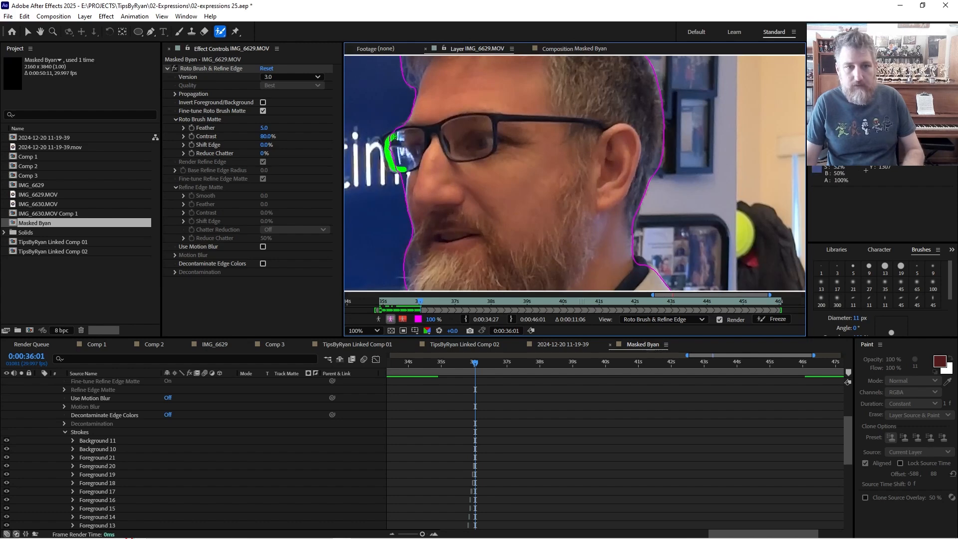
drag(399, 170, 400, 169)
key(Page_Down)
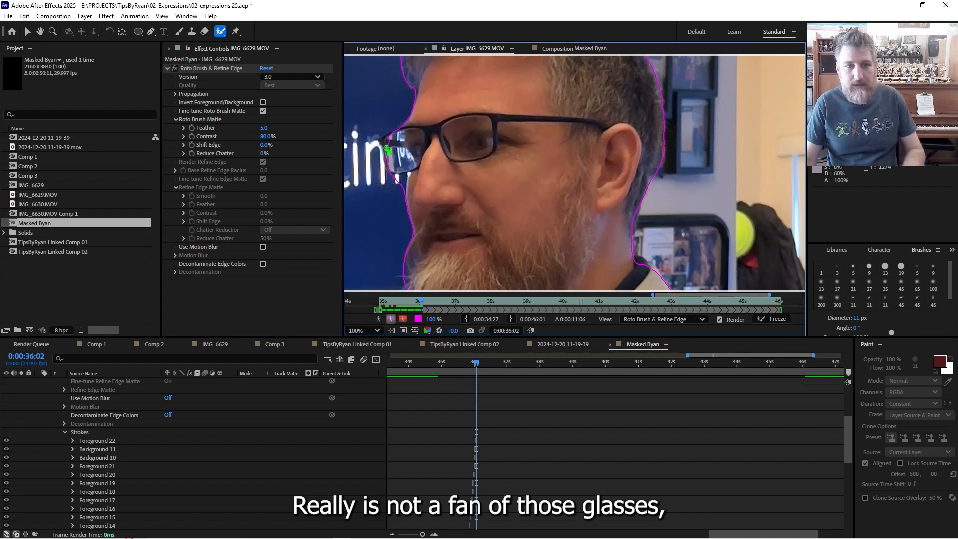
drag(387, 149, 384, 140)
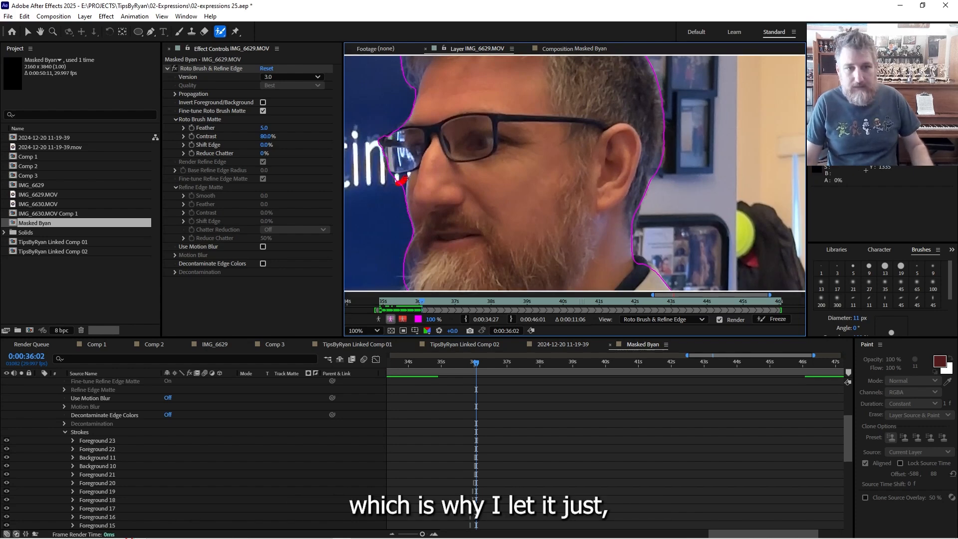
Subtract the background below the front lens at 0:00:36:02, undoing a stroke and repainting it beside the nose.
drag(399, 180, 399, 181)
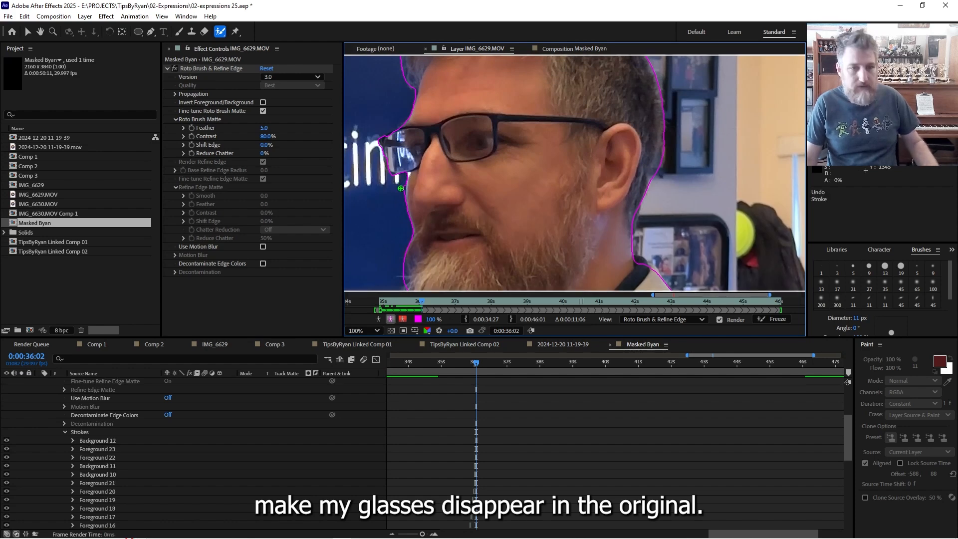
key(ctrl+z)
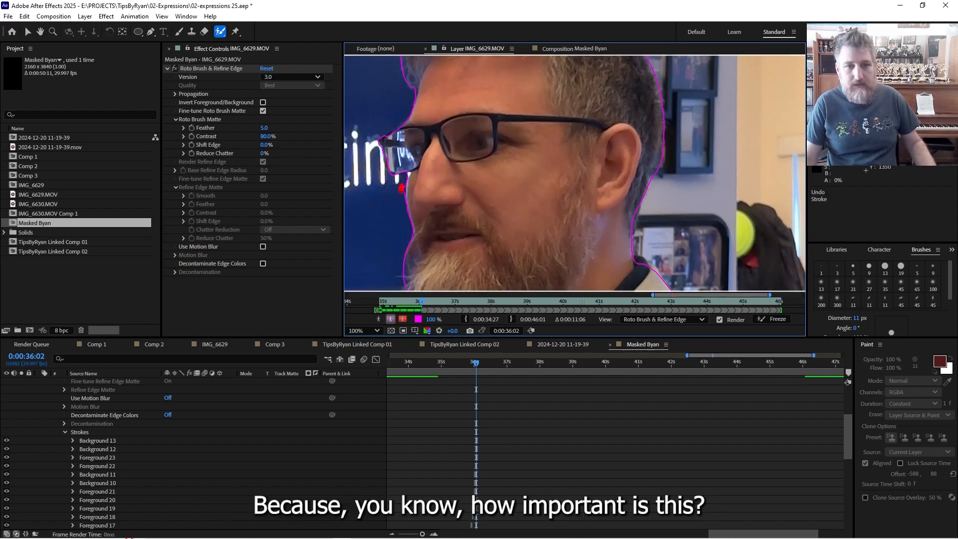
drag(401, 188, 401, 190)
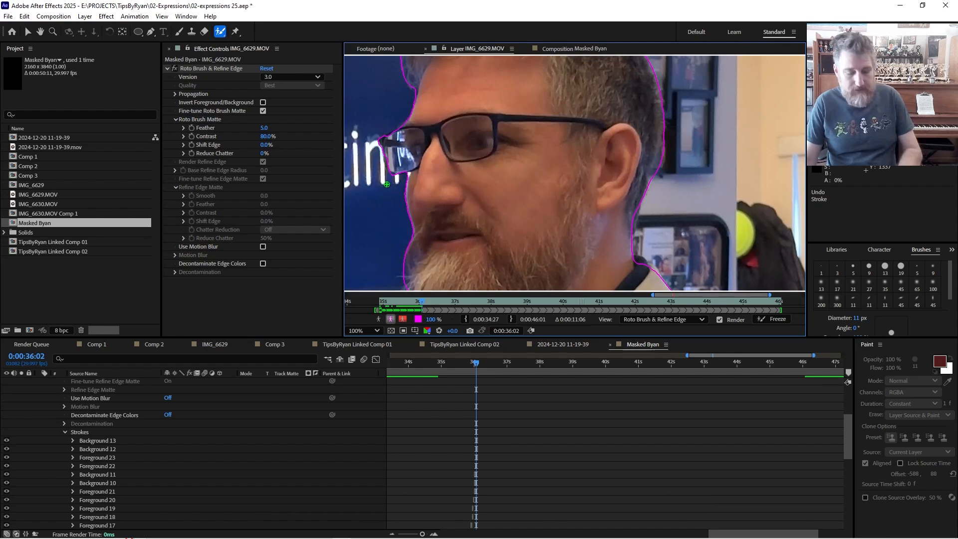
Add the glasses' front lens and its lower rim to the Roto Brush selection at 0:00:36:03.
key(Page_Down)
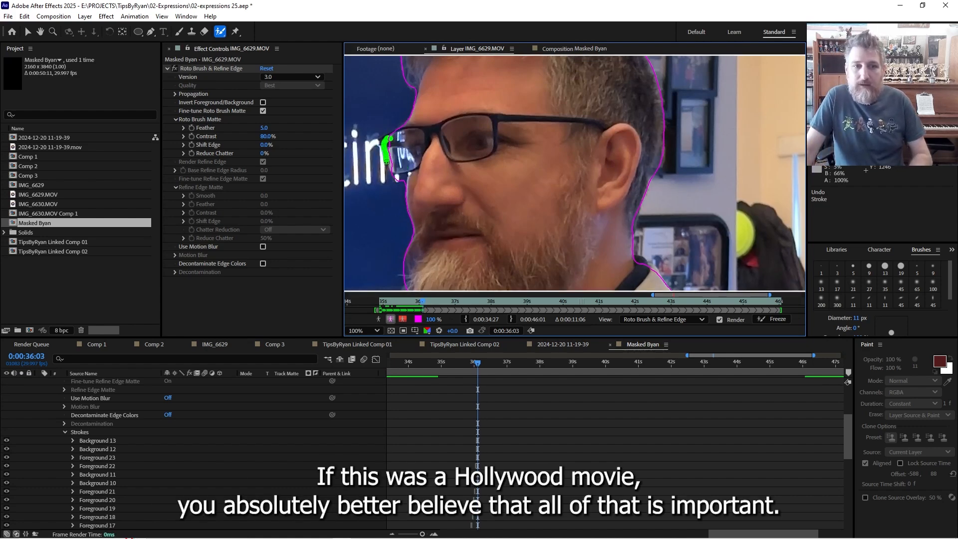
mouse_move(393, 168)
mouse_down()
mouse_move(407, 179)
mouse_move(401, 168)
mouse_up()
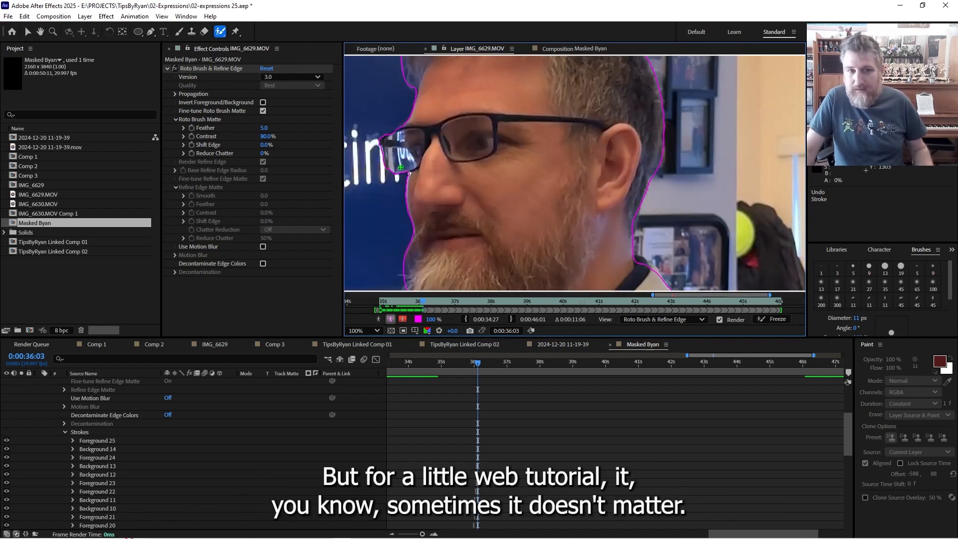
scroll(403, 166, down, 1)
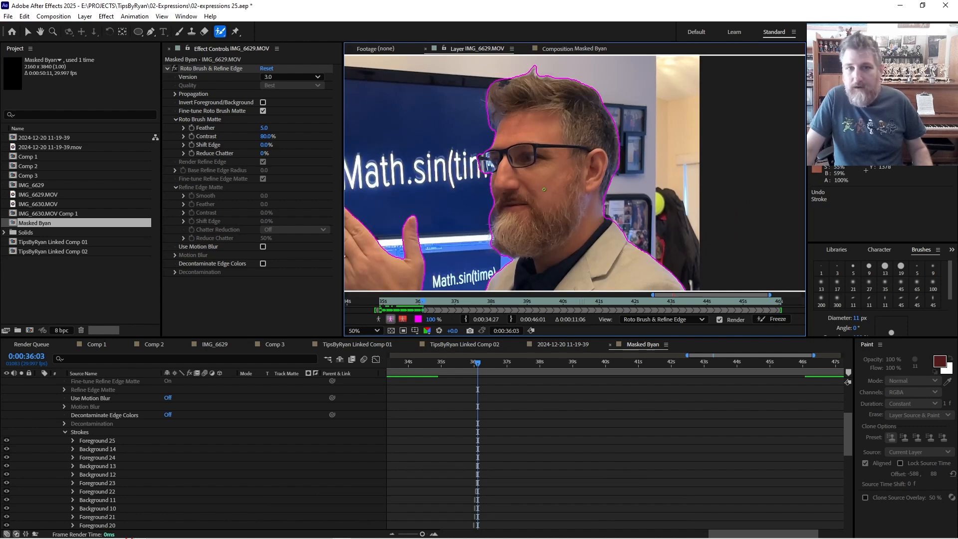
drag(564, 247, 506, 227)
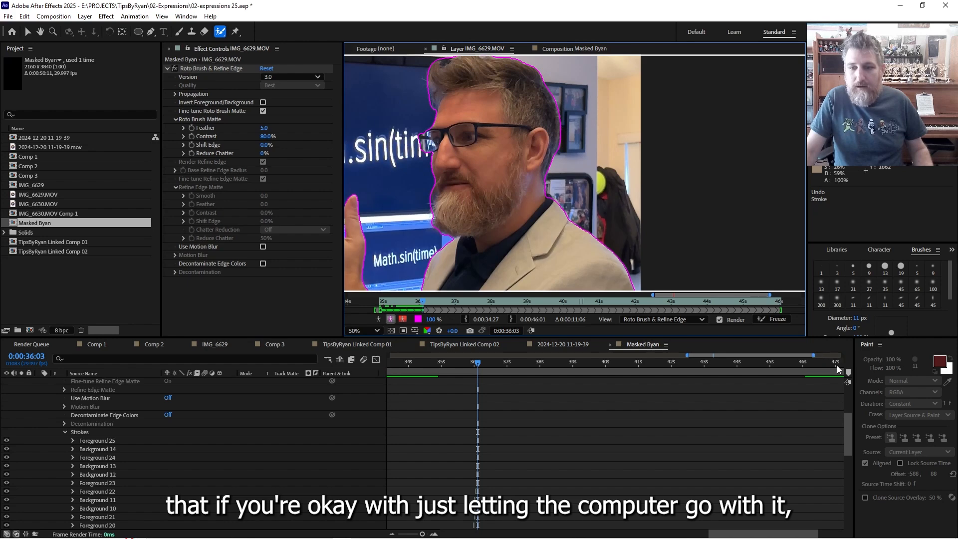
Move to 0:00:44:15 and on to the layer's end to propagate the Roto Brush selection through the remaining footage, and freeze it.
drag(423, 534, 345, 522)
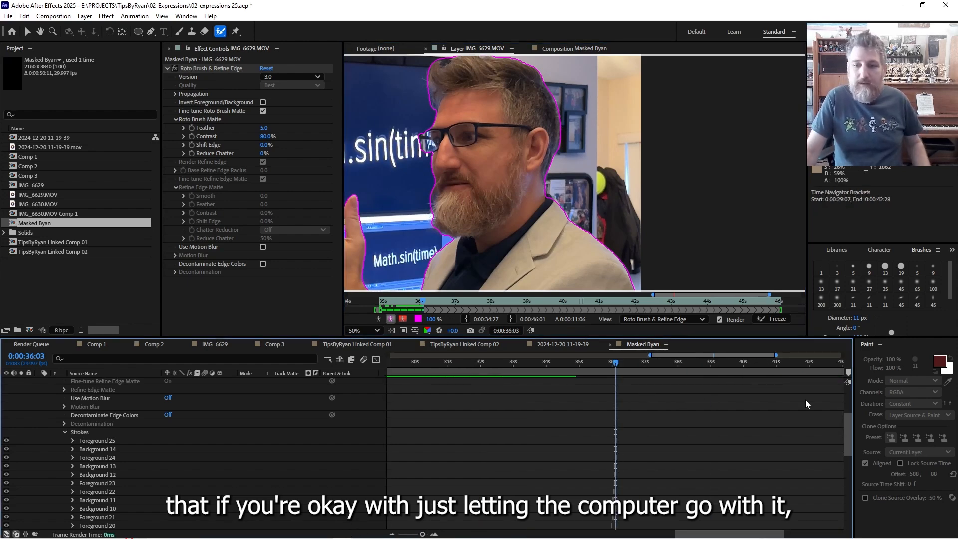
click(842, 363)
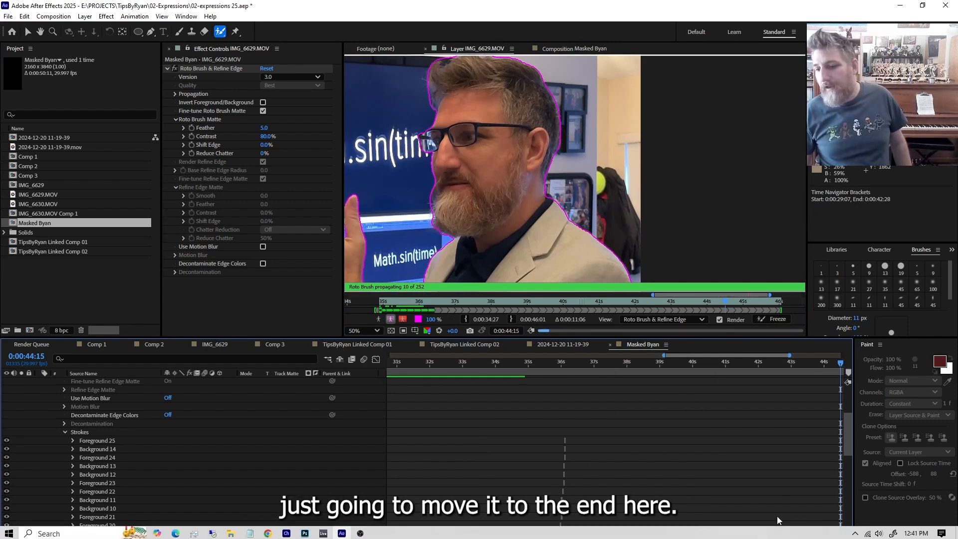
key(o)
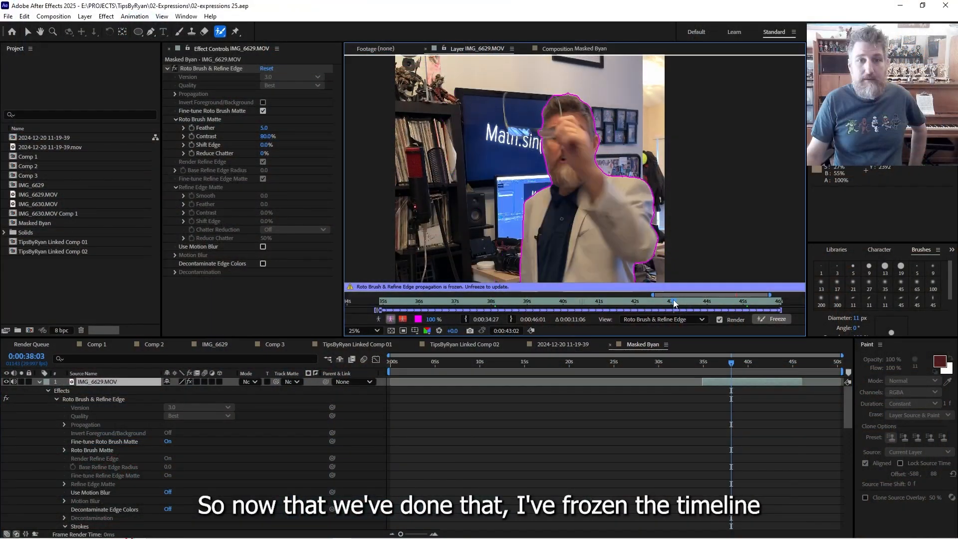
Scrub through the frozen span, including 0:00:41:12, 0:00:44:16 and 0:00:36:20, to verify the man's outline.
click(474, 311)
drag(454, 309, 614, 304)
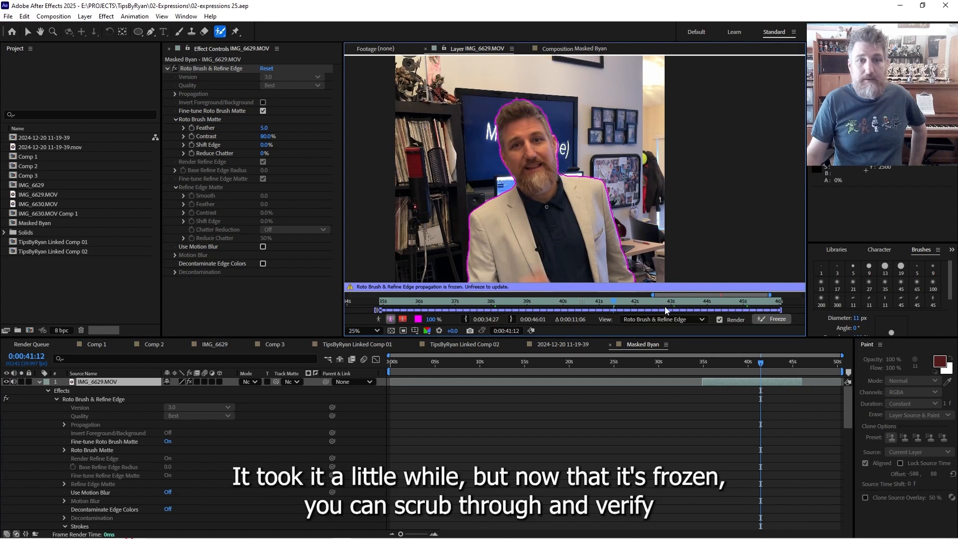
click(727, 299)
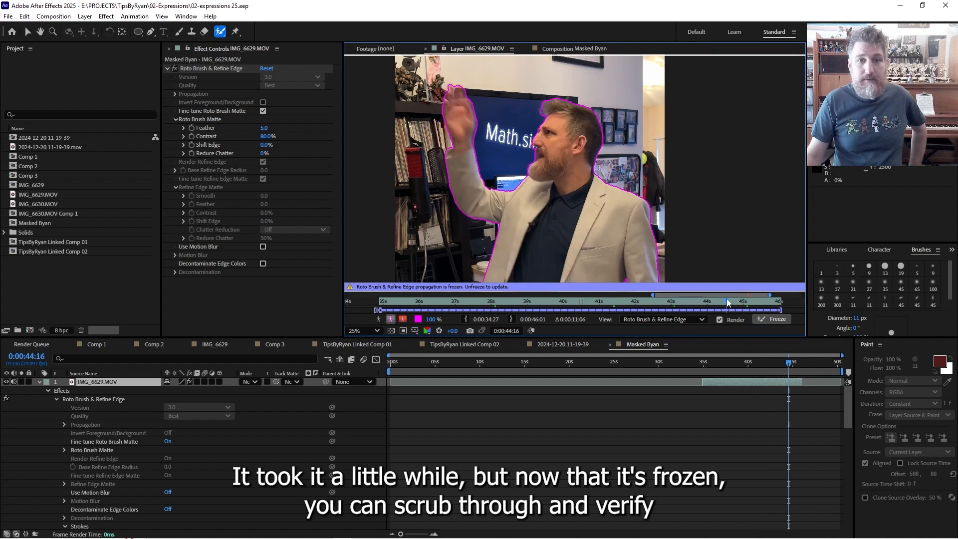
click(443, 299)
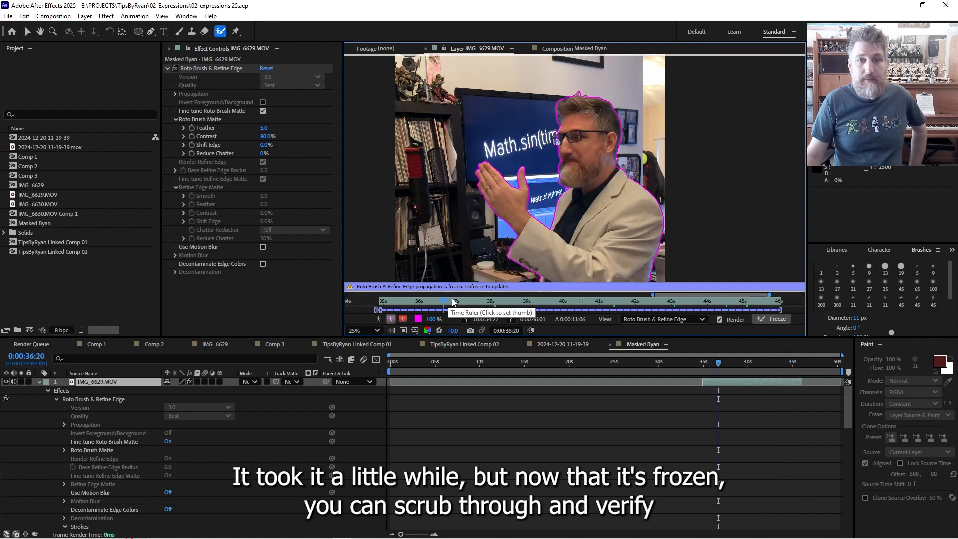
Examine the edges around the glasses and the man's outline at several frozen frames between 0:00:35:13 and 0:00:45:23.
click(511, 300)
click(576, 303)
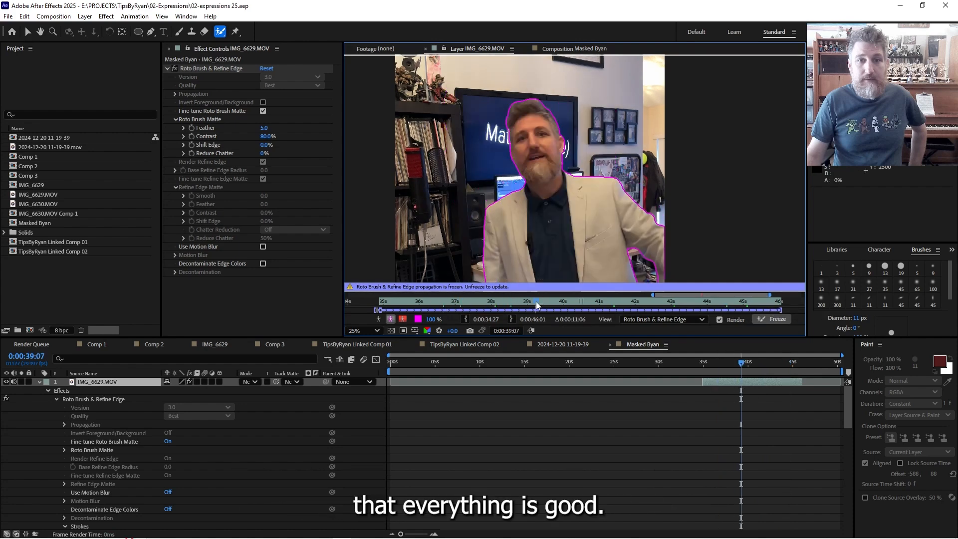
click(469, 303)
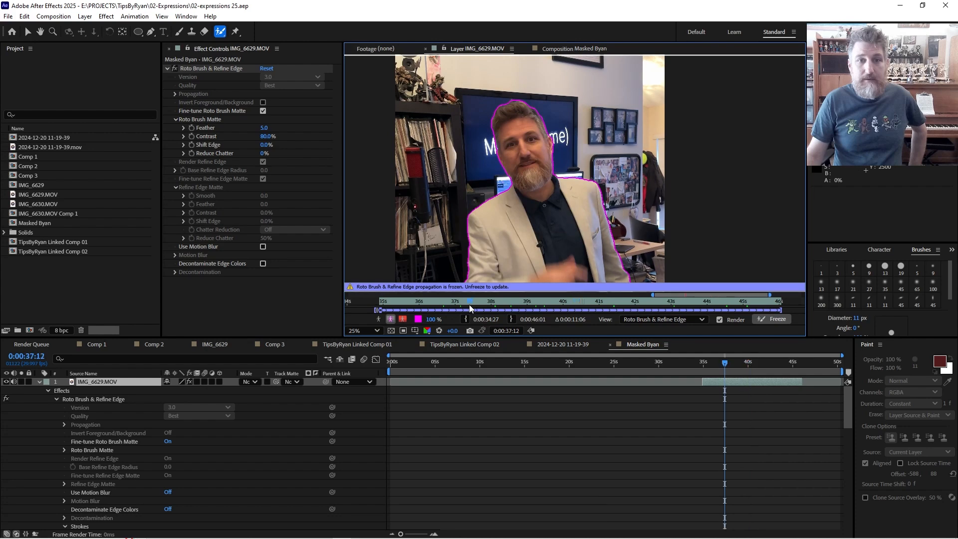
scroll(575, 143, up, 2)
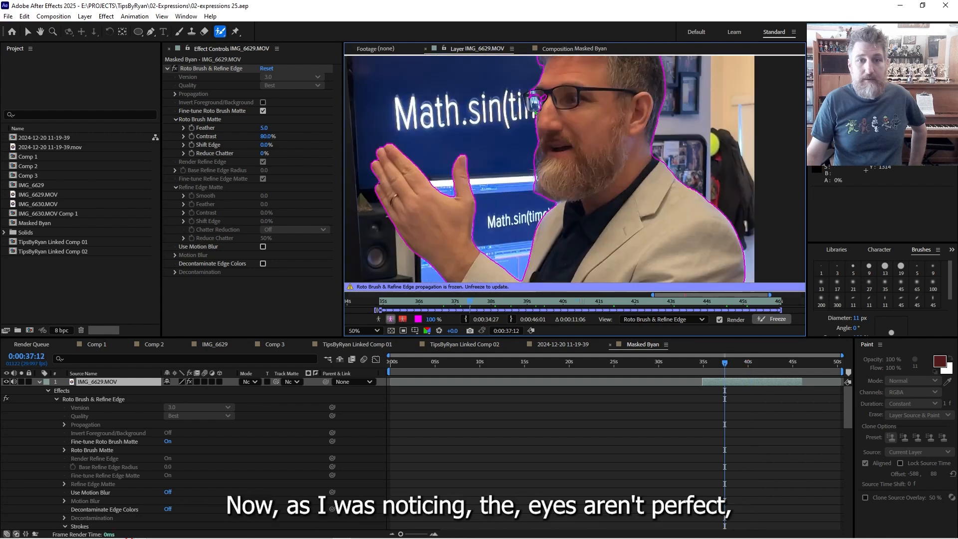
click(445, 299)
click(406, 300)
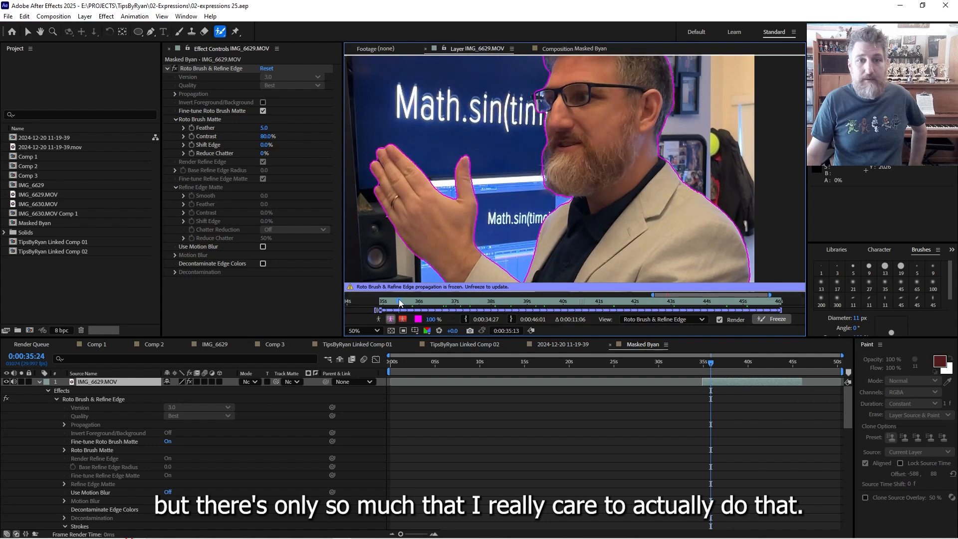
click(440, 299)
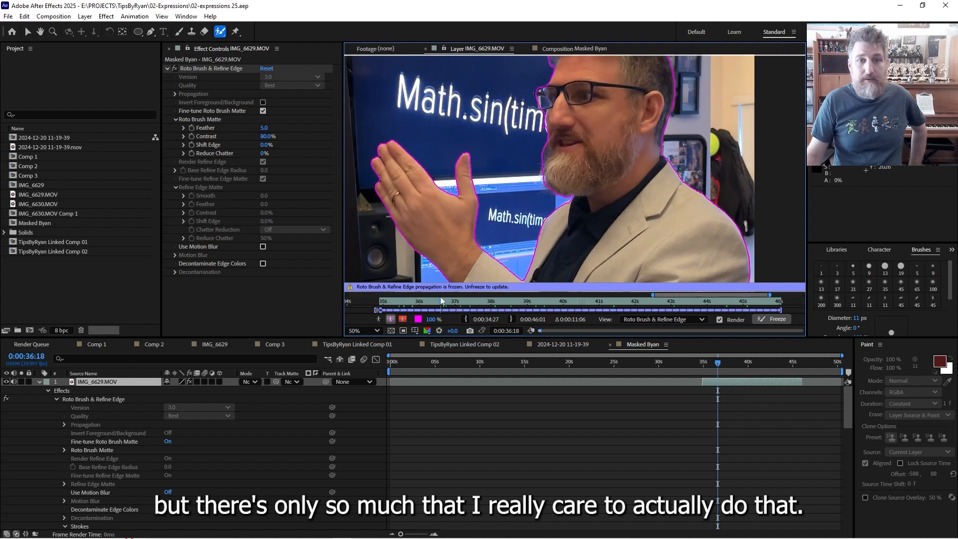
click(471, 300)
click(506, 301)
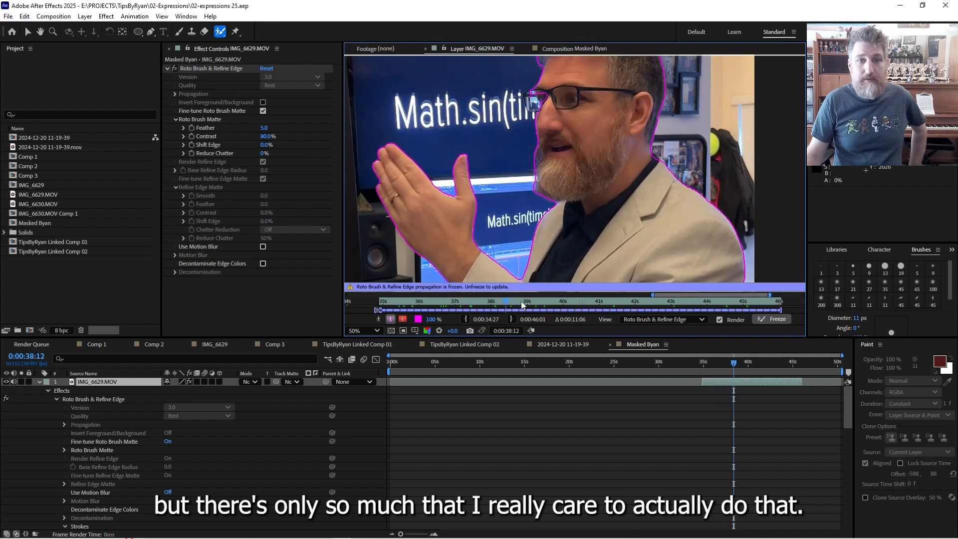
scroll(585, 239, down, 2)
scroll(585, 239, down, 1)
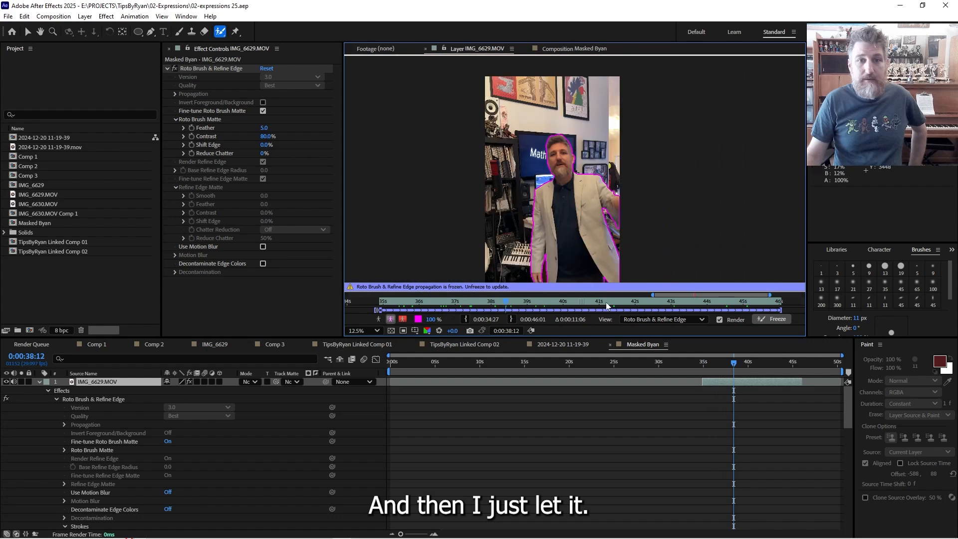
click(772, 301)
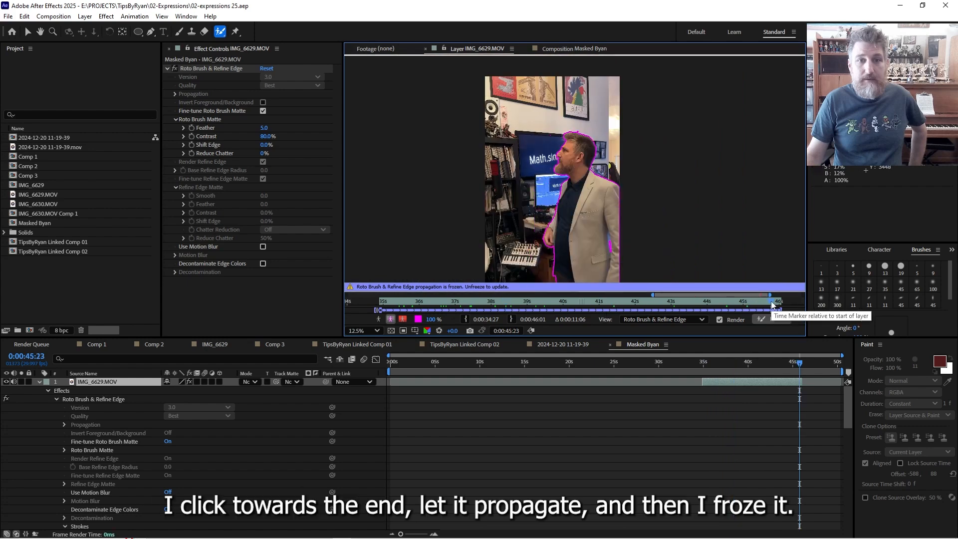
click(660, 302)
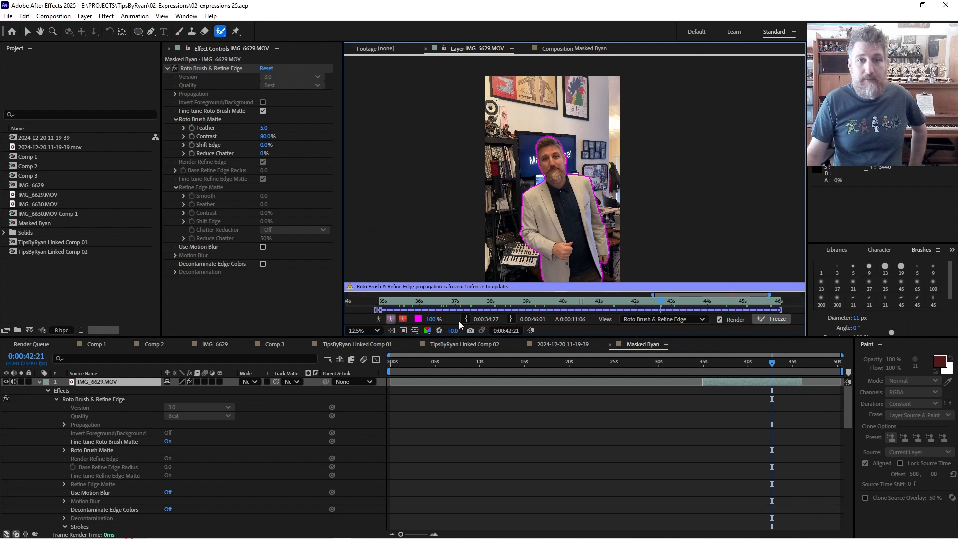
In the Masked Byan composition, soften the Roto Brush matte's edges with Contrast 26.1% and Feather 8.0.
click(574, 48)
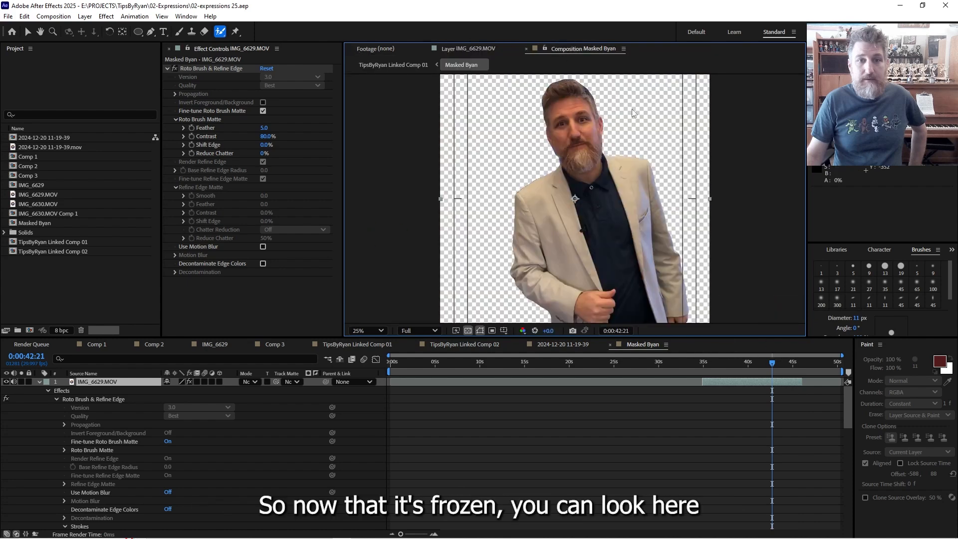
scroll(629, 185, up, 2)
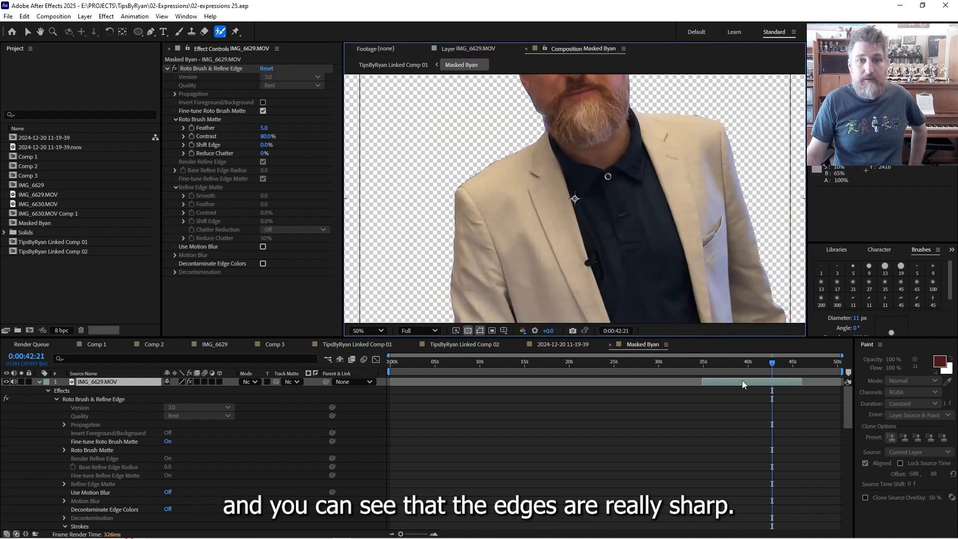
scroll(602, 180, down, 2)
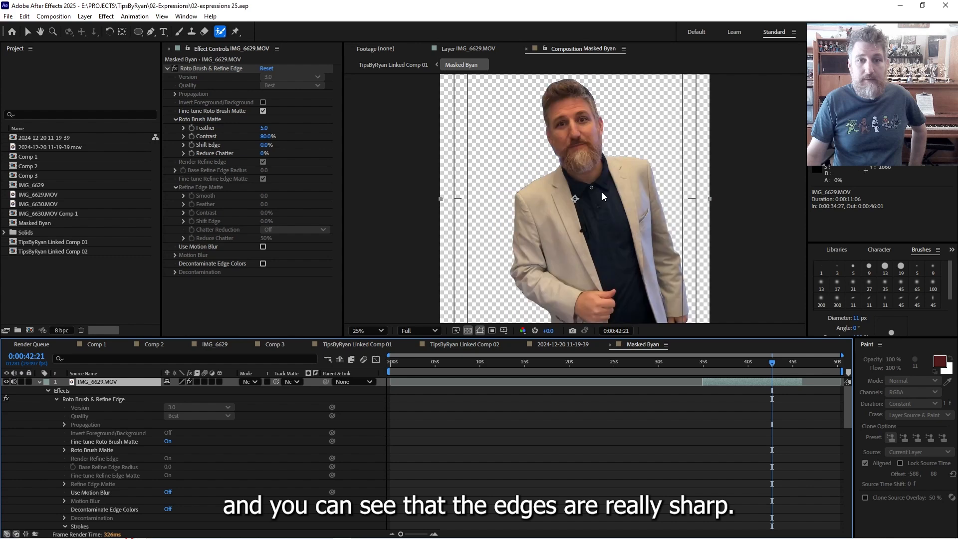
drag(602, 193, 594, 258)
scroll(580, 209, up, 2)
drag(458, 191, 586, 223)
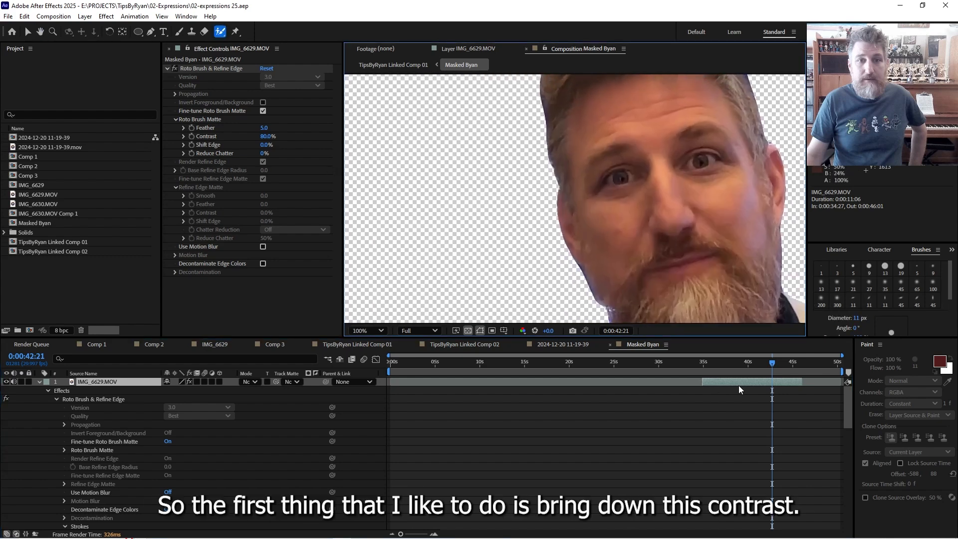
drag(261, 140, 245, 141)
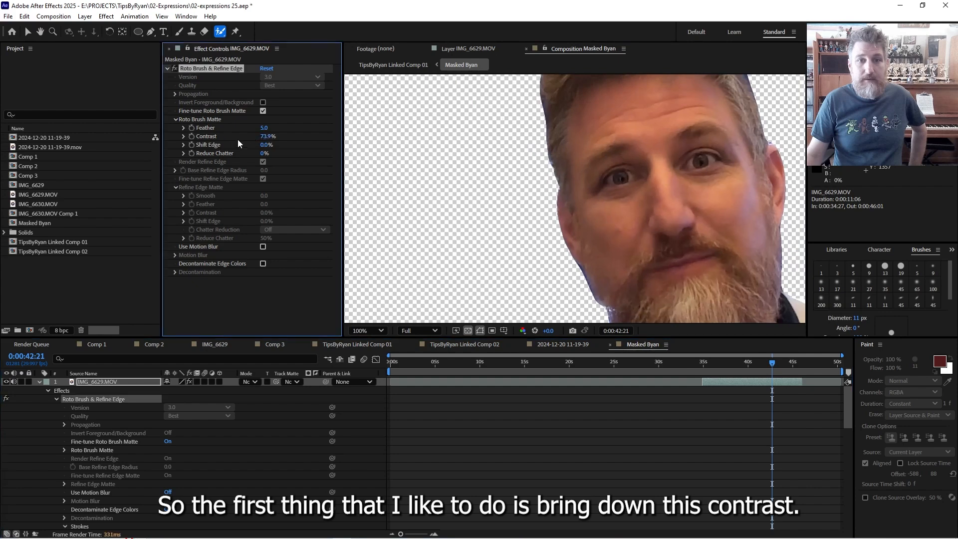
drag(137, 137, 42, 141)
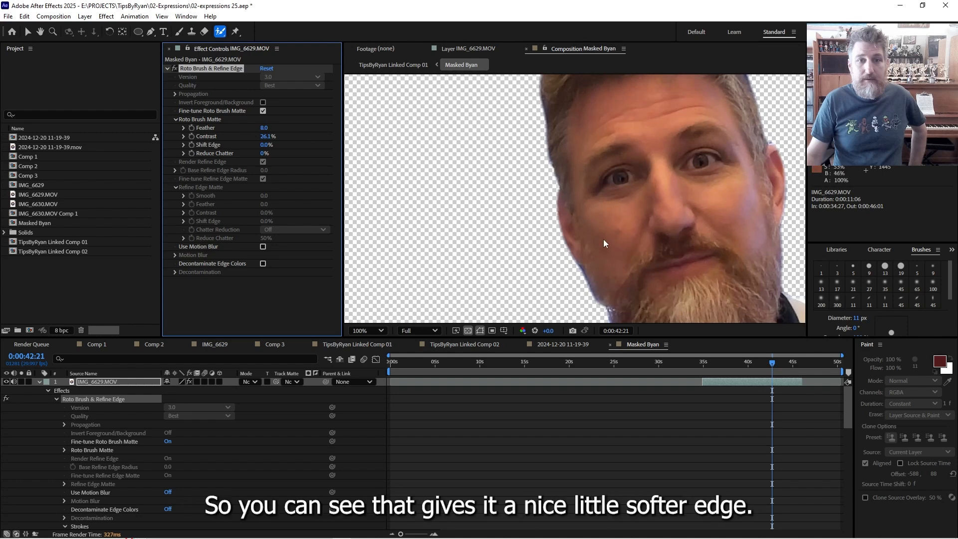
Tighten the Roto Brush matte around the jacket with Shift Edge -42.0% and Reduce Chatter 33%.
drag(600, 235, 568, 113)
drag(527, 239, 578, 133)
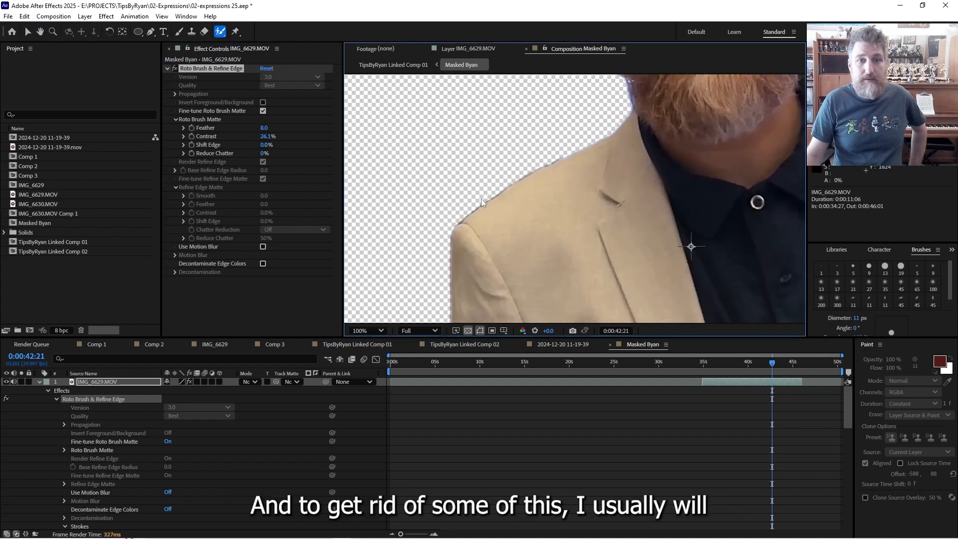
drag(262, 146, 251, 148)
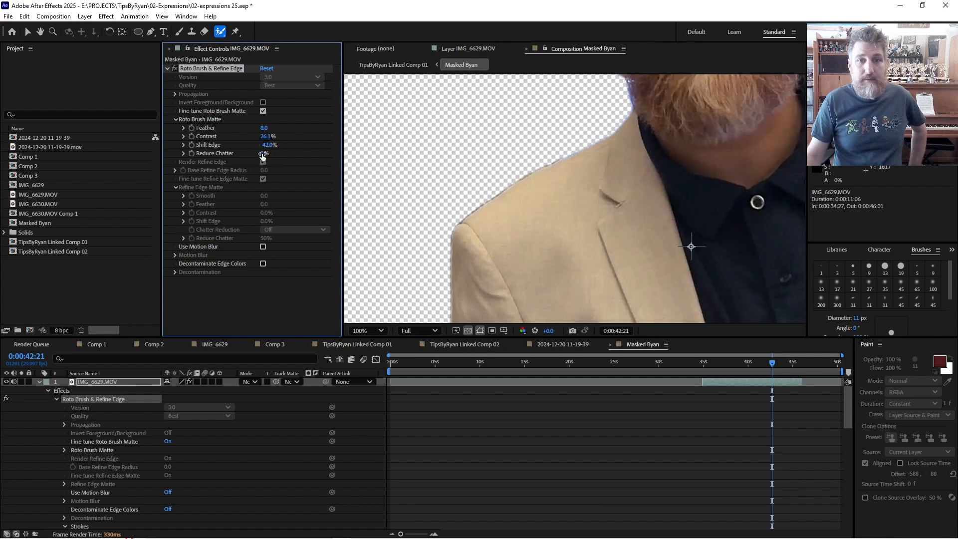
click(272, 154)
mouse_move(261, 153)
mouse_down()
mouse_move(283, 151)
mouse_move(274, 154)
mouse_up()
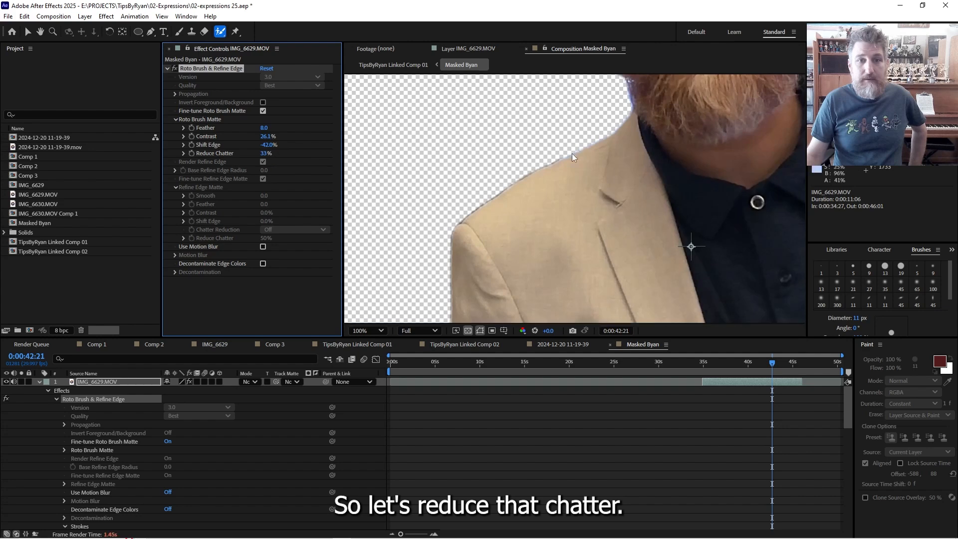
Compare the footage with and without the Roto Brush & Refine Edge effect, and check the cutout at 0:00:38:00.
scroll(573, 153, down, 4)
drag(567, 163, 522, 200)
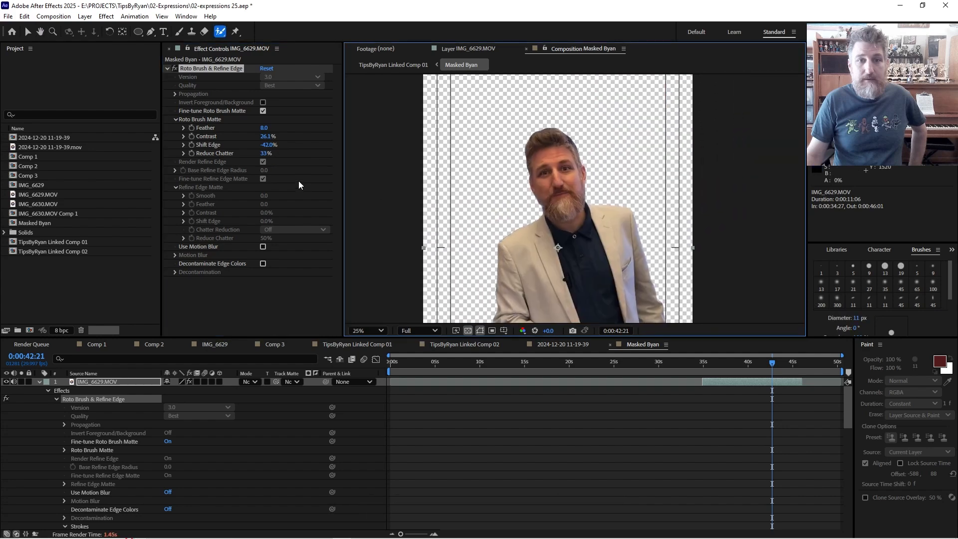
click(174, 68)
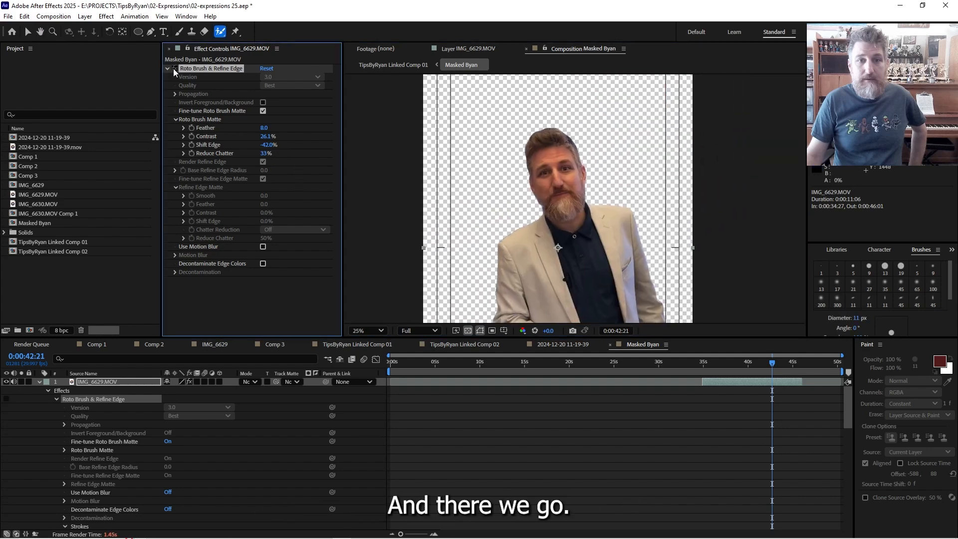
click(174, 68)
click(174, 68)
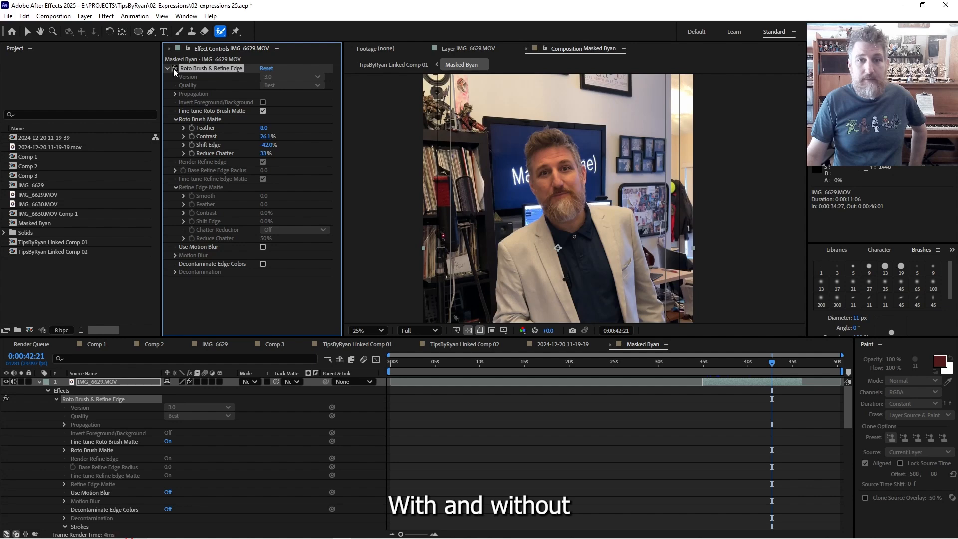
click(173, 68)
scroll(498, 125, up, 1)
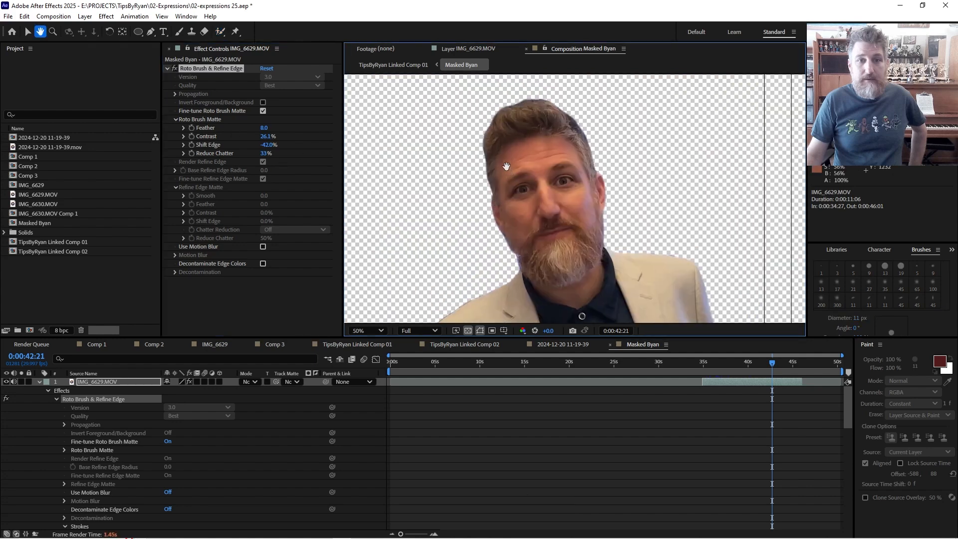
click(730, 368)
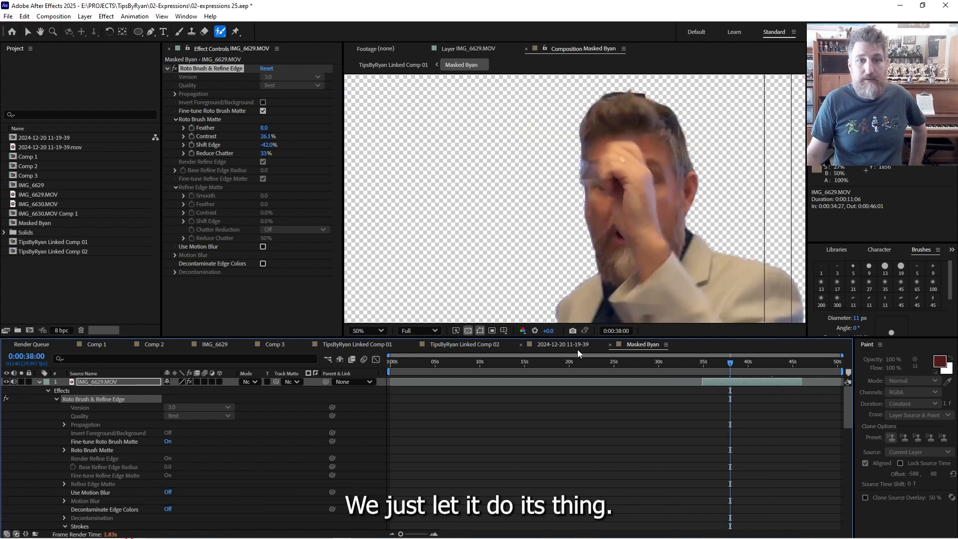
Open TipsByRyan Linked Comp 01 and check the Masked Byan layer at 0:00:01:25, soloing it briefly.
key(Tab)
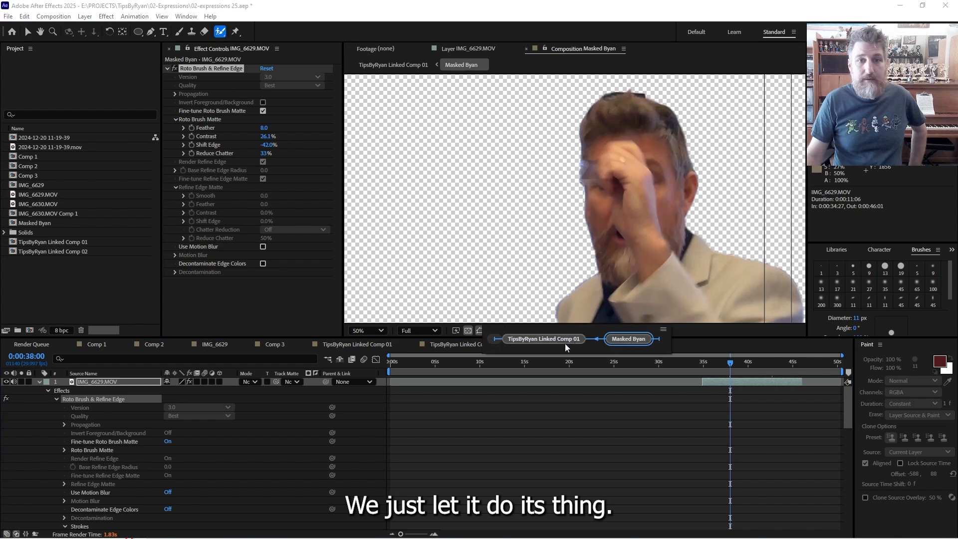
click(565, 341)
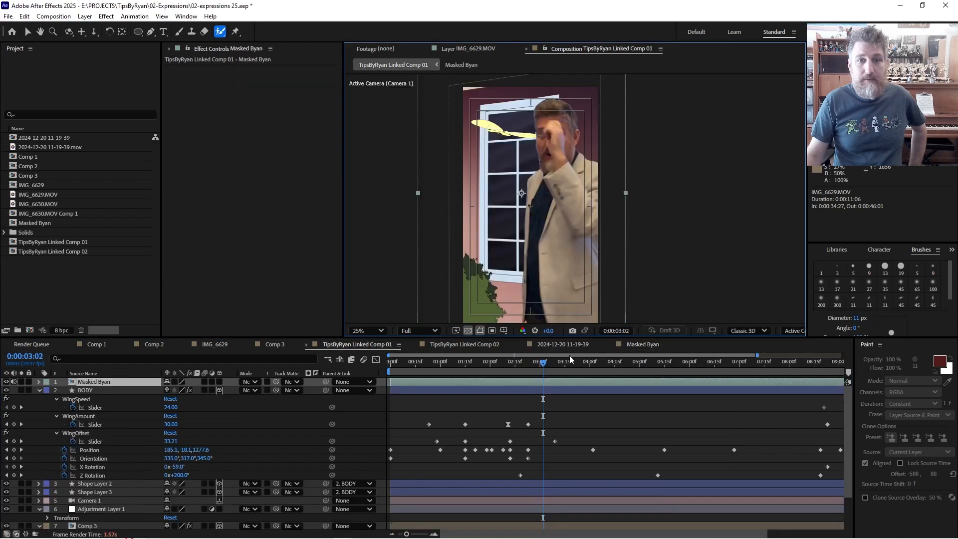
drag(504, 367, 481, 368)
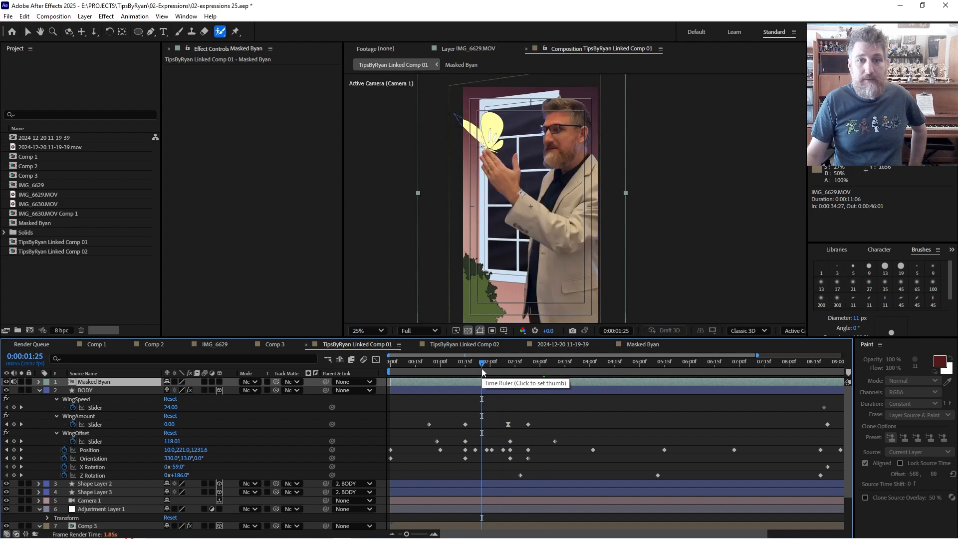
click(21, 382)
click(21, 381)
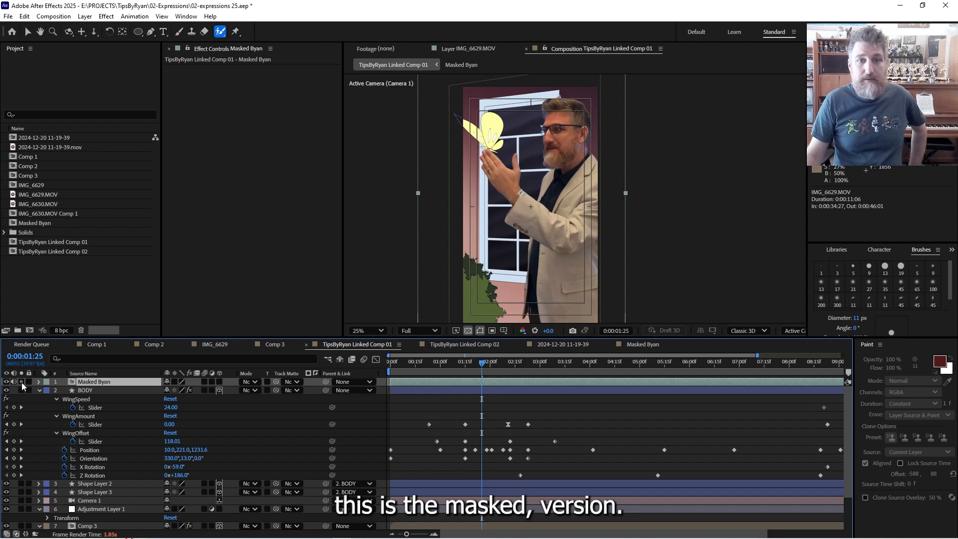
Solo the BODY layer and follow the butterfly's motion path from 0:00:01:25 to 0:00:05:17.
click(112, 390)
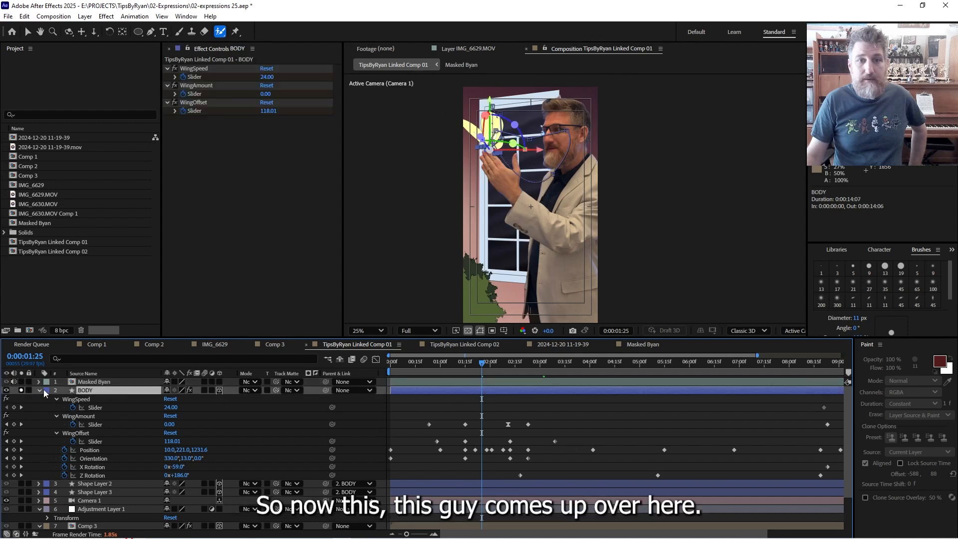
drag(482, 369, 667, 376)
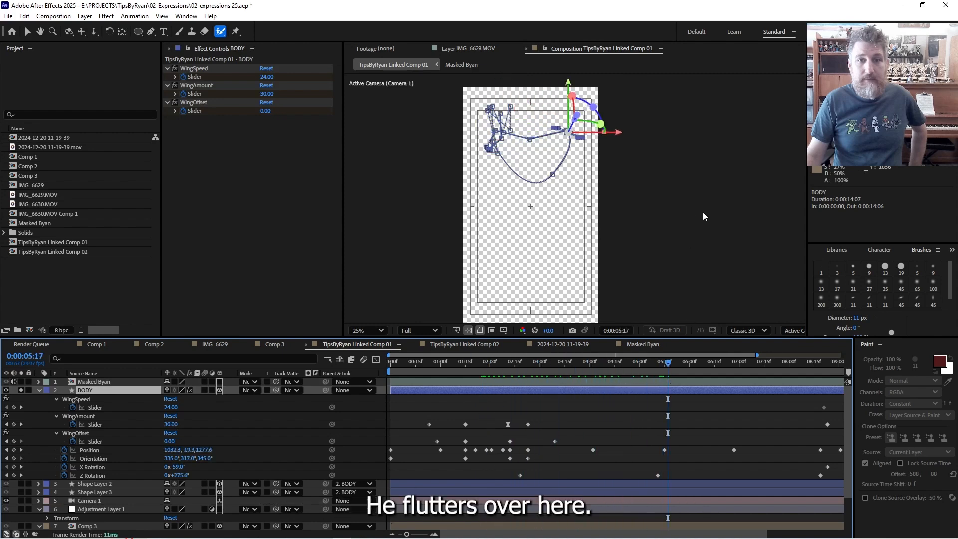
scroll(708, 208, up, 2)
drag(620, 192, 580, 300)
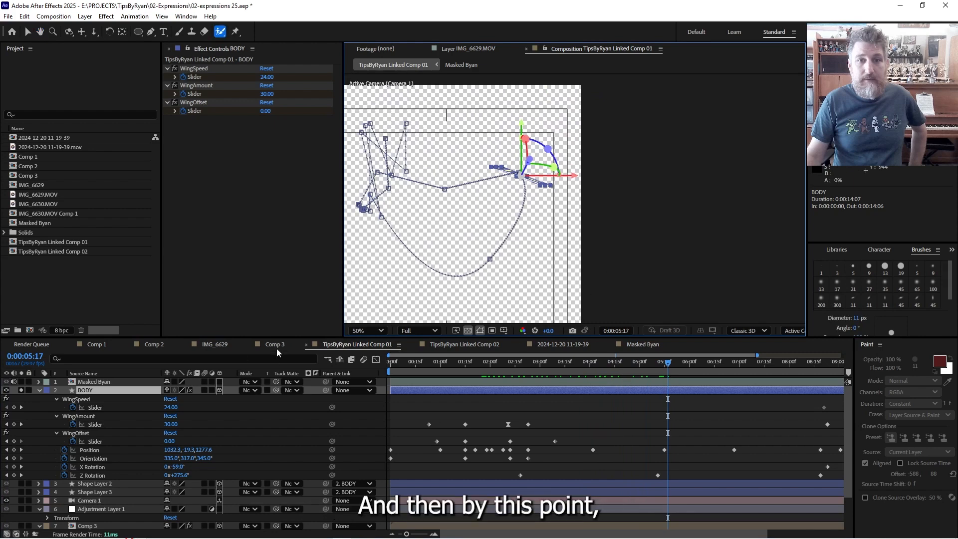
View Masked Byan on its own at 0:00:05:17, restore all layers by clearing the solos, and collapse BODY's properties.
click(18, 390)
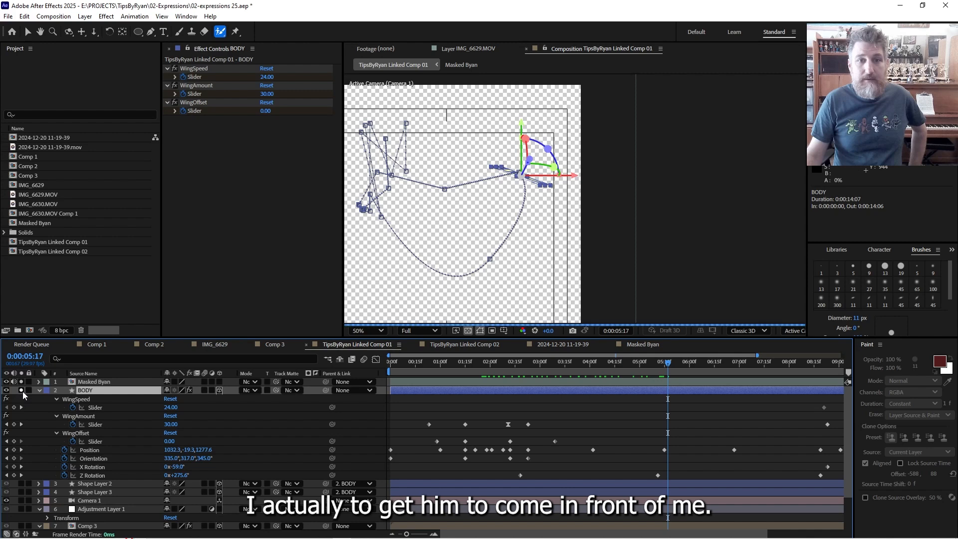
click(20, 390)
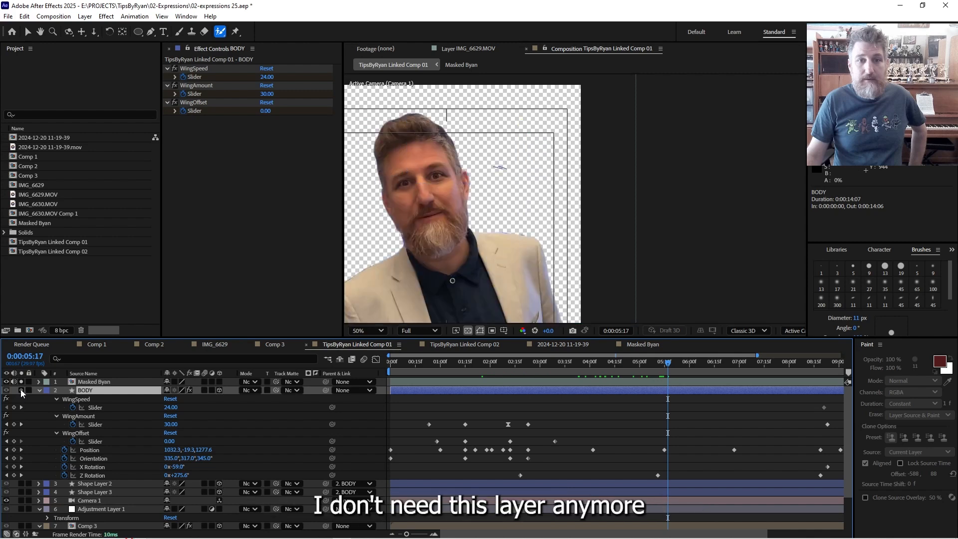
click(93, 383)
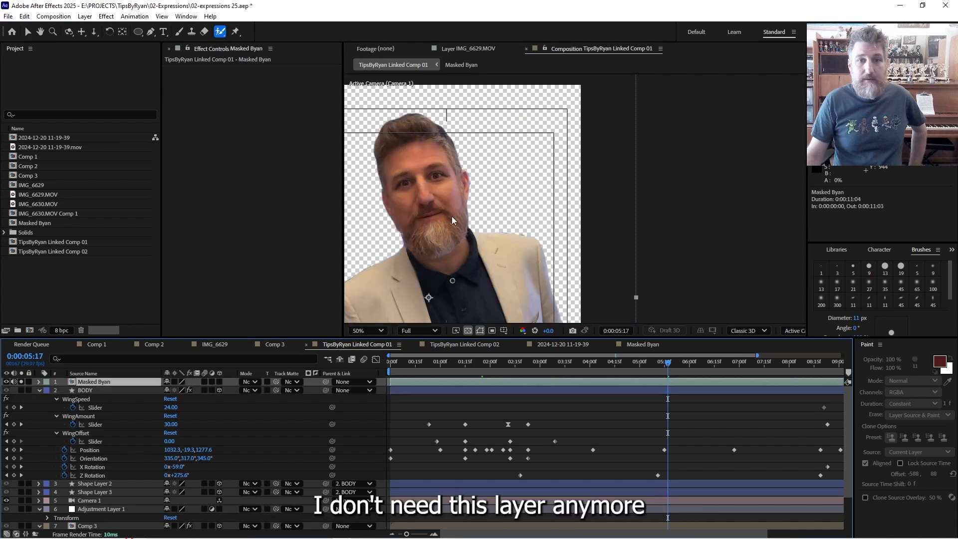
key(comma)
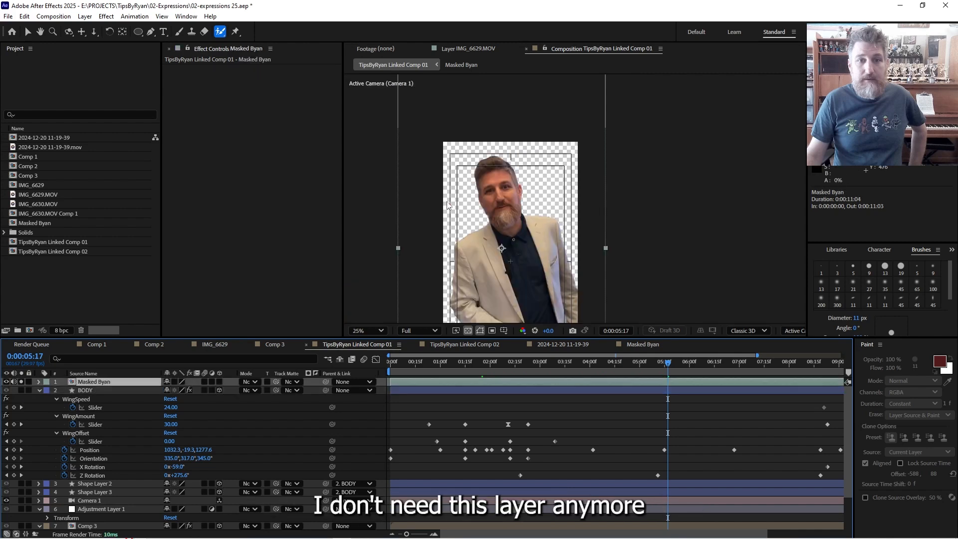
click(22, 382)
click(40, 390)
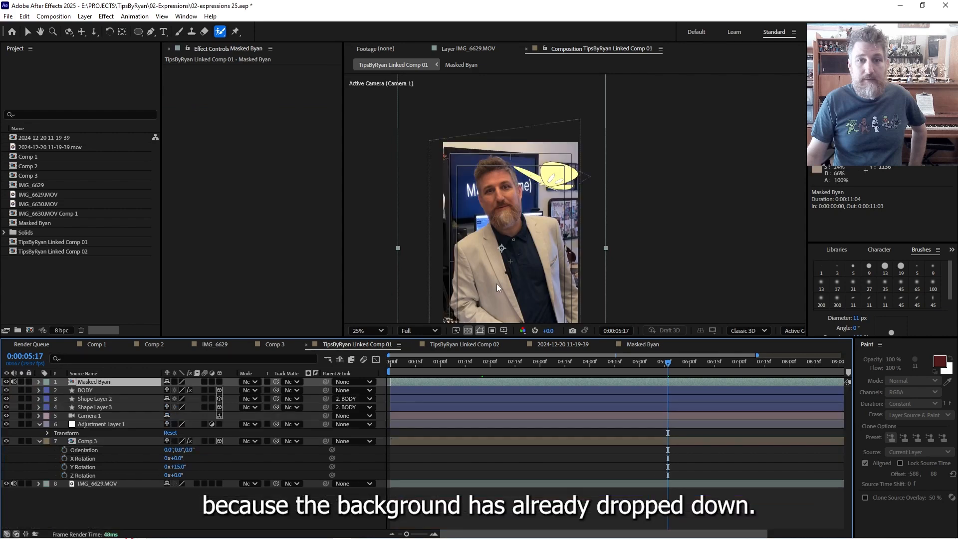
Trim the end of the Masked Byan layer to 0:00:05:17 and scrub to 0:00:07:01 to check the butterfly in front of the man.
key(comma)
key(period)
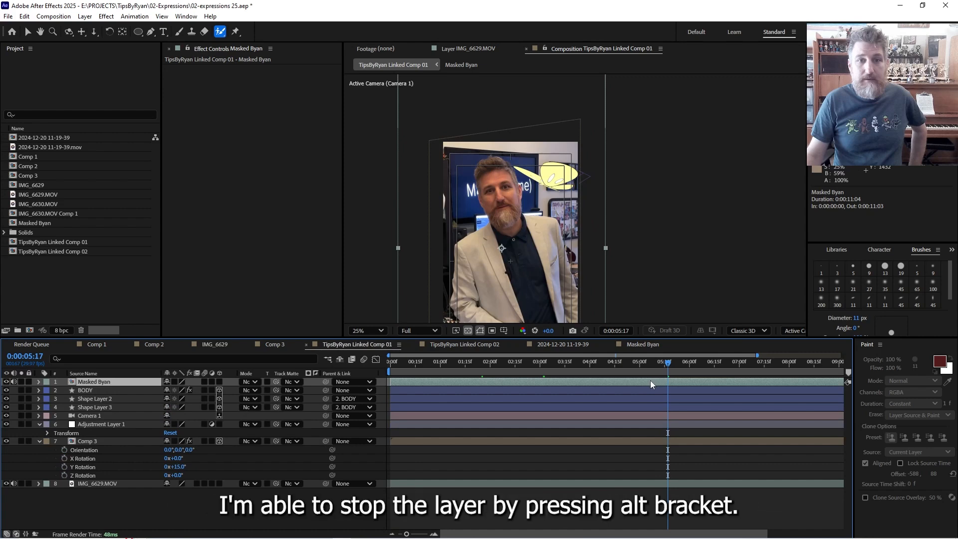
key(alt+bracketright)
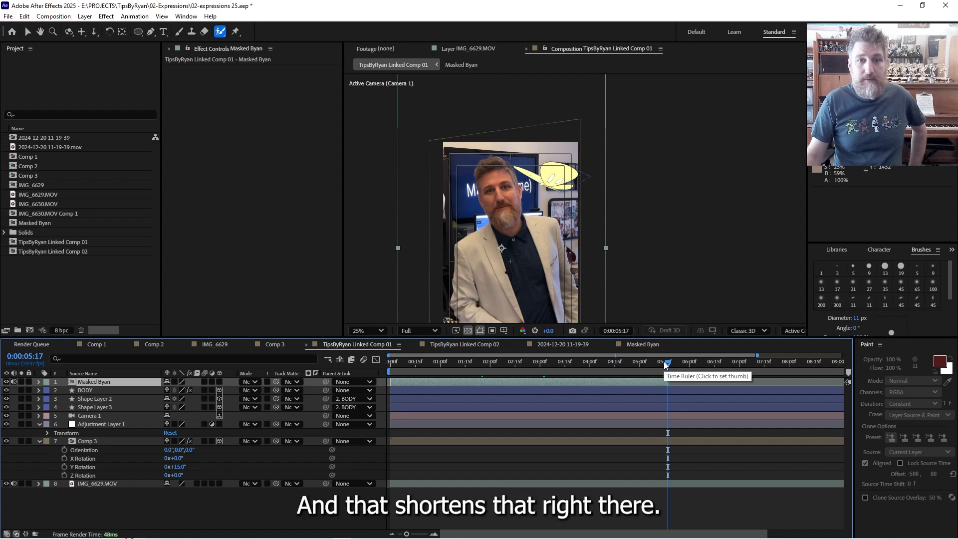
drag(664, 362, 745, 368)
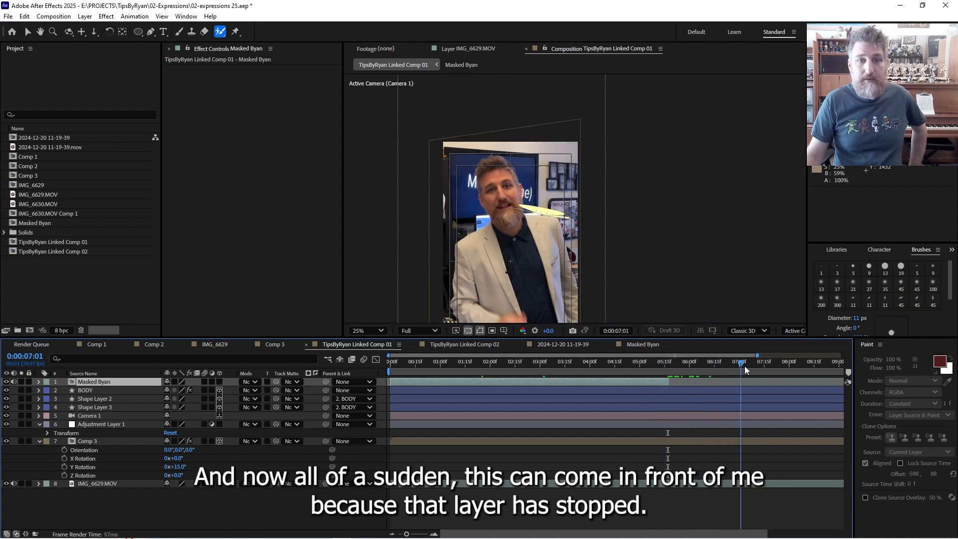